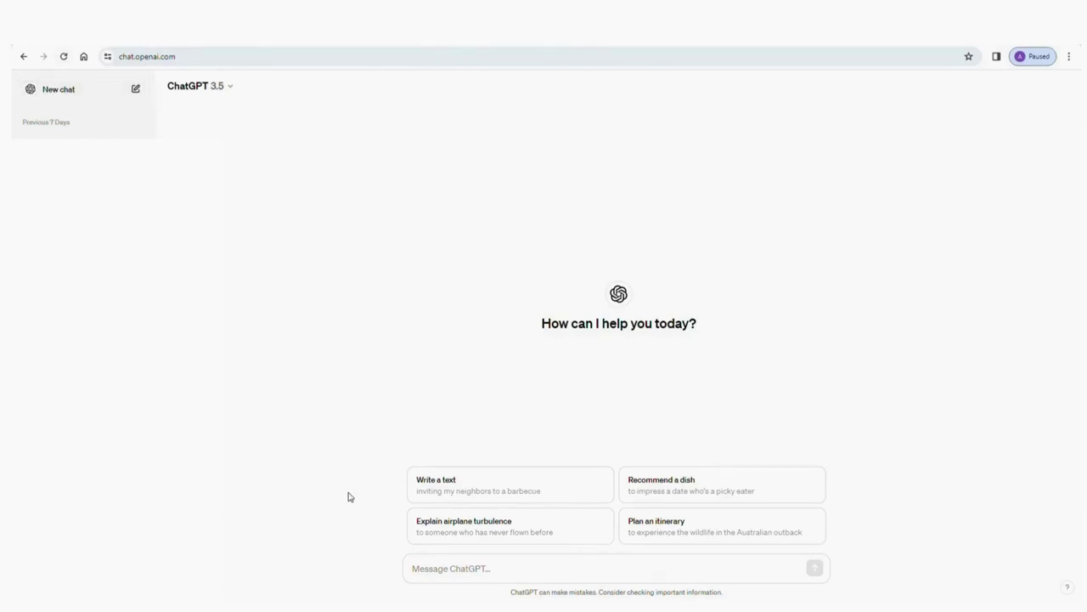
Ask ChatGPT "please list 10 differences between dna and rna".
click(463, 574)
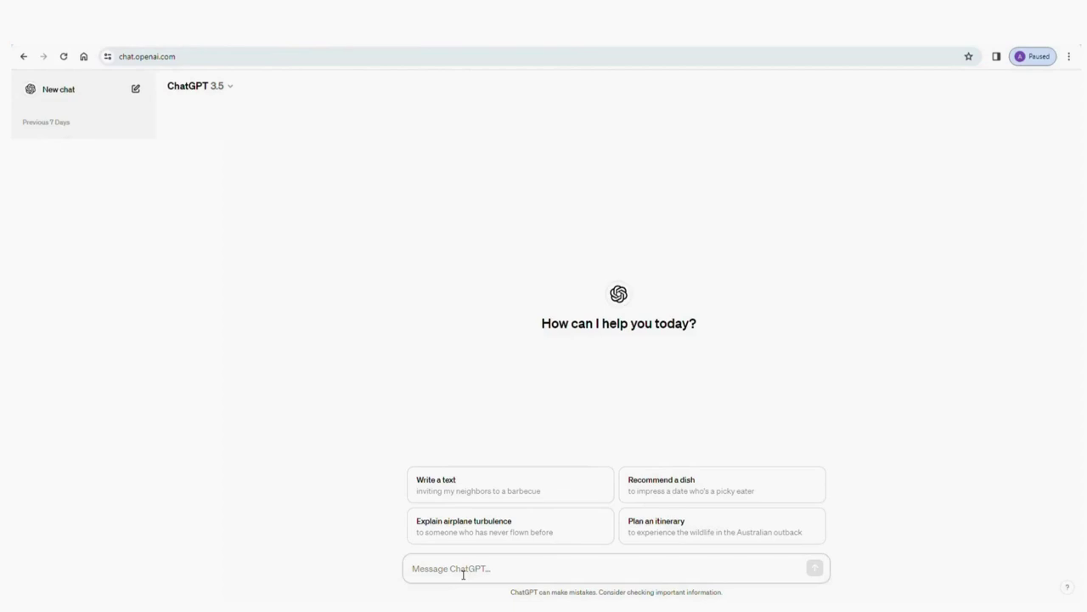
text(please list differences between dna and rna)
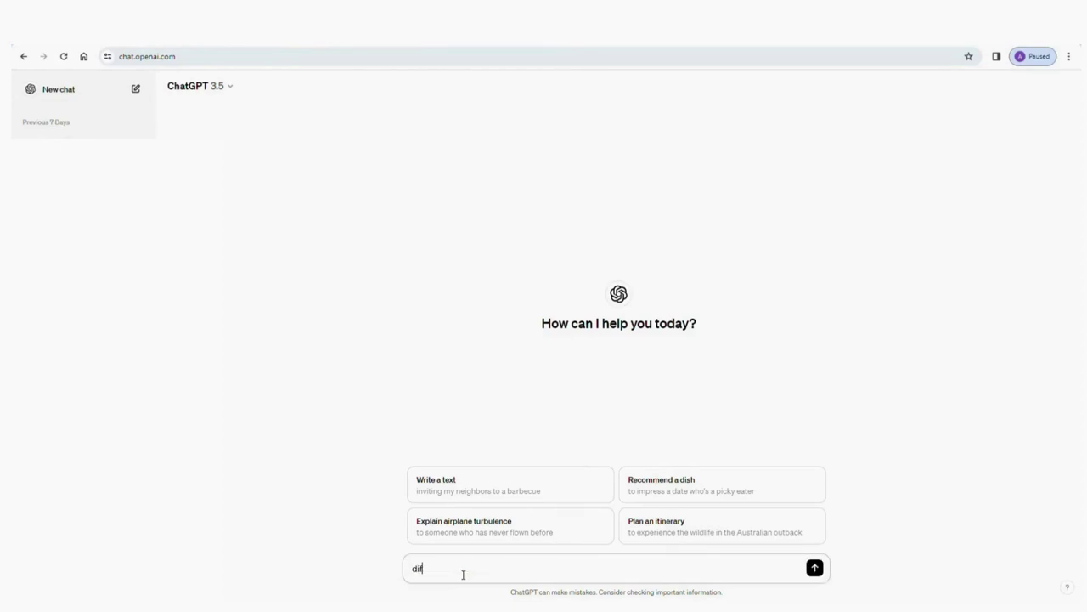
key(ctrl+Left)
key(ctrl+Left)
key(ctrl+Left)
key(ctrl+Left)
key(ctrl+Left)
text(10)
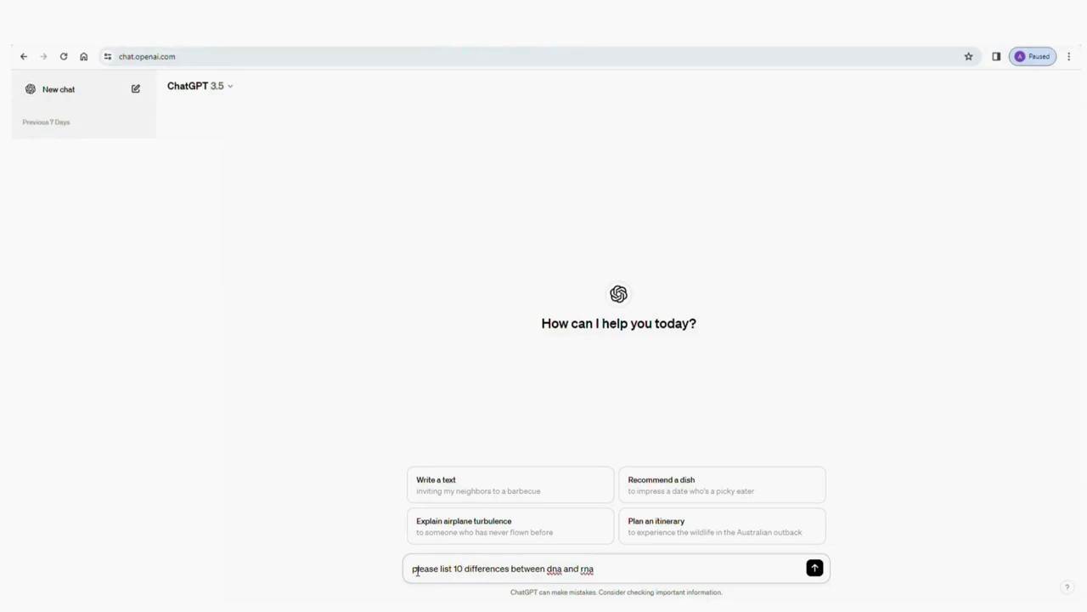
key(Return)
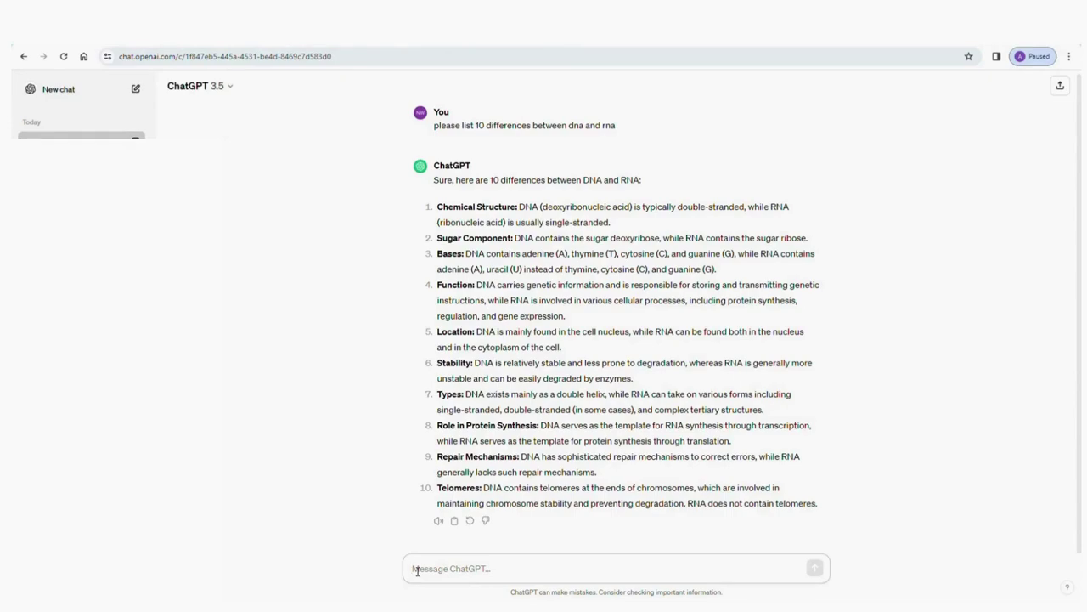
Ask "can we write like dna is the mastermind controlling all activities through rna, its subordinates".
text(can we)
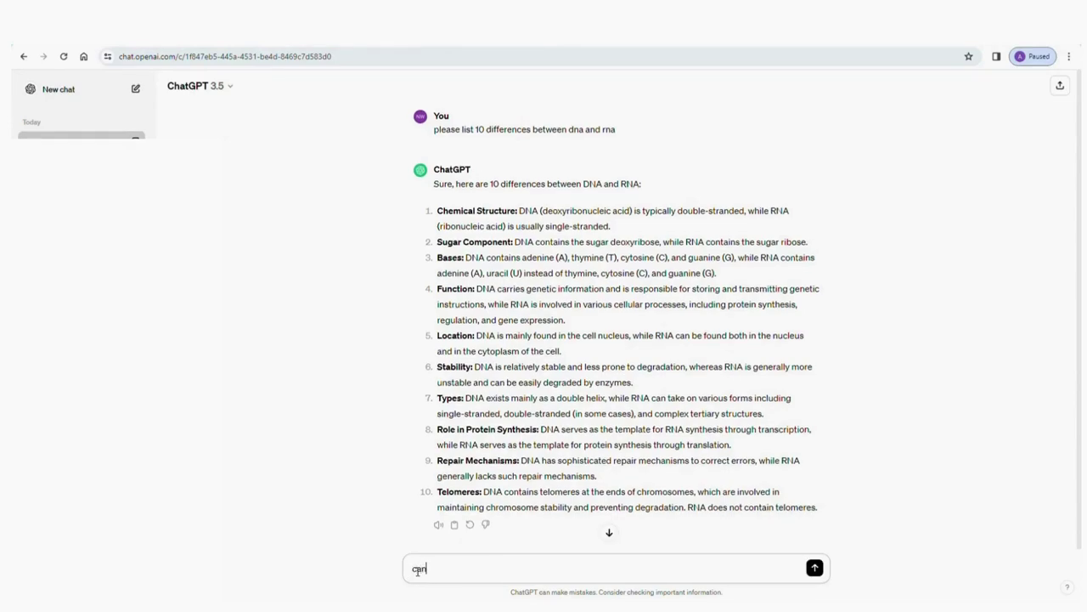
text( write like dna is the mastermind)
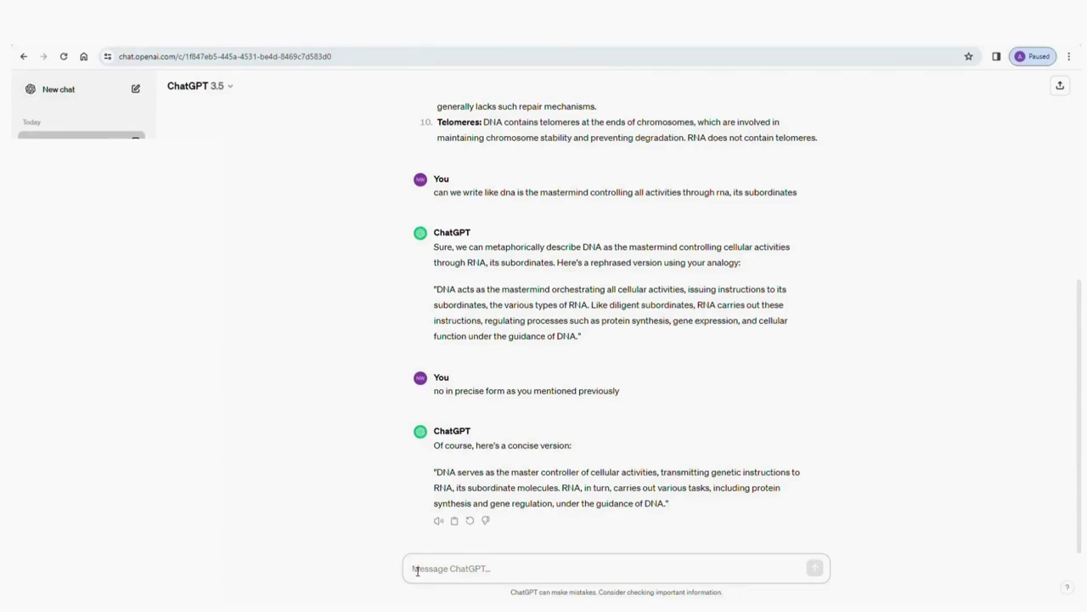
Write a request beginning "i want to make a video on the differences between Dna And rna please give me some".
text(i want to make a video on the differences betwee)
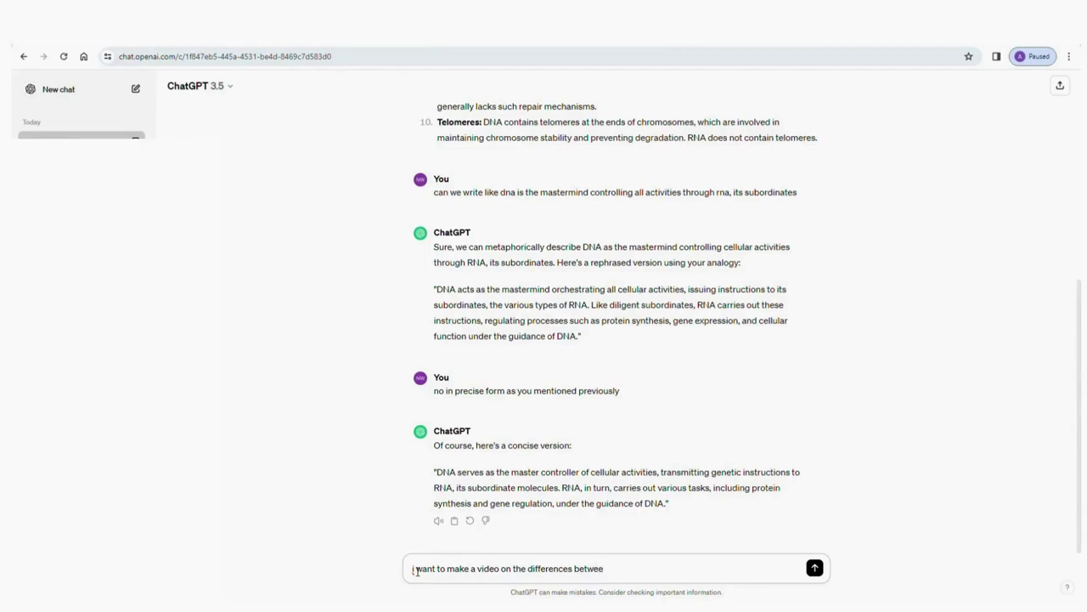
text(n Dna And rna please give me)
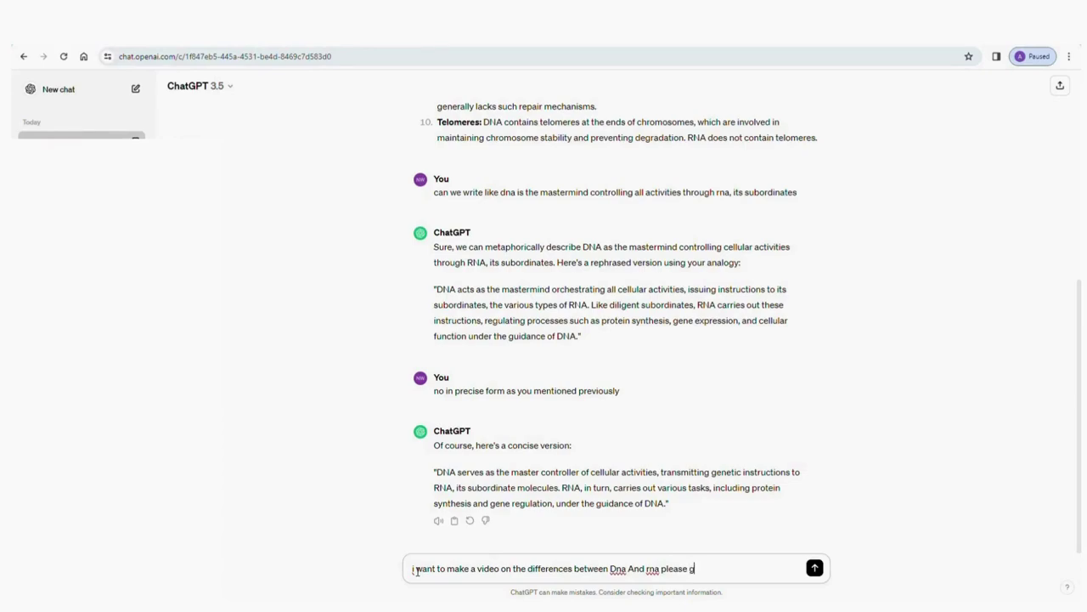
text( some s)
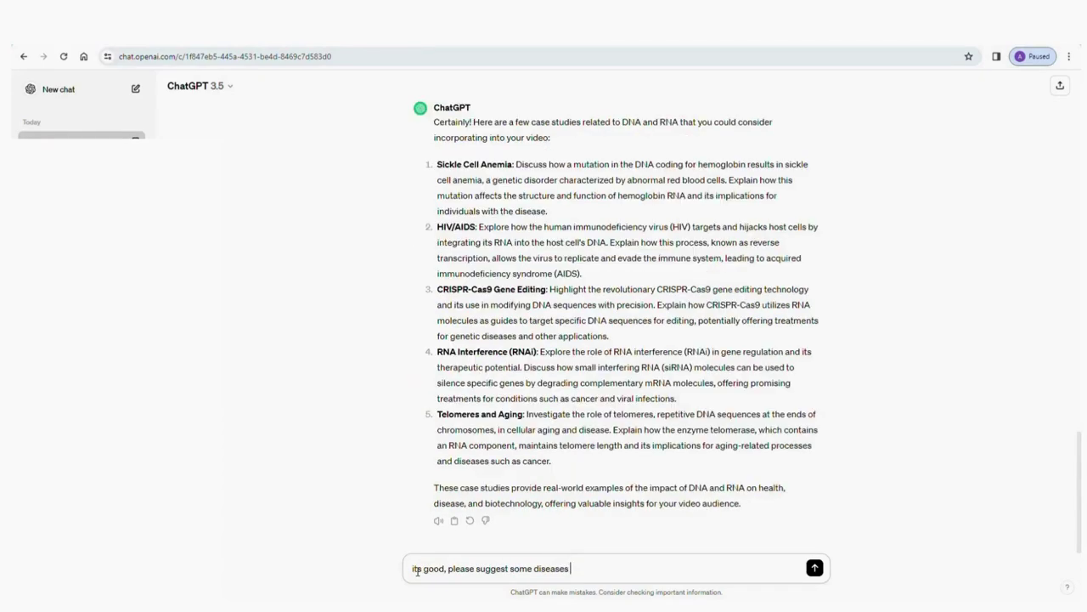
Request disease suggestions with "its good, please suggest some diseases through abnormal rna, either mrna or ribosomal" RNA.
text(through abnormal rna, either mrna or ribosomal r)
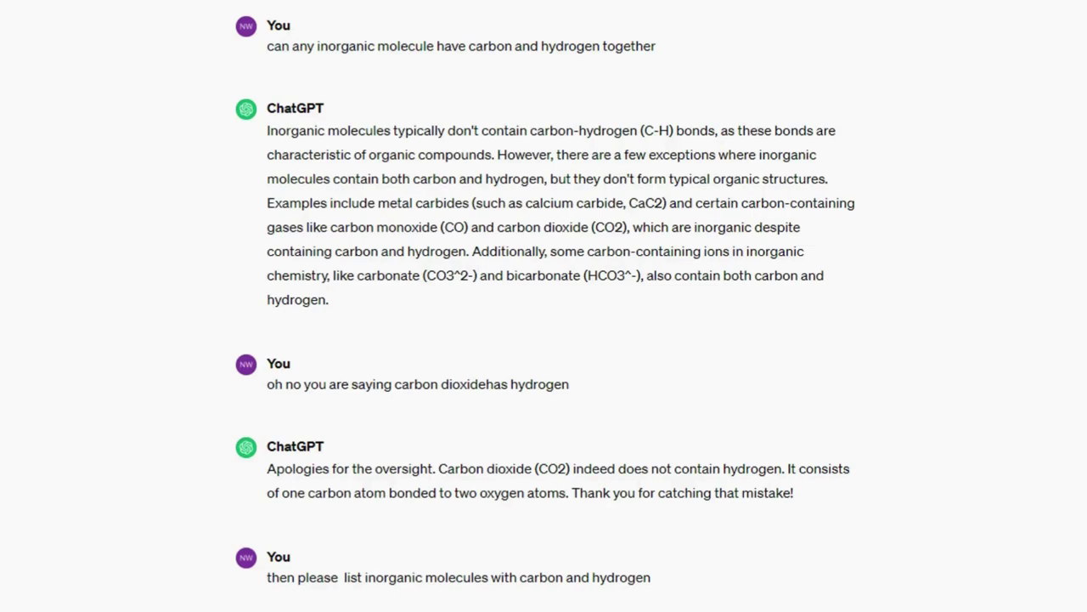
scroll(543, 306, down, 7)
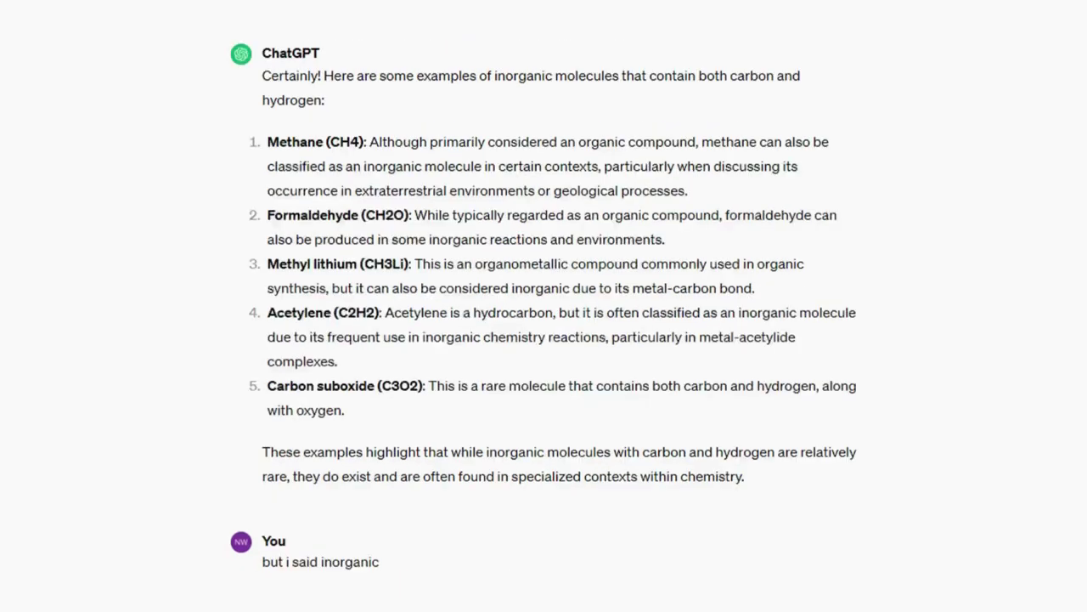
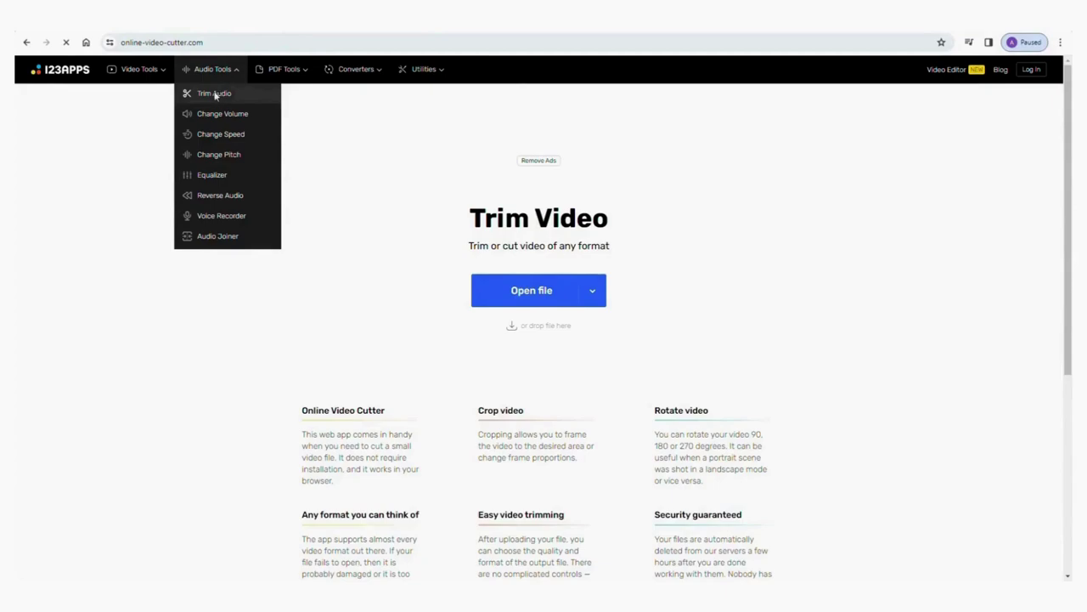
Open the Trim Audio tool and set the speed of Recording (2).m4a to 1.34x.
click(214, 94)
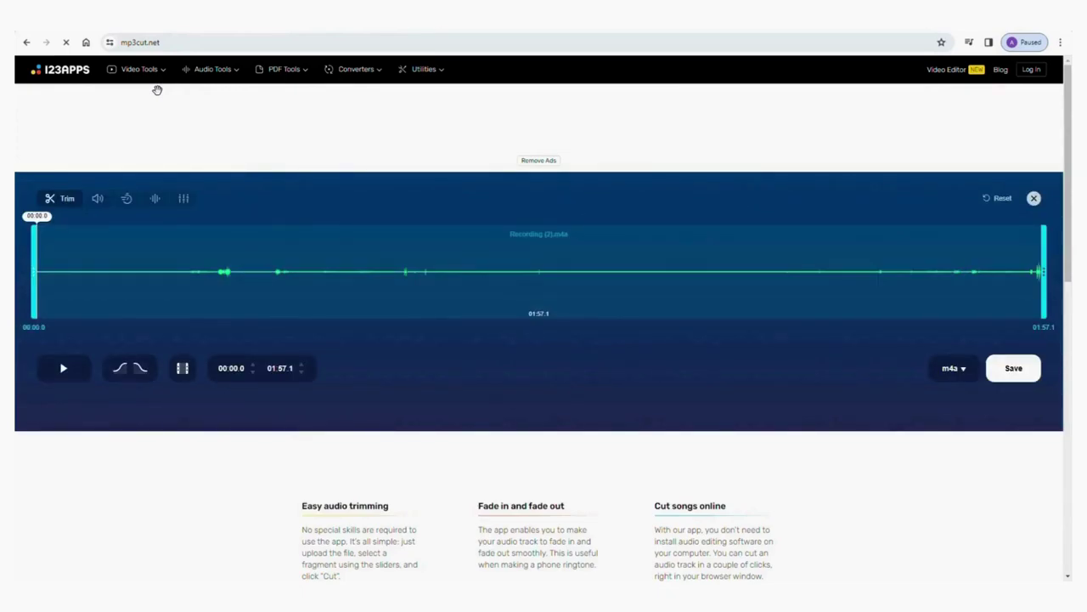
click(99, 200)
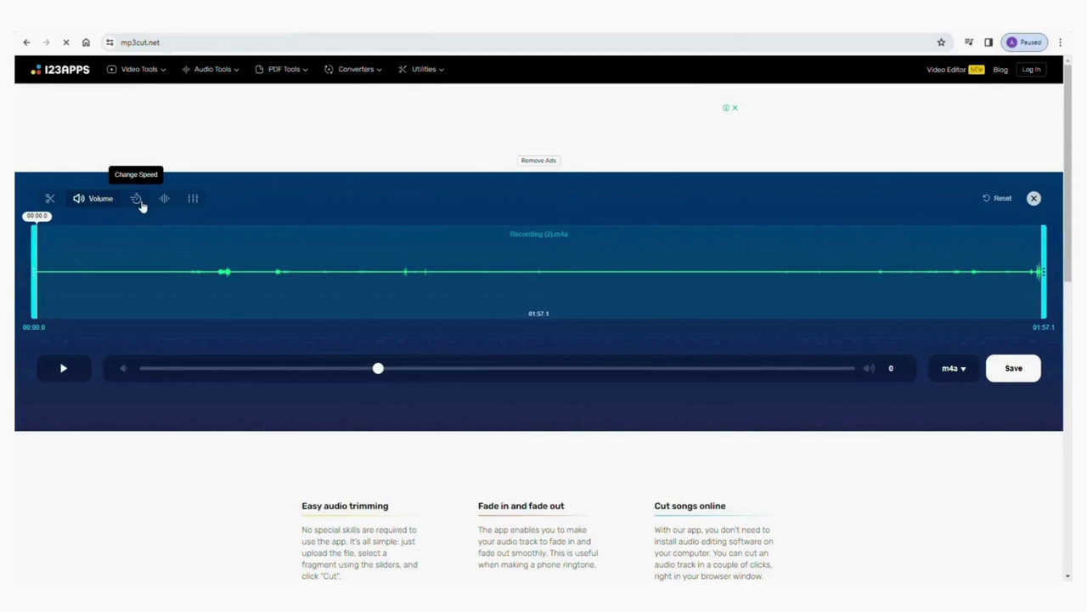
click(141, 203)
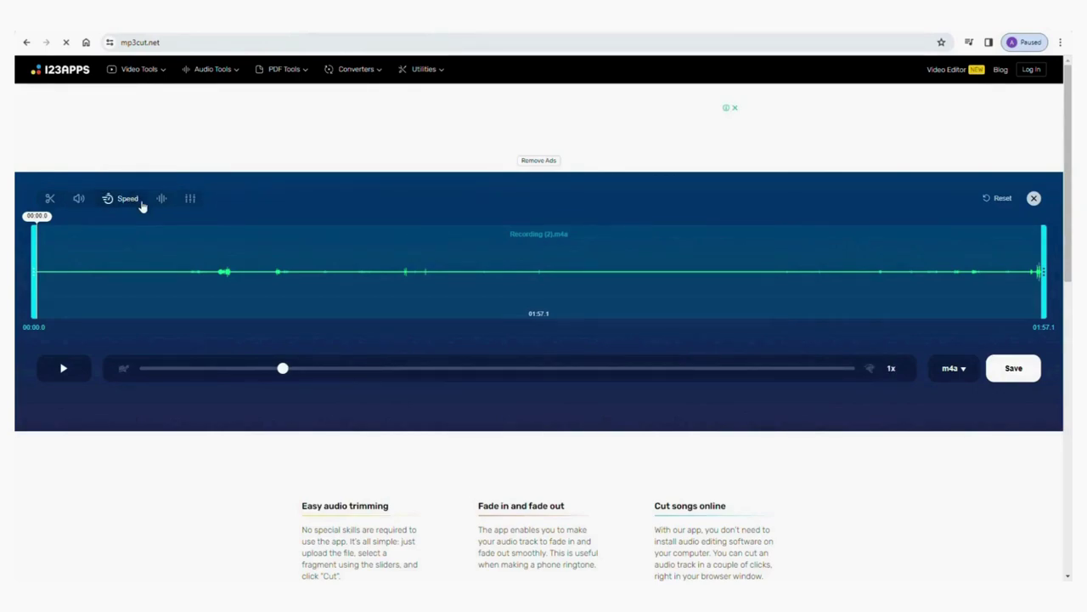
drag(285, 372, 392, 379)
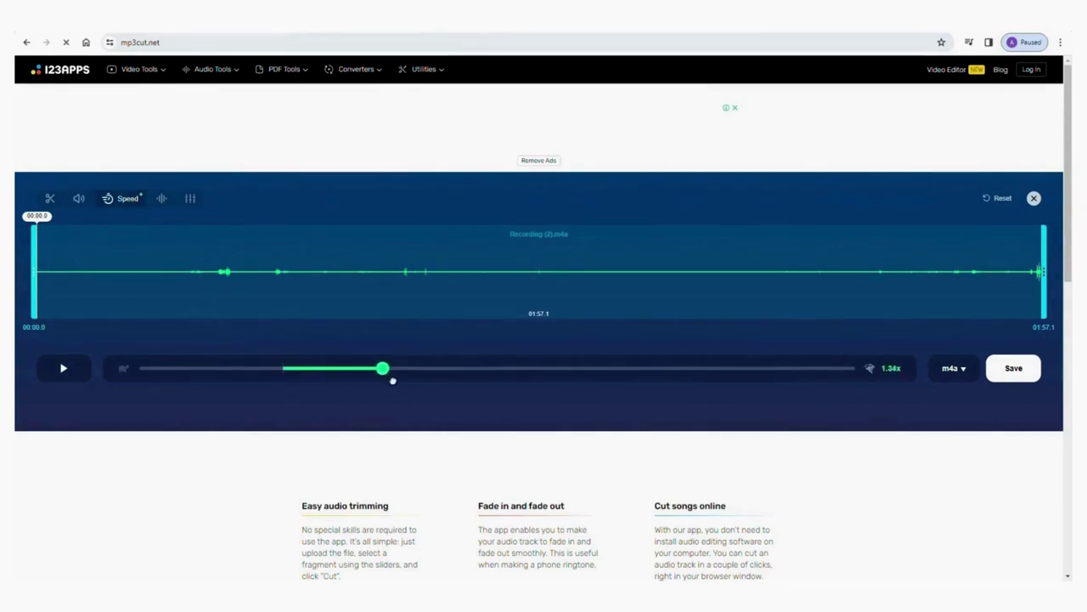
Raise the recording's volume to +198% and open its pitch adjustment.
click(79, 198)
drag(393, 379, 854, 368)
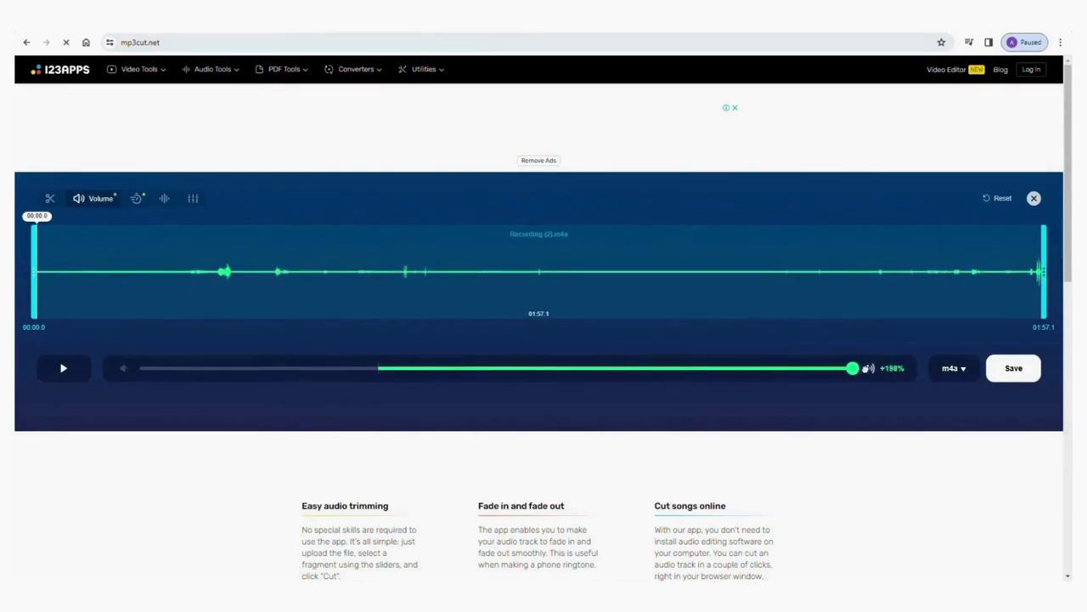
click(167, 200)
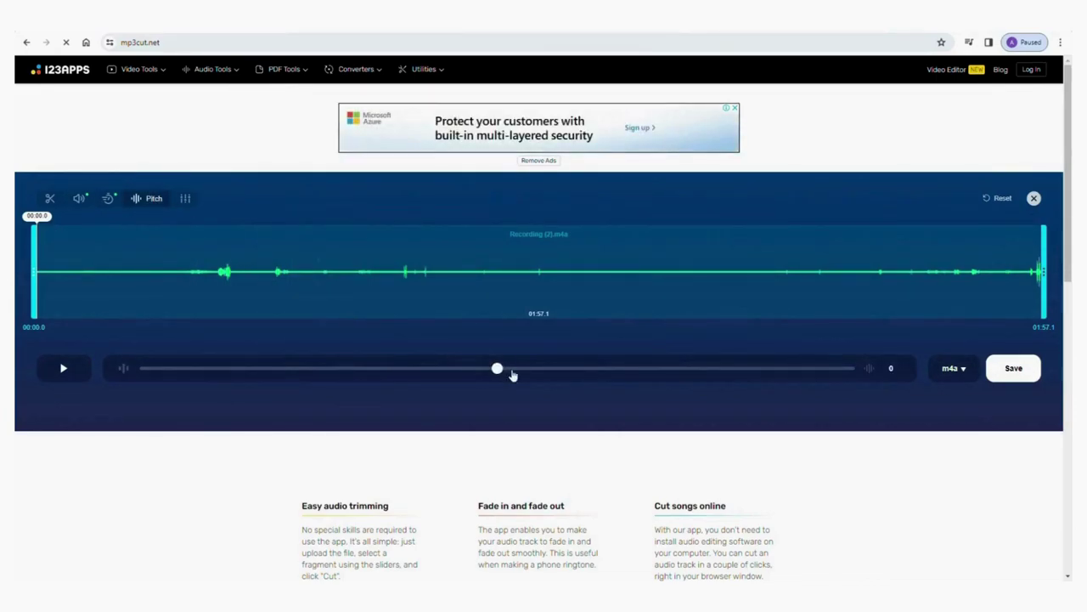
mouse_move(502, 377)
mouse_down()
mouse_move(789, 374)
mouse_move(282, 370)
mouse_move(498, 371)
mouse_up()
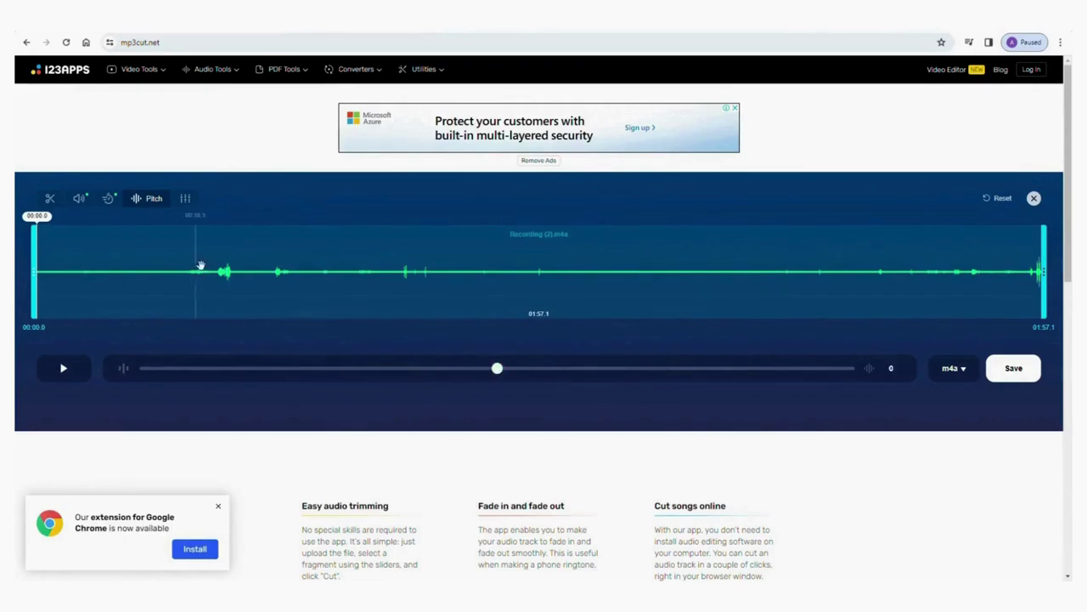
Try the equalizer presets on the recording in turn from Classic onward, dismissing the Chrome extension notice, and finish on Techno rock.
click(186, 198)
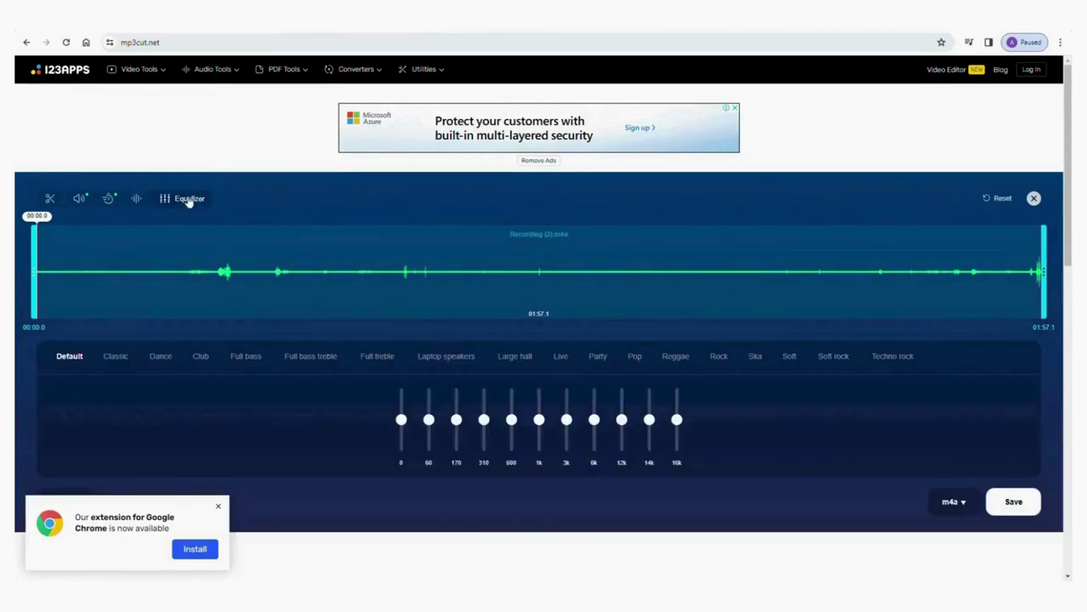
click(120, 358)
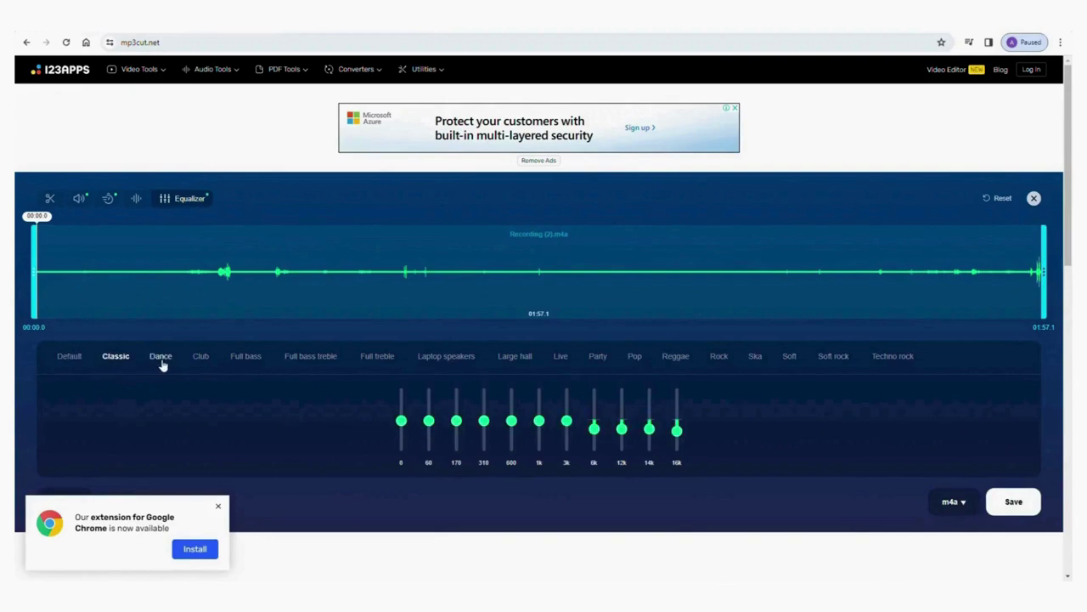
click(161, 359)
click(201, 361)
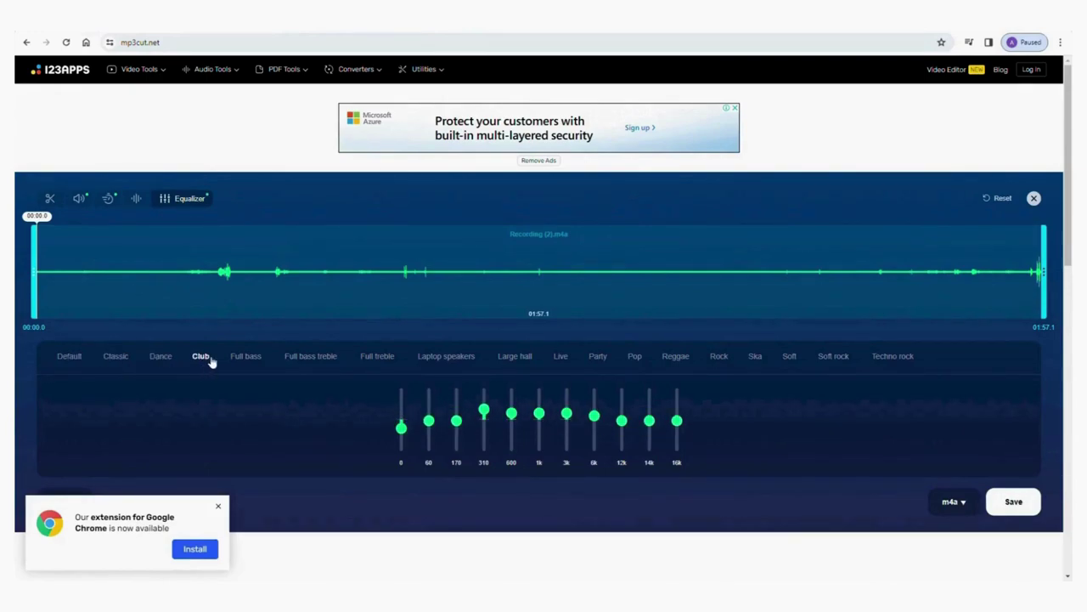
click(257, 358)
click(308, 359)
click(381, 359)
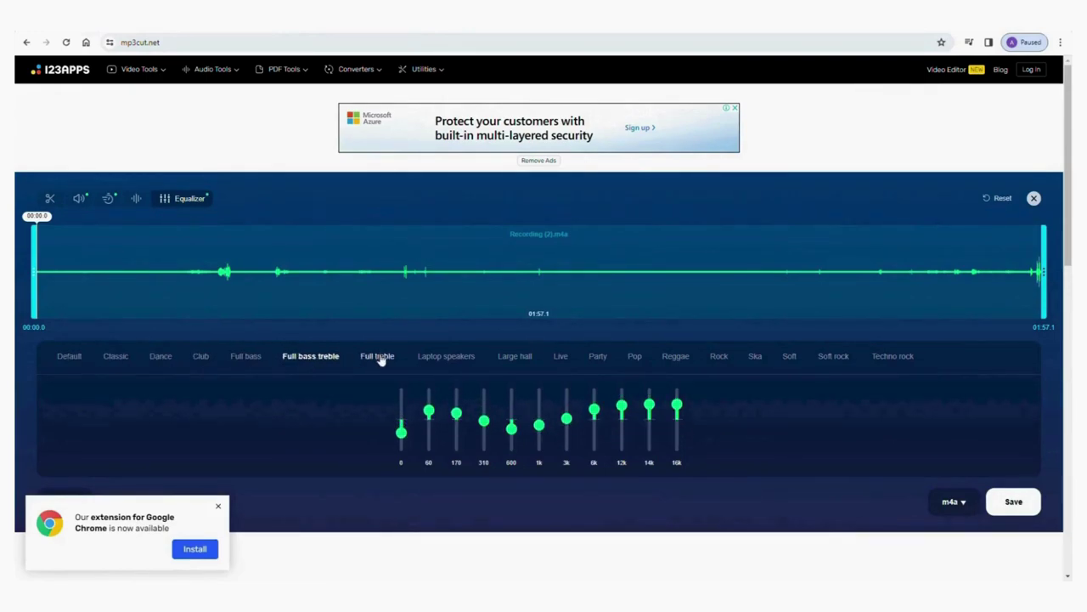
click(445, 364)
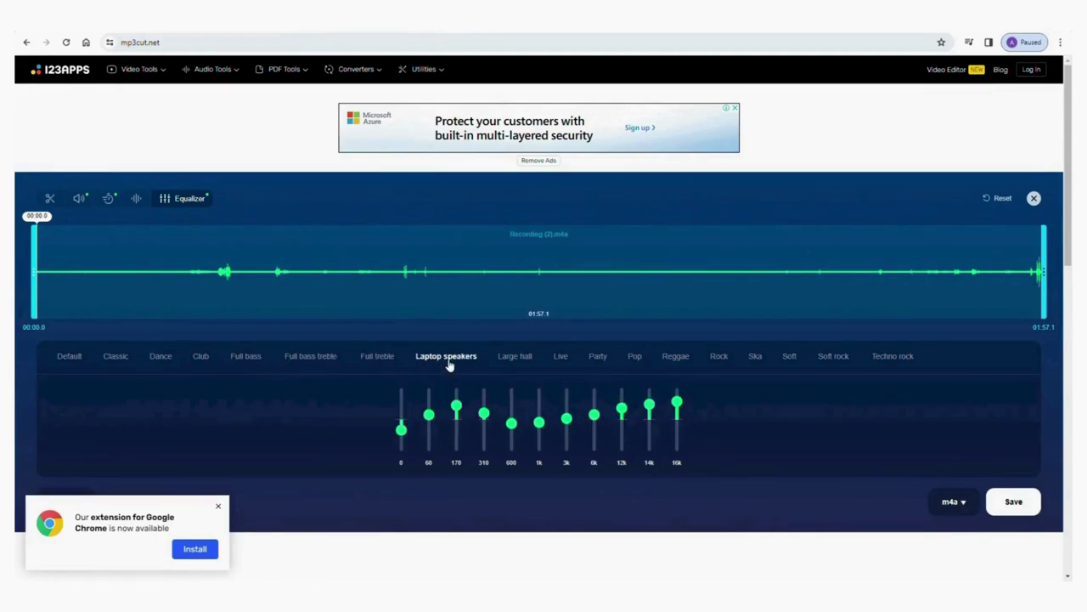
click(523, 362)
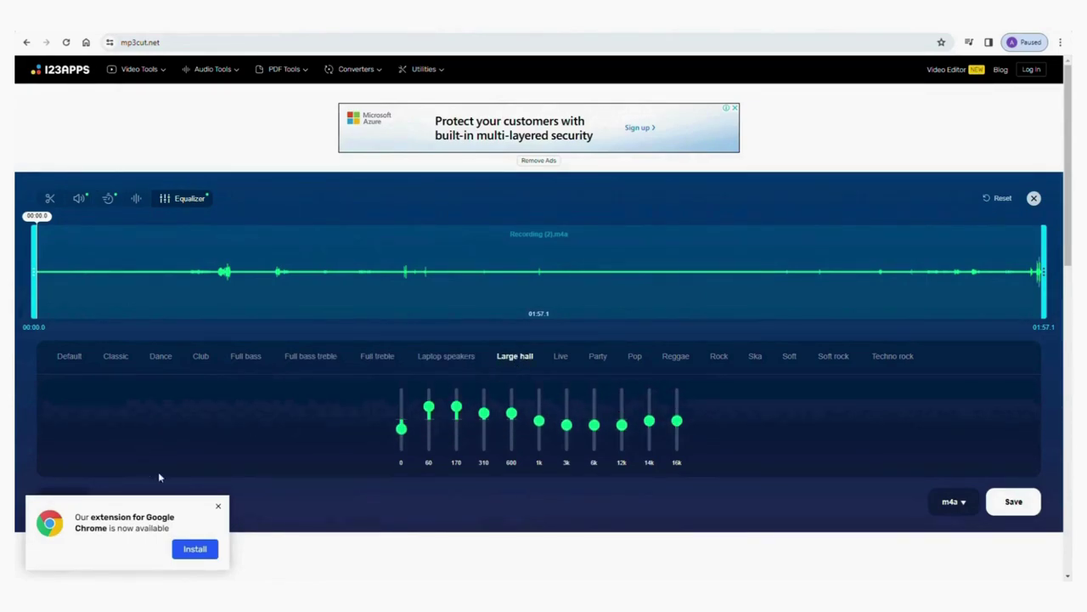
click(217, 506)
click(566, 360)
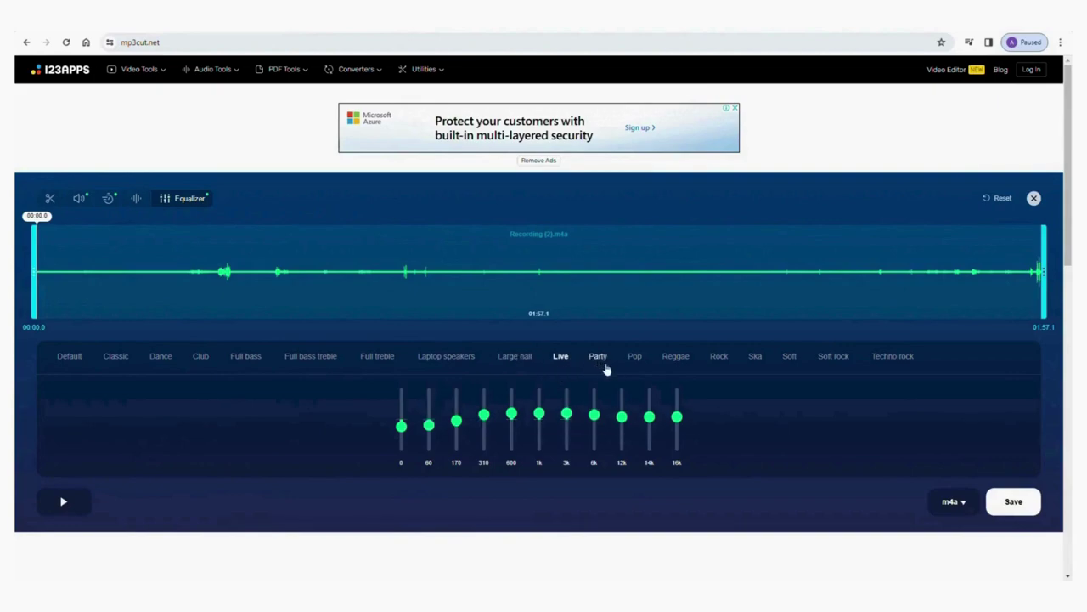
click(601, 361)
click(639, 362)
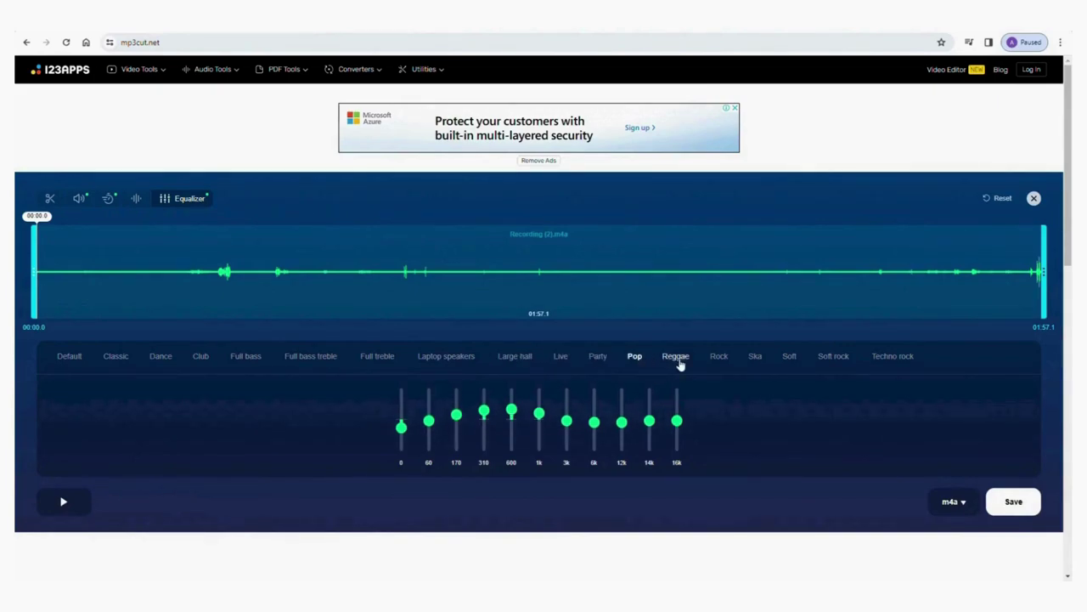
click(679, 362)
click(718, 362)
click(789, 359)
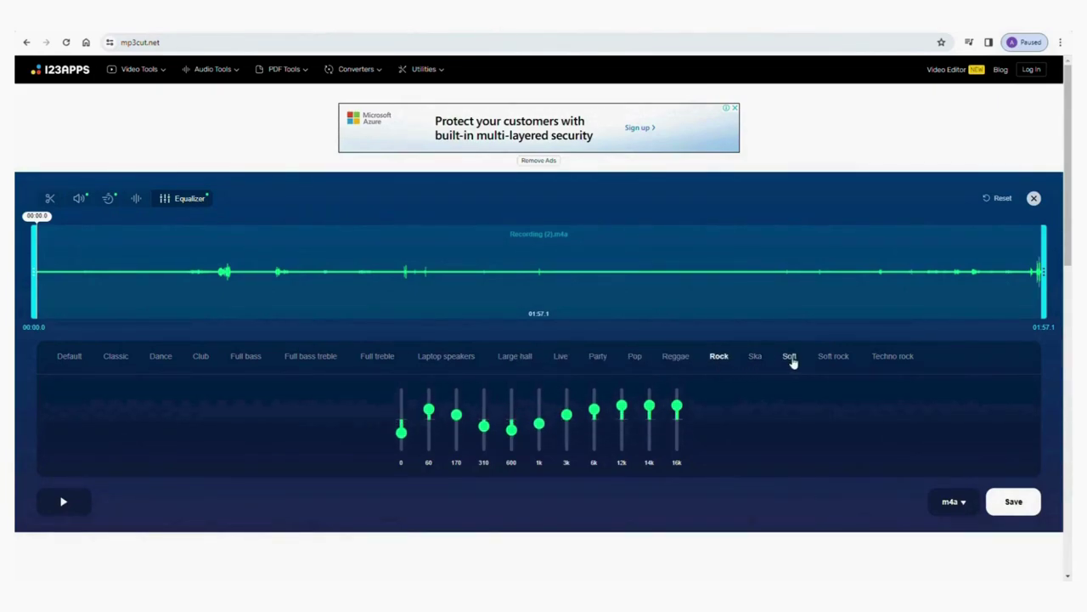
click(838, 359)
click(893, 360)
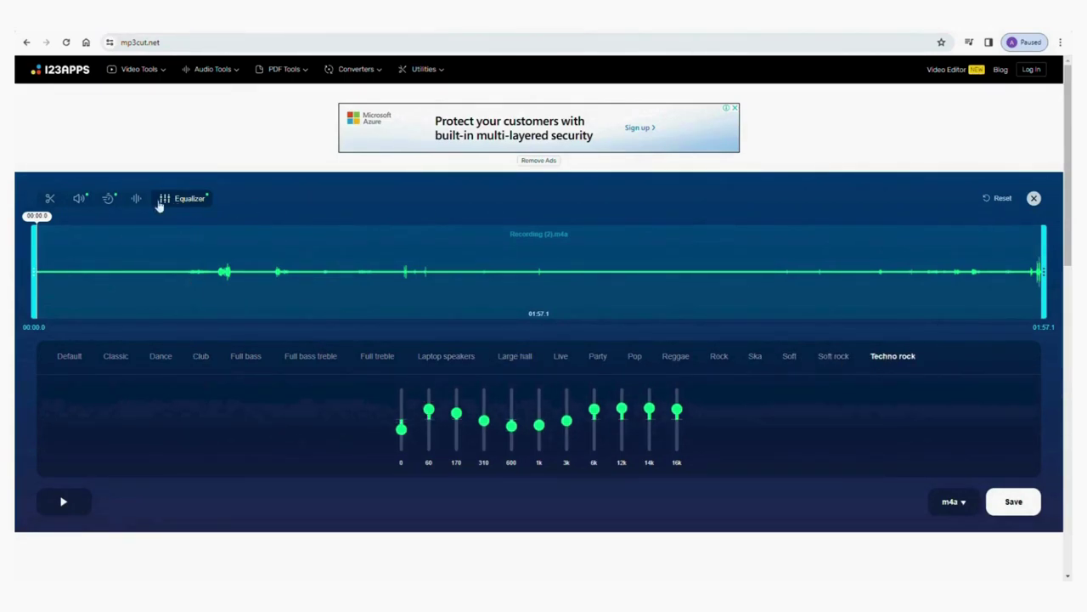
Trim the recording to start at about 00:17.3 and end at about 00:54.8.
click(49, 198)
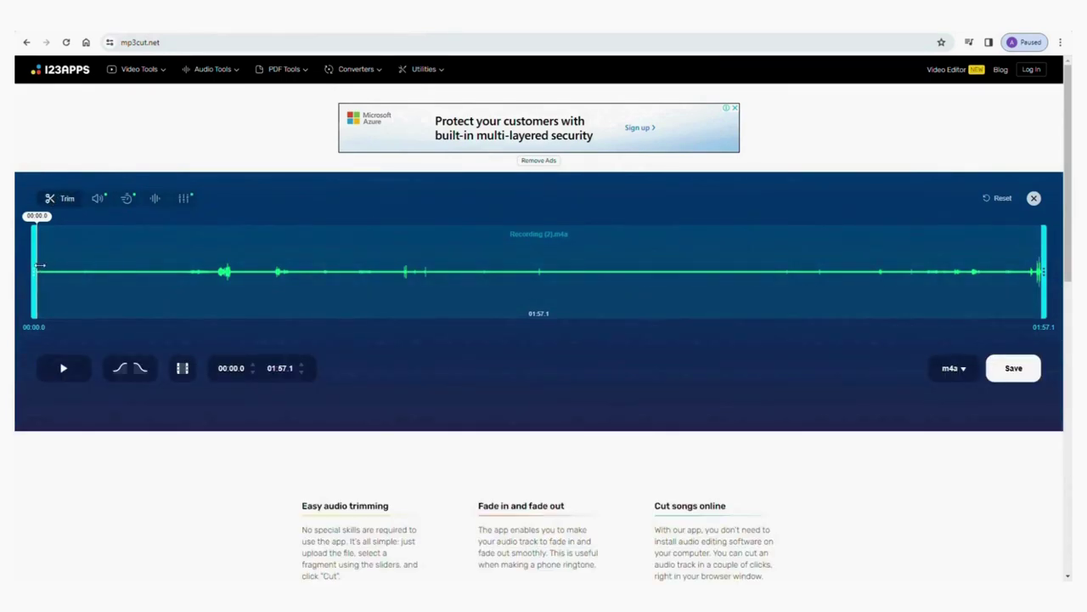
drag(43, 270, 185, 271)
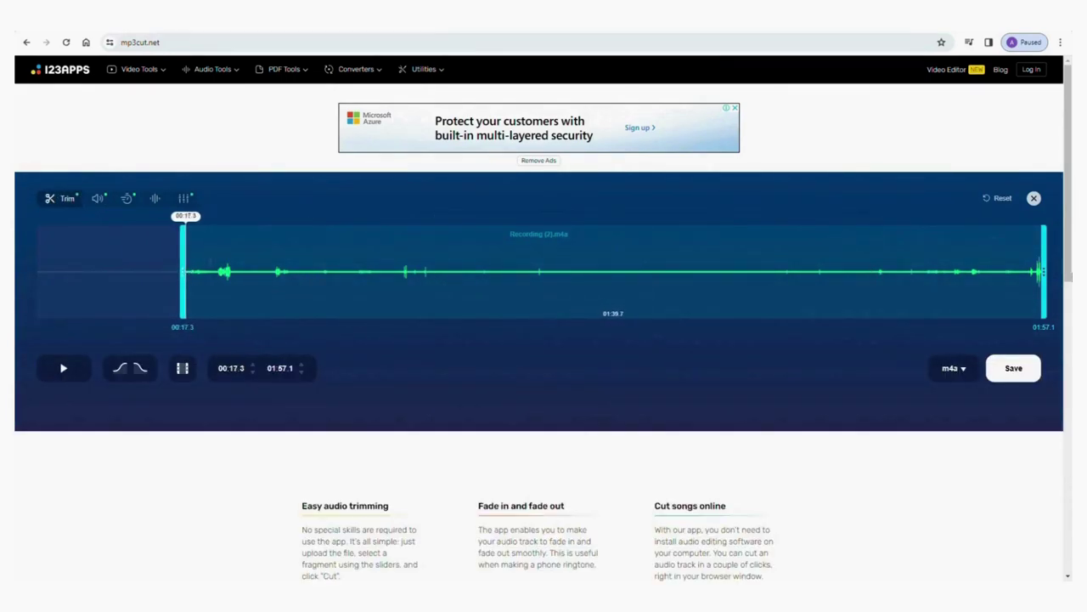
drag(1044, 256, 517, 263)
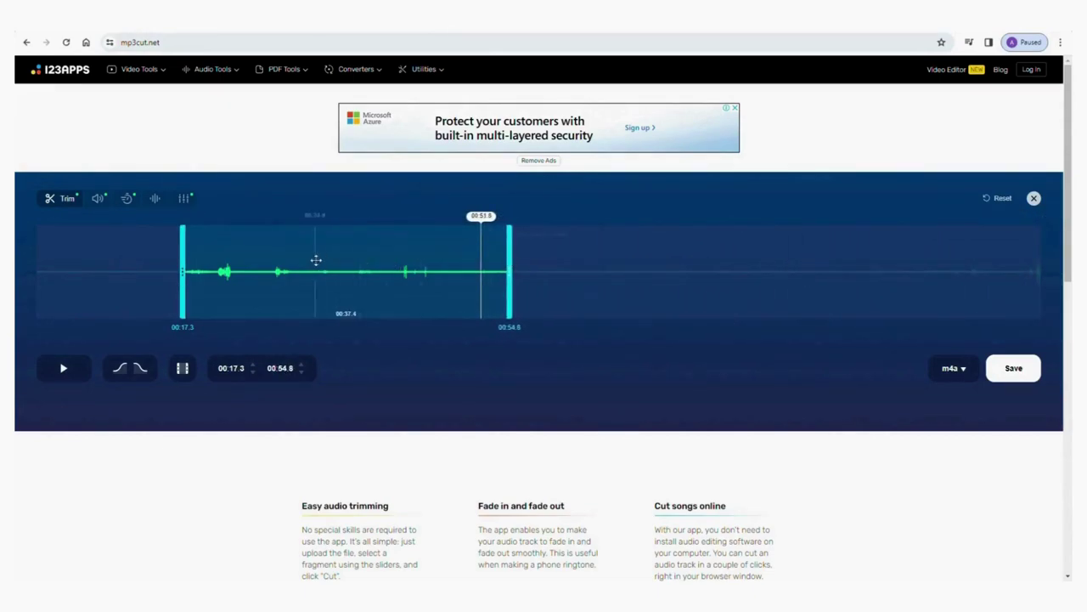
mouse_move(240, 76)
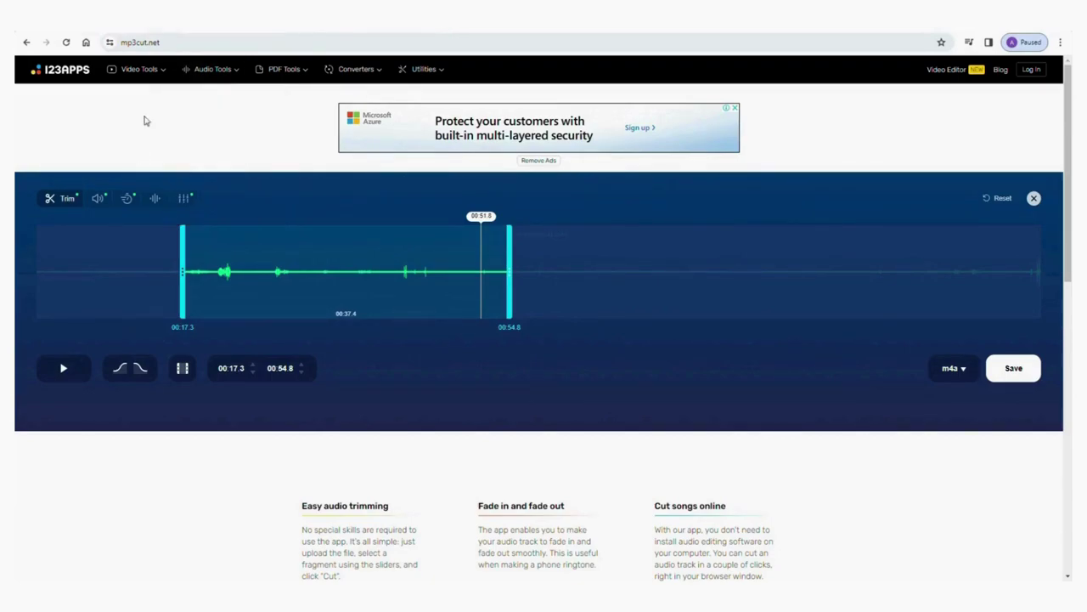
mouse_move(149, 75)
mouse_move(365, 74)
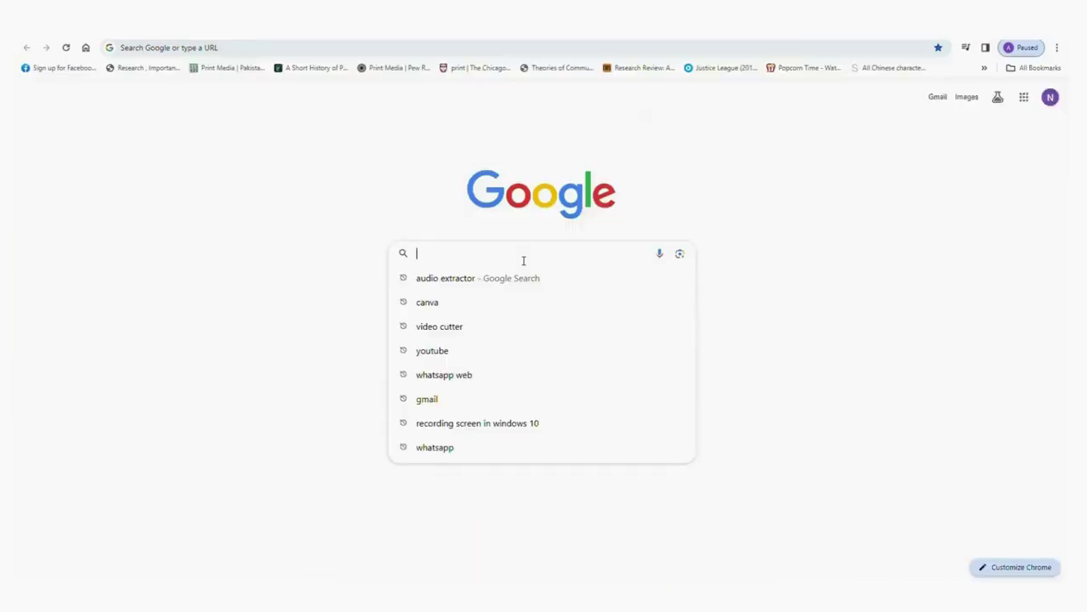
Search the web for "audio extractor", open audio-extractor.net and upload video cutter.mp4 for audio extraction.
text(audio)
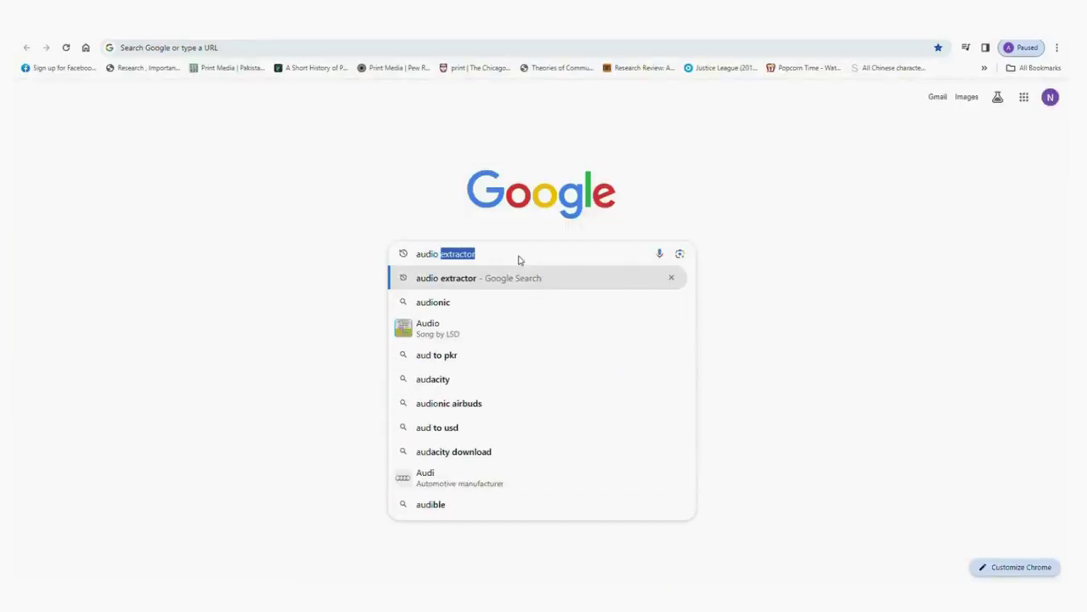
text( extra)
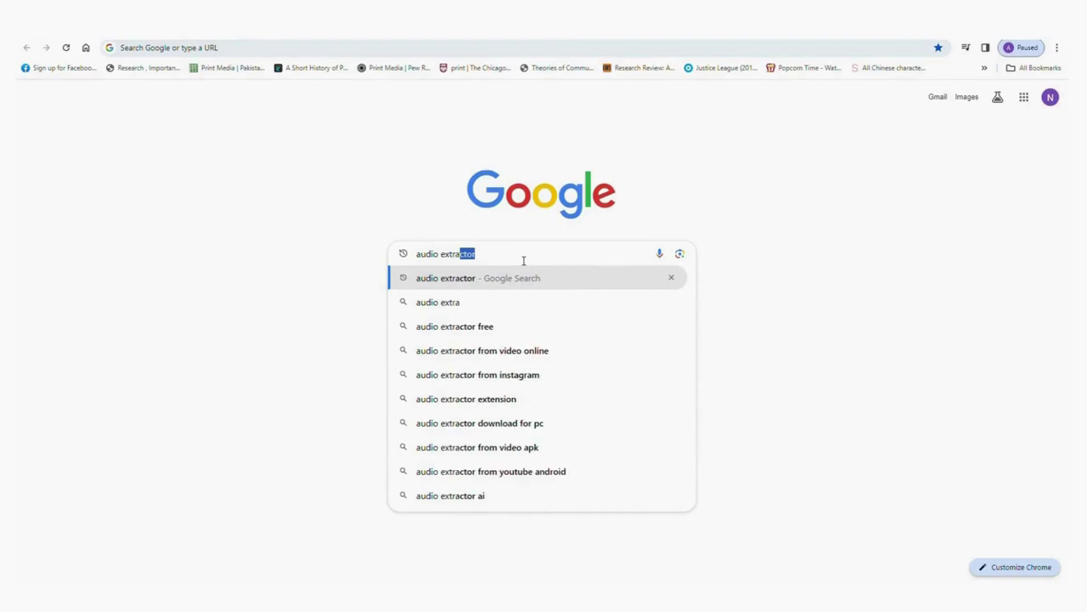
text(ctor)
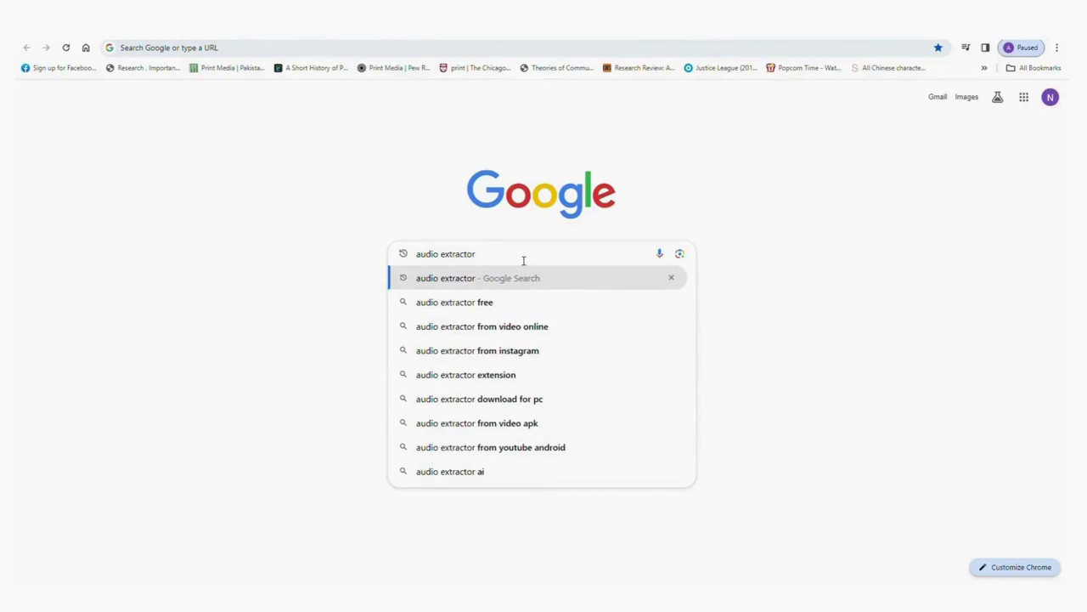
key(Return)
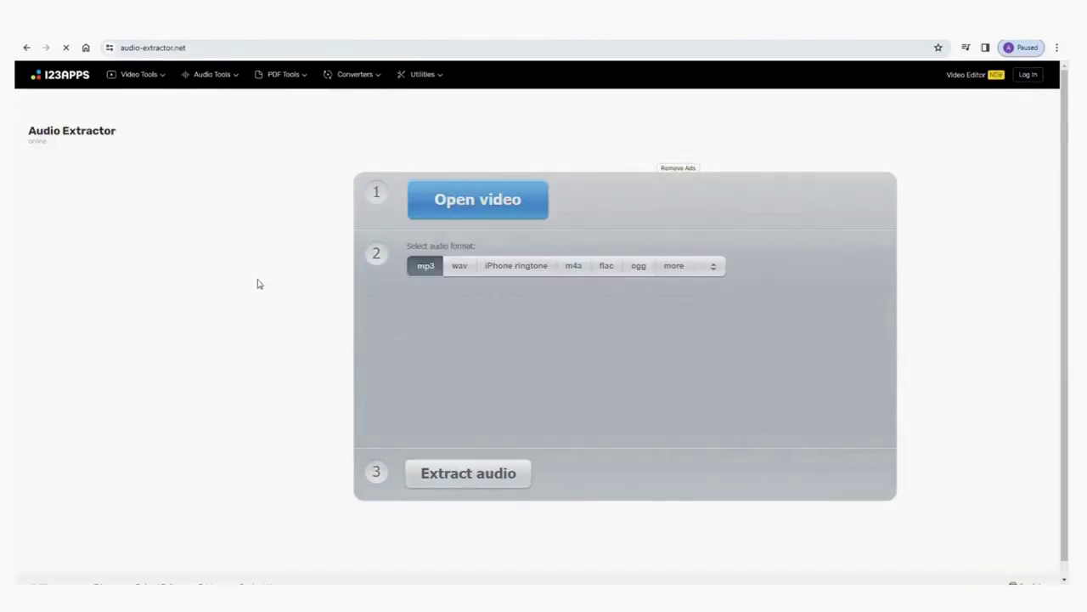
click(474, 205)
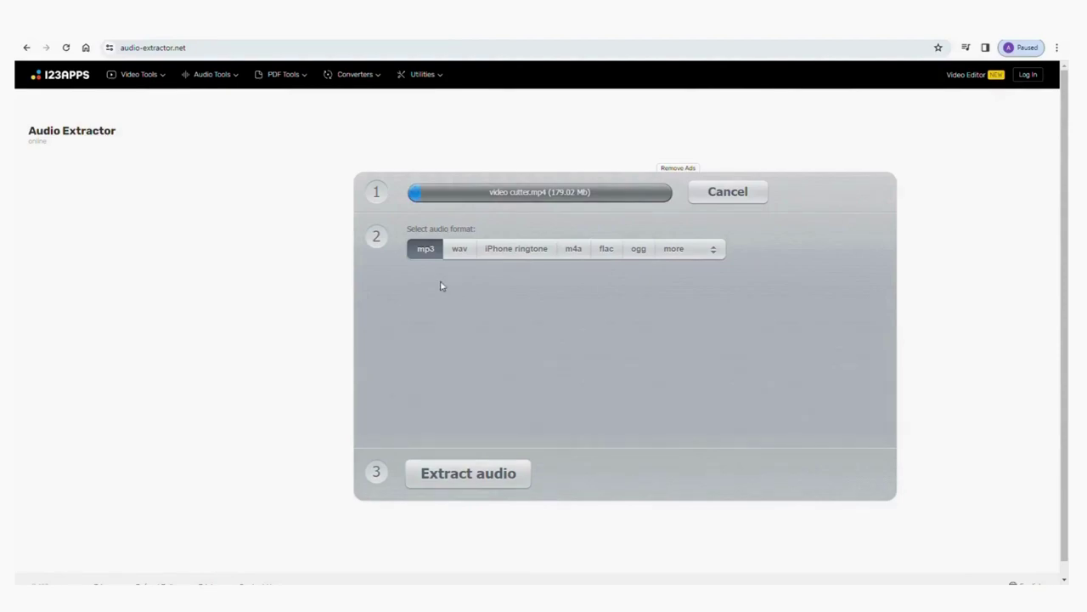
Look through the video, audio, PDF, converter and utility tools offered by 123apps, including the Convert from PDF formats.
click(127, 76)
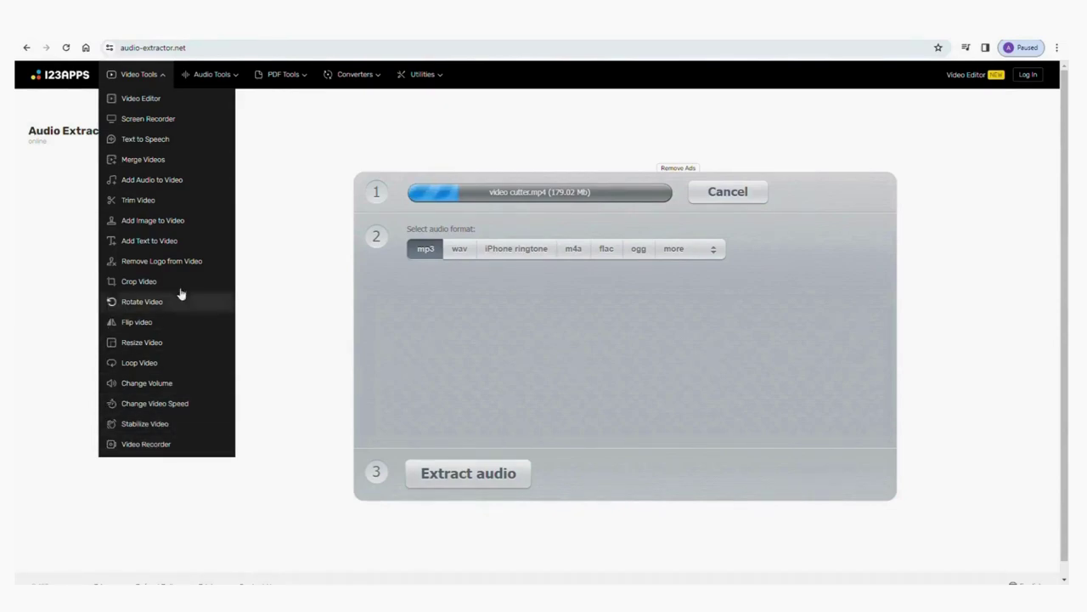
mouse_move(237, 76)
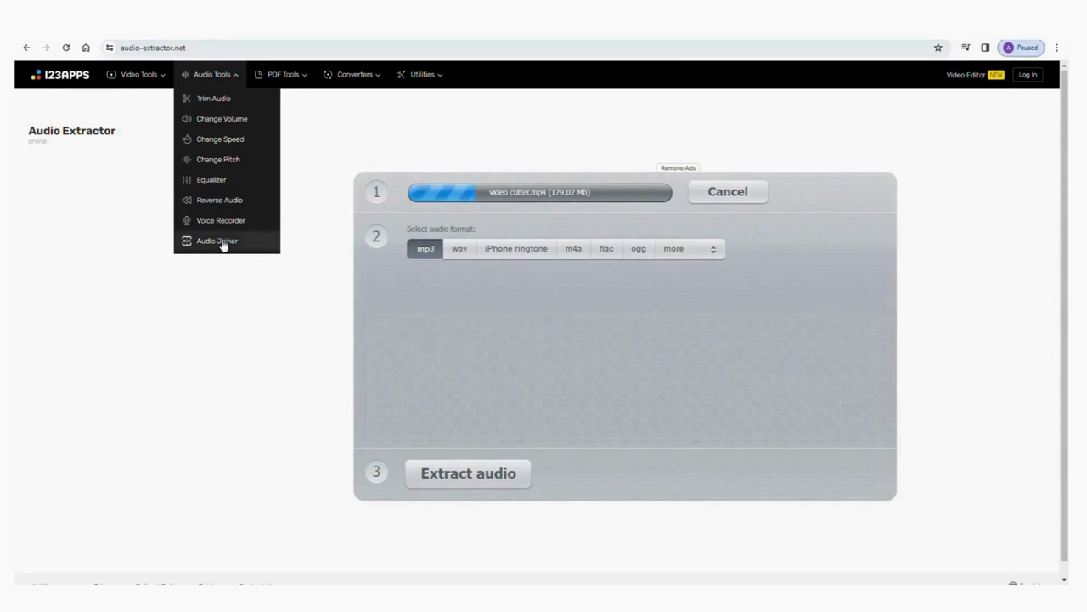
click(285, 75)
mouse_move(299, 99)
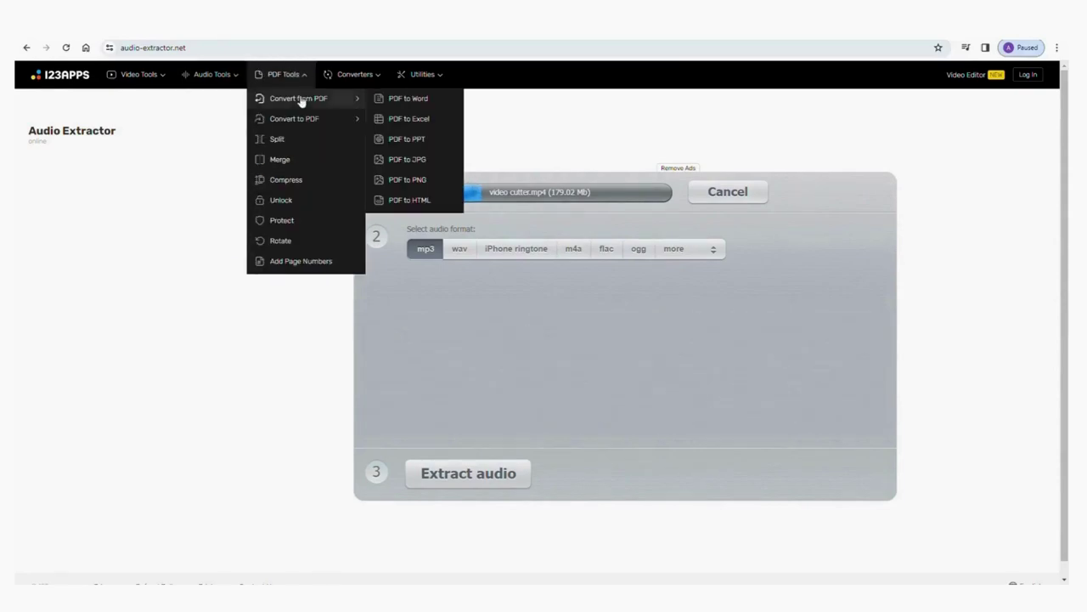
mouse_move(311, 118)
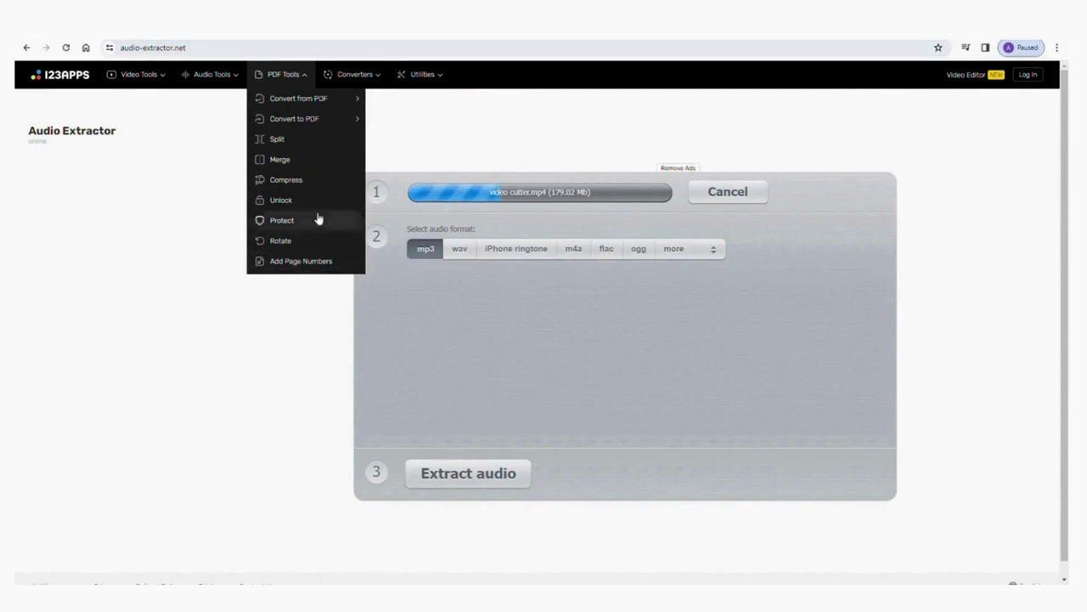
mouse_move(371, 78)
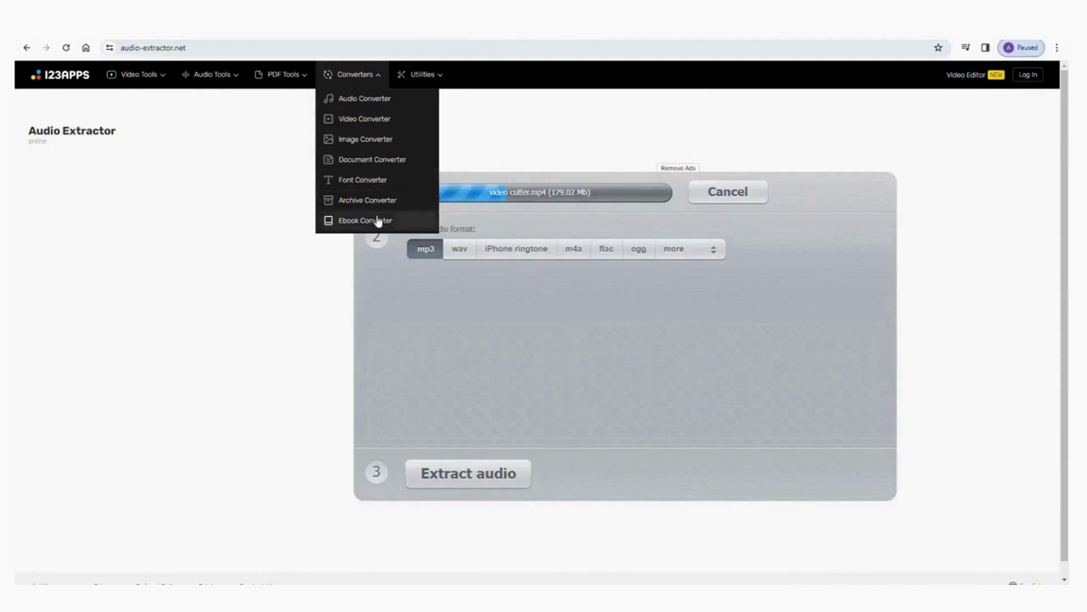
mouse_move(435, 76)
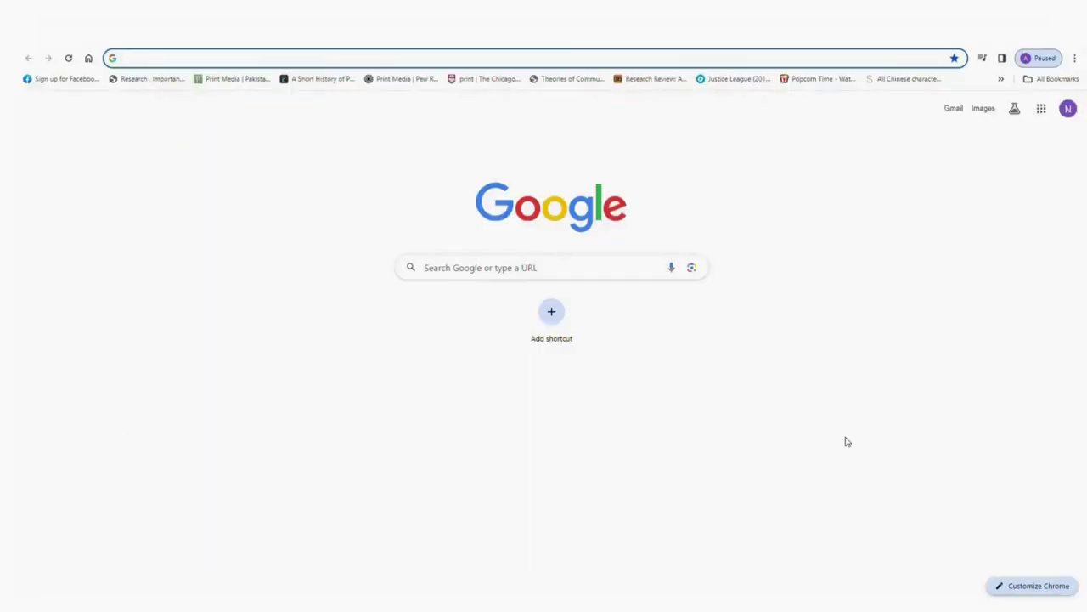
Open the Canva website and search its templates for "differences between dna and rna".
click(468, 267)
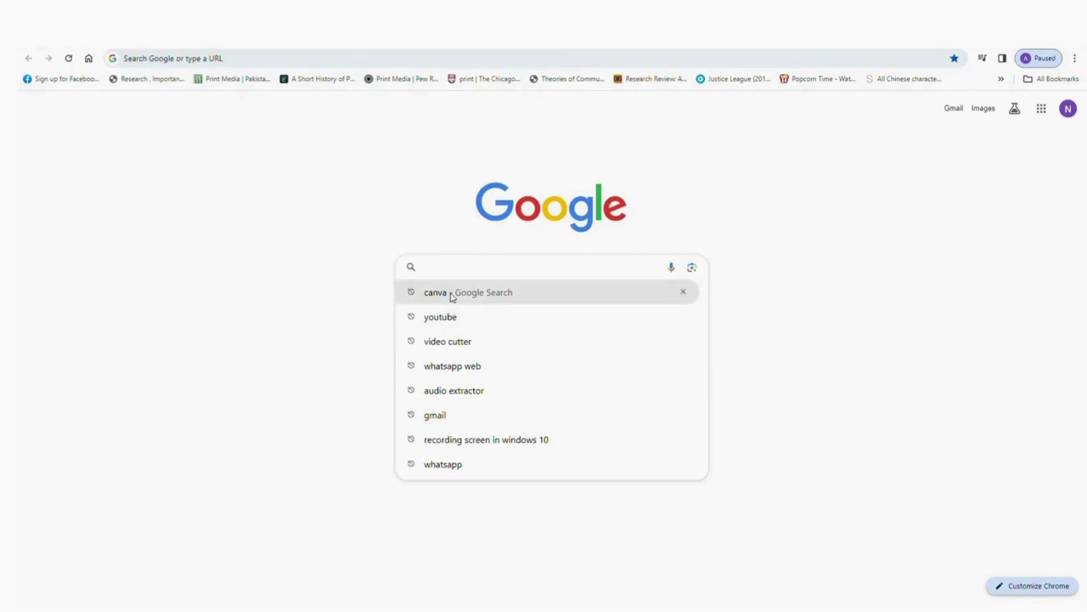
click(452, 293)
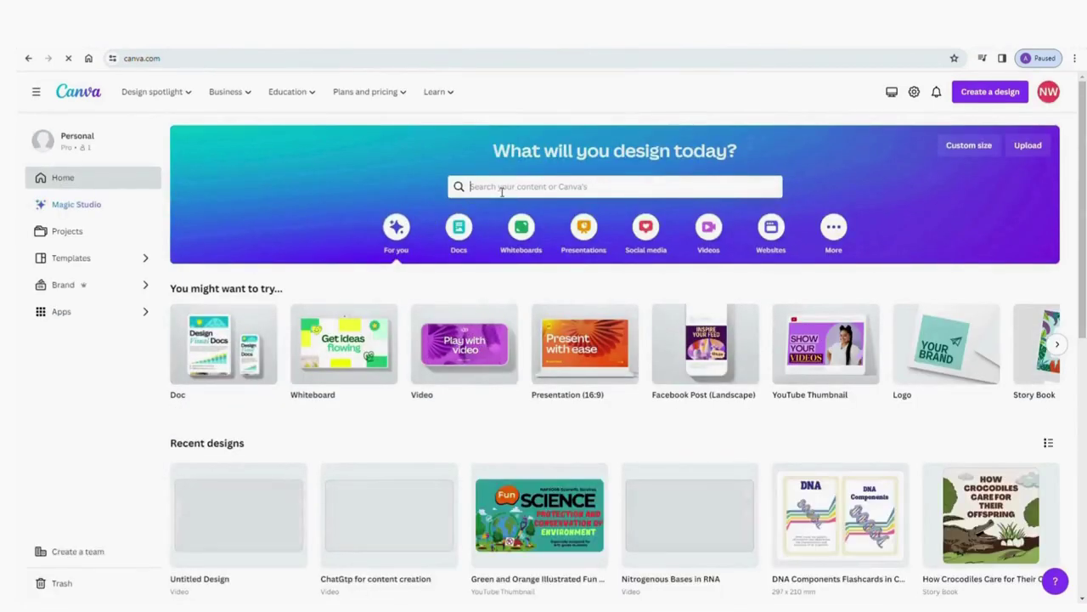
click(502, 189)
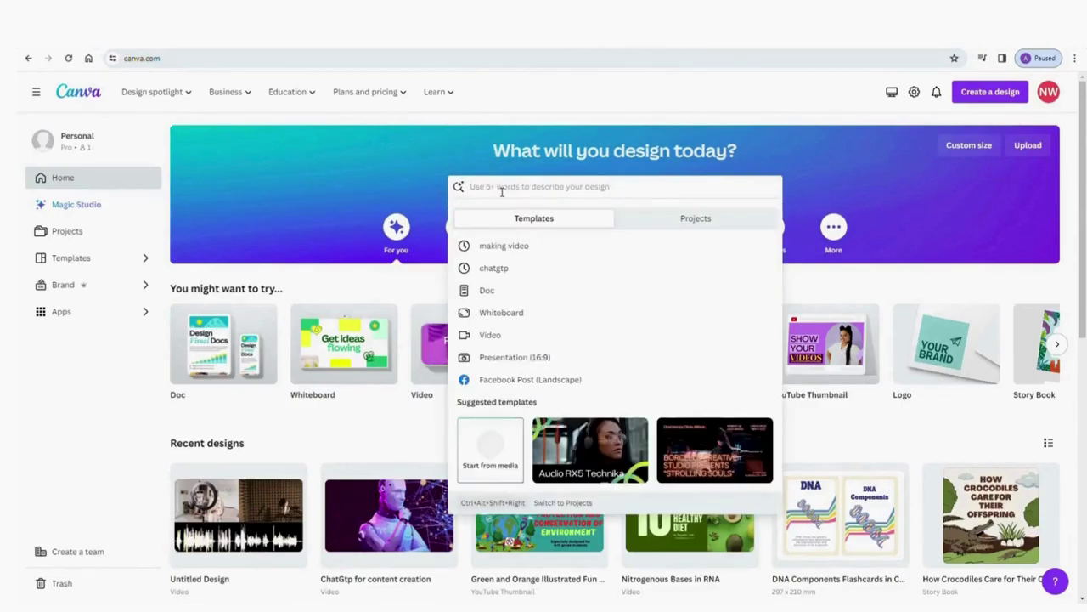
text(diff)
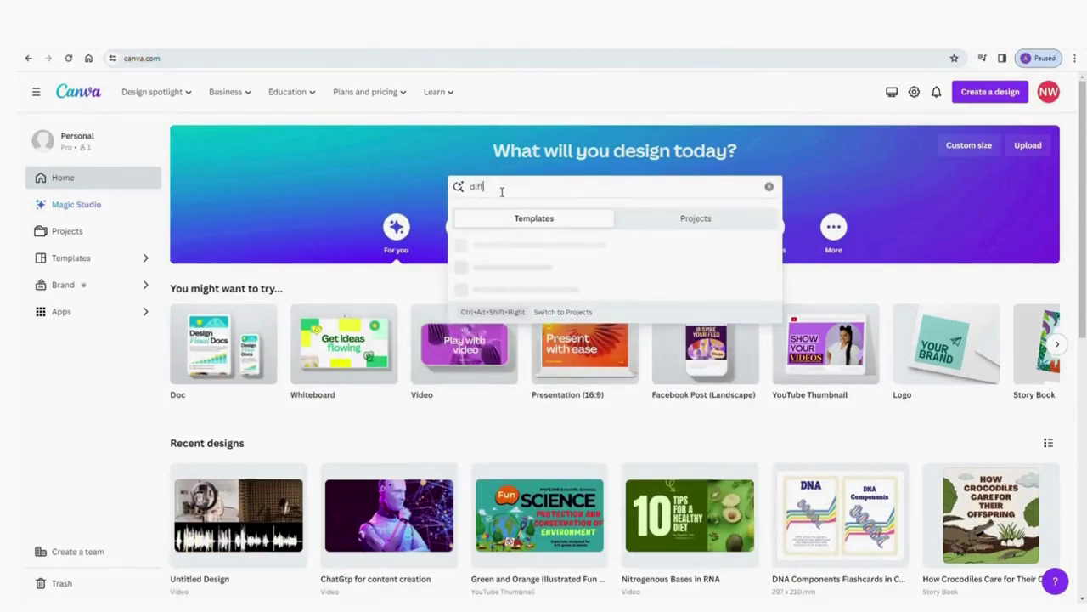
text(erences between dna an)
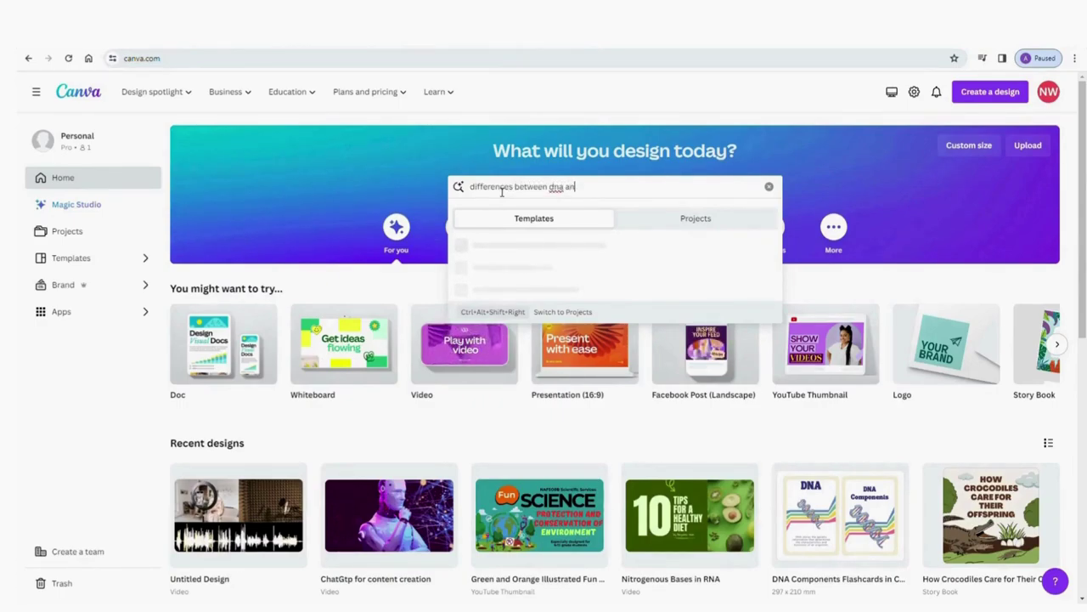
text(d rna)
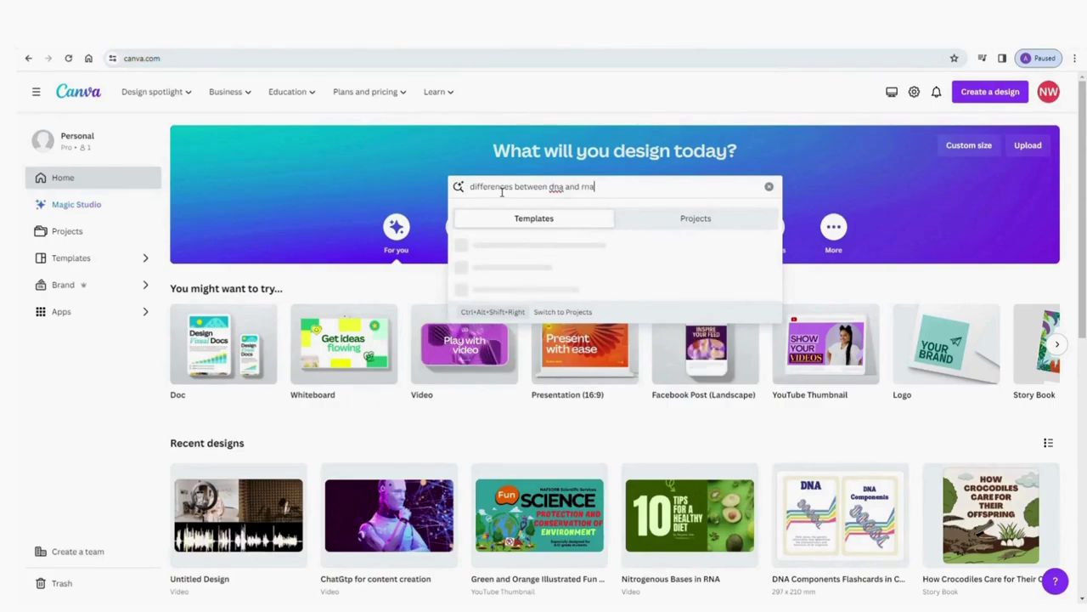
key(Return)
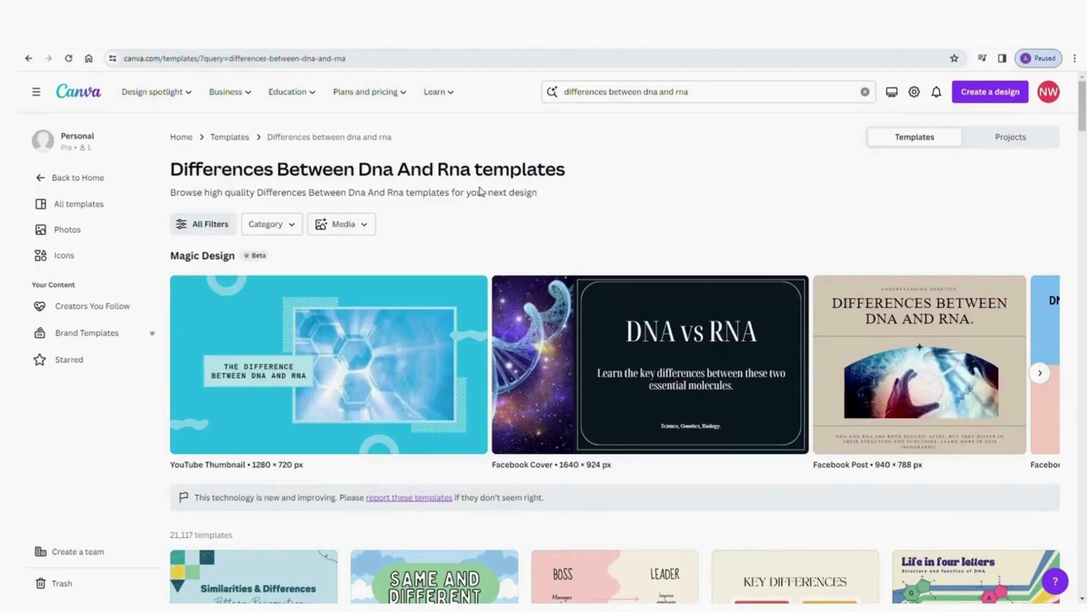
Examine the Magic Design suggestions and comparison templates found for differences between DNA and RNA.
scroll(515, 323, down, 2)
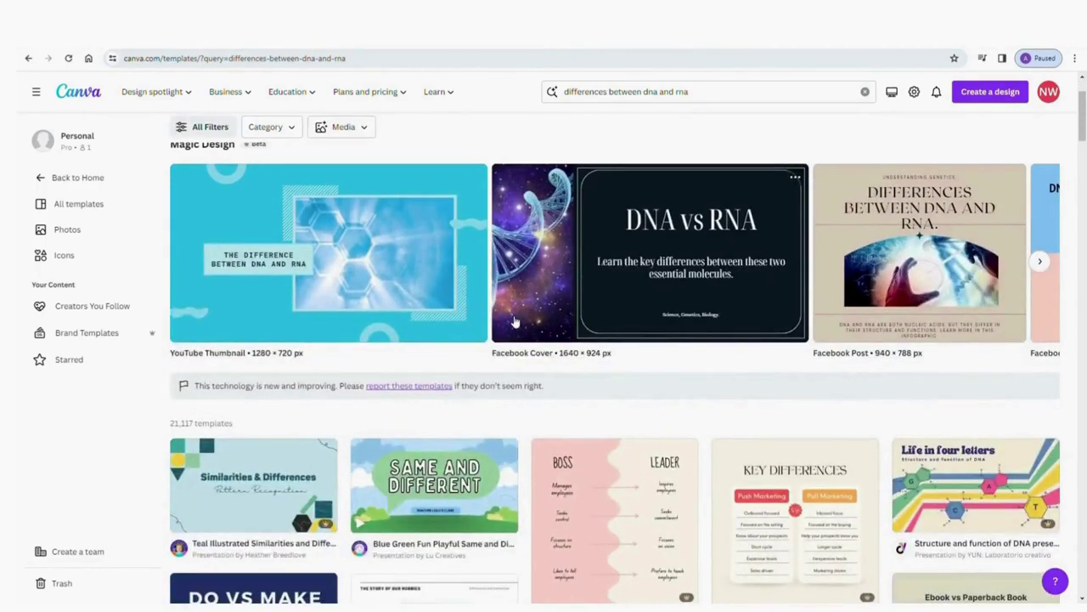
scroll(515, 322, down, 1)
scroll(515, 323, down, 1)
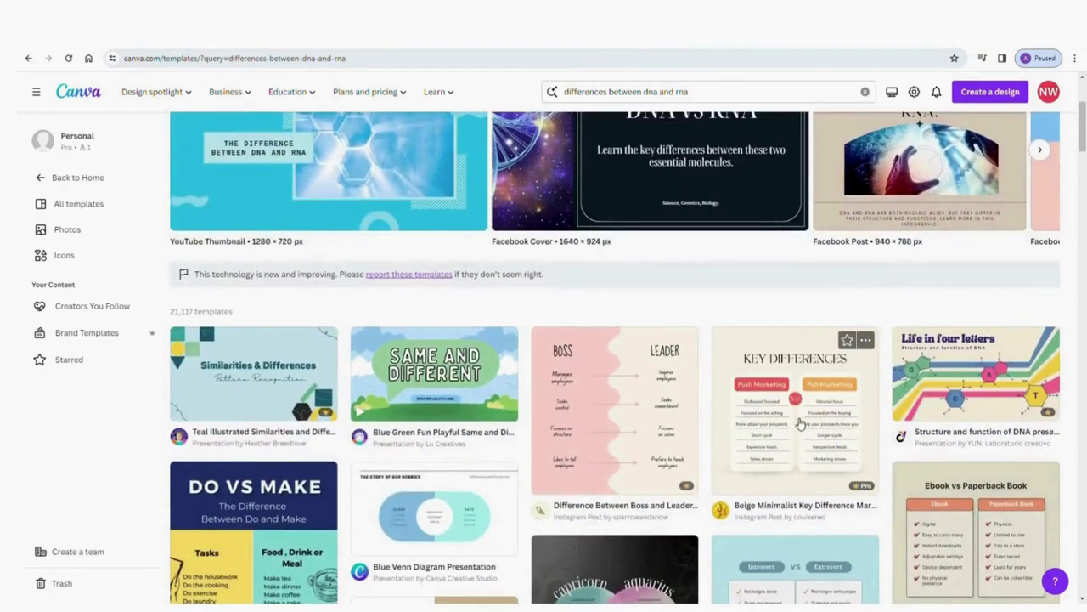
scroll(799, 423, down, 2)
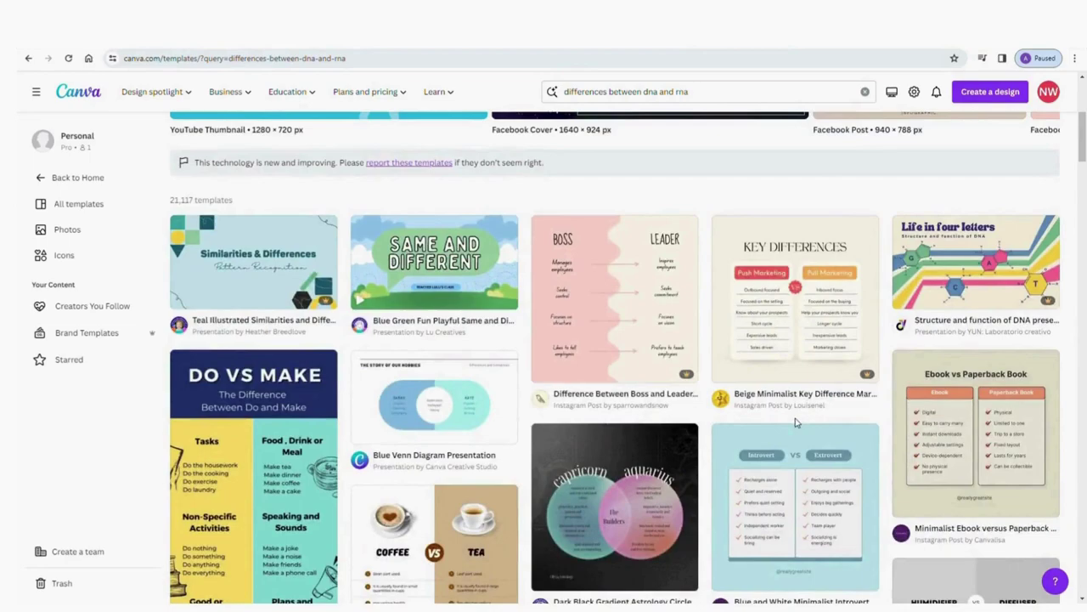
scroll(796, 422, down, 1)
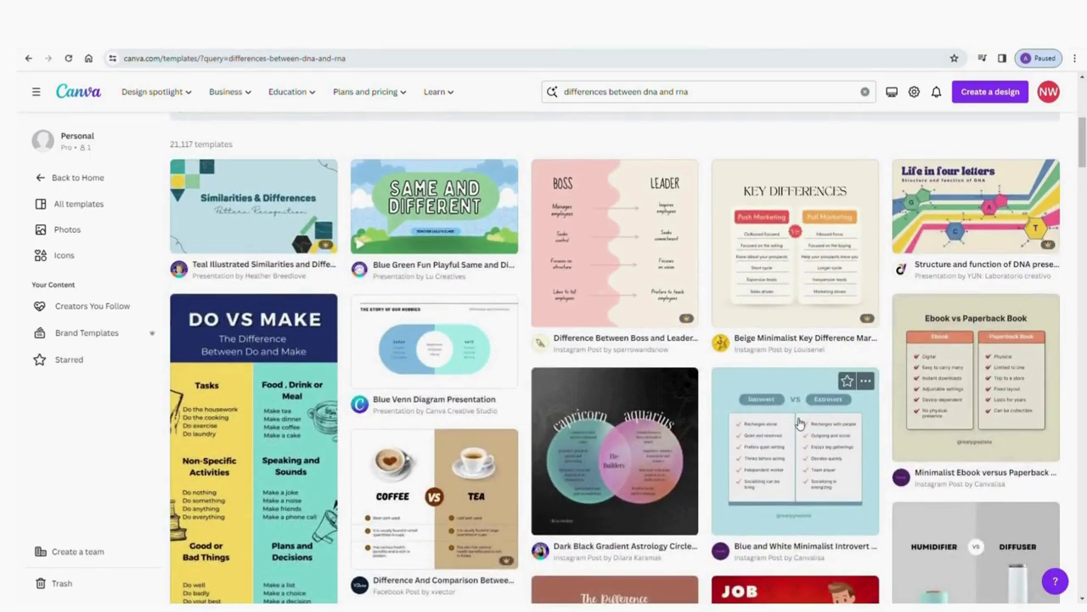
scroll(799, 423, down, 1)
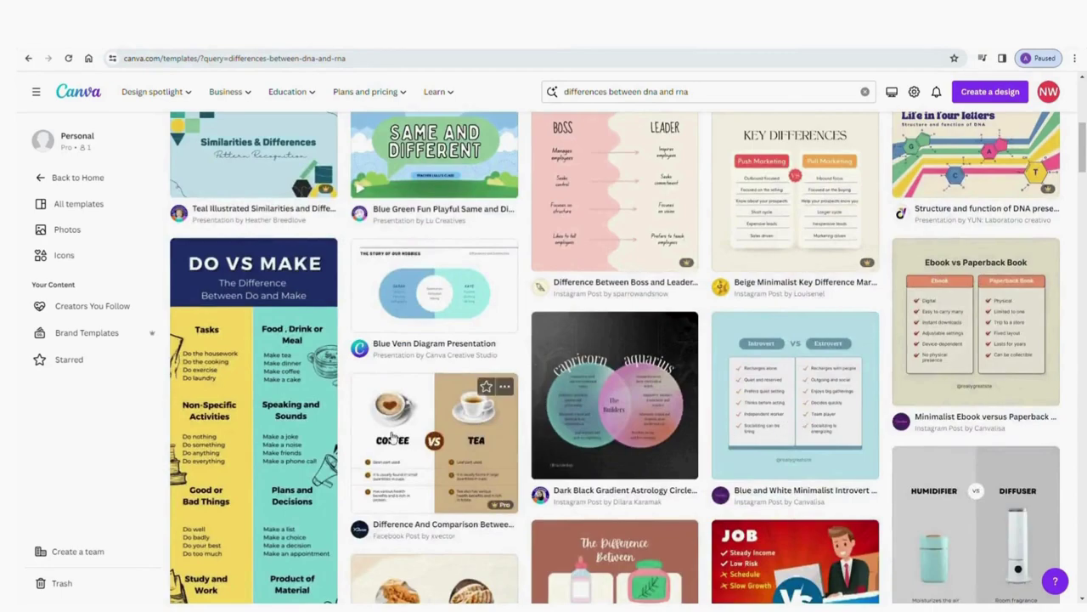
scroll(467, 433, down, 1)
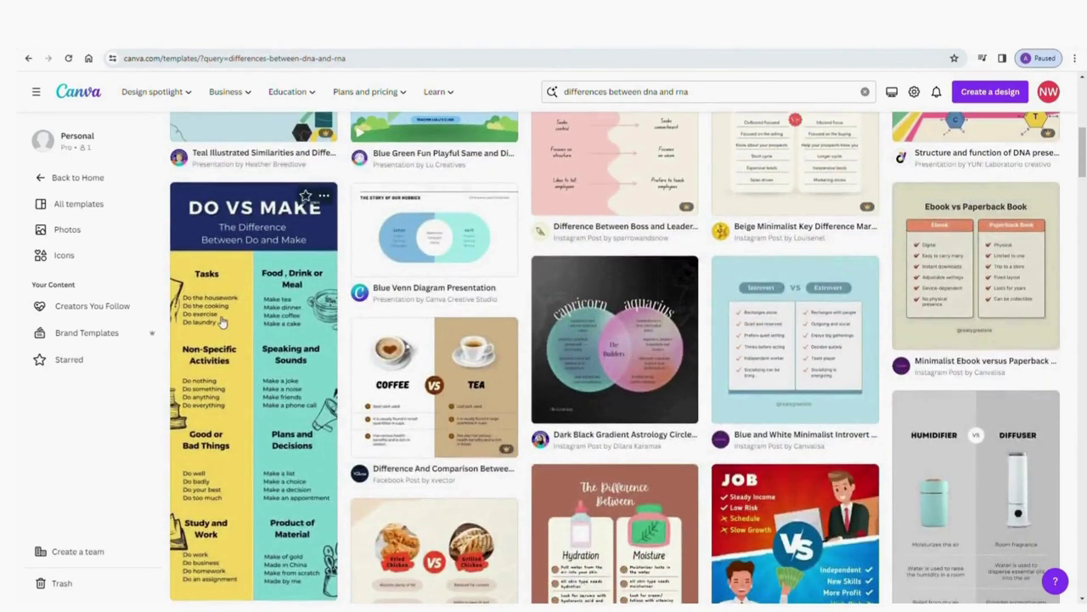
scroll(703, 535, down, 4)
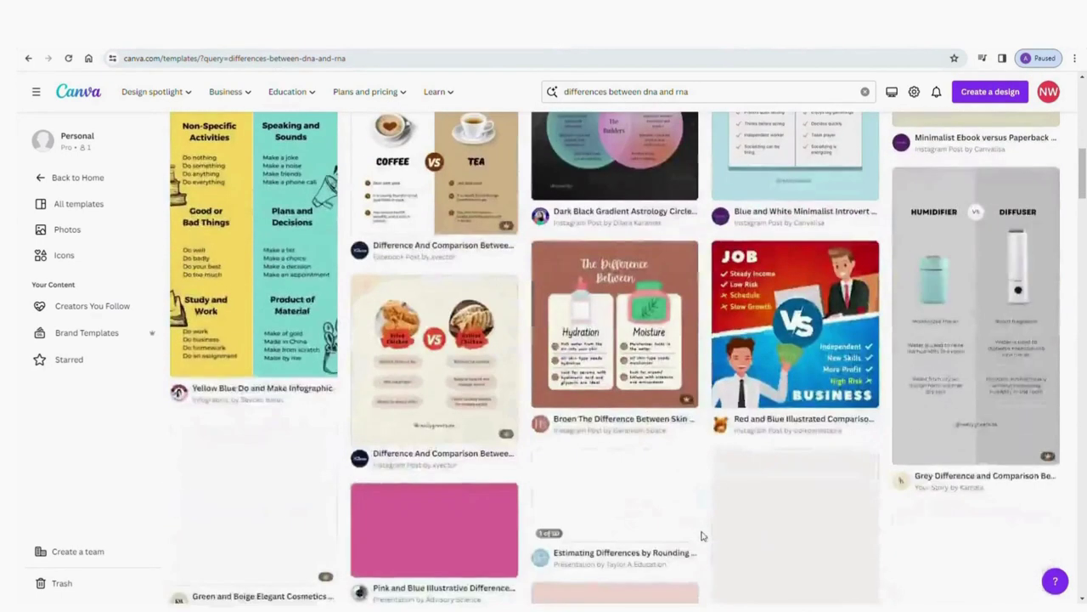
scroll(704, 535, down, 1)
scroll(705, 522, up, 15)
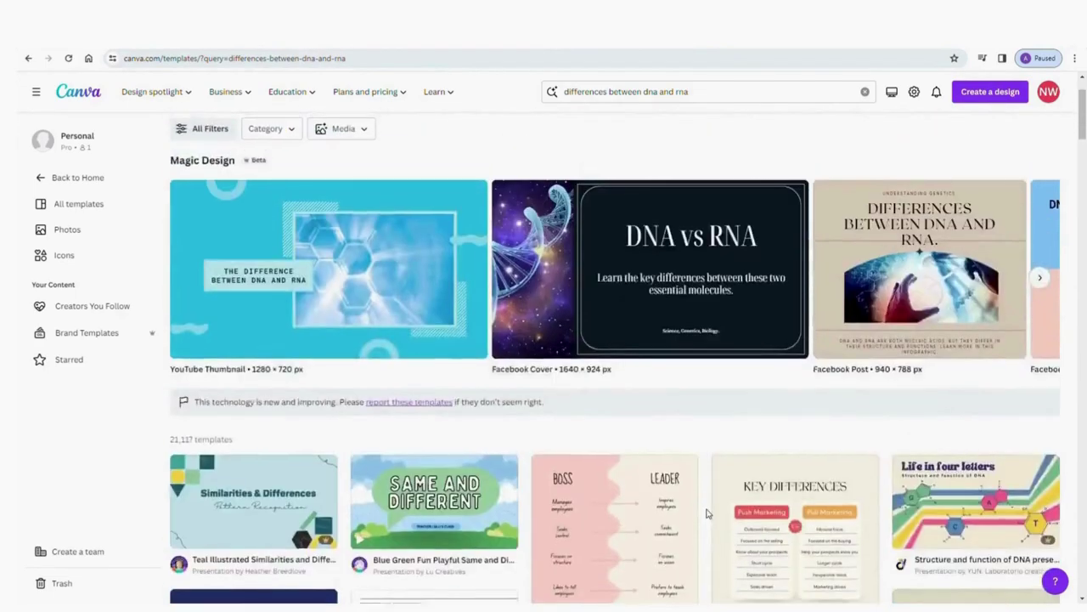
scroll(705, 513, up, 2)
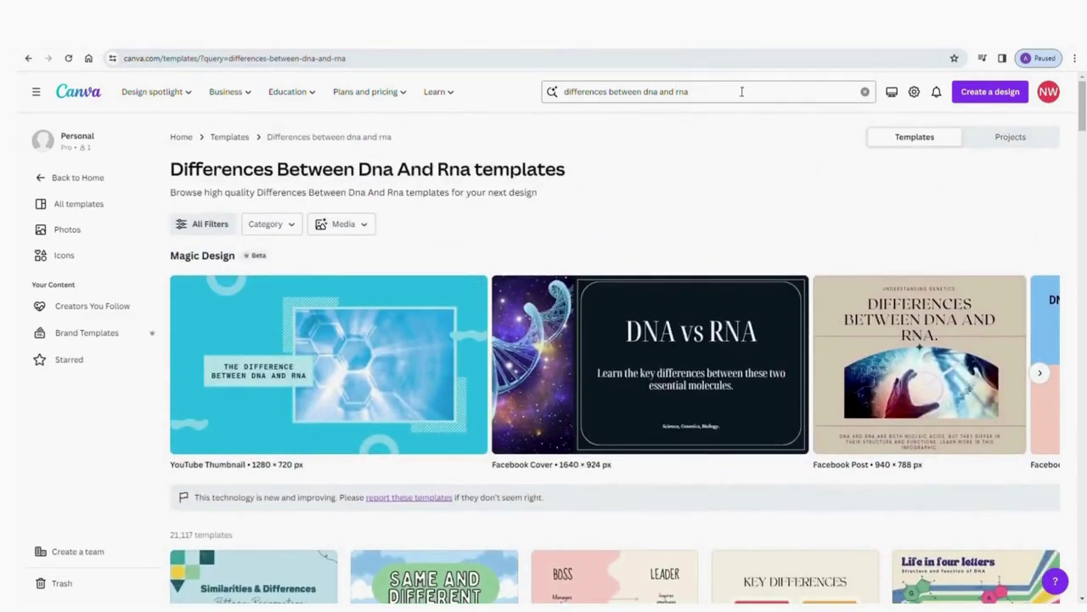
Replace the template search with "dna".
click(865, 90)
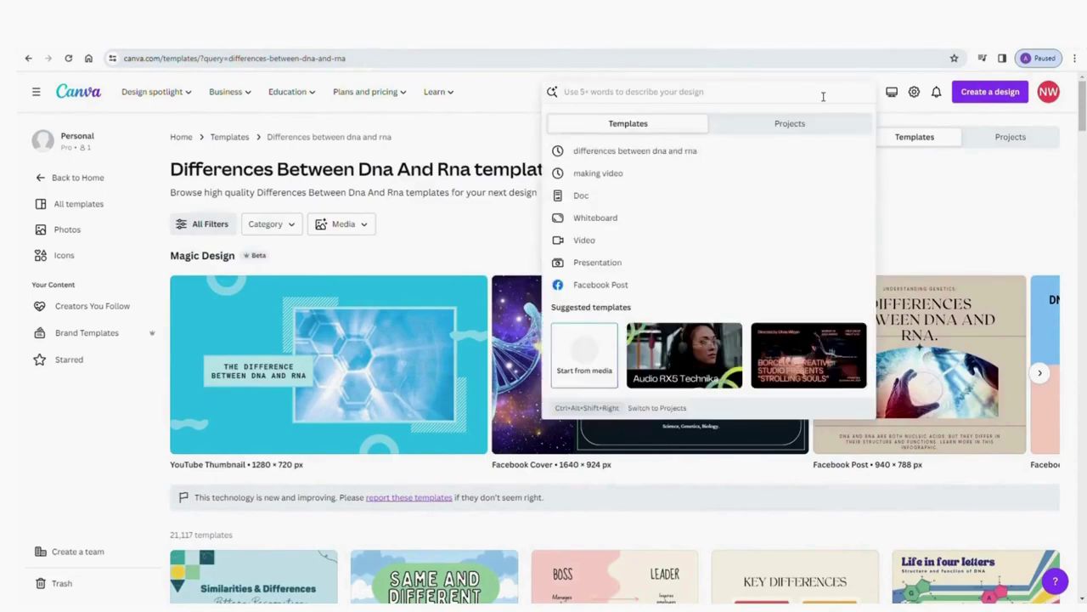
text(dna)
key(Return)
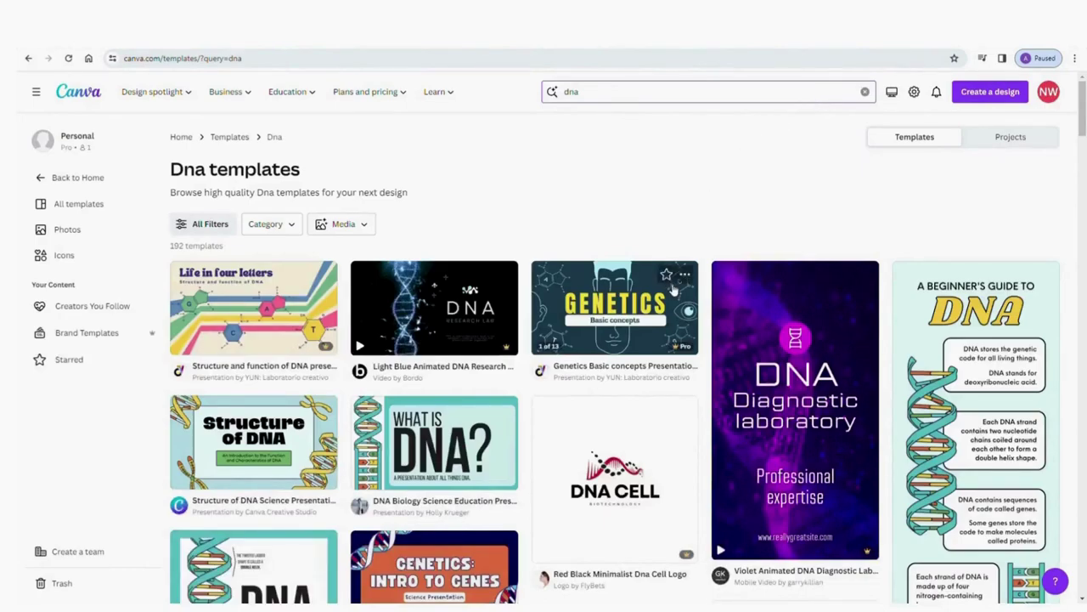
Browse the DNA template results for suitable presentations, posters and infographics.
scroll(673, 287, down, 2)
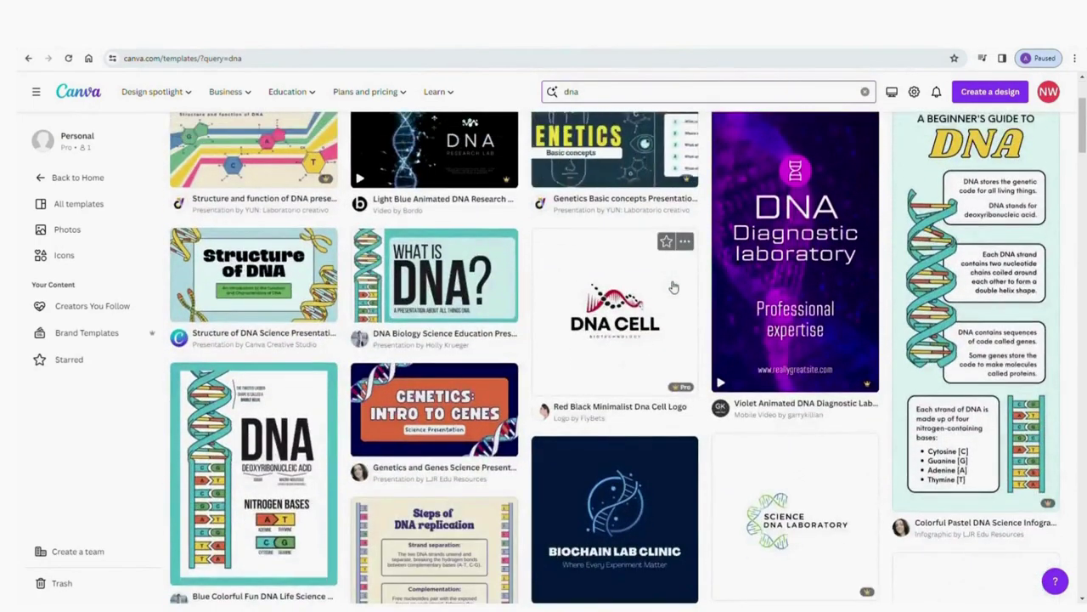
scroll(673, 287, down, 3)
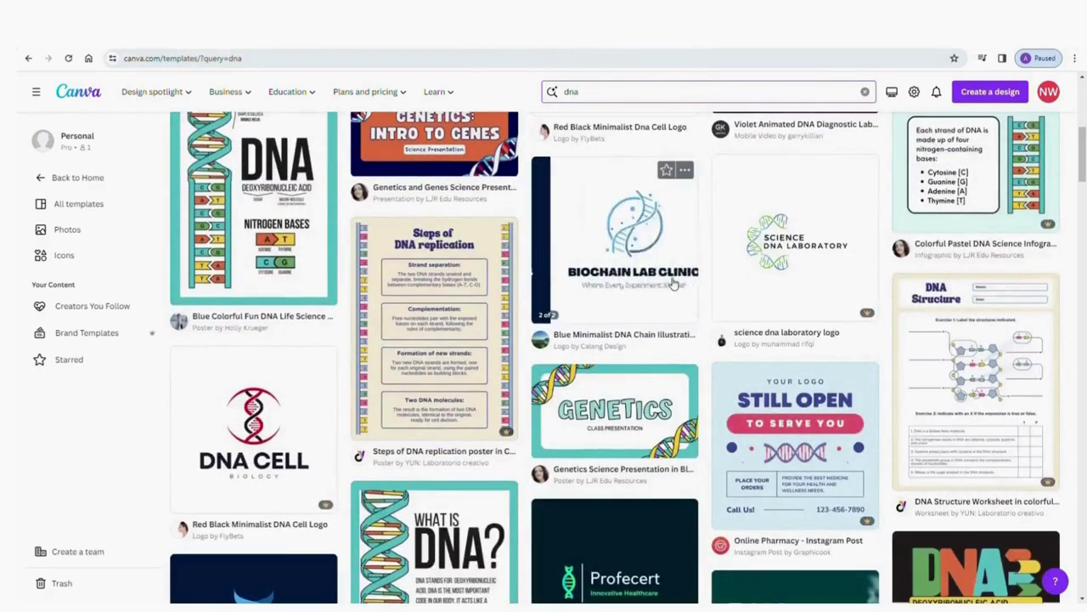
scroll(672, 285, down, 2)
scroll(672, 284, down, 2)
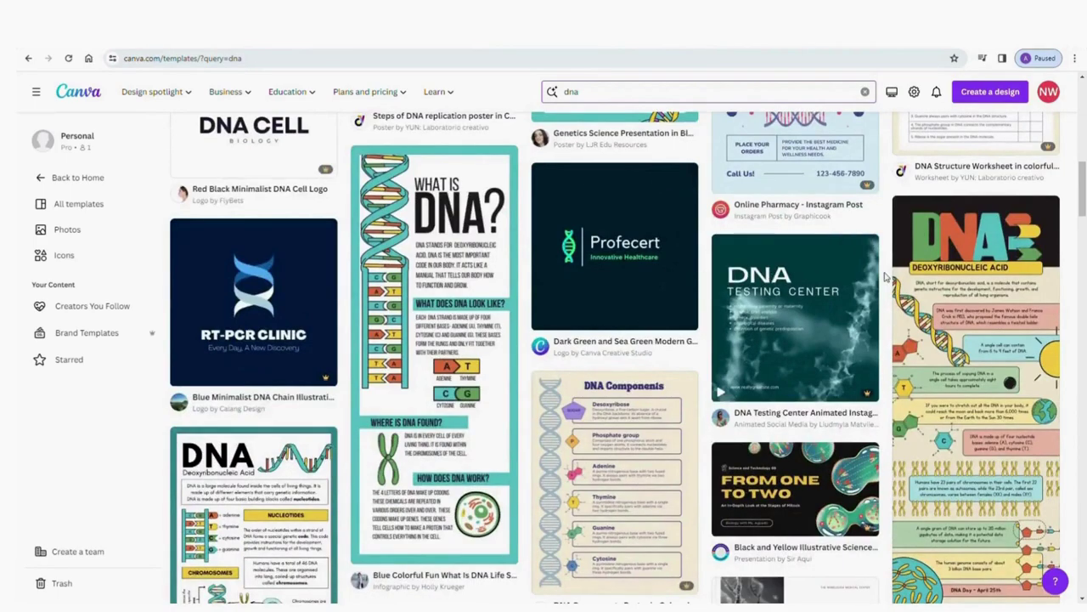
scroll(886, 276, down, 1)
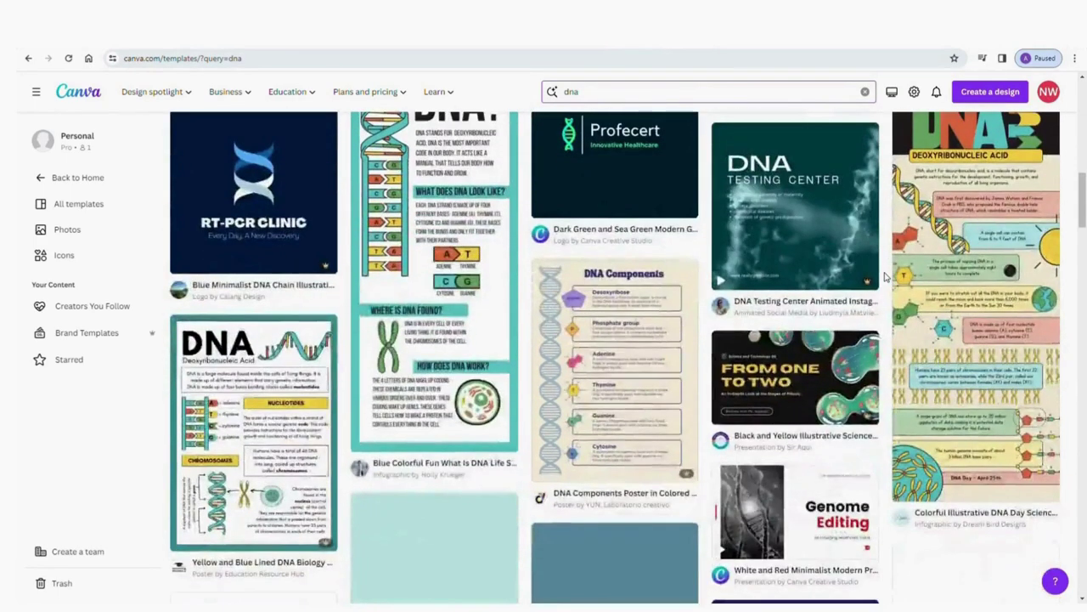
scroll(885, 276, up, 1)
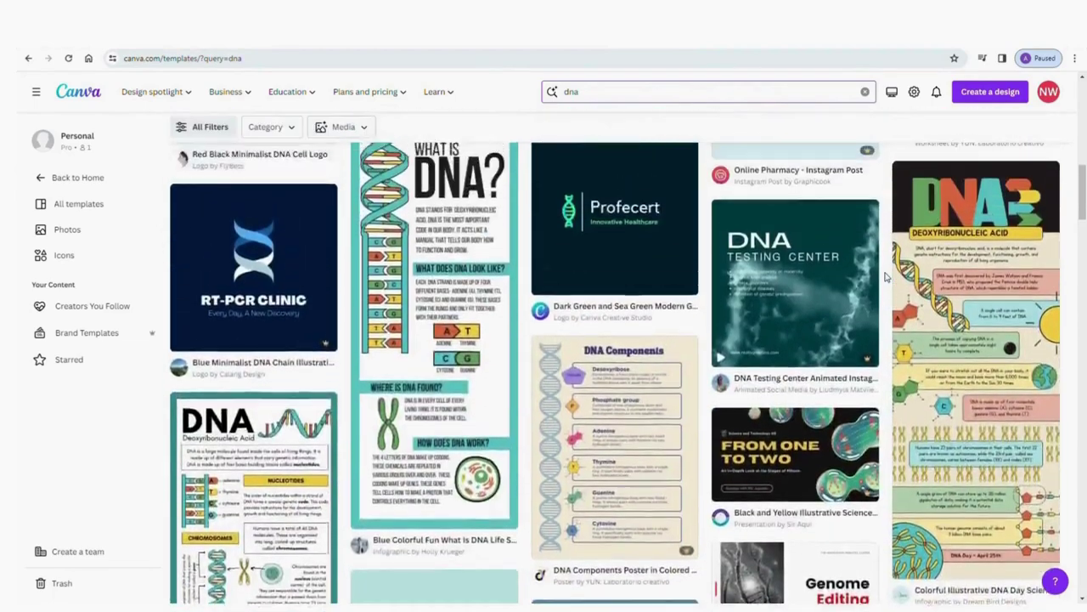
scroll(885, 276, down, 3)
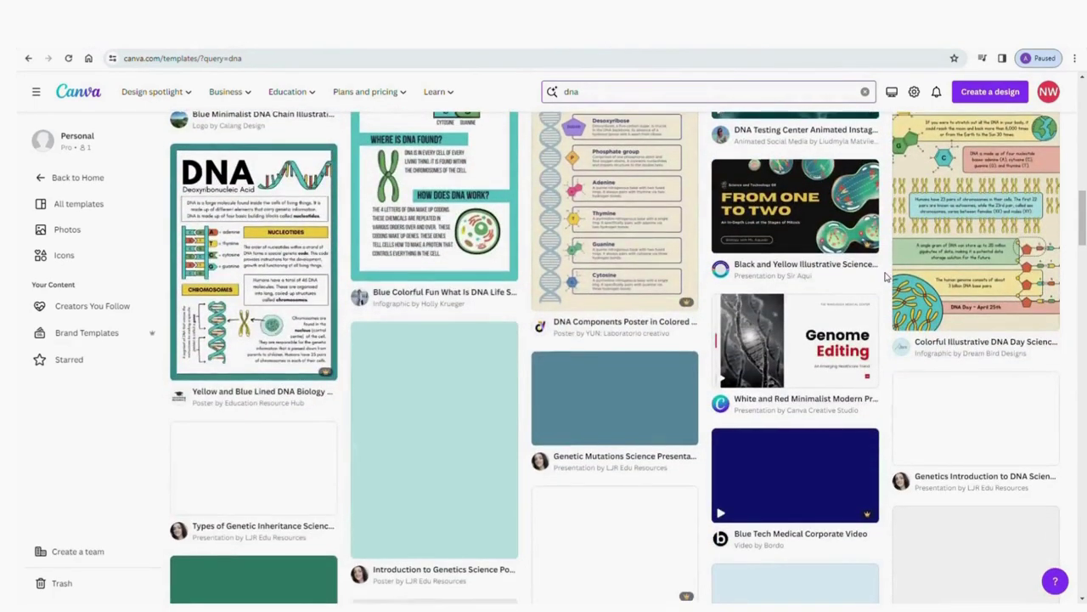
Find the "DNA vs. RNA Science Poster in Light Blue Green Lined Style" template and open it for customizing in the browser.
scroll(885, 276, down, 2)
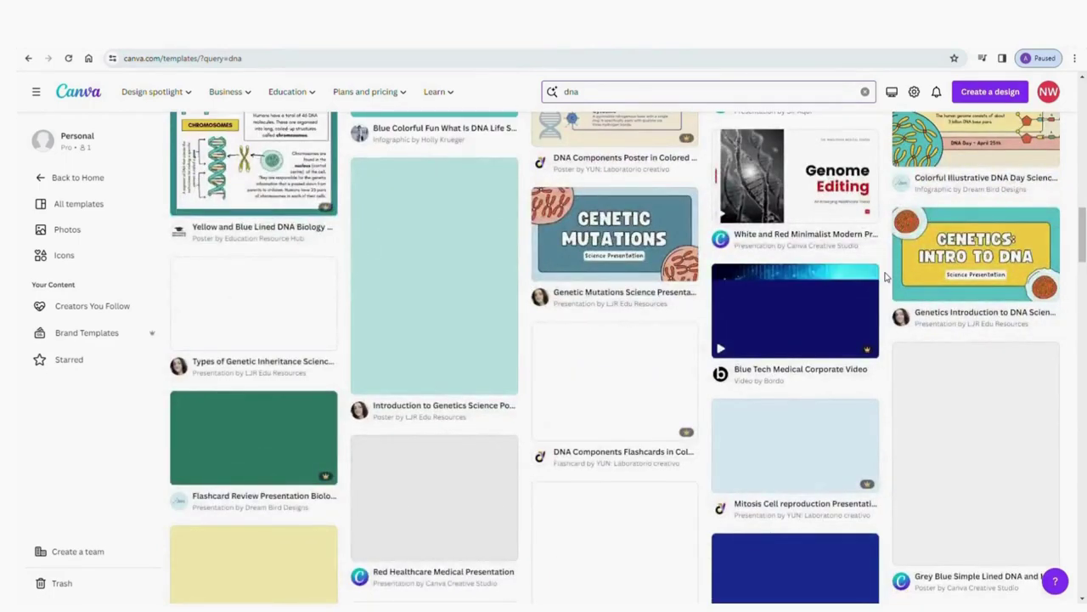
scroll(885, 277, down, 1)
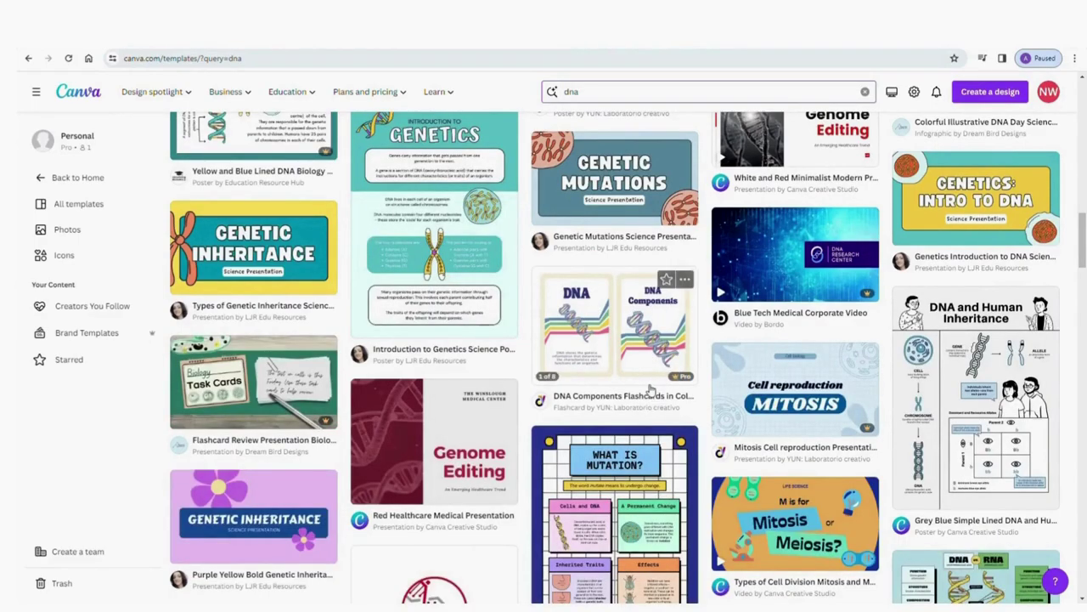
scroll(651, 390, down, 1)
scroll(652, 389, down, 2)
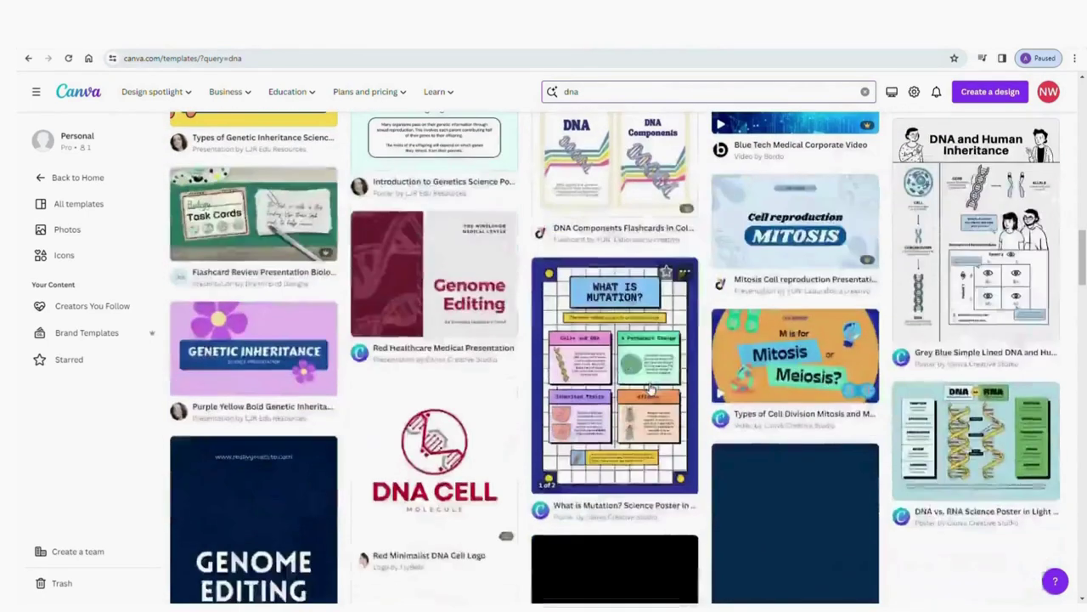
click(990, 444)
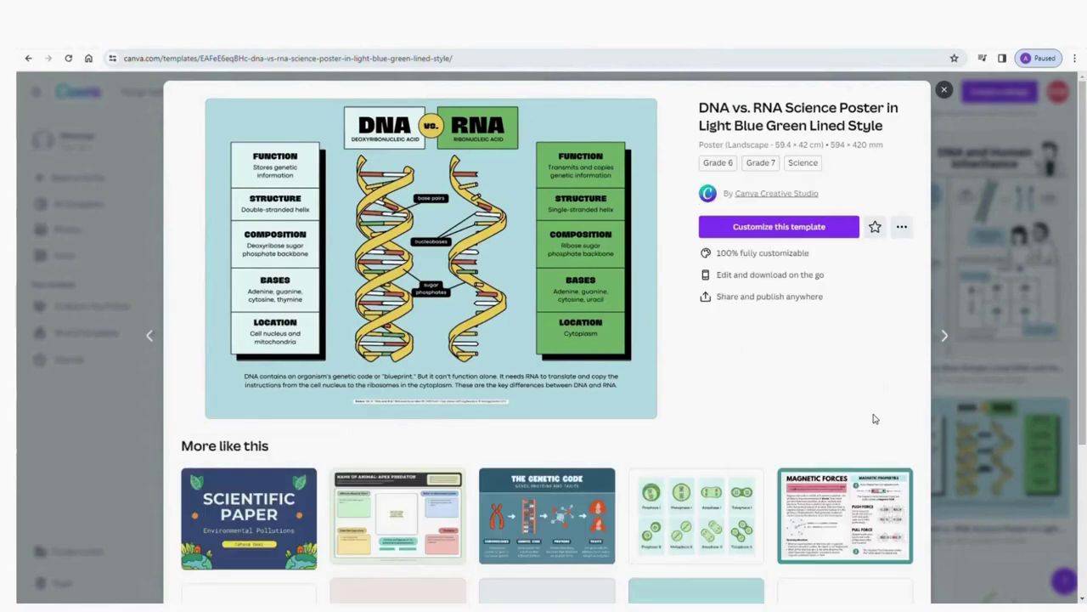
click(774, 227)
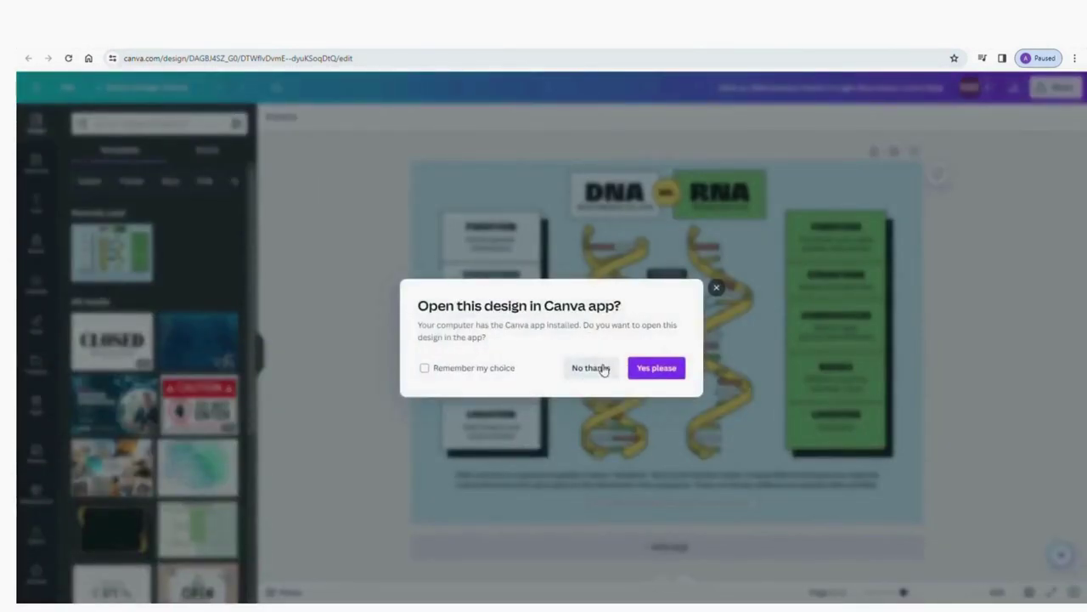
click(603, 368)
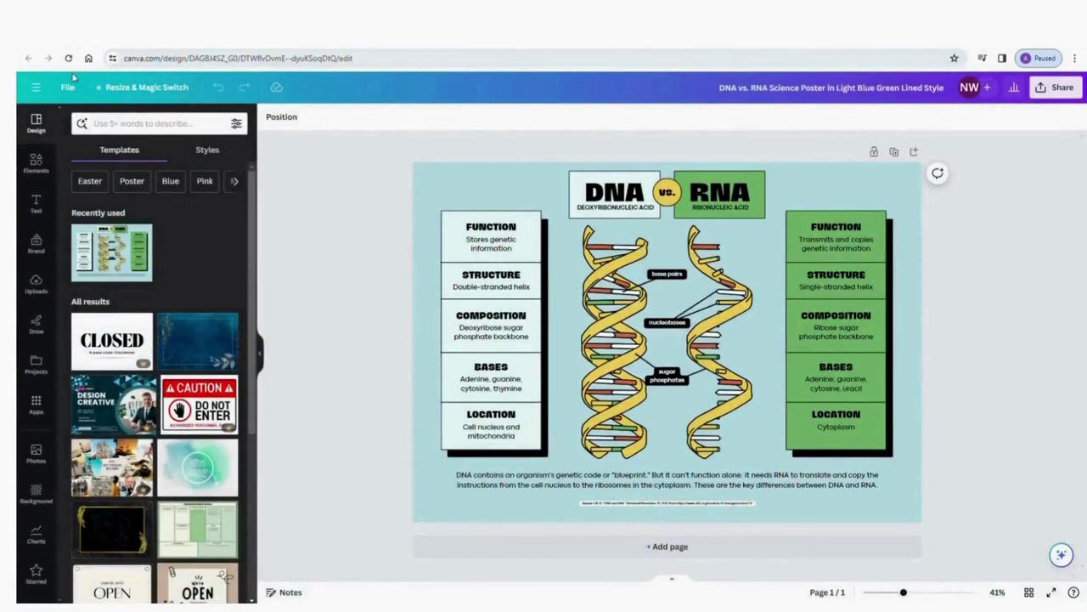
Resize this design to the YouTube Video format, 1920 × 1080 px, and keep editing it in the browser.
click(137, 90)
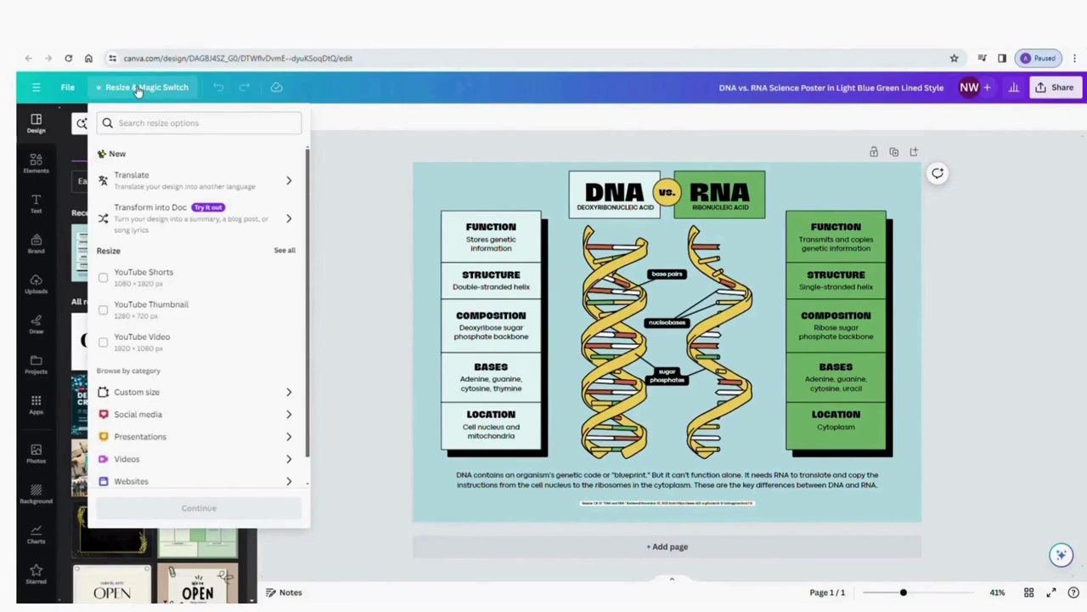
click(106, 344)
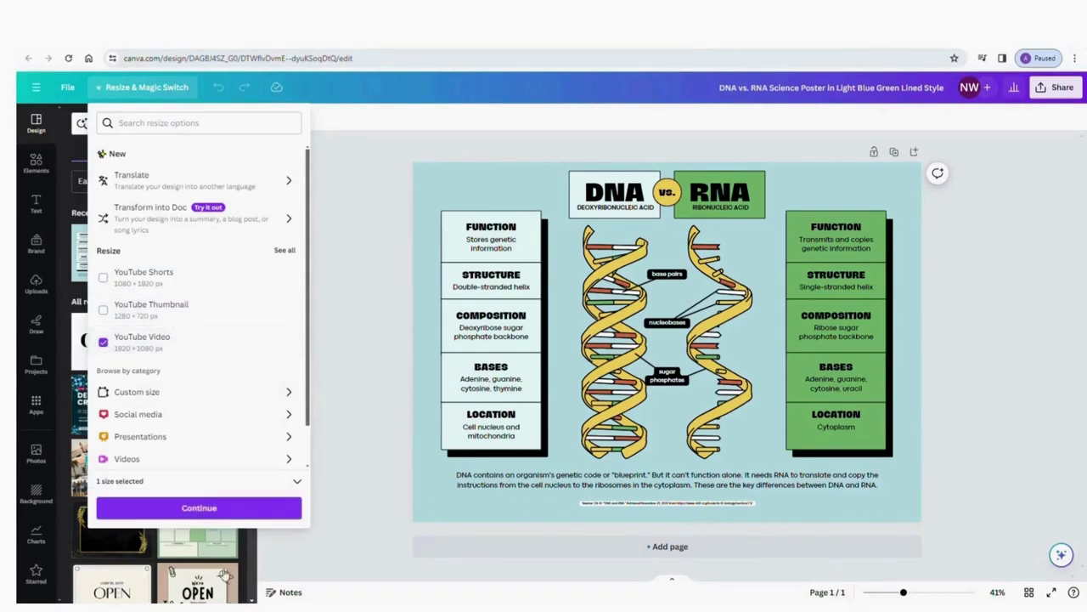
click(199, 509)
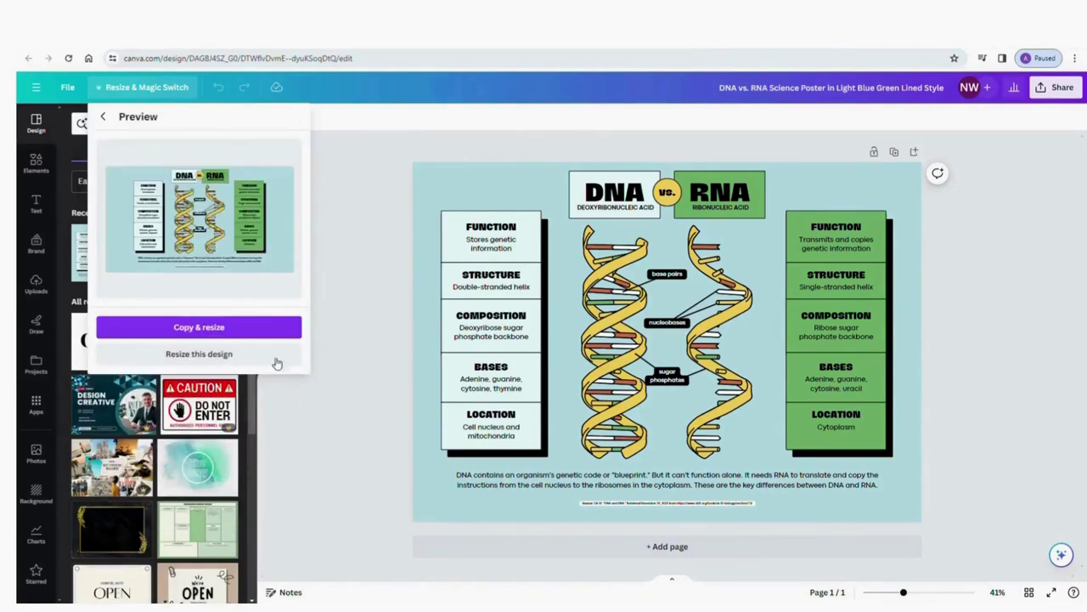
click(192, 357)
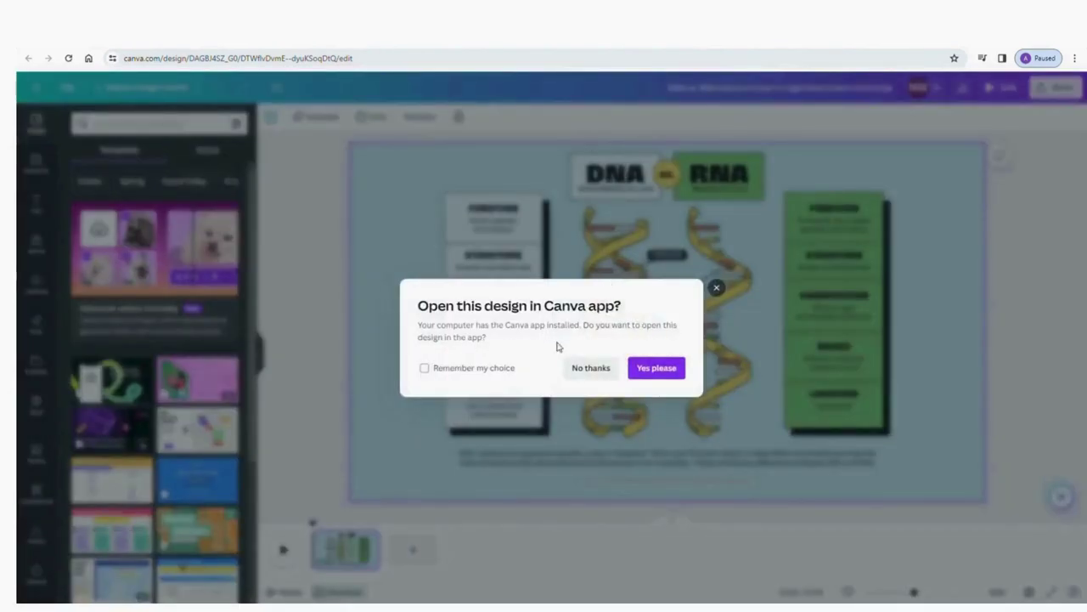
click(591, 368)
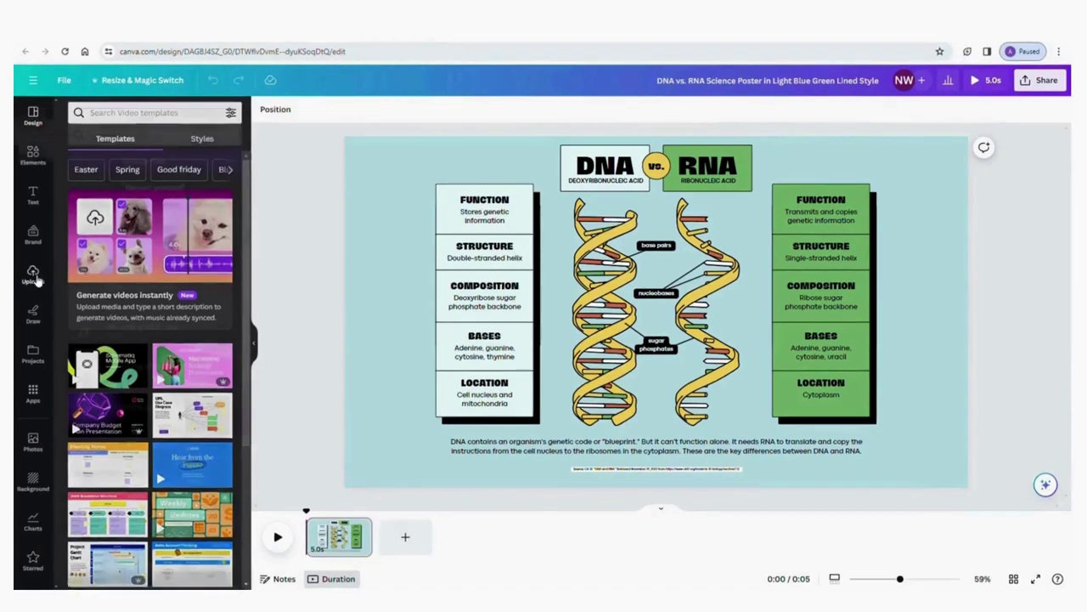
Upload the audio file Recording (63).m4a, add a blank page after the poster and extend that page to 37.0 seconds.
click(36, 283)
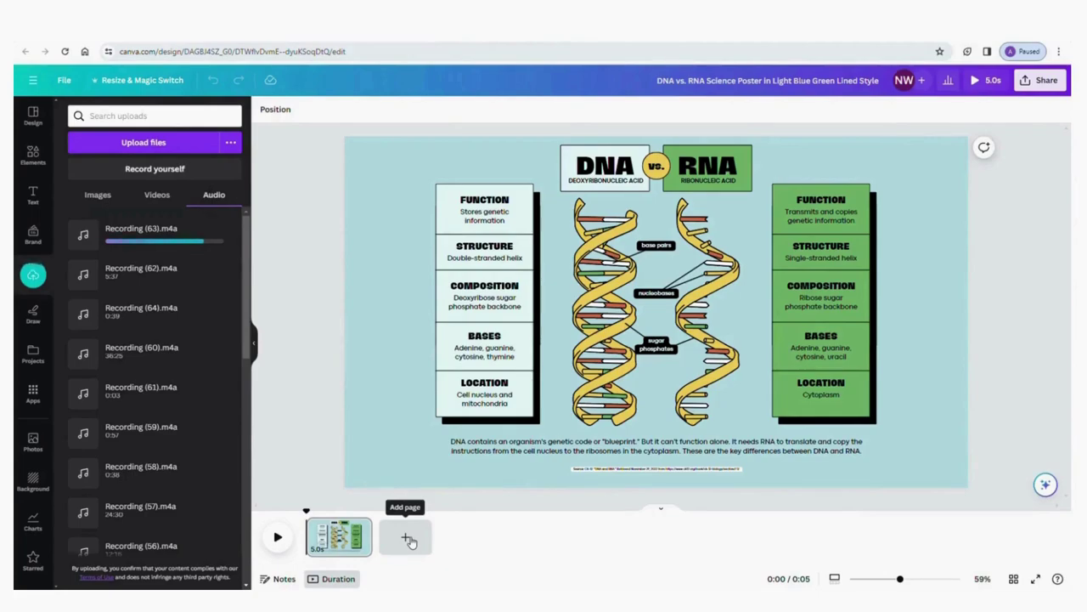
click(408, 541)
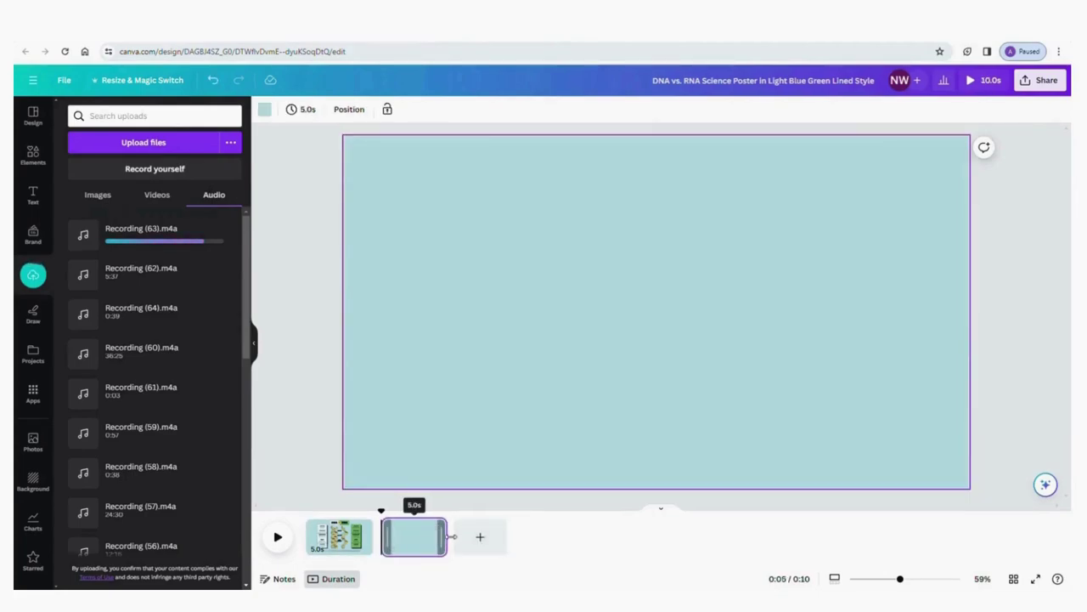
drag(504, 526, 874, 480)
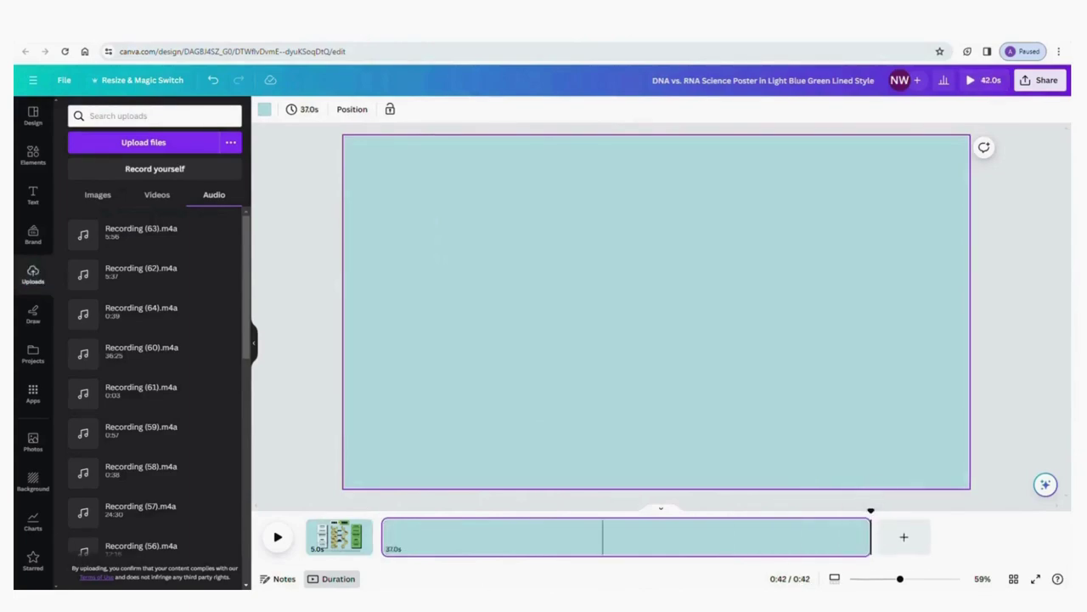
Insert the Recording (63).m4a audio on the poster page's timeline and trim the silent stretch from its start.
click(322, 535)
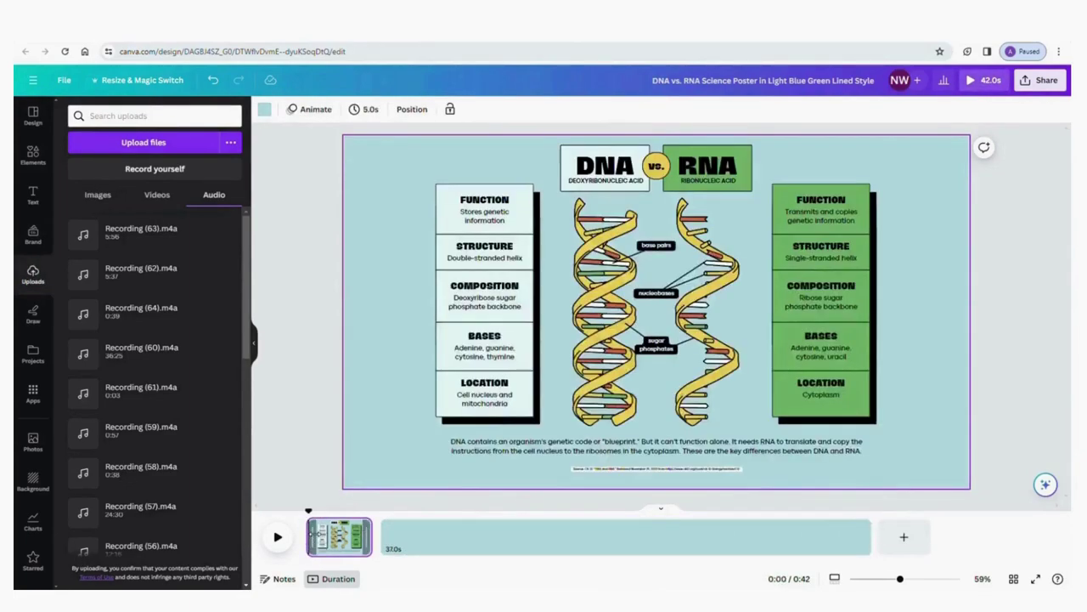
click(335, 531)
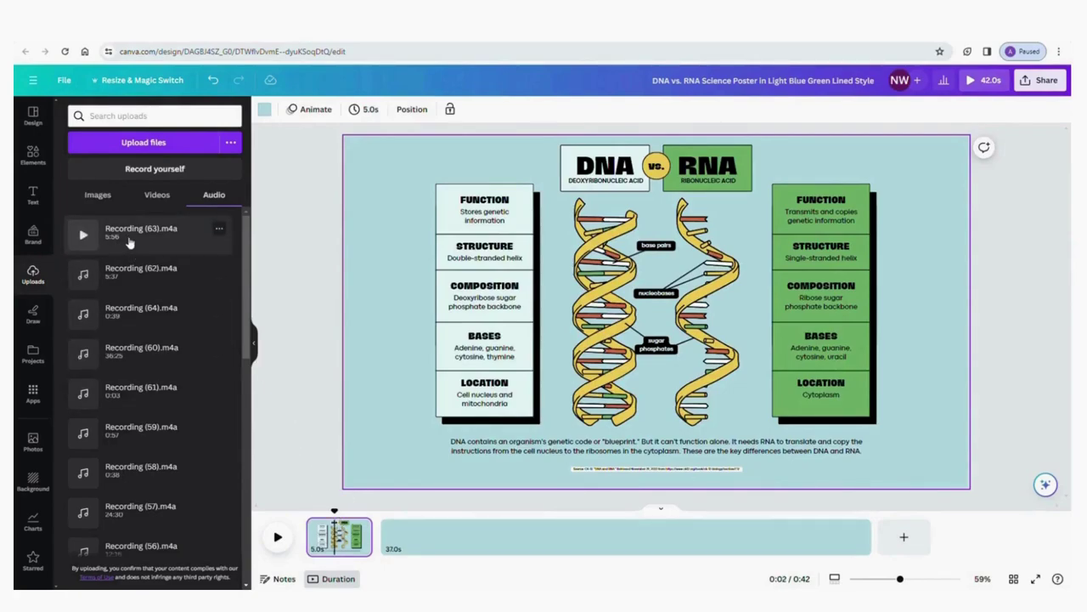
click(129, 244)
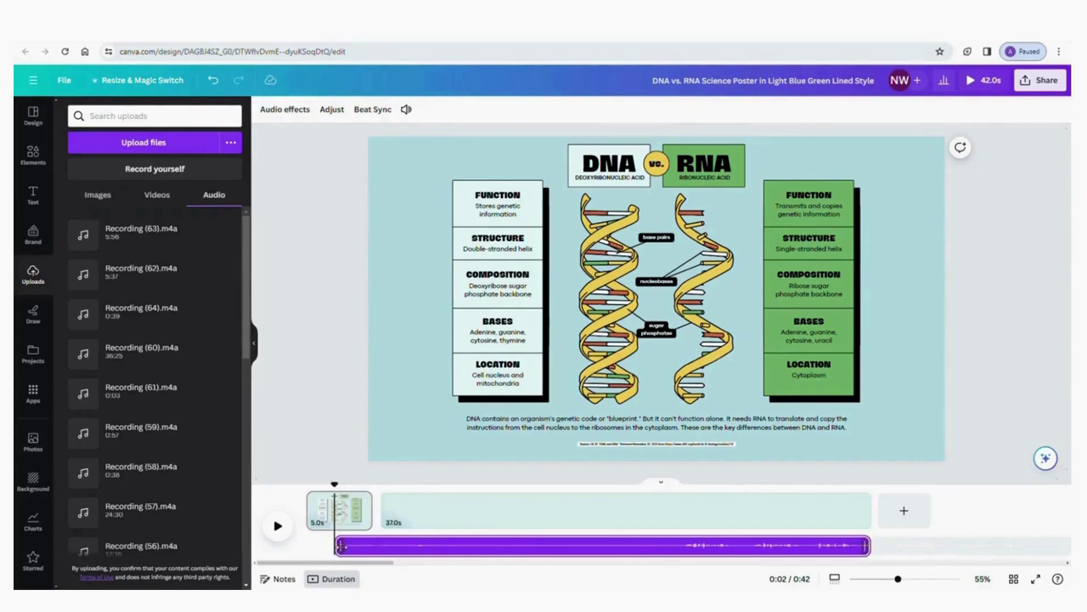
drag(339, 545, 701, 508)
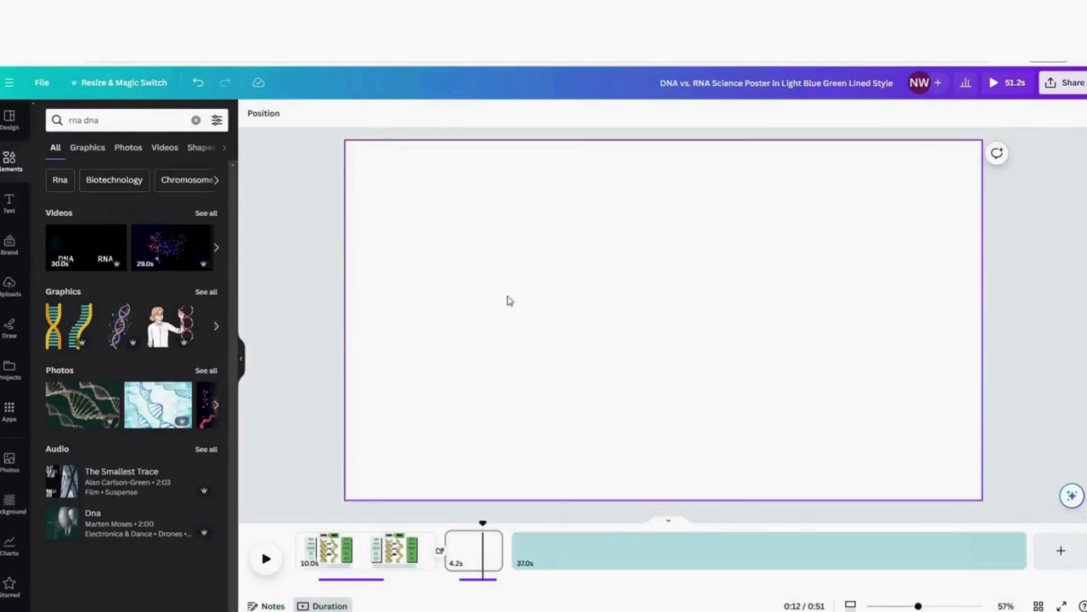
Add the 30-second DNA and RNA video to the blank 4.2-second page and make it fill the page as background.
click(81, 241)
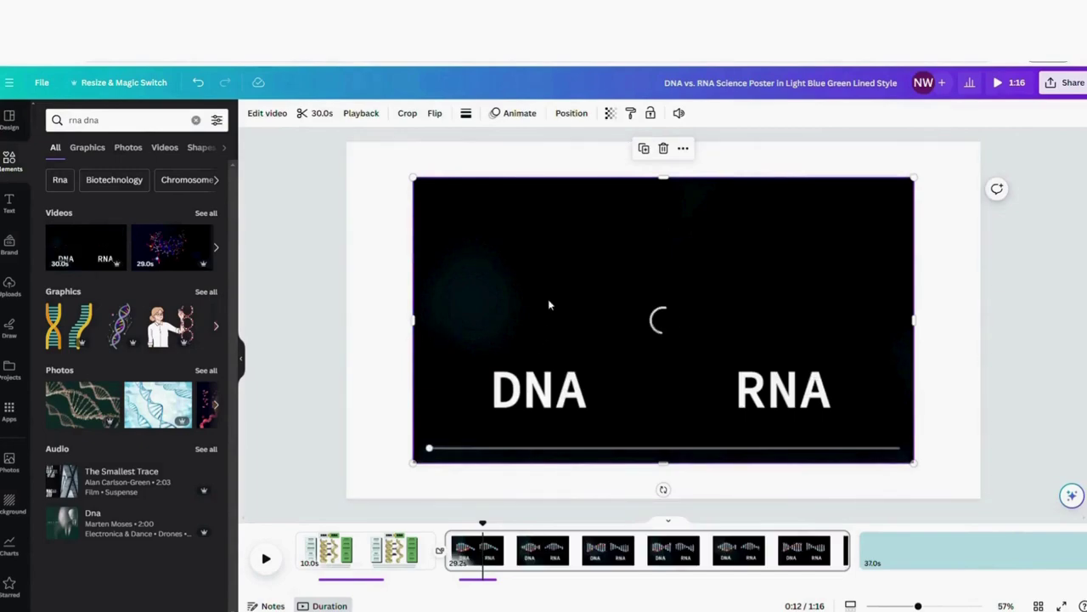
right_click(548, 299)
click(621, 574)
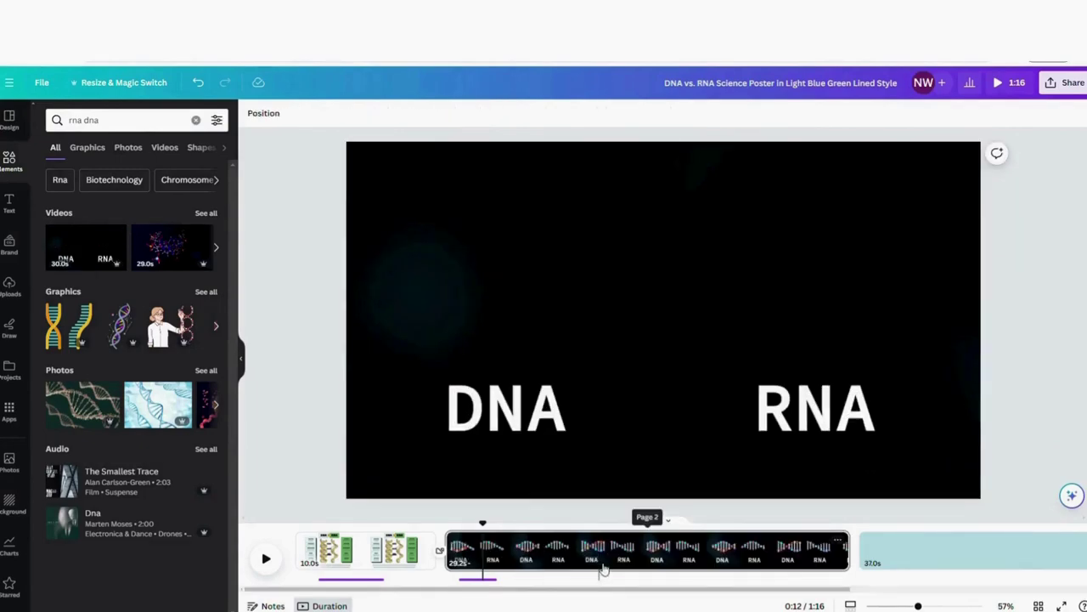
Play the video from the start of the poster page to check the audio against the pages.
click(480, 581)
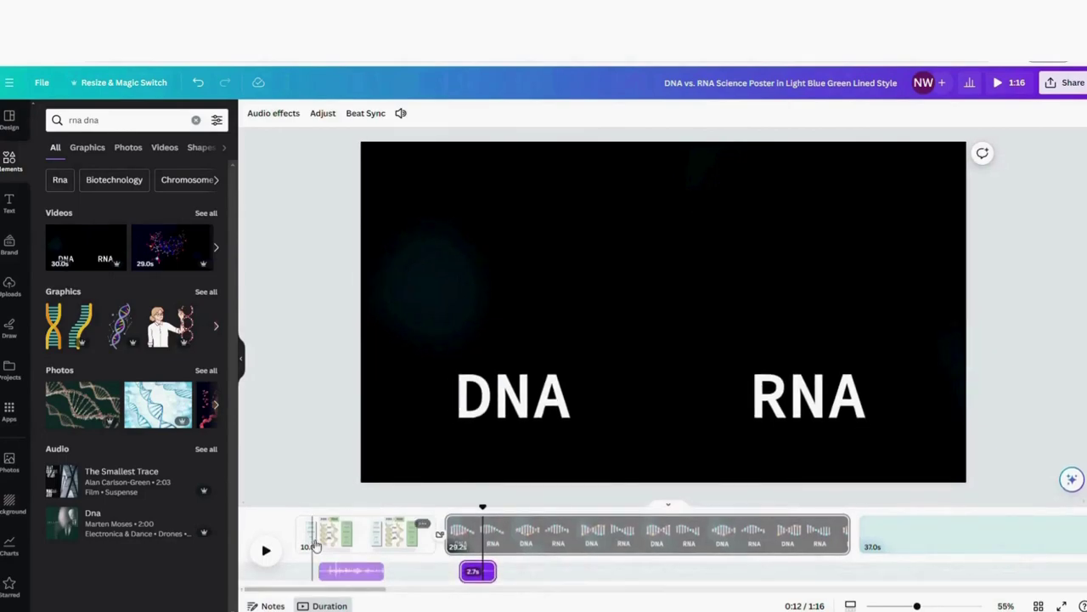
click(312, 545)
click(265, 551)
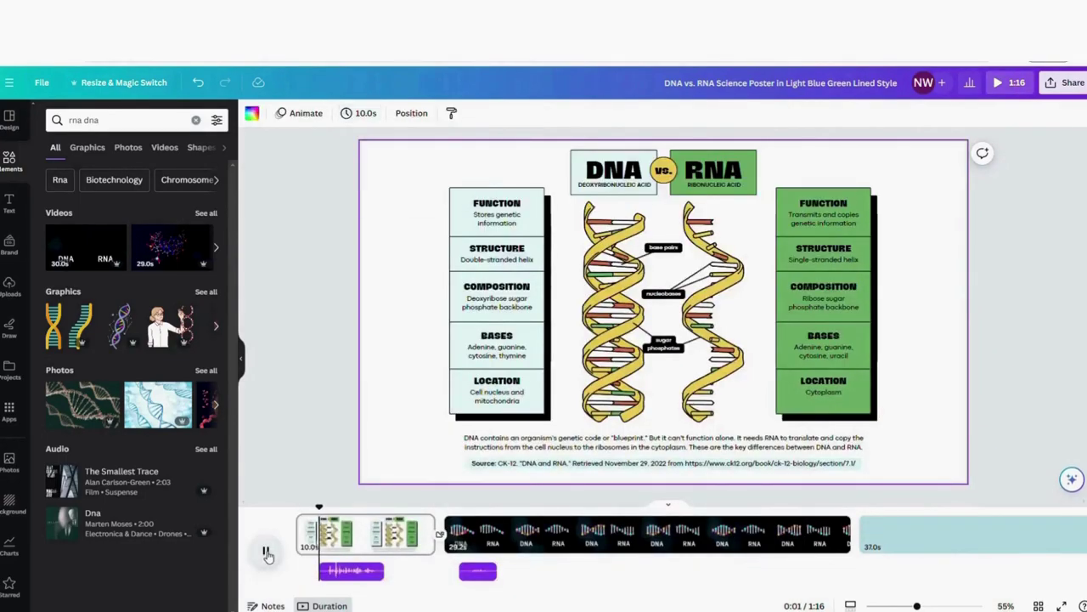
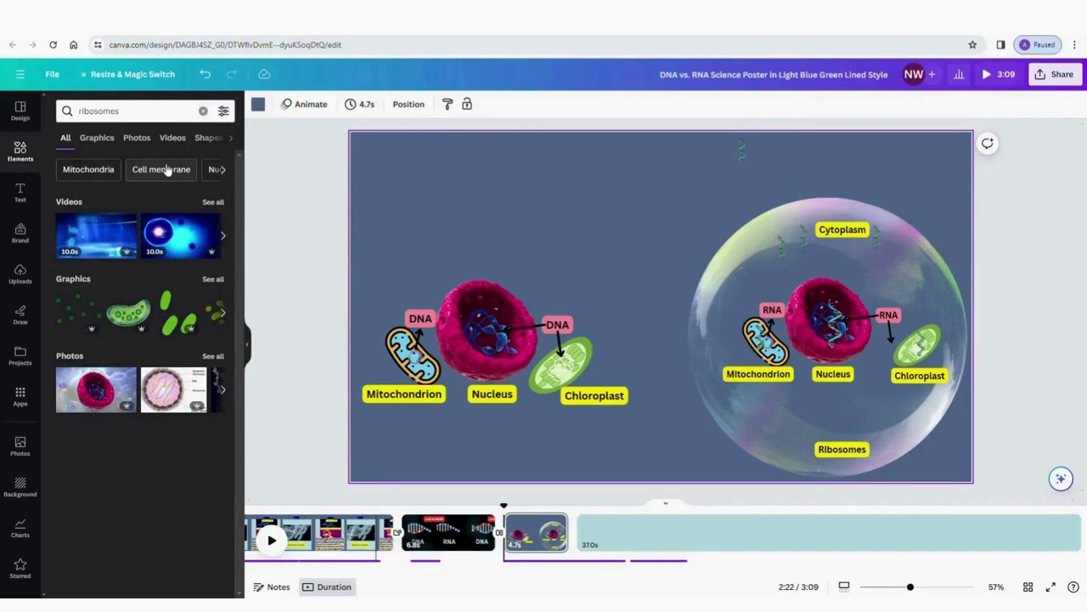
Add the purple and red ribosome photo from the "ribosomes" results and shrink it to fit just above the Ribosomes label.
click(213, 356)
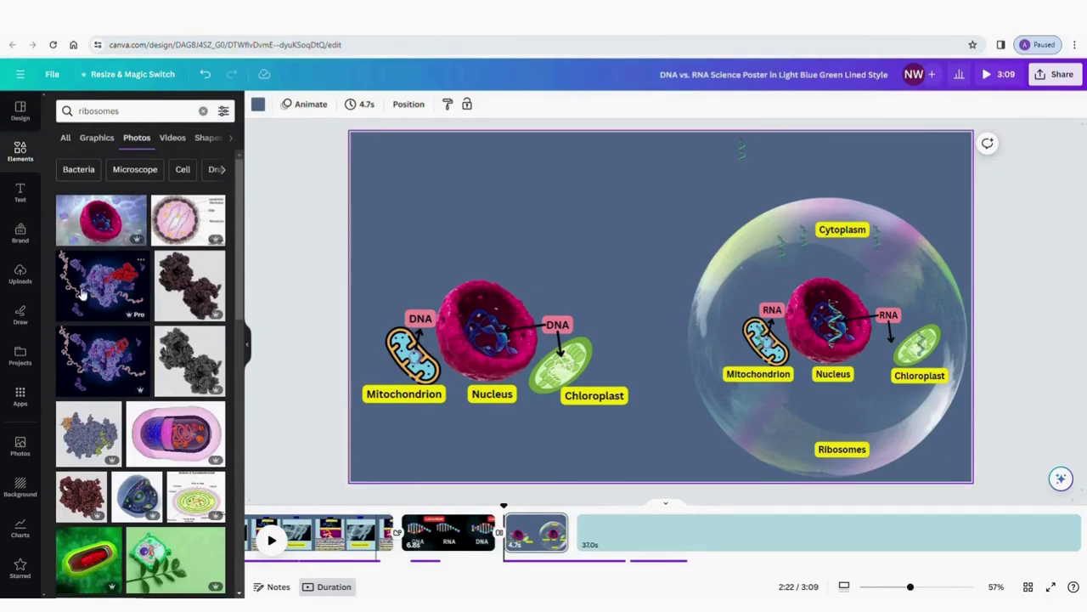
click(82, 293)
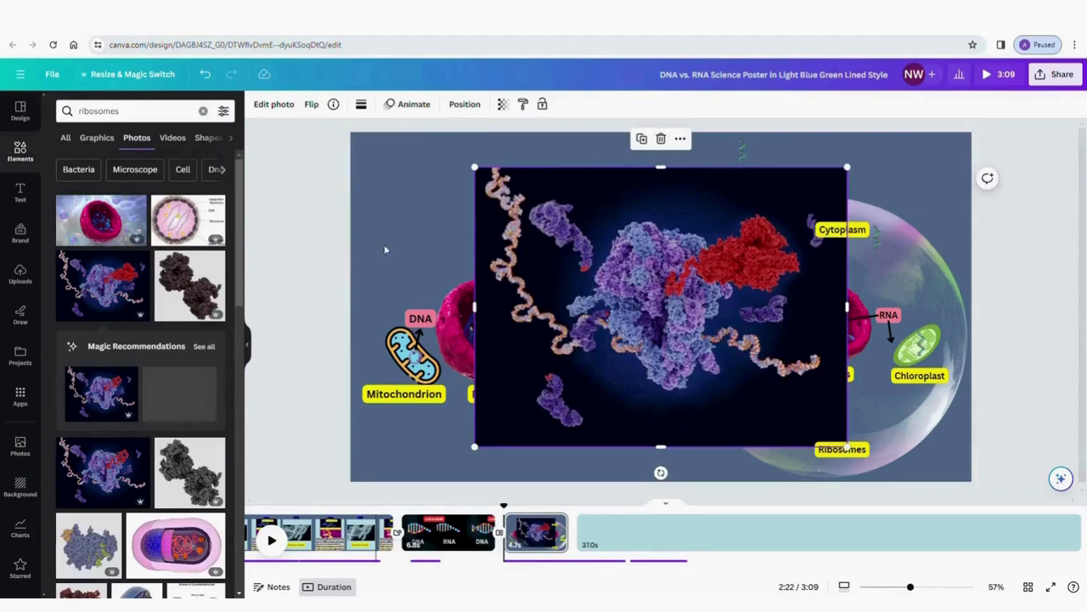
drag(474, 168, 843, 416)
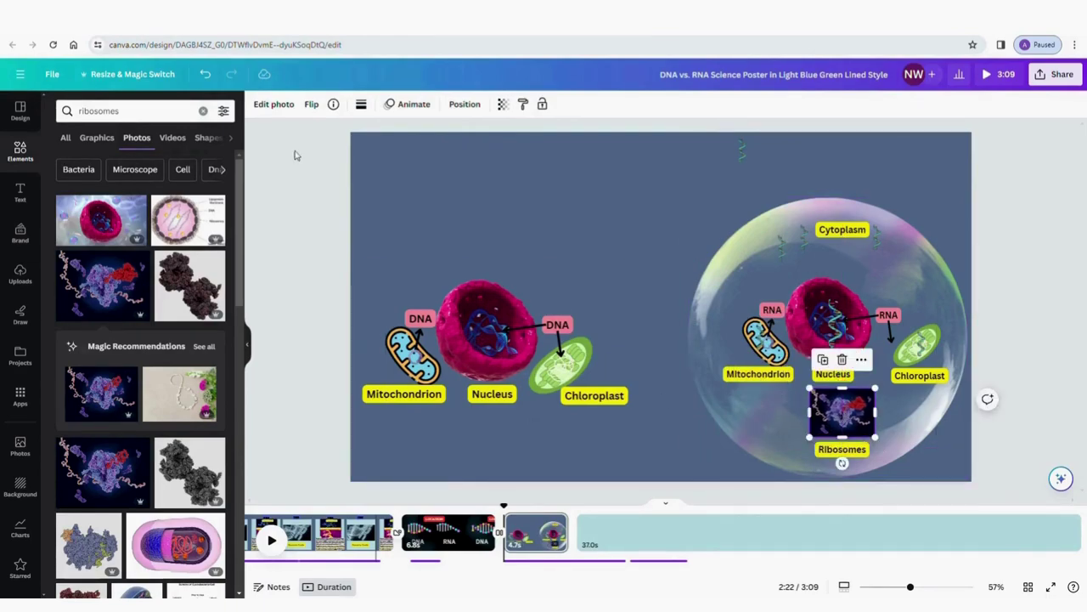
Remove the ribosome photo's background and move the image slightly down towards the Ribosomes label.
click(273, 104)
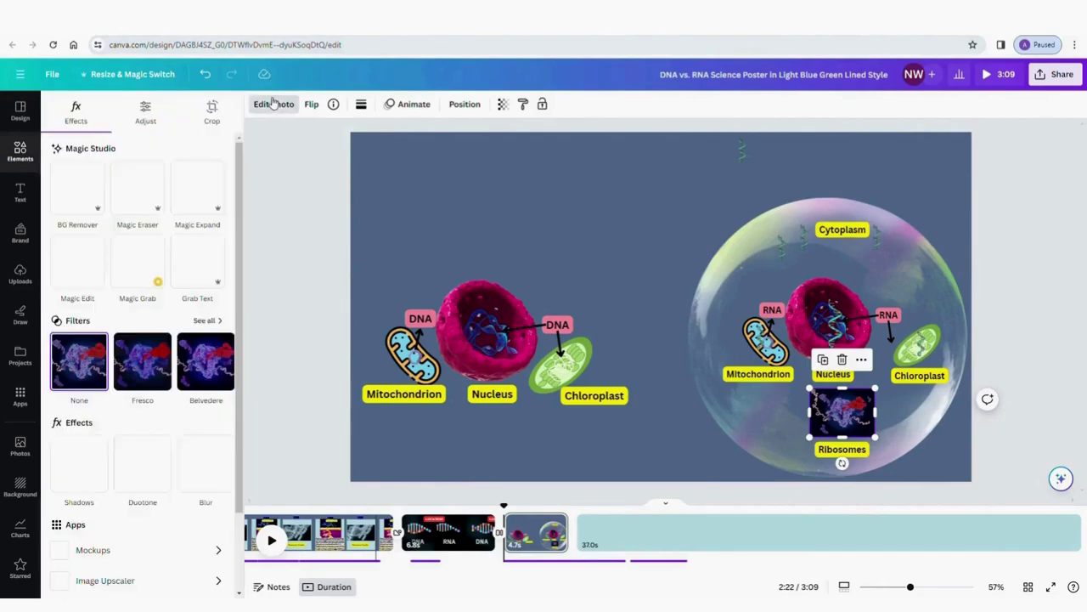
click(77, 185)
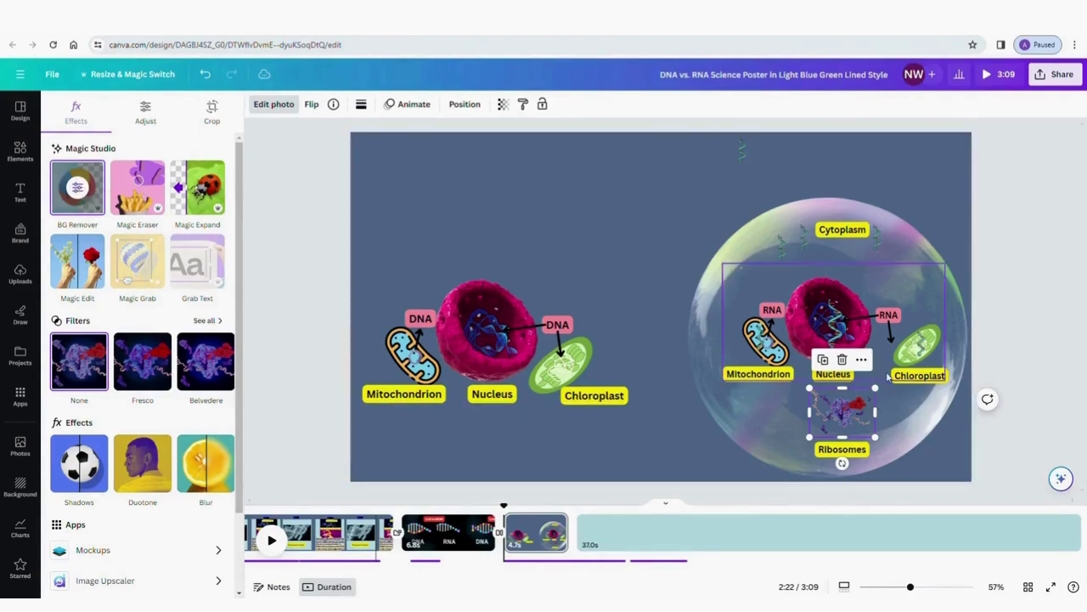
click(943, 456)
click(837, 415)
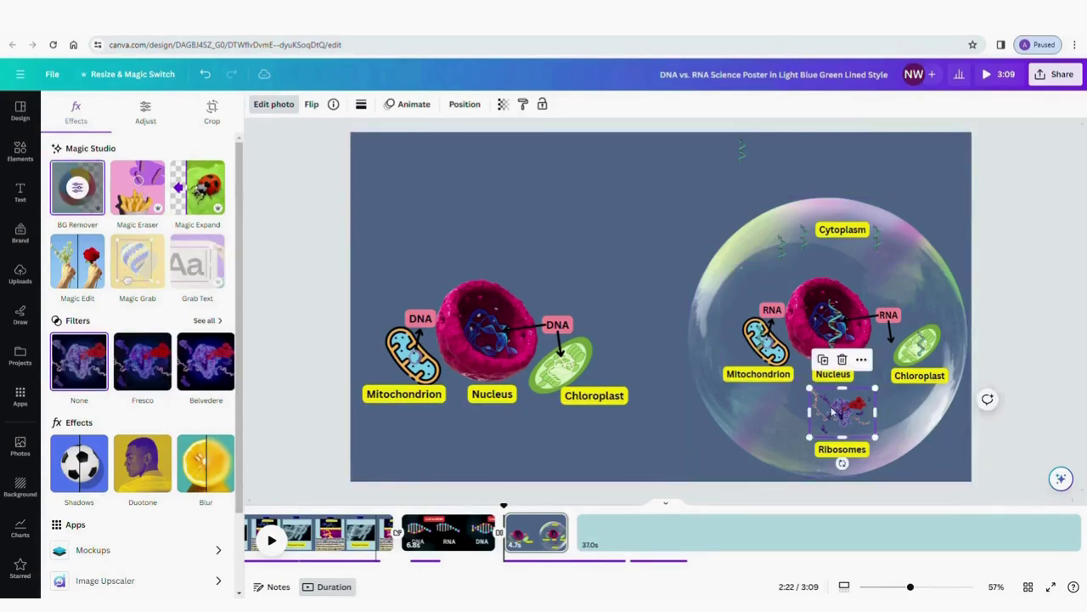
drag(836, 414, 836, 417)
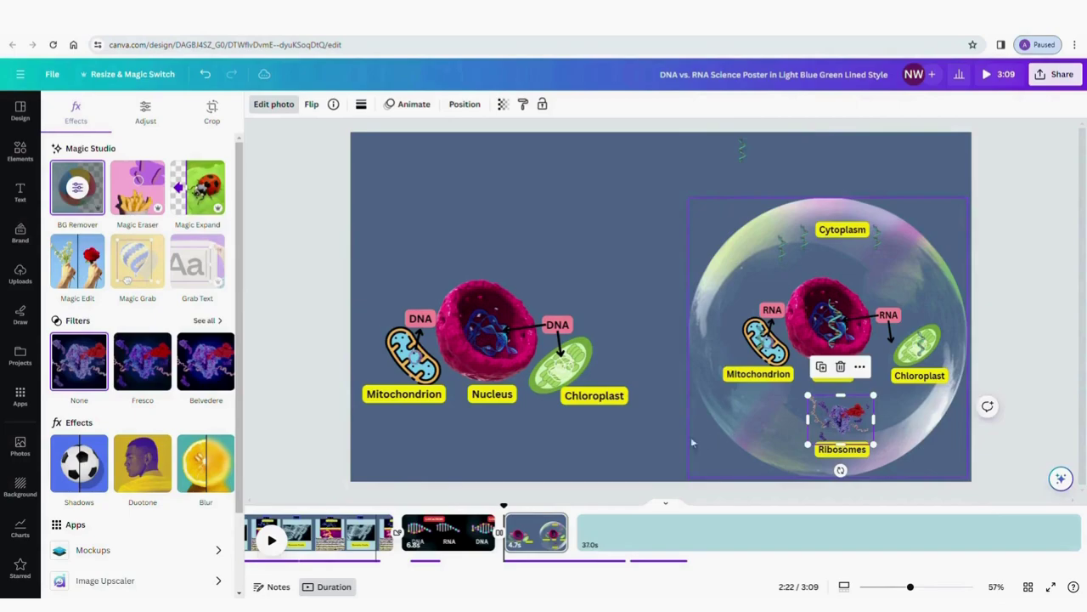
click(660, 429)
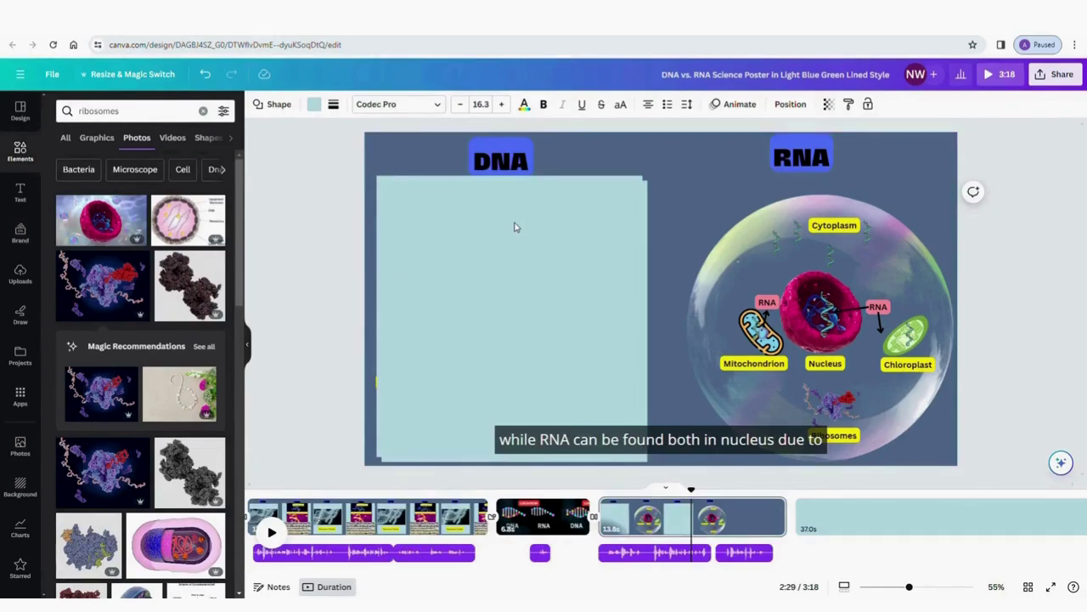
Duplicate the light blue panel under the DNA heading, place the copy under the RNA heading and send it to the back.
click(518, 225)
key(ctrl+d)
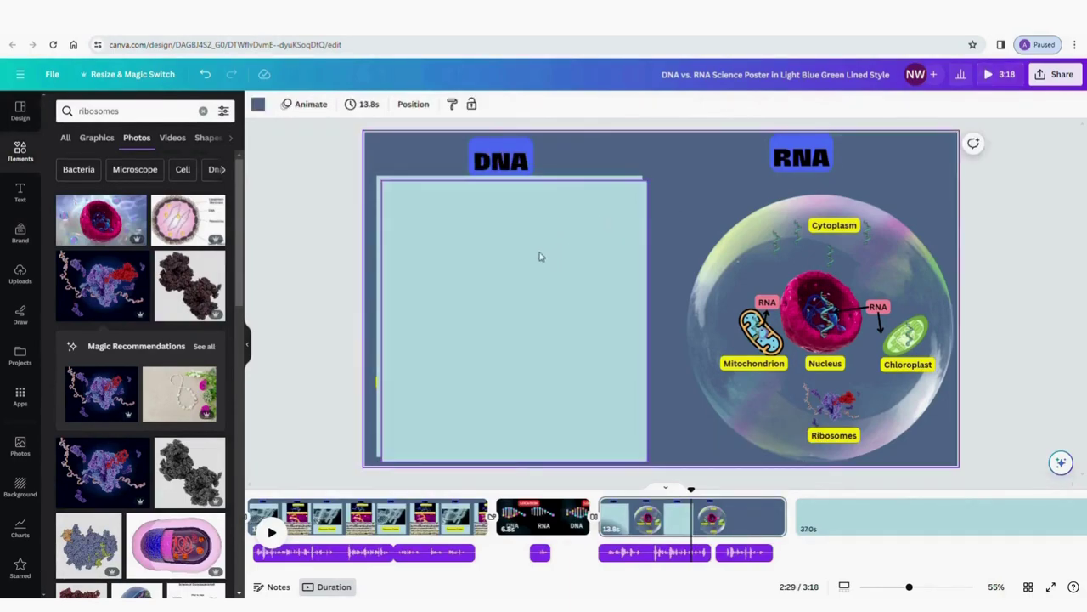
drag(538, 258, 827, 252)
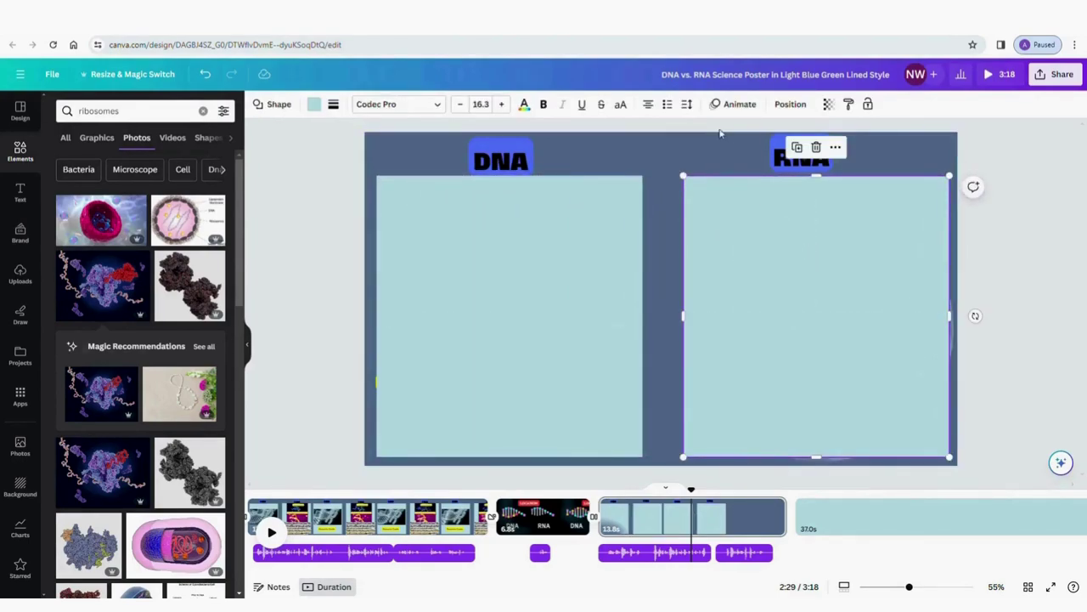
click(785, 107)
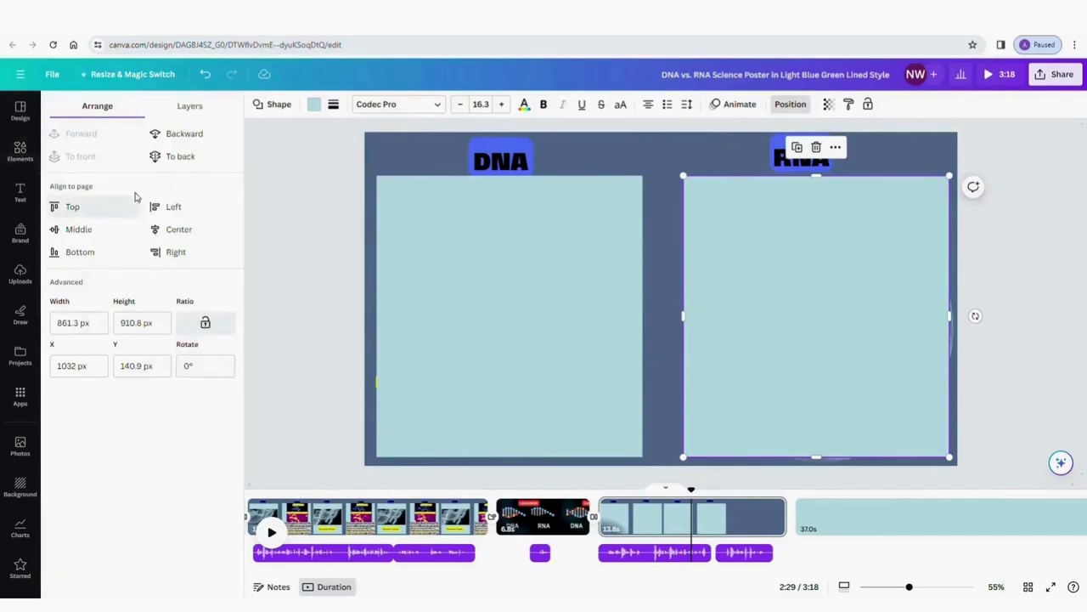
click(180, 156)
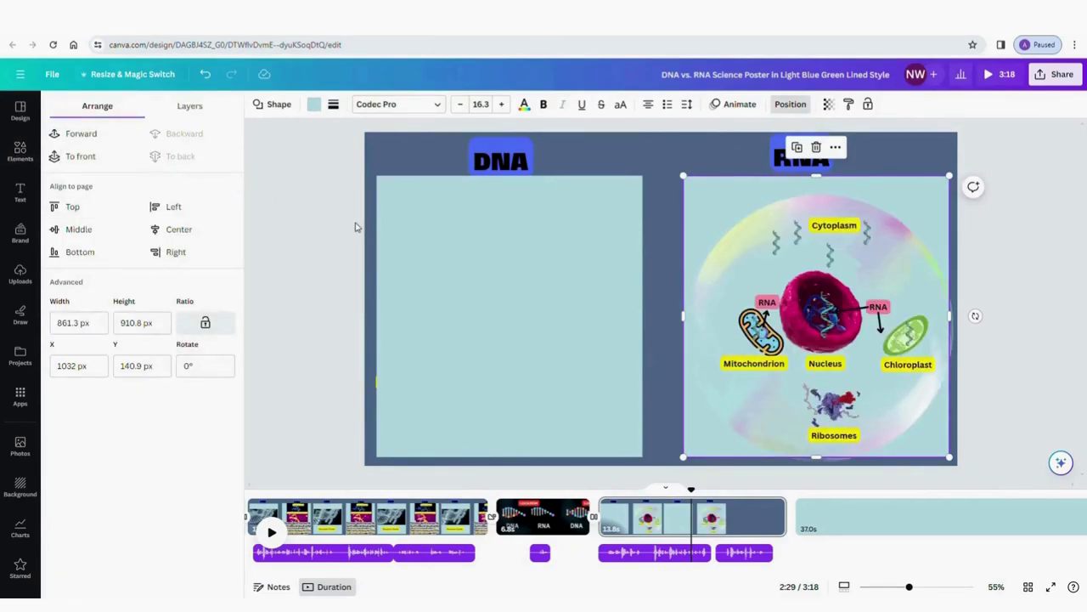
Send the light blue panel under the DNA heading to the back so the elements it covers show in front of it.
key(Escape)
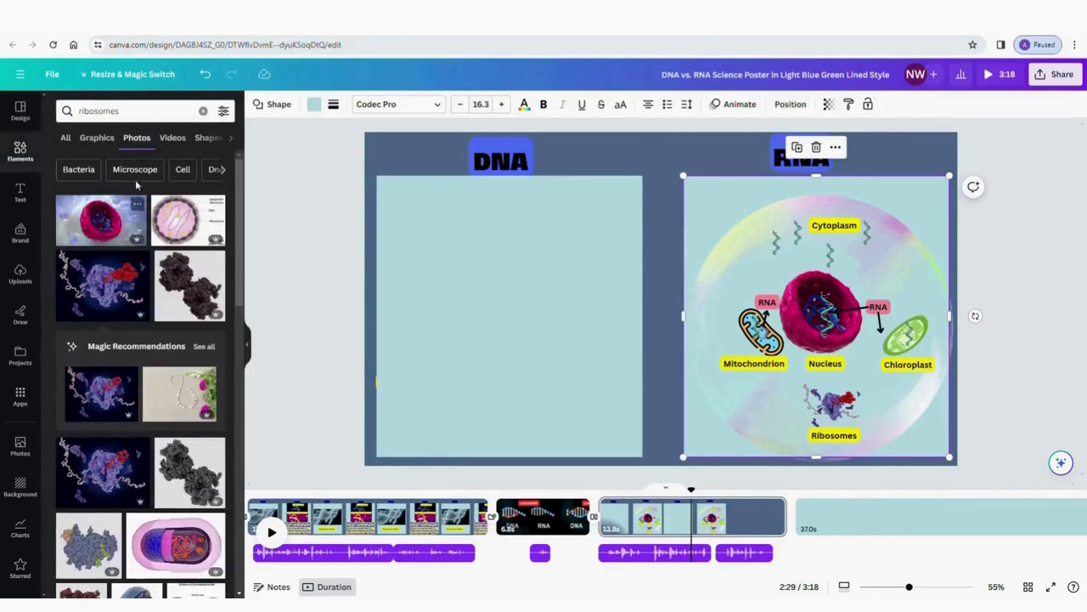
click(387, 207)
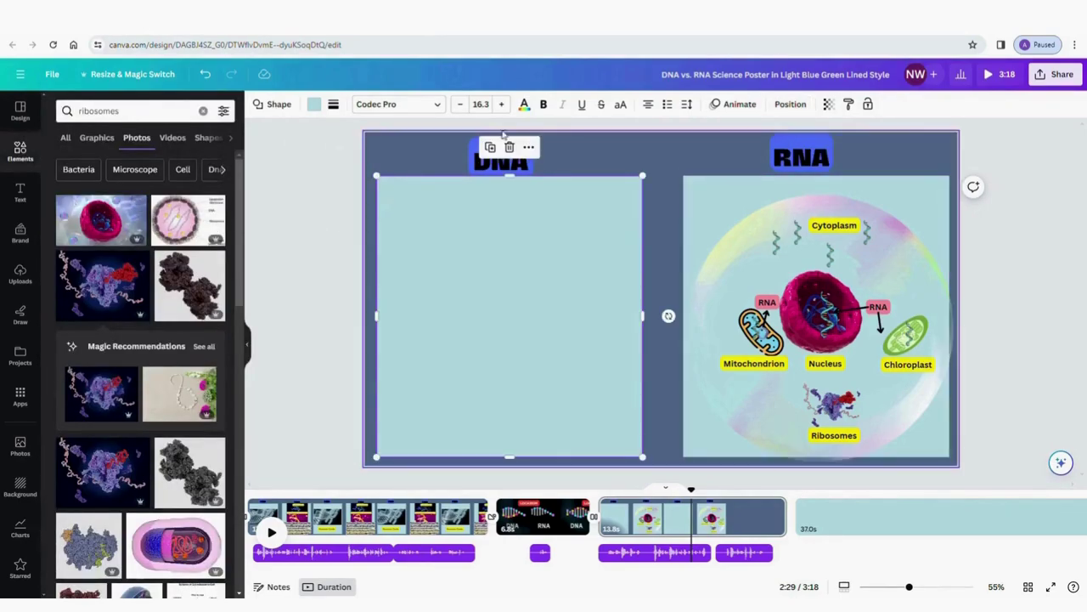
click(788, 113)
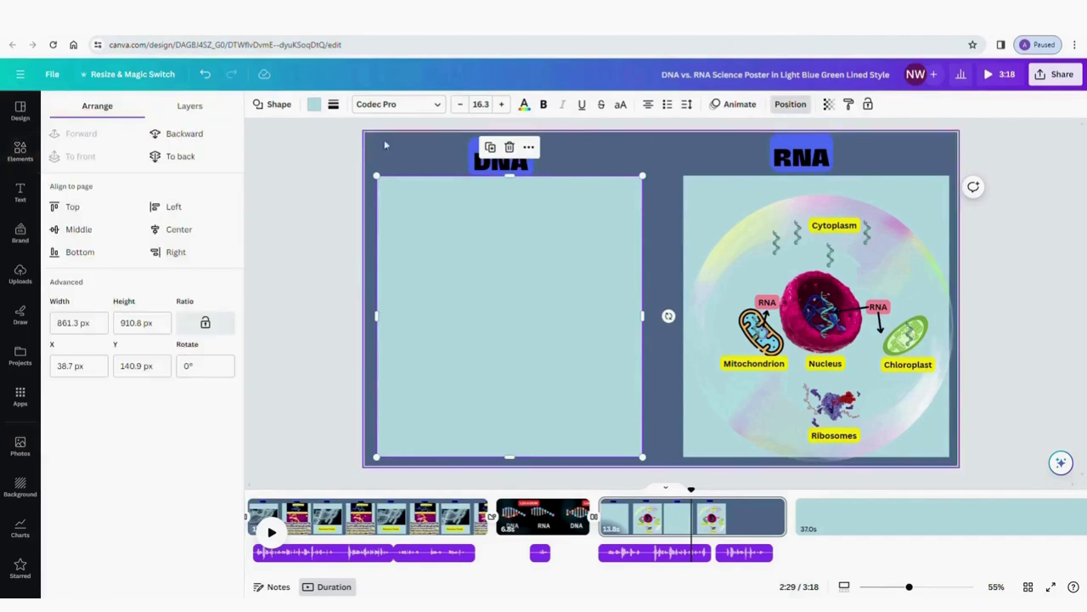
click(186, 160)
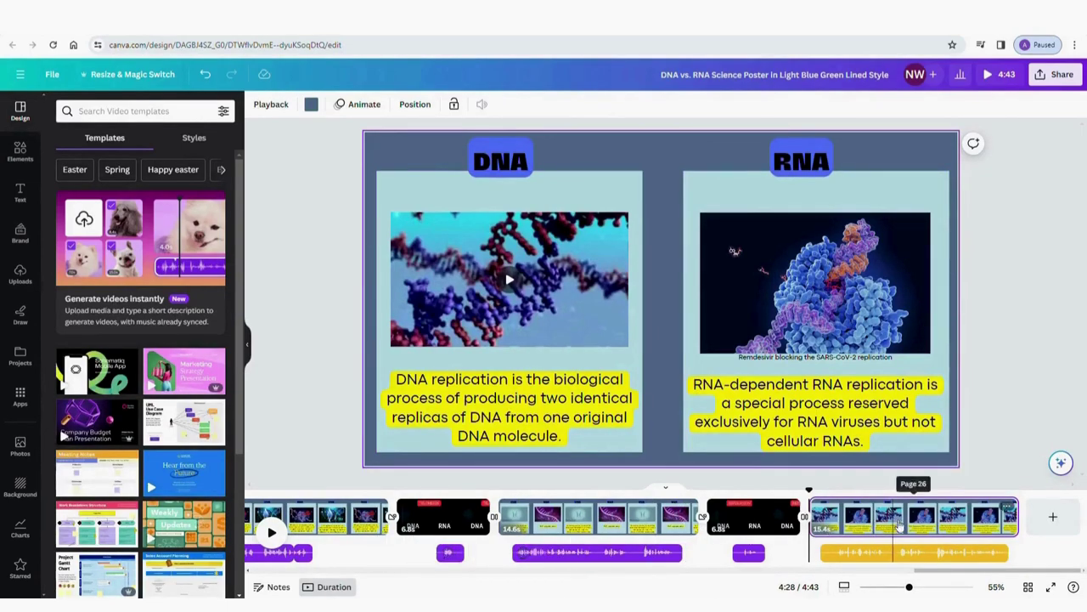
Play the whole video from the start of the first page to review it.
drag(959, 578, 745, 578)
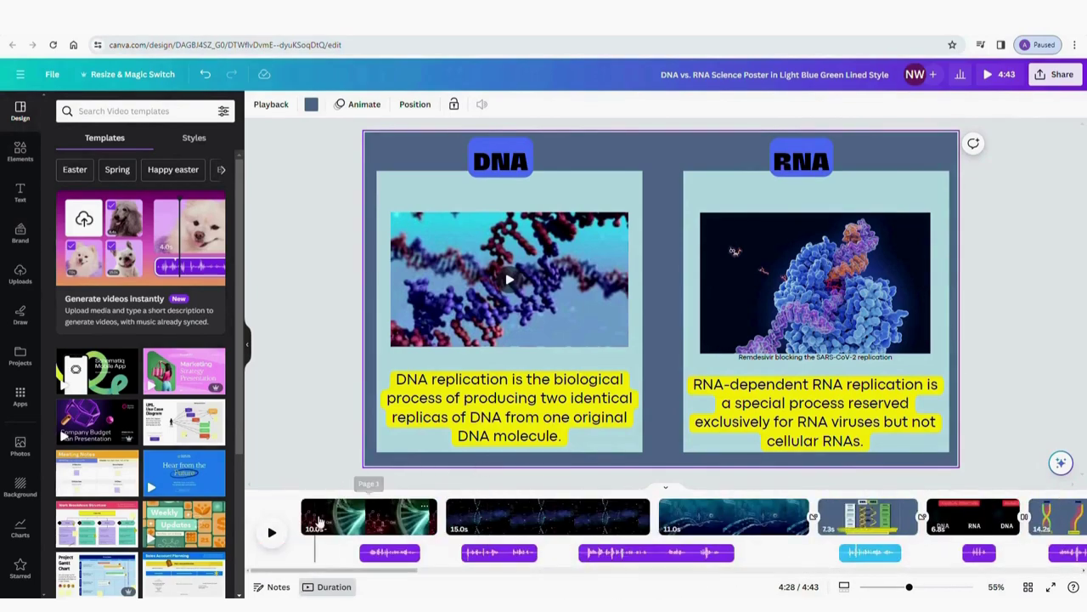
click(309, 513)
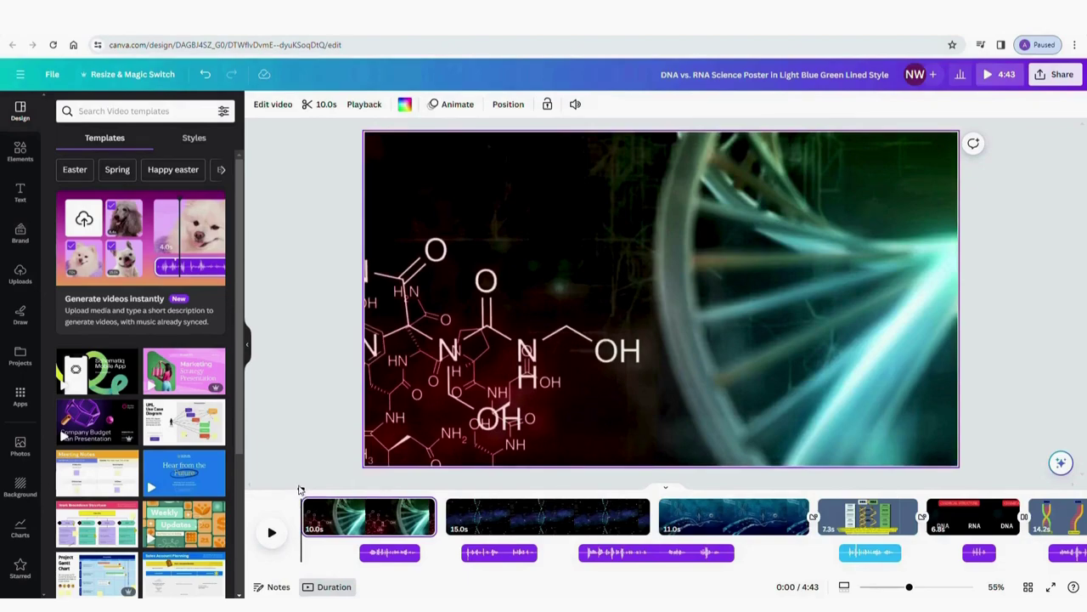
click(271, 534)
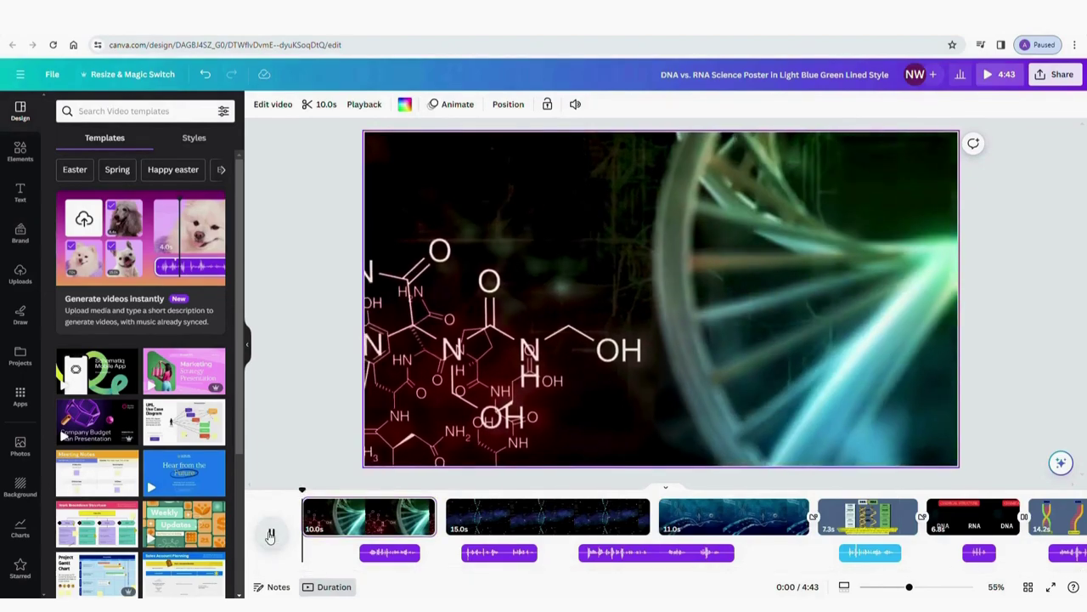
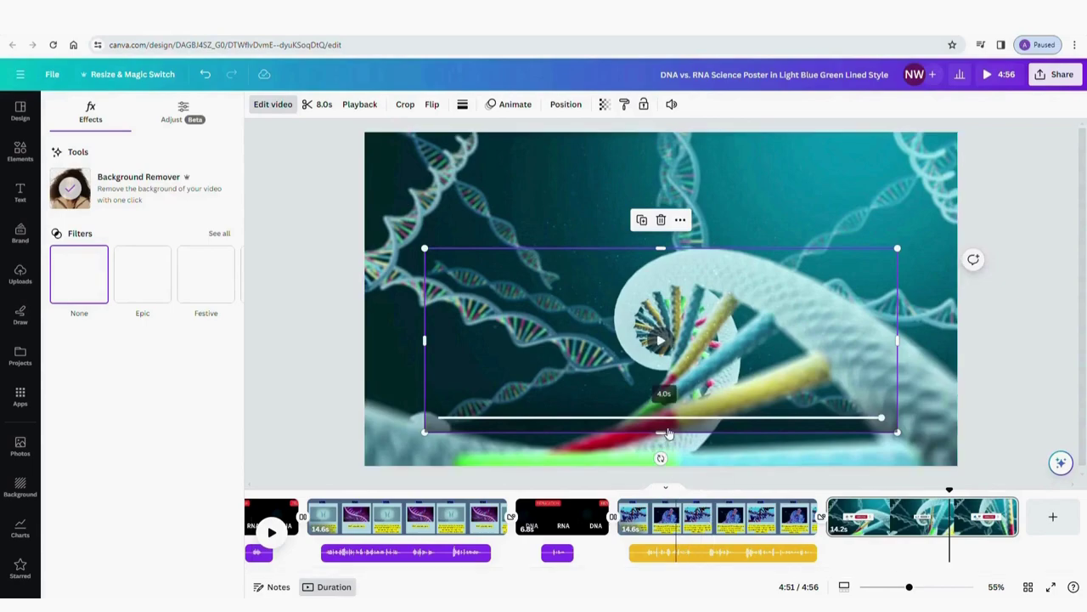
Crop the subscribe clip on the closing DNA page from its lower edge and move it to the page's lower right corner.
drag(662, 432, 667, 386)
click(591, 209)
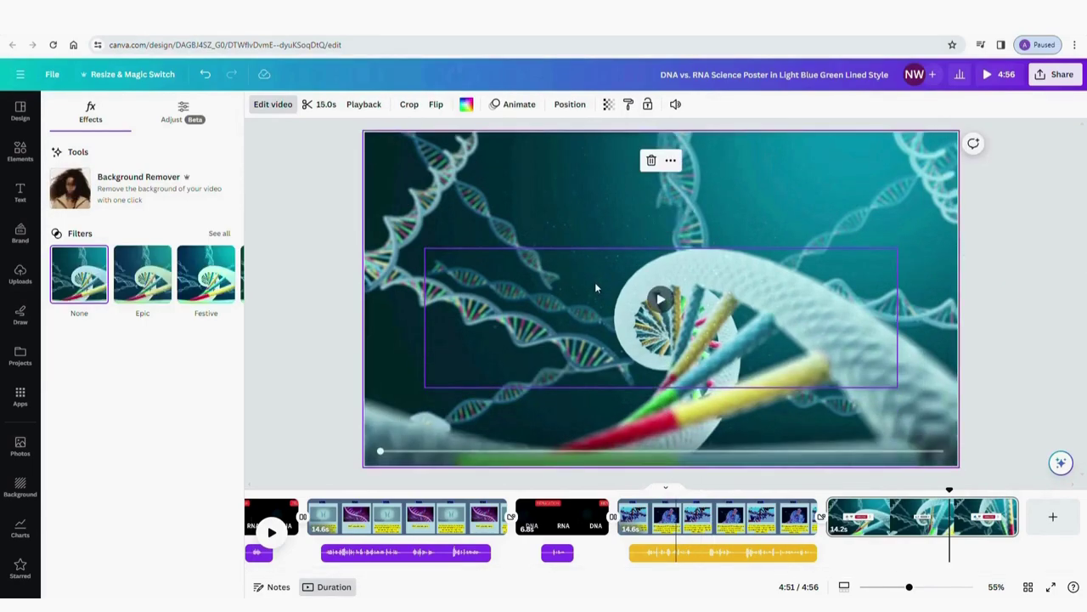
drag(595, 283, 663, 377)
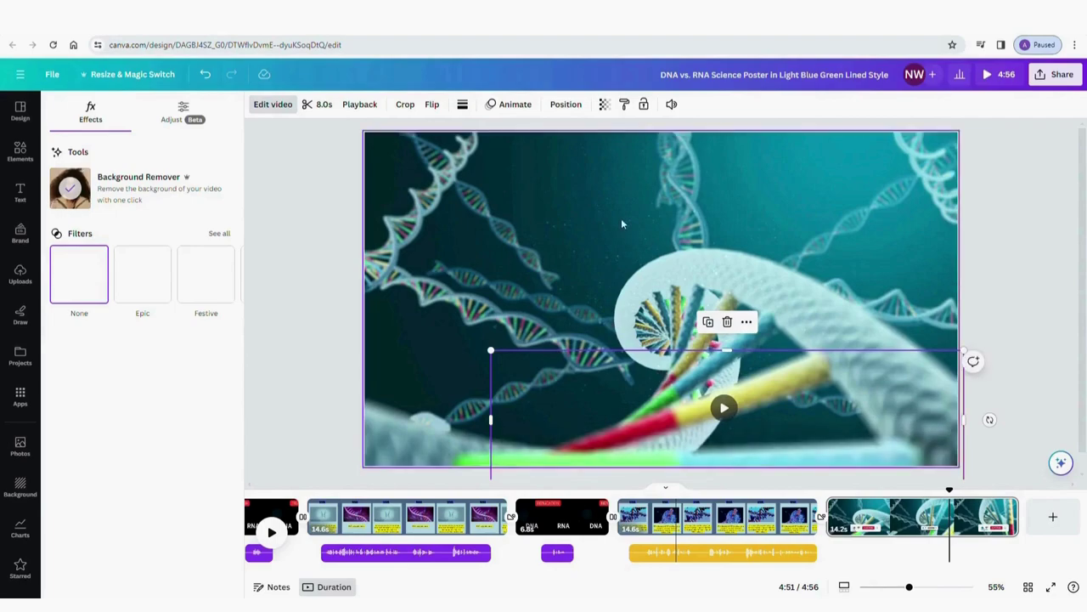
click(621, 221)
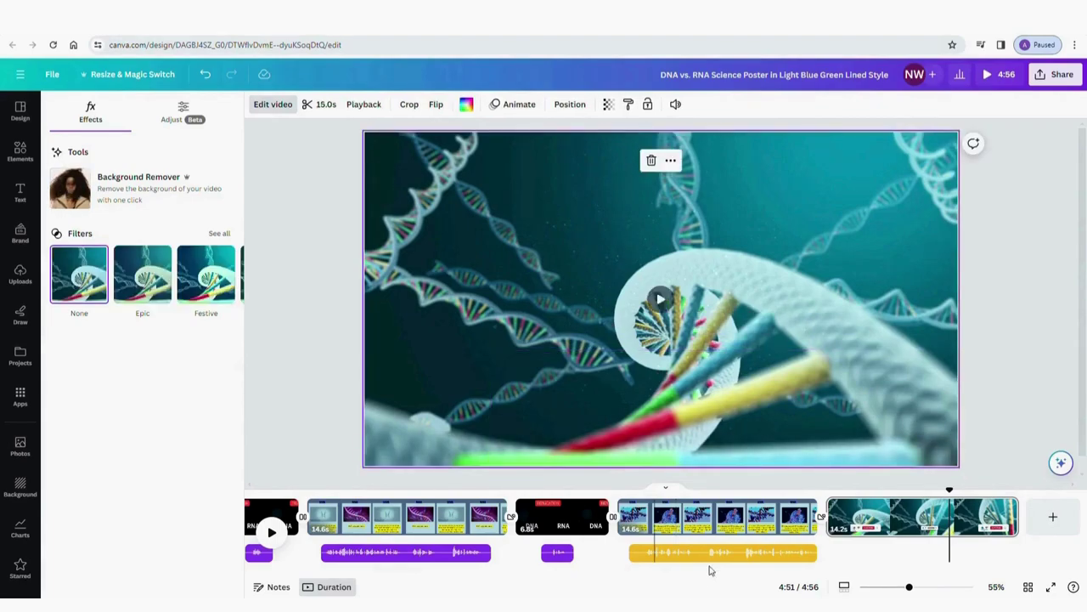
Play the DNA and RNA replication page from its middle to check the voice-over.
click(734, 530)
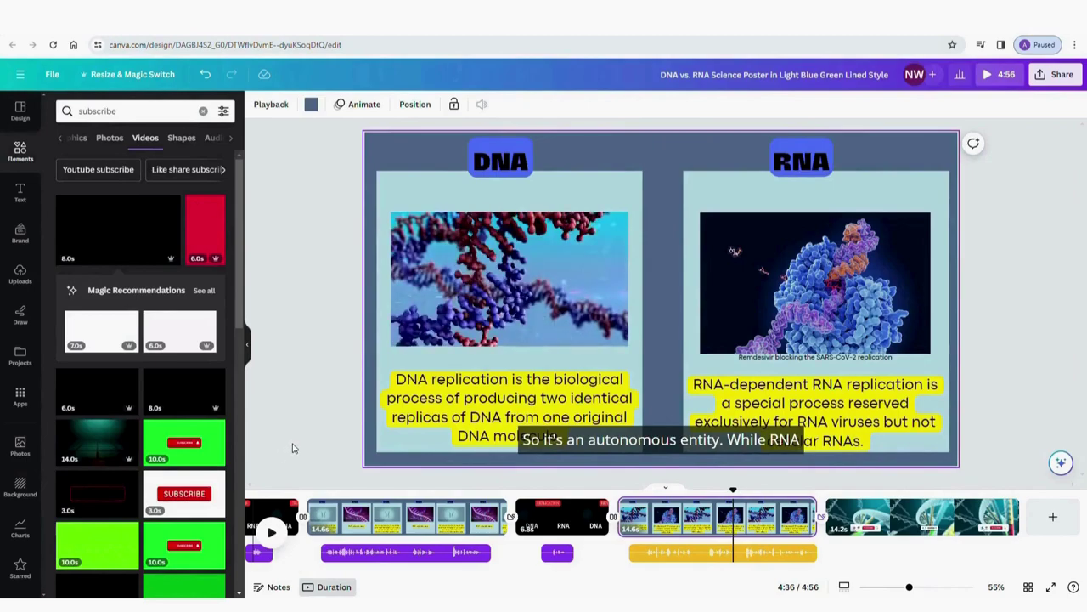
click(273, 533)
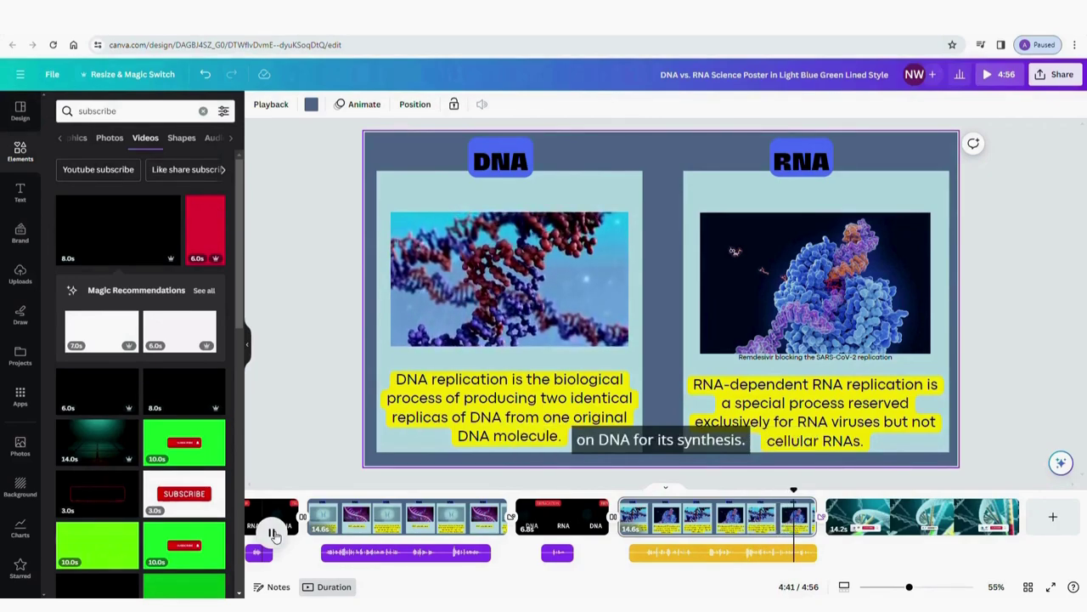
click(274, 534)
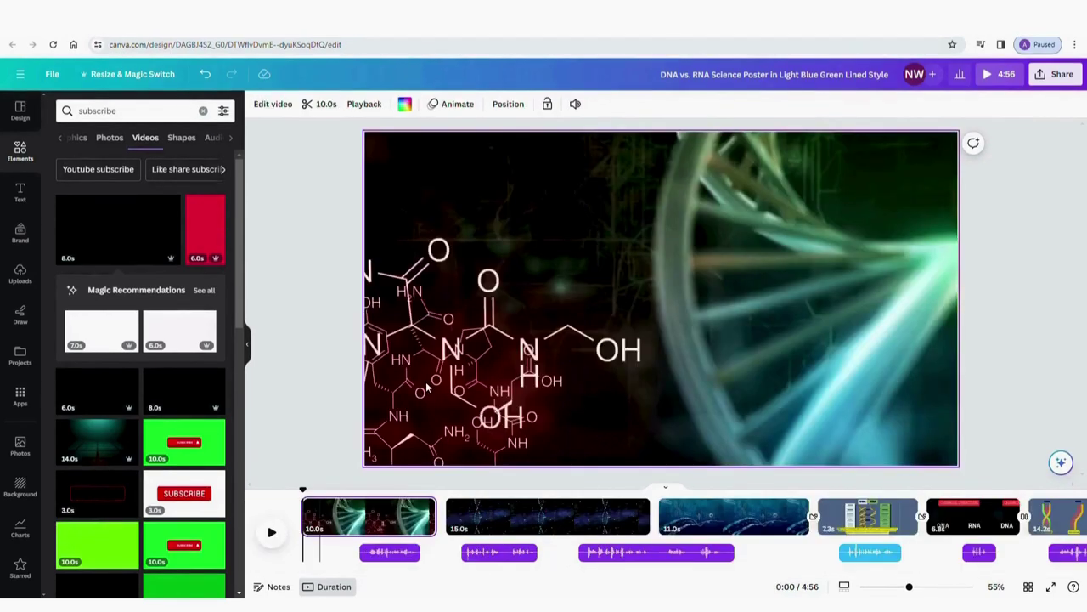
Search the elements for "science" audio and add the 2:11 track titled Science as background music from the start of the video.
click(203, 112)
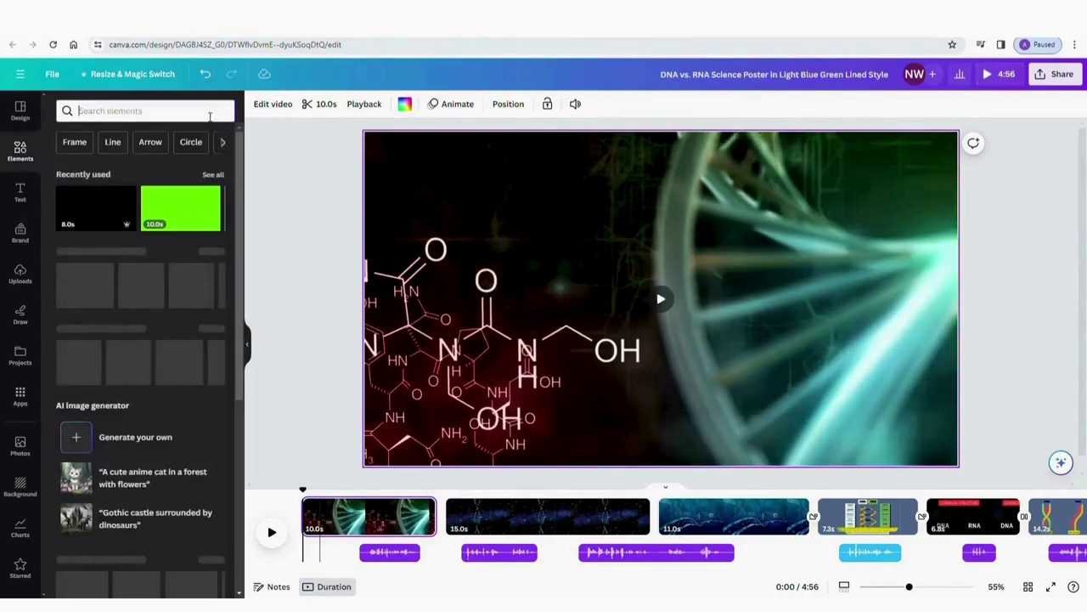
text(science)
key(Return)
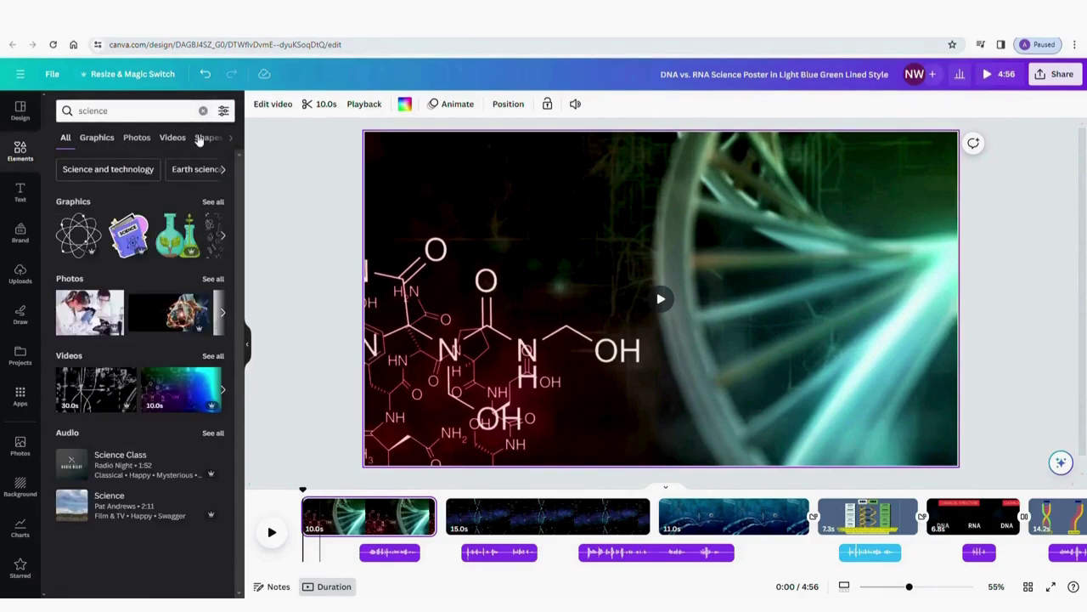
click(233, 141)
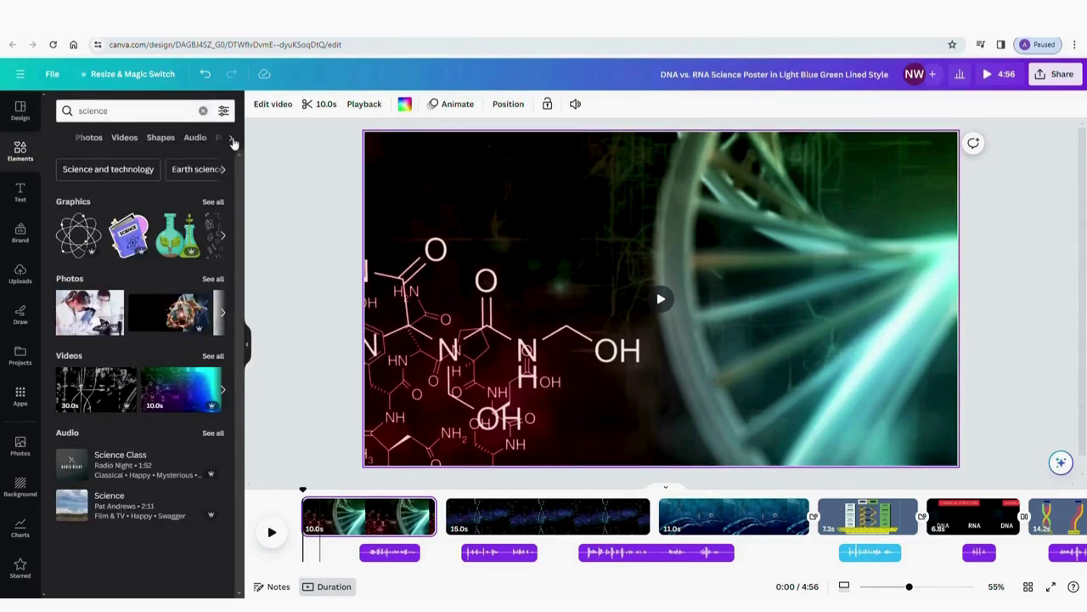
click(191, 141)
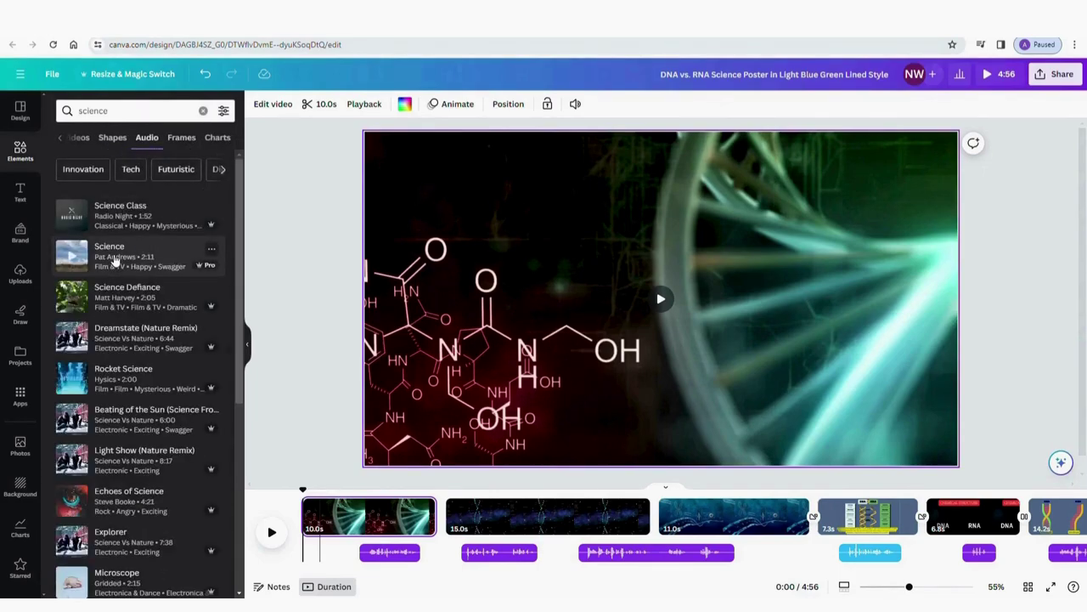
click(116, 259)
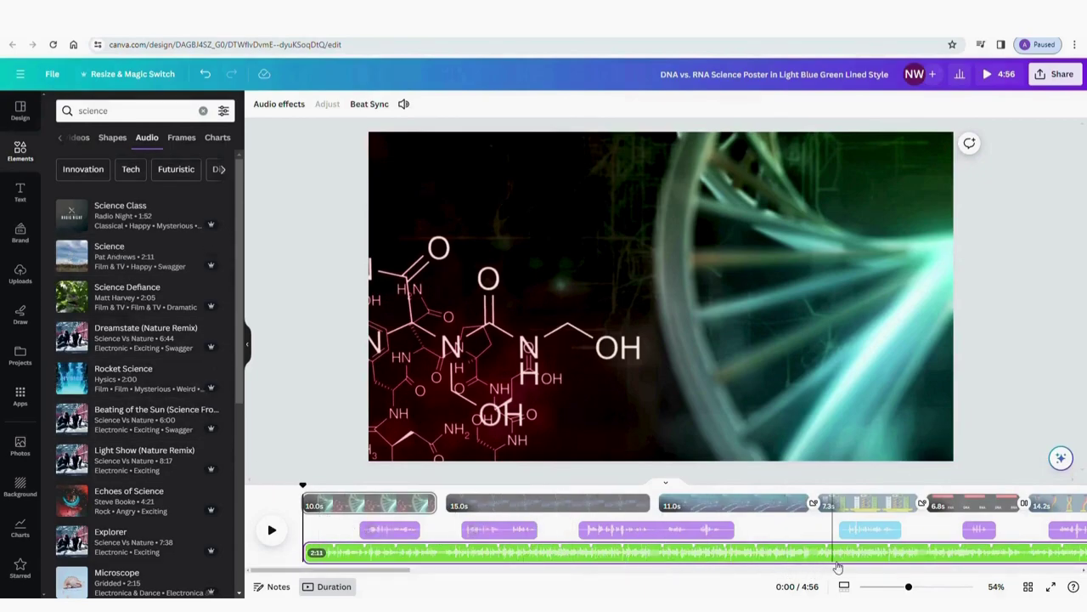
Trim the end of the Science music track back to the end of the Functions title page and set its volume to 2.
scroll(1077, 574, right, 10)
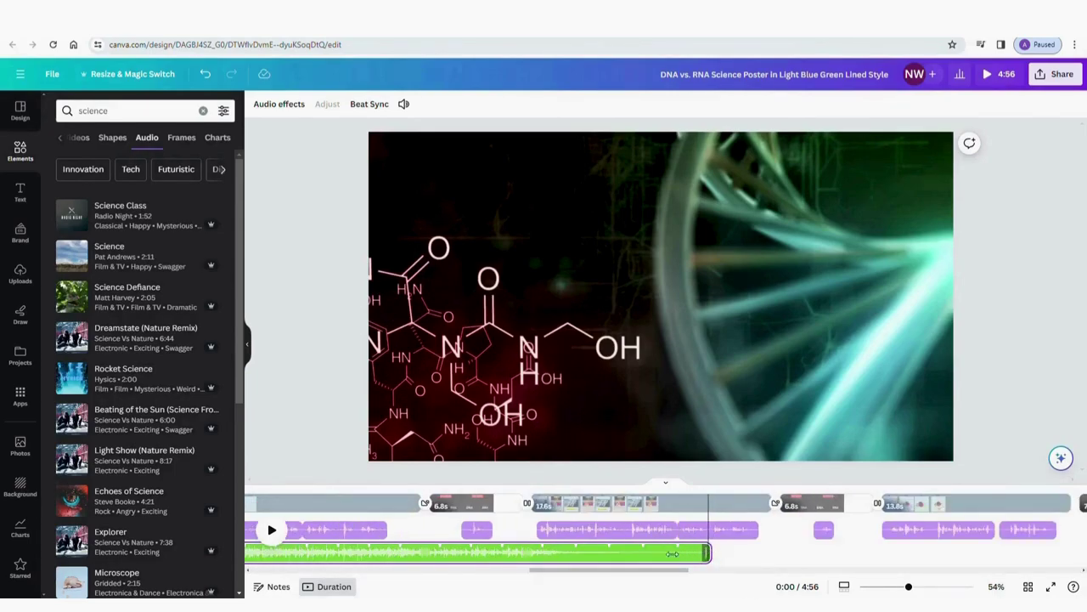
drag(672, 553, 508, 555)
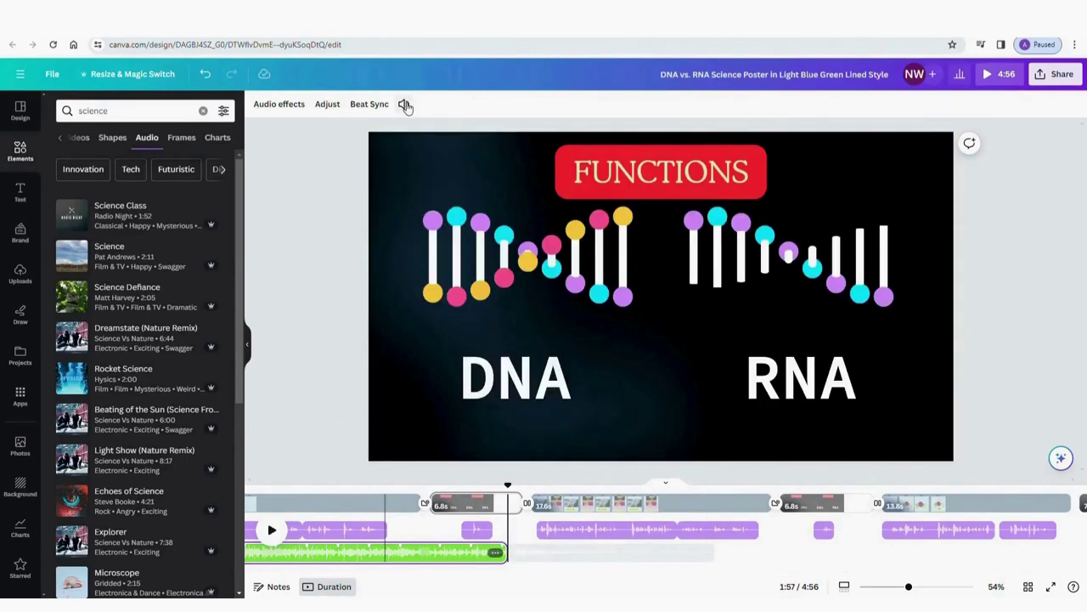
click(404, 105)
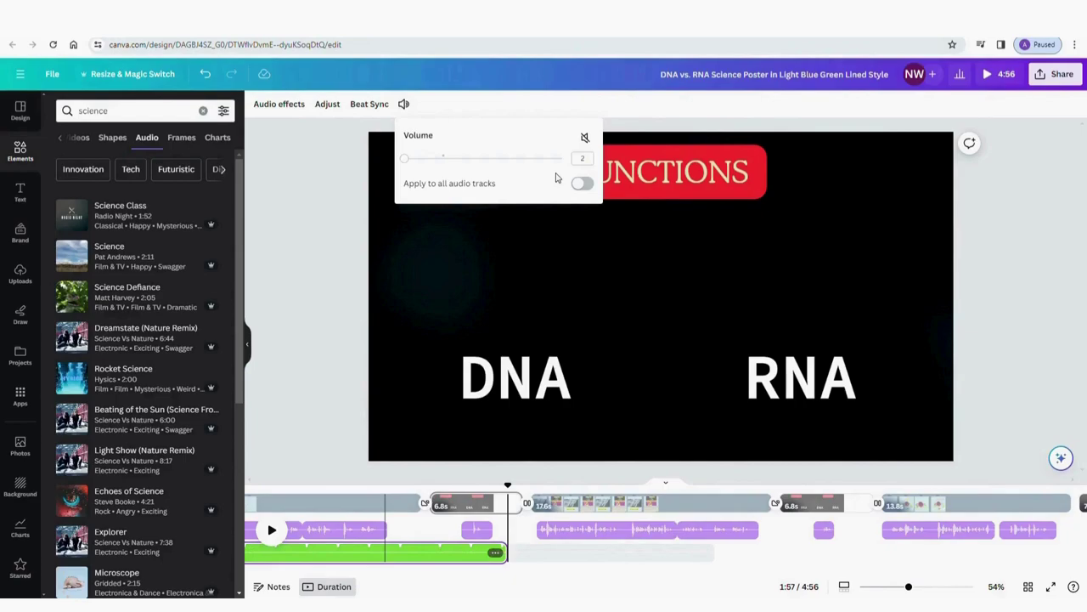
Duplicate the trimmed Science track repeatedly until the background music reaches the end of the closing DNA page.
right_click(429, 559)
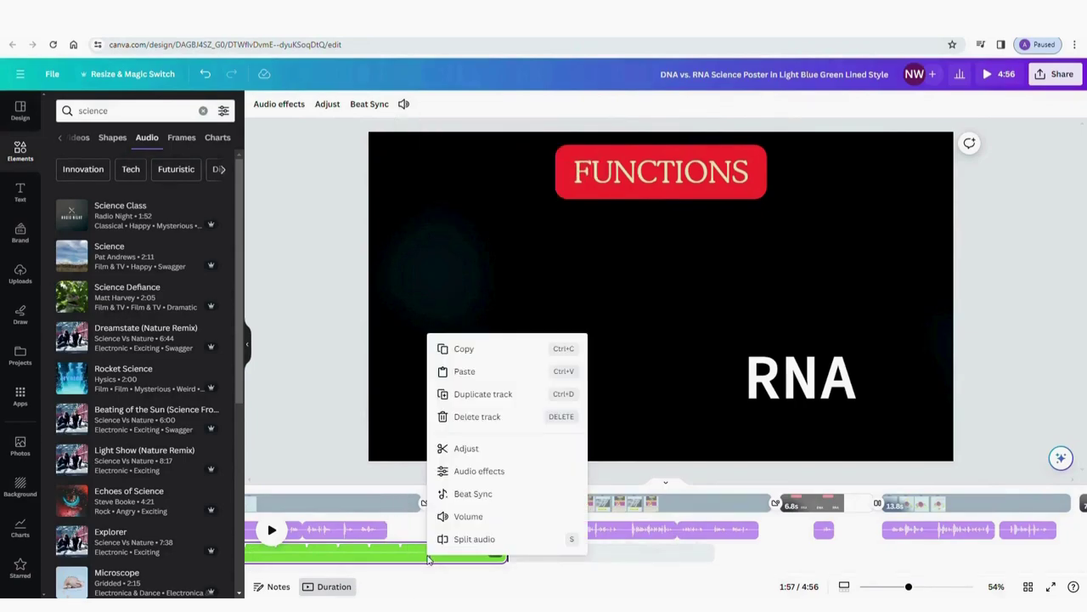
click(474, 395)
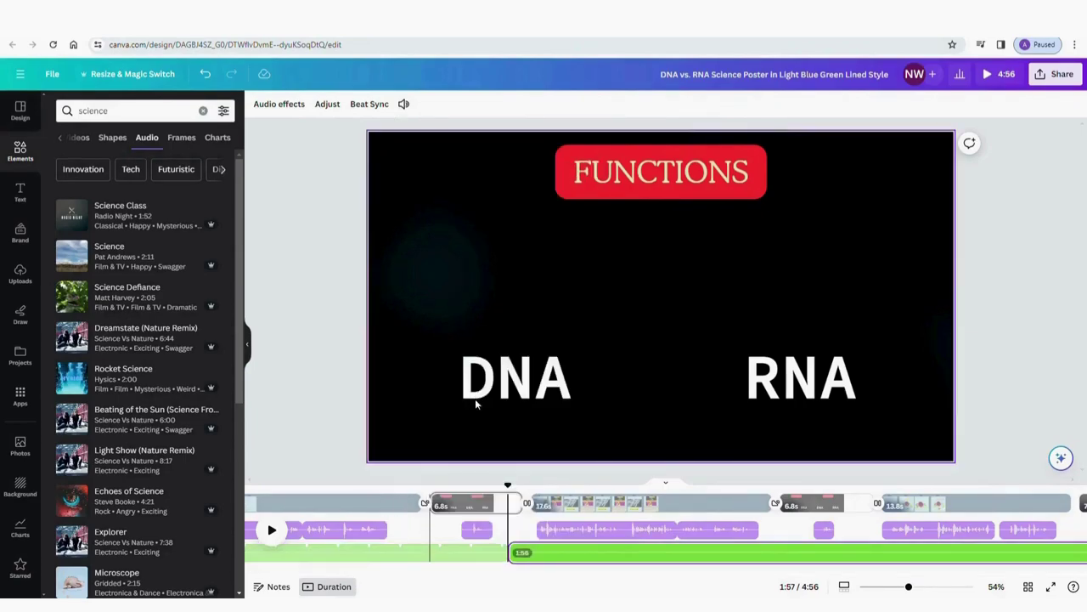
right_click(655, 555)
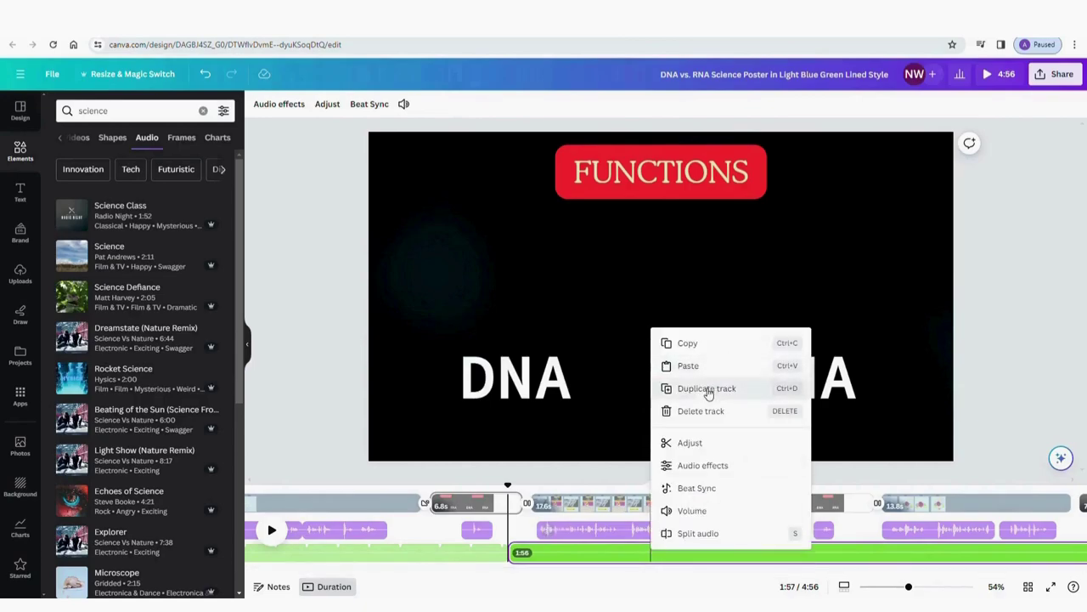
click(704, 390)
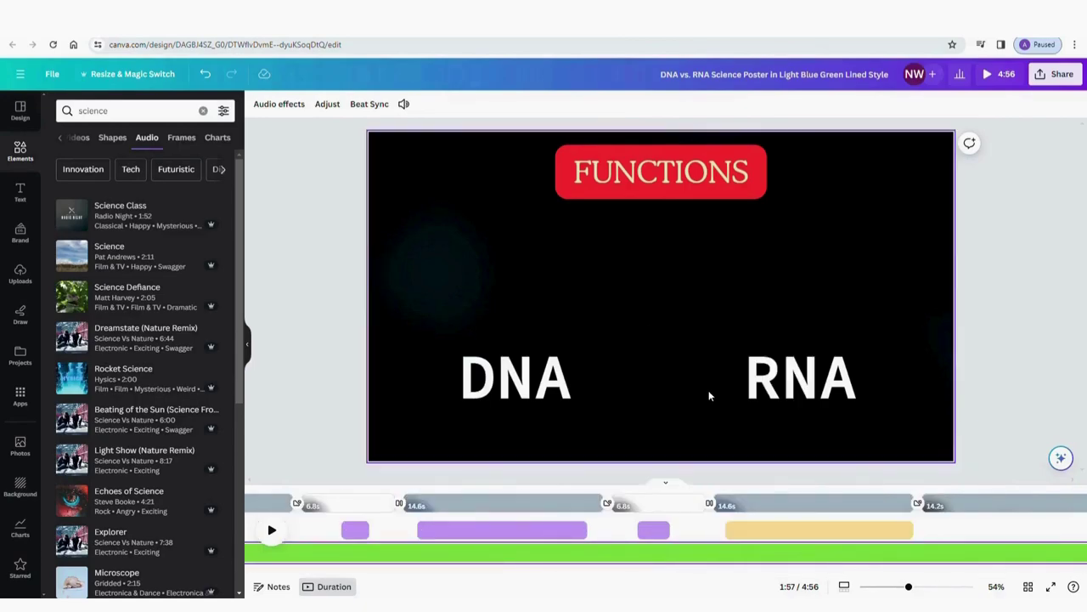
right_click(921, 554)
click(974, 392)
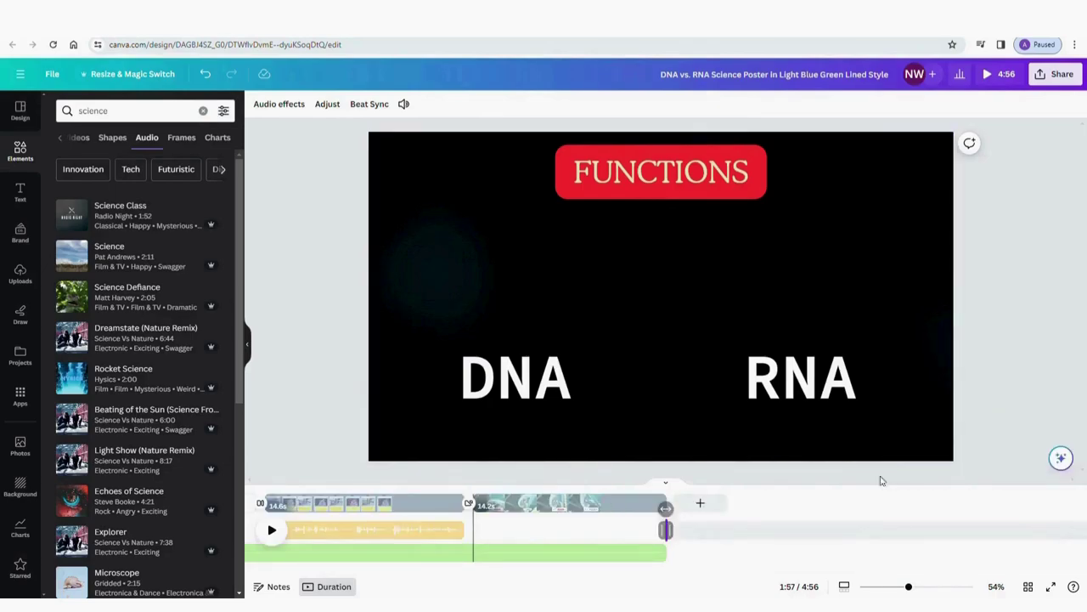
click(288, 419)
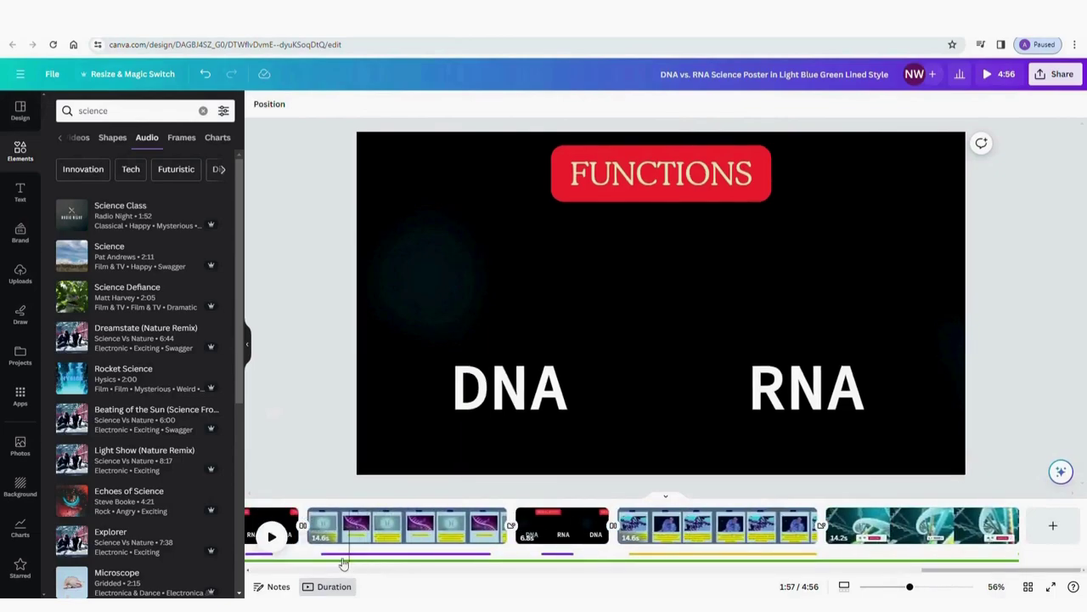
Look back along the timeline, clear the "science" search and browse the element library's categories of graphics, stickers, photos, videos, audio and charts.
drag(982, 575, 841, 575)
click(516, 277)
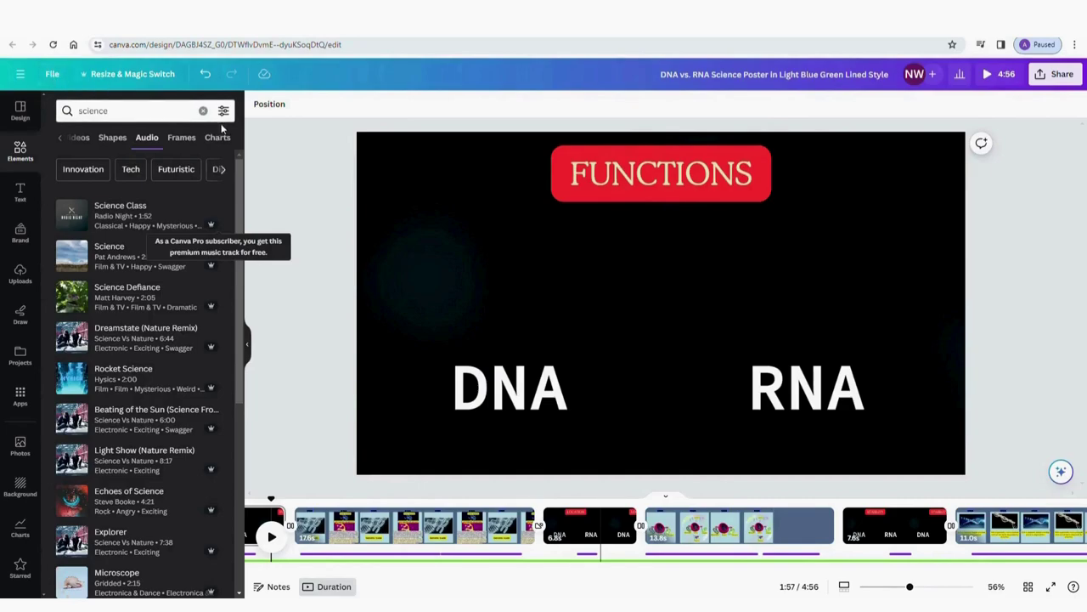
click(190, 137)
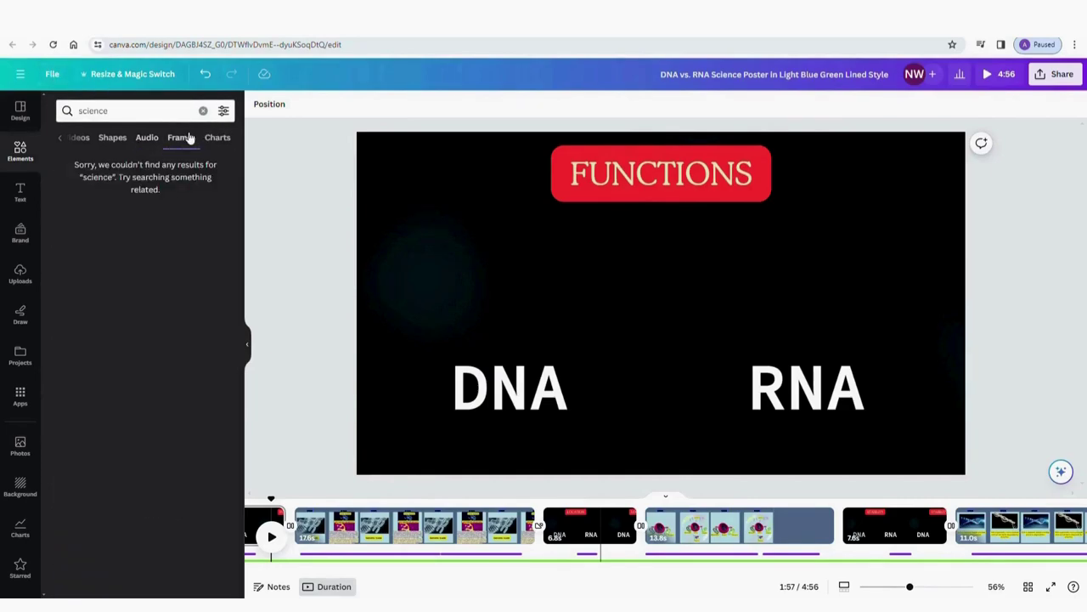
click(203, 111)
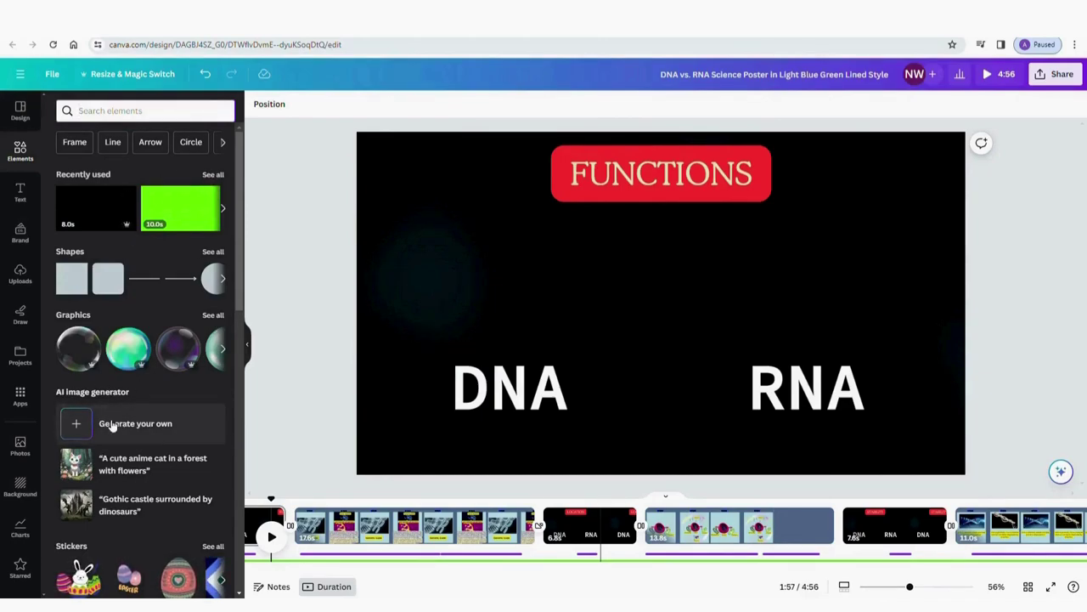
scroll(142, 439, down, 3)
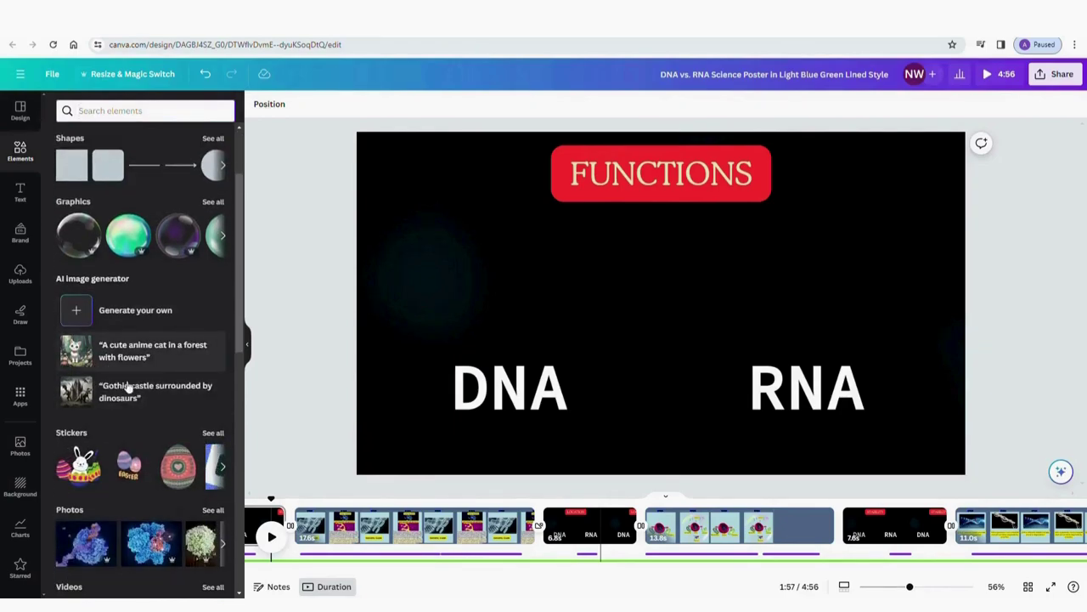
scroll(136, 389, down, 4)
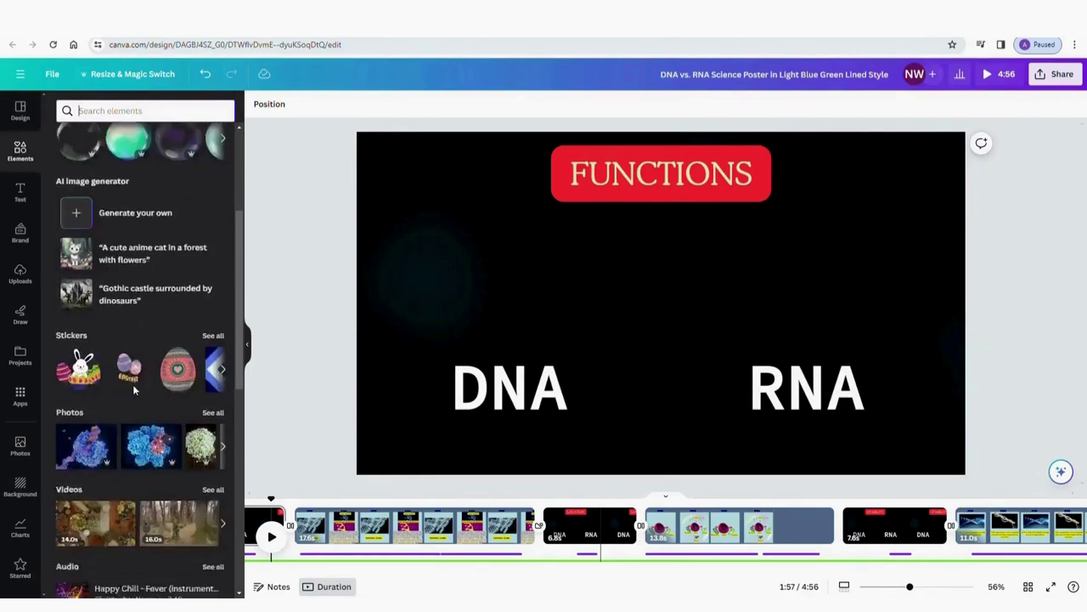
scroll(136, 389, down, 3)
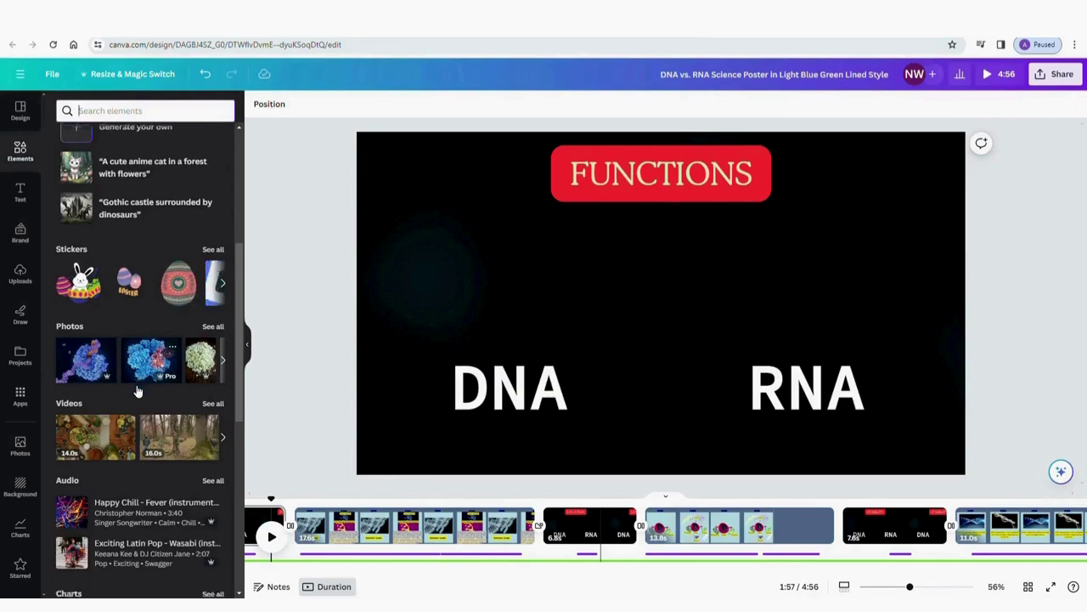
mouse_move(76, 348)
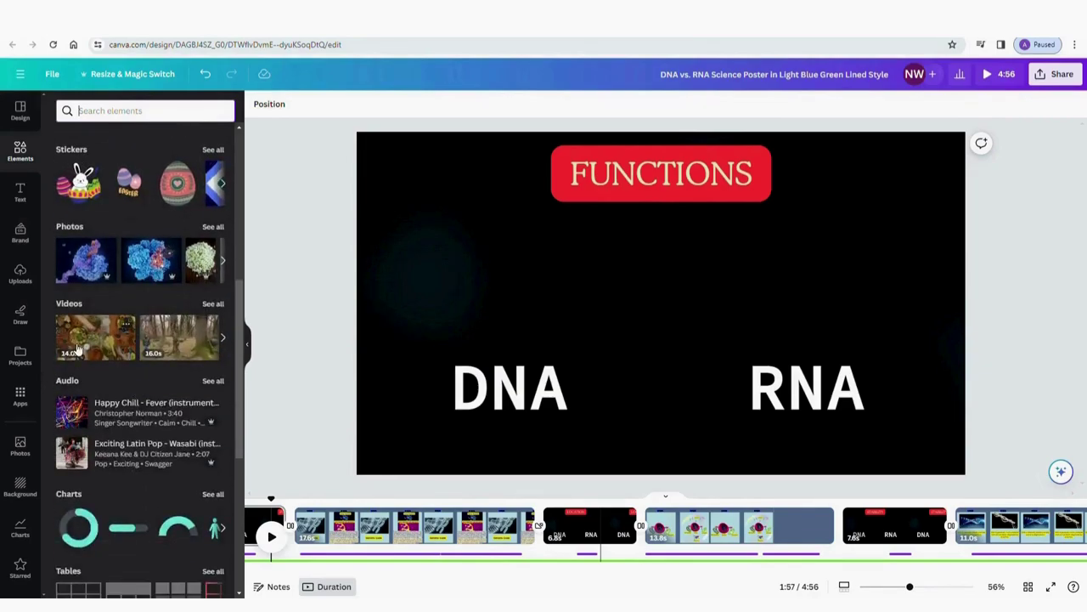
Browse the remaining element categories, including tables, frames, grids, mockups and the graphic collections.
mouse_move(194, 331)
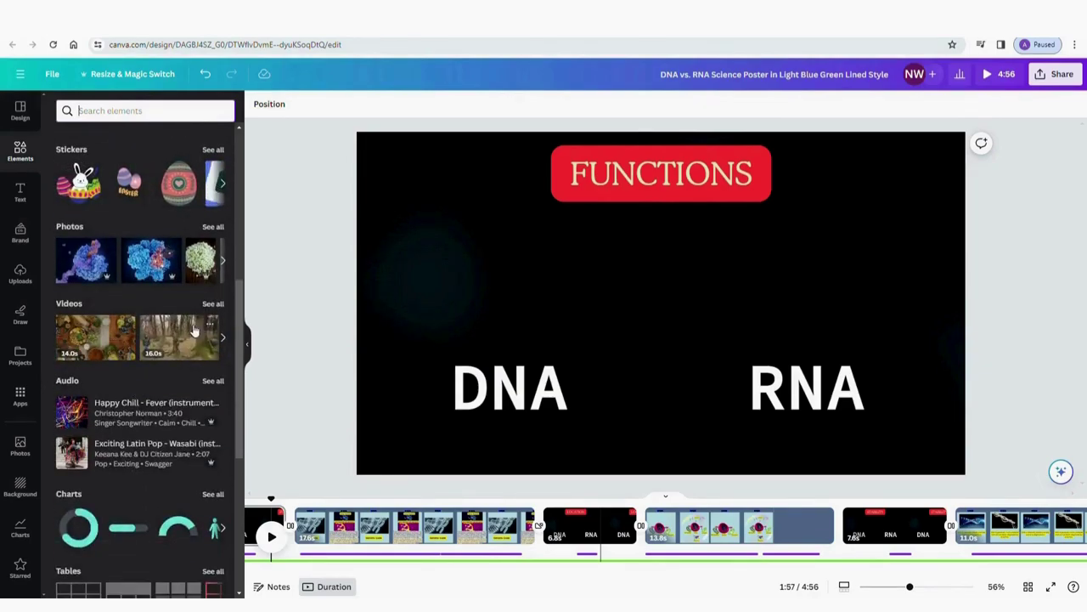
scroll(192, 330, down, 2)
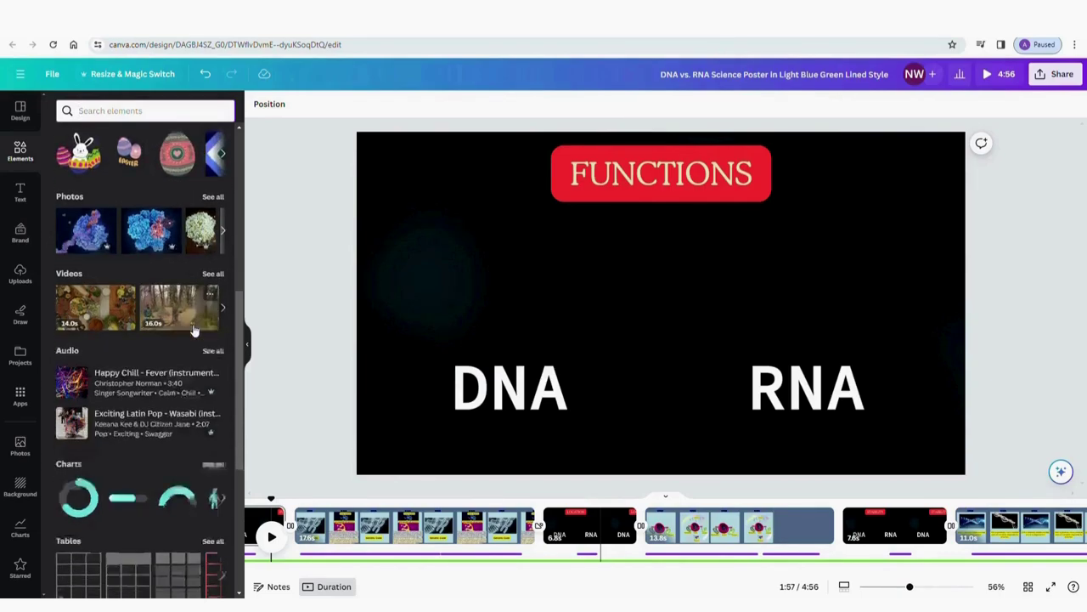
scroll(189, 323, down, 6)
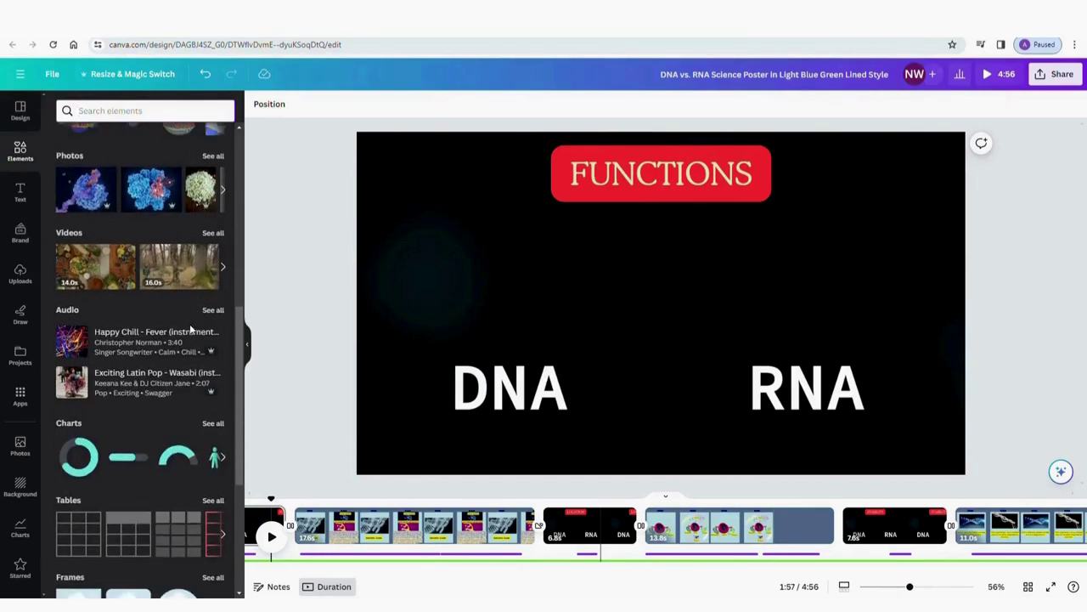
scroll(192, 328, down, 12)
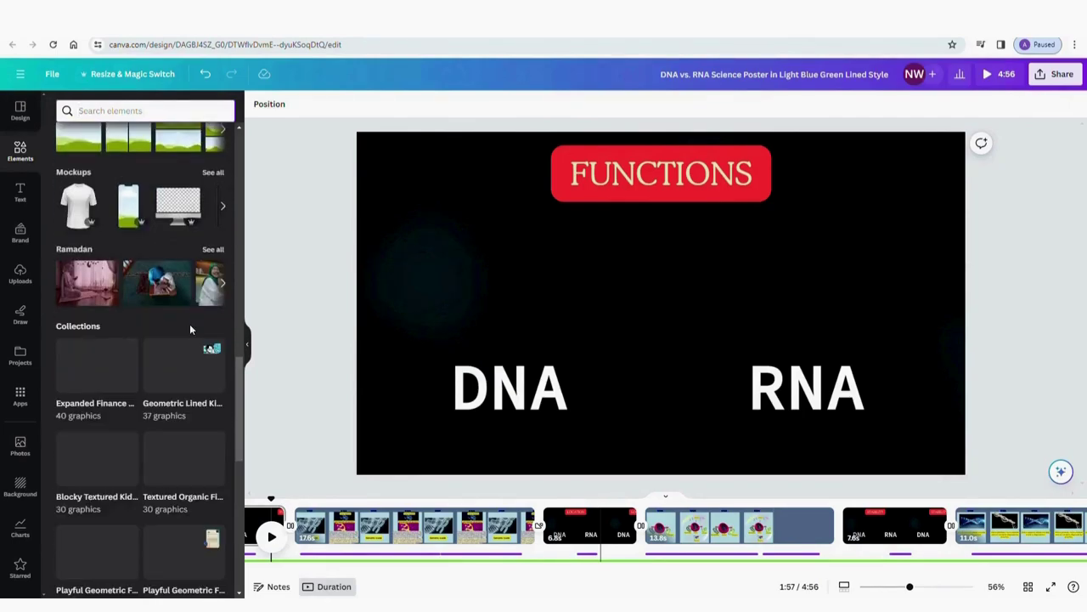
scroll(189, 323, down, 5)
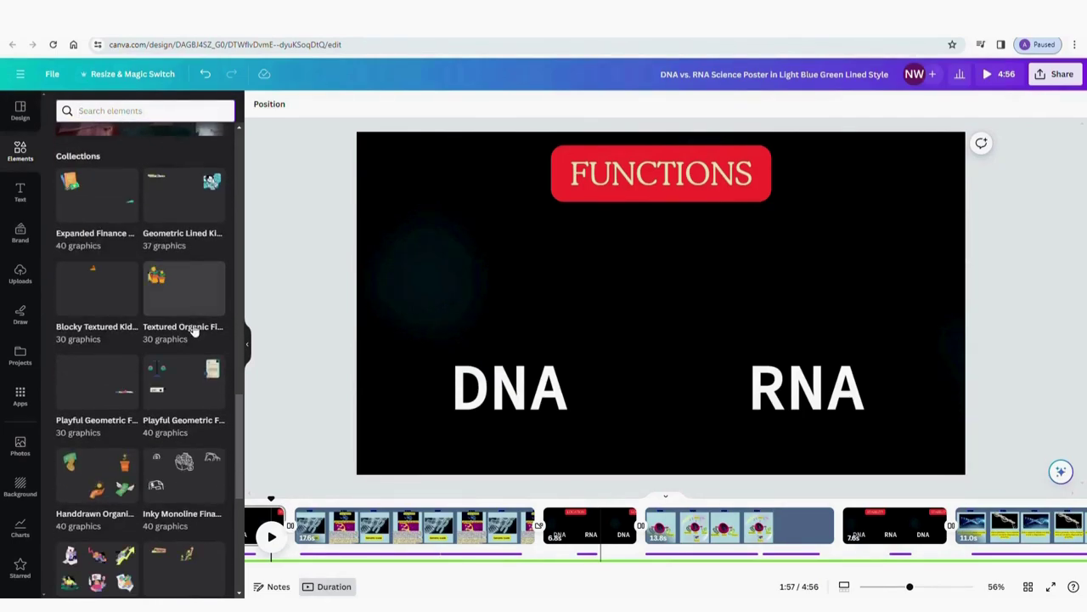
scroll(194, 331, up, 20)
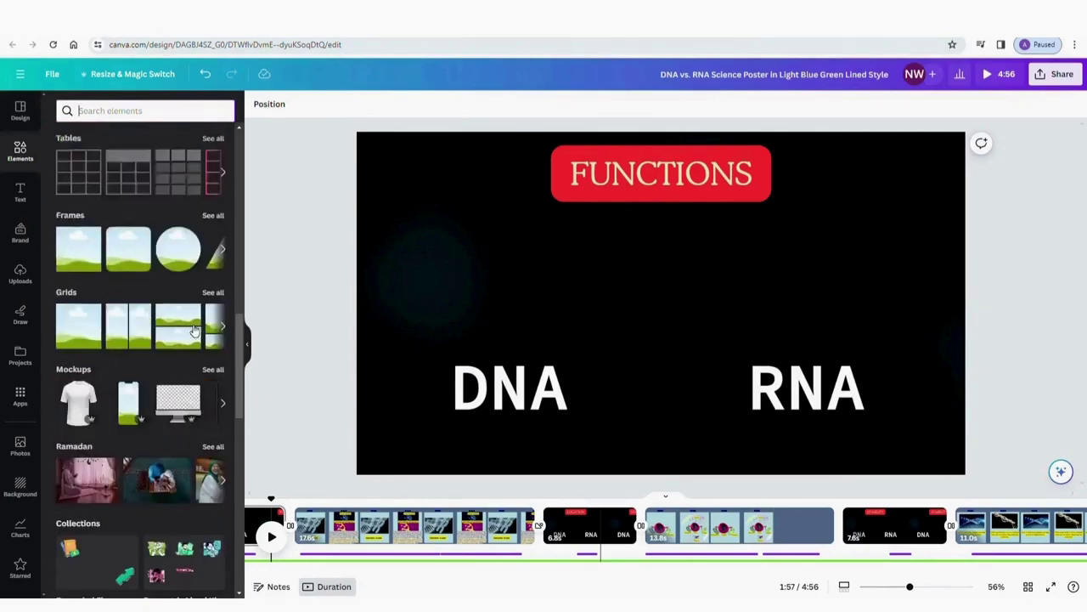
scroll(190, 322, up, 3)
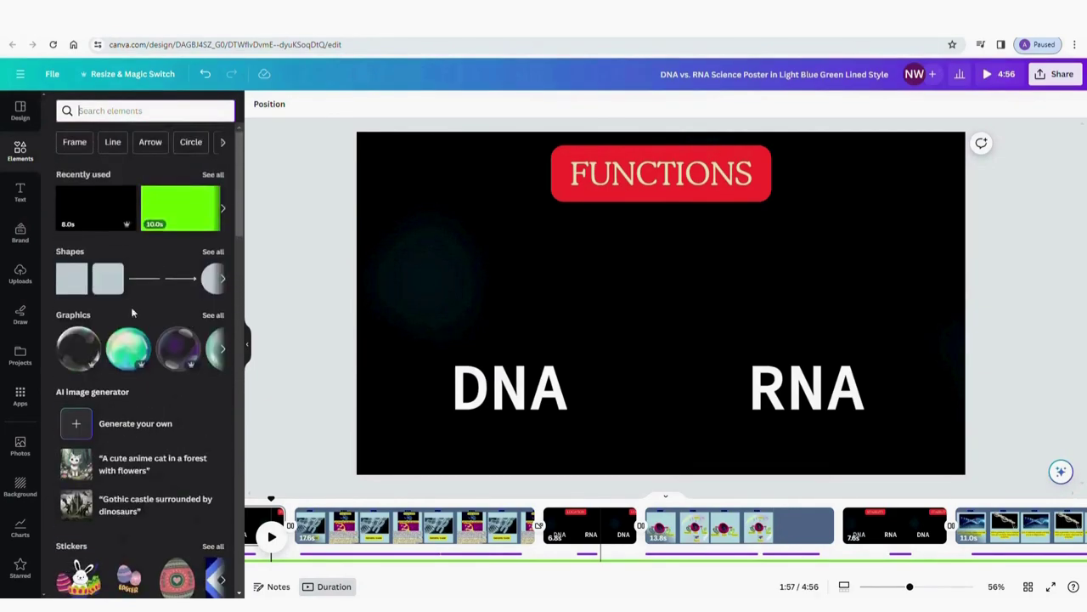
Look through the brand kit, the uploaded files, the drawing tools and the saved projects.
click(24, 239)
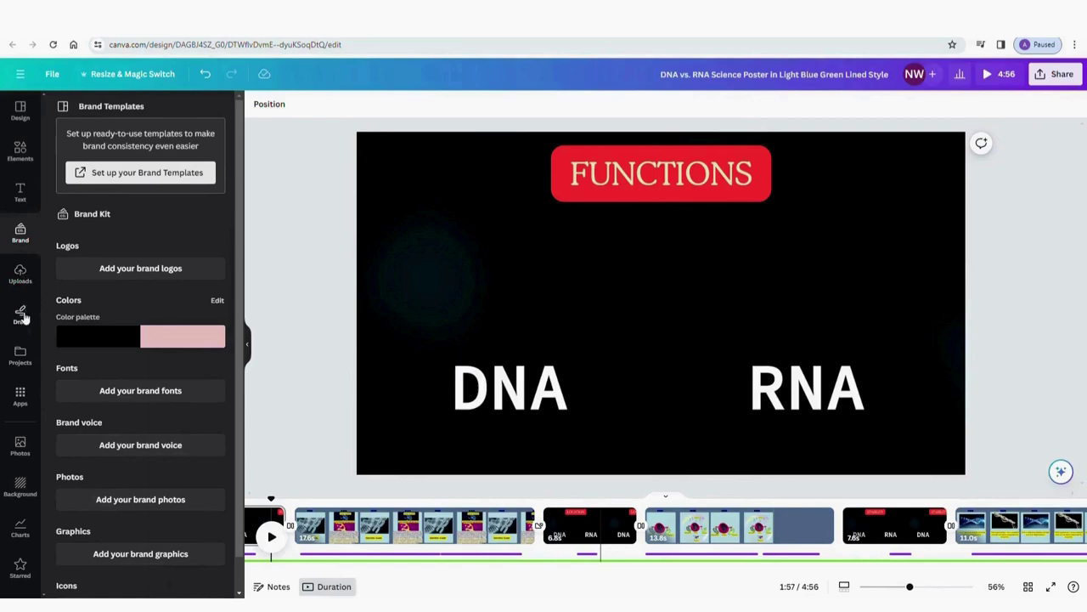
click(18, 277)
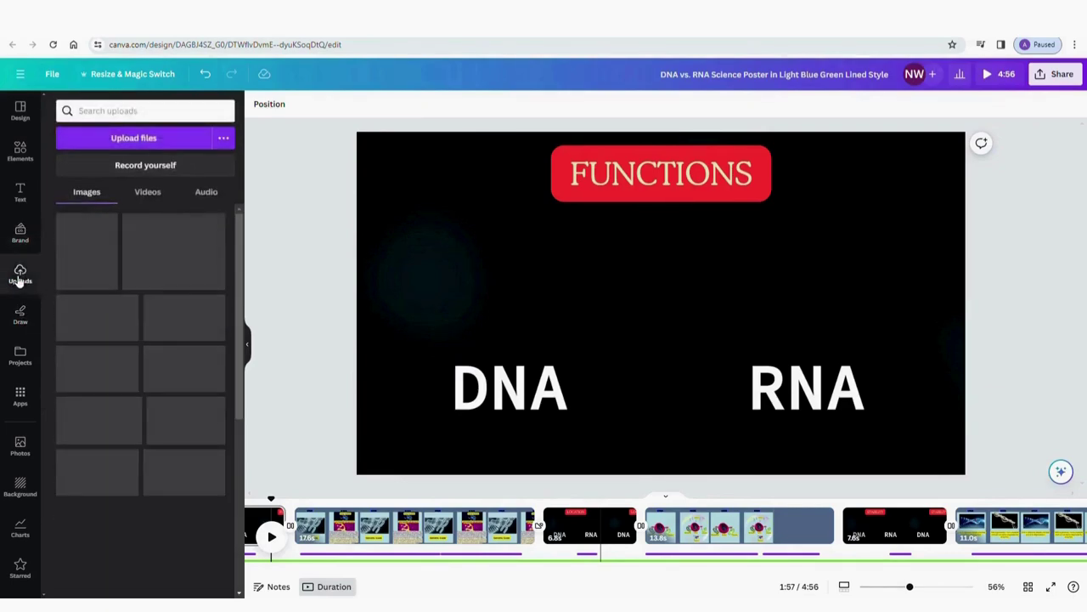
click(28, 315)
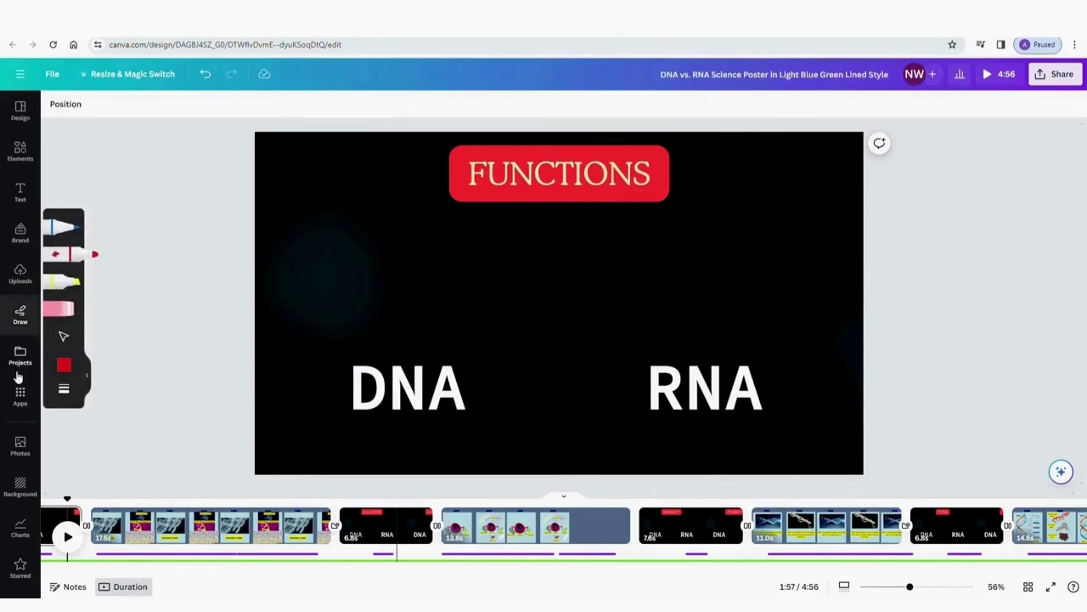
click(20, 357)
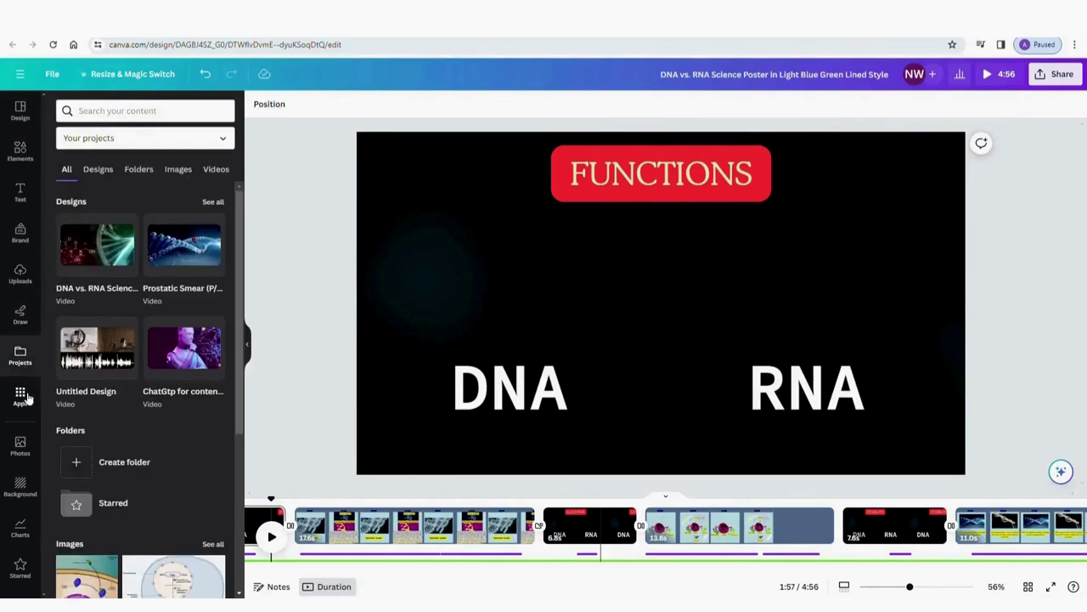
Open the app directory and review its featured, trending, More from Canva and popular apps.
click(20, 396)
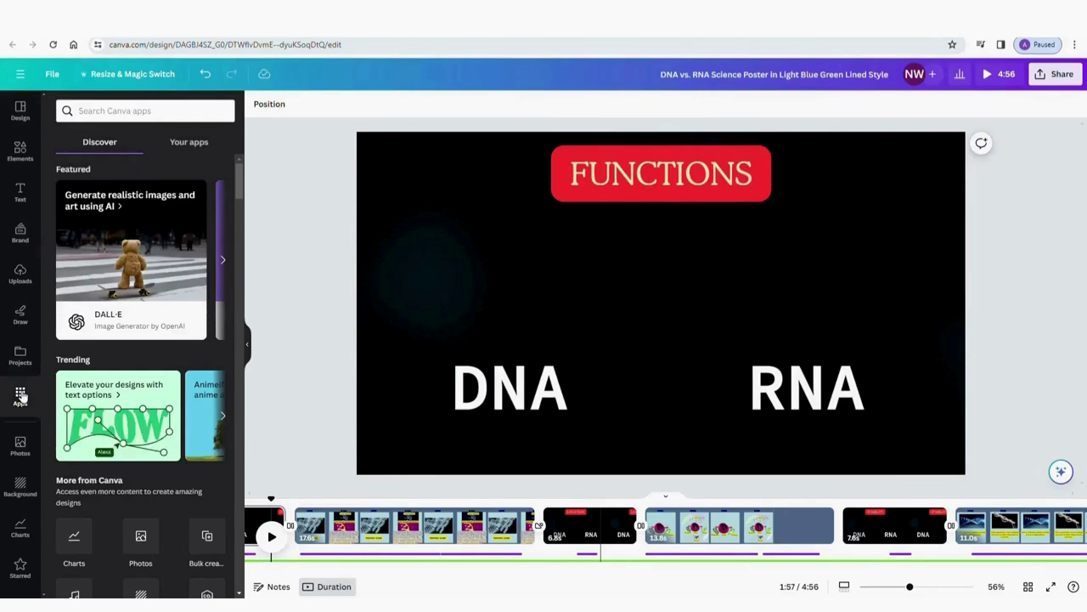
scroll(116, 333, down, 3)
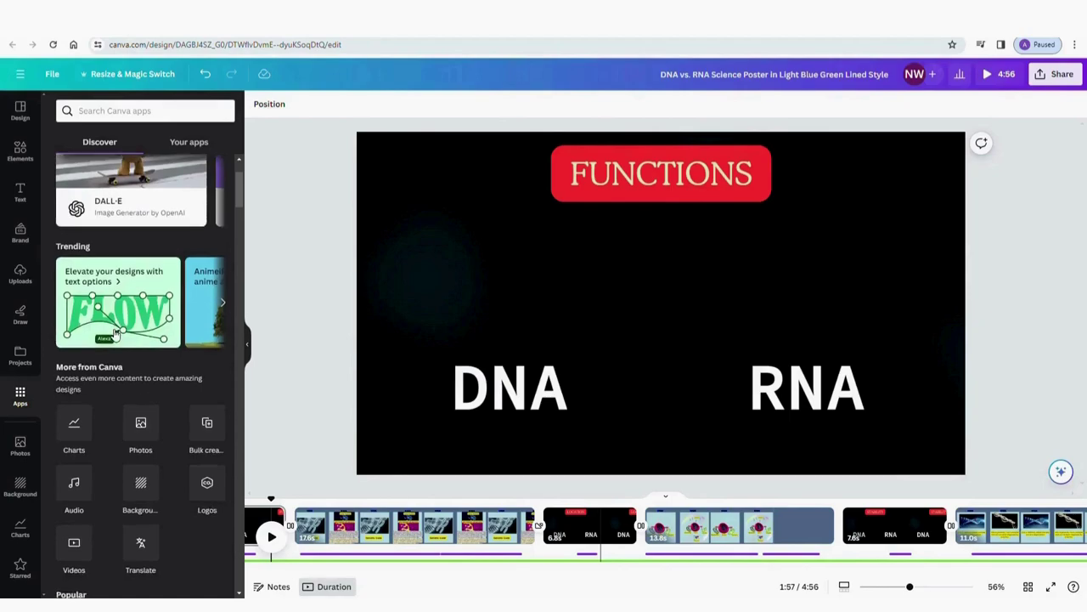
scroll(116, 333, down, 3)
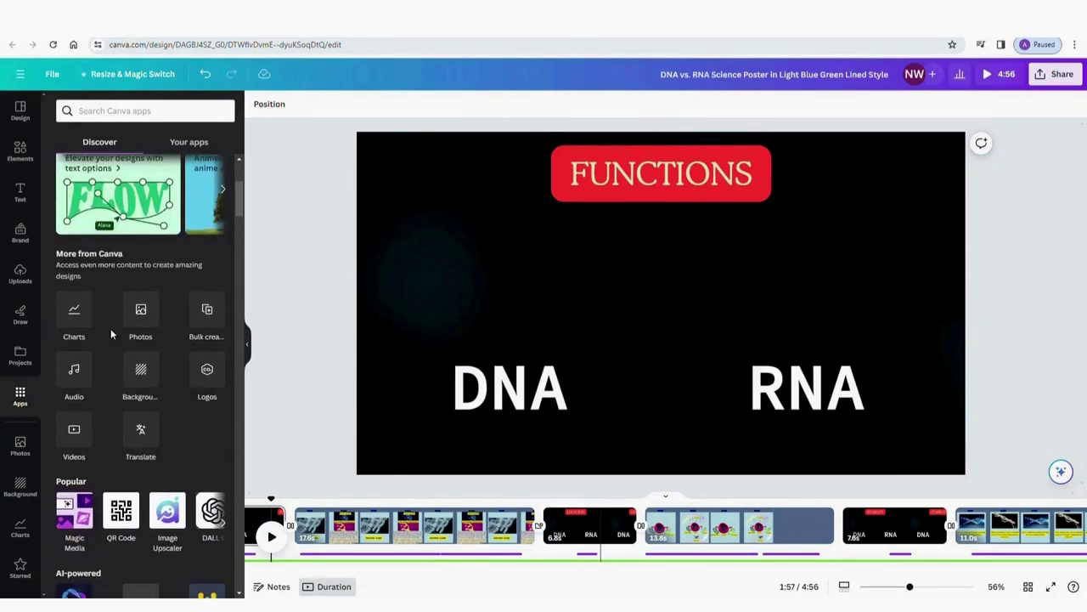
scroll(111, 333, down, 3)
scroll(110, 334, down, 3)
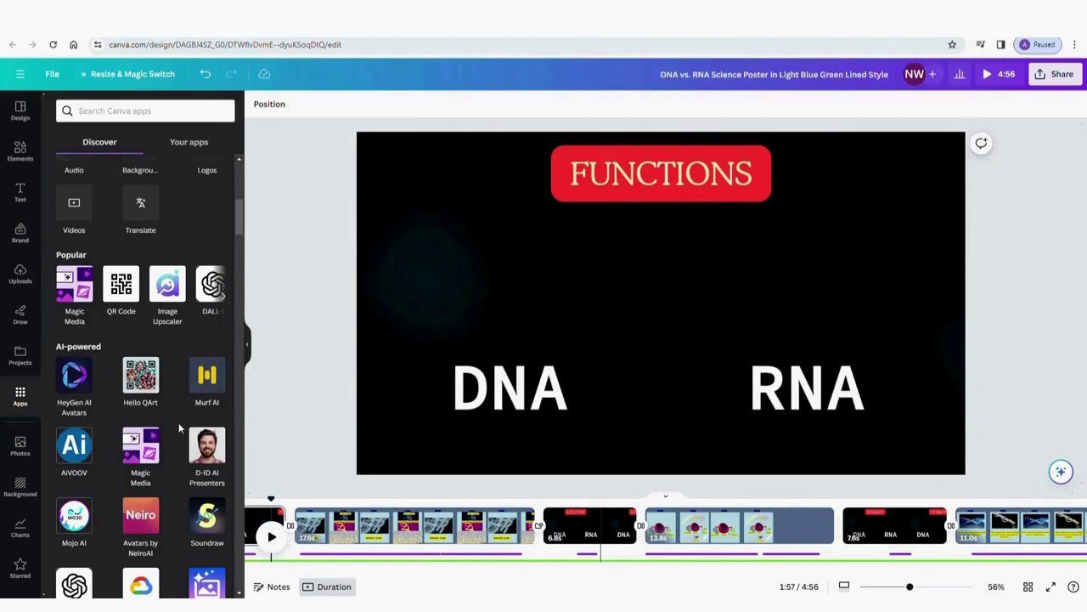
Examine the AI-powered apps in the directory, from avatar and voiceover generators to image tools.
scroll(178, 422, down, 1)
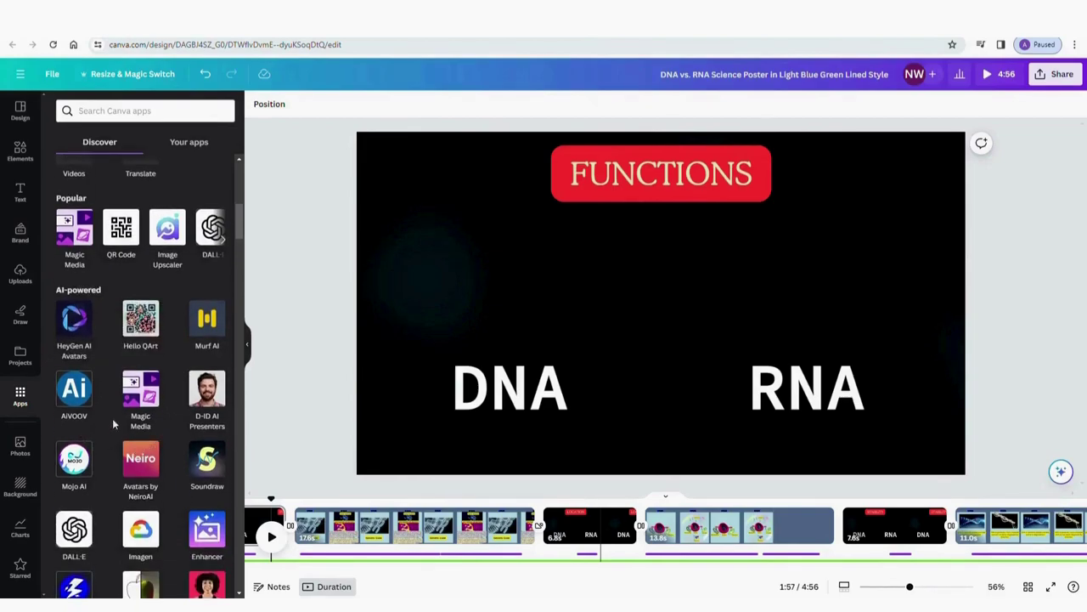
scroll(148, 414, down, 1)
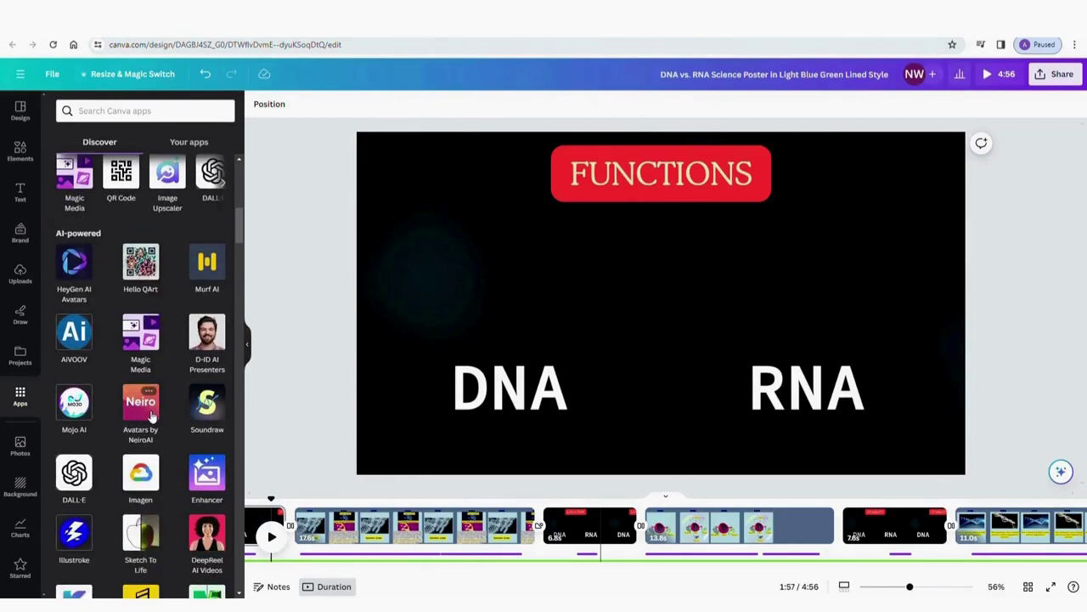
scroll(151, 414, down, 1)
scroll(156, 435, down, 1)
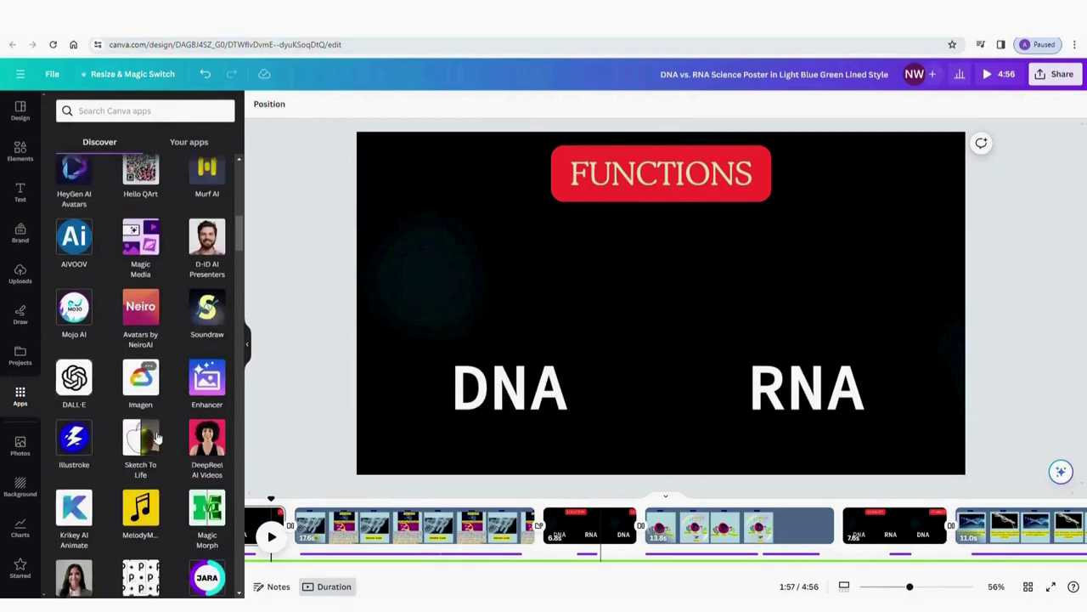
scroll(155, 435, down, 2)
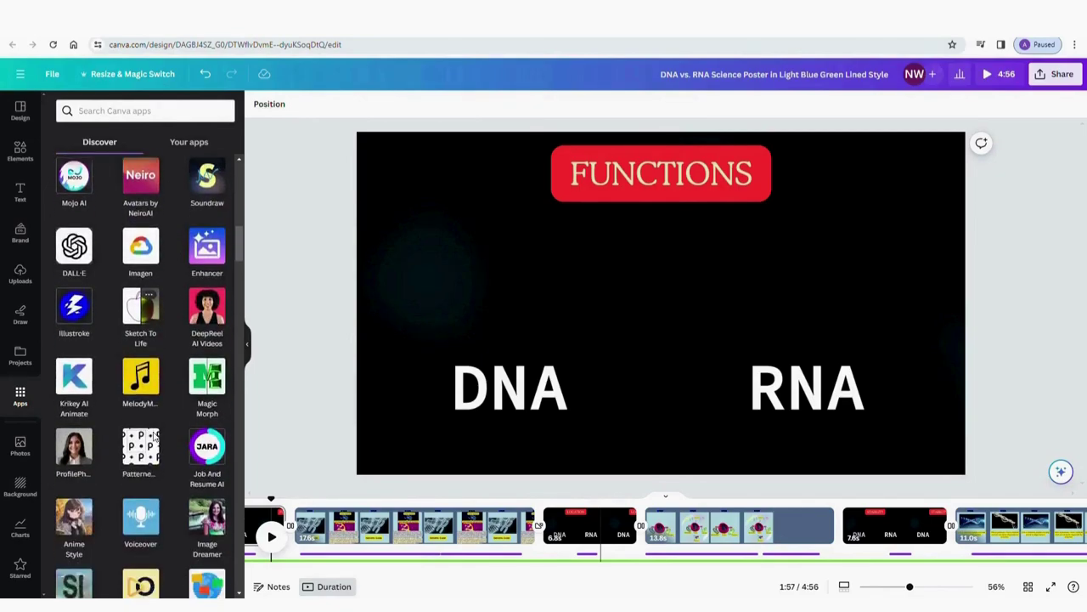
scroll(154, 436, down, 2)
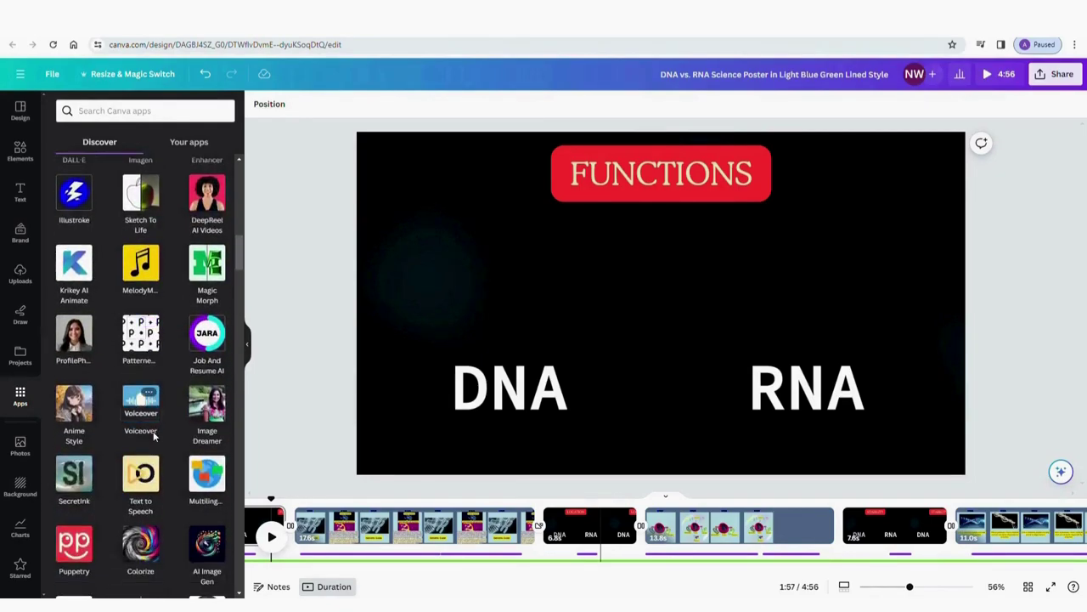
scroll(154, 437, down, 3)
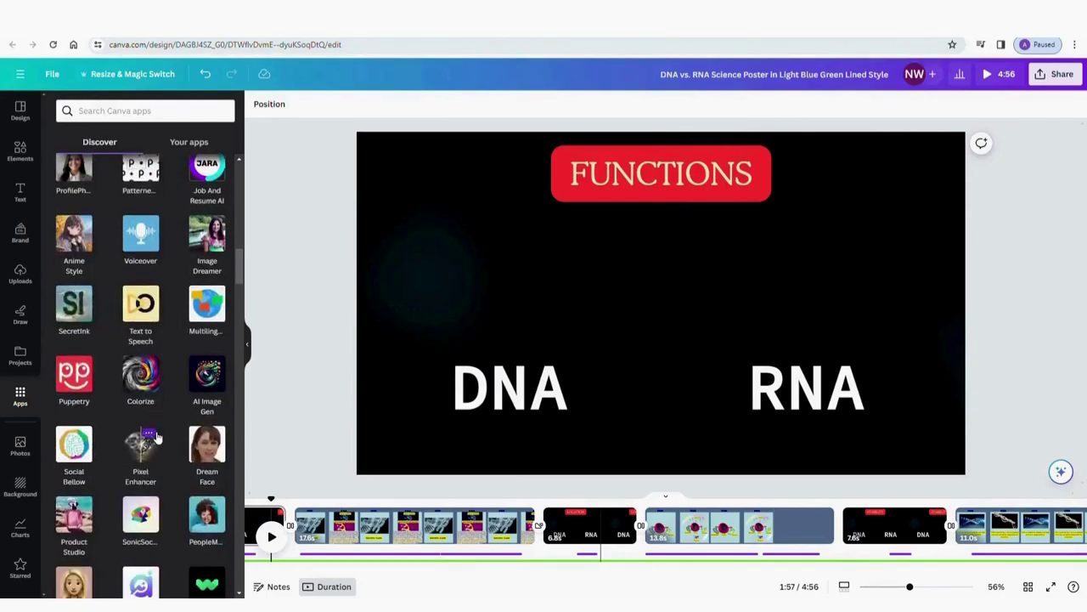
scroll(155, 436, down, 2)
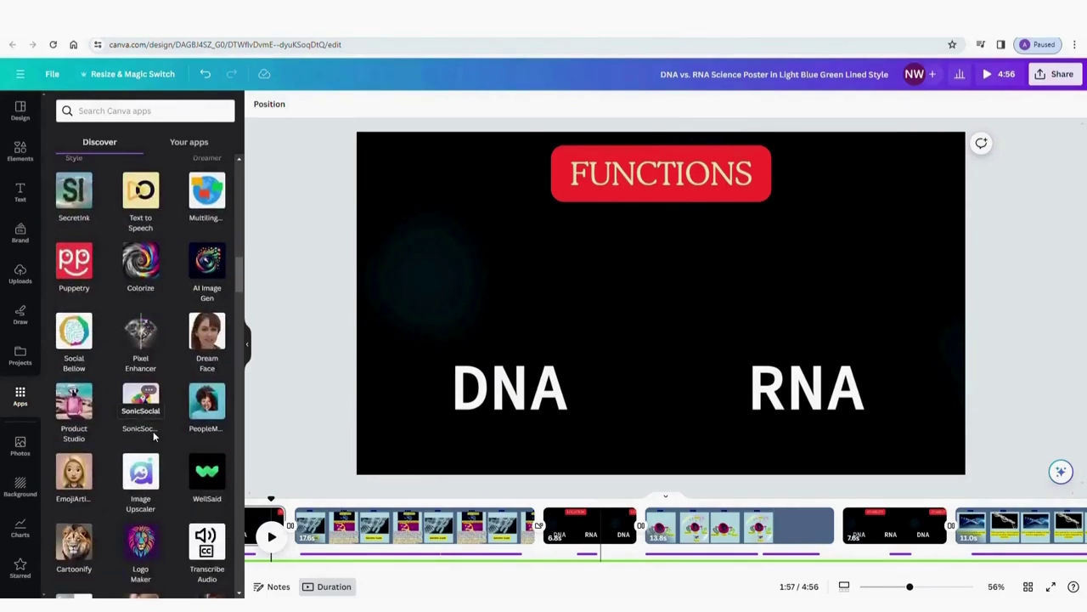
scroll(154, 436, down, 3)
scroll(154, 436, down, 3)
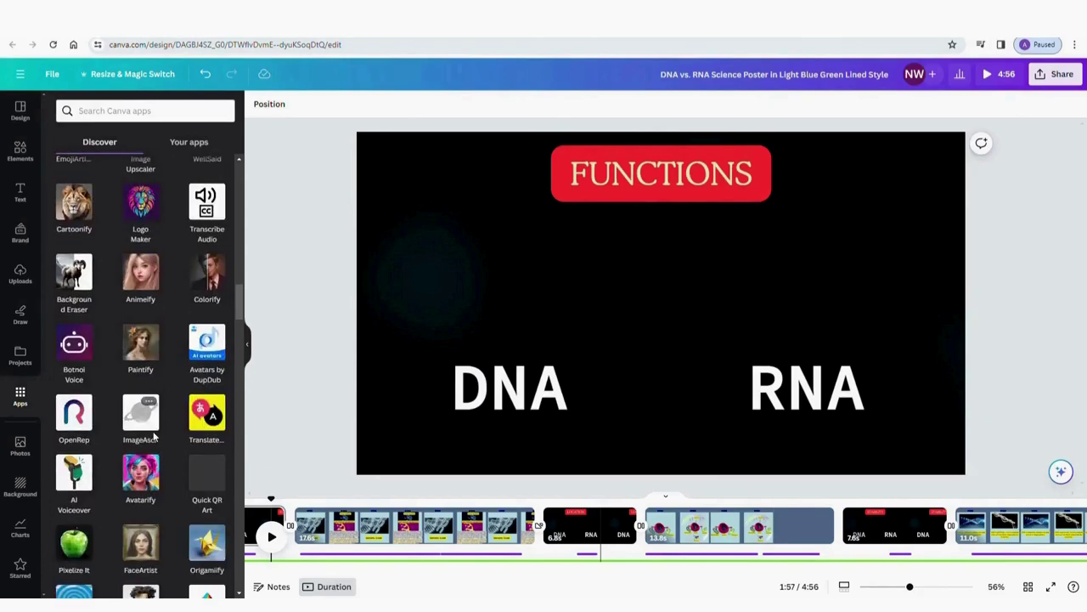
scroll(154, 435, down, 4)
Examine the "Create something new" apps, such as equation, QR code, frame and gradient makers, and look back over the AI-powered ones.
scroll(153, 436, down, 5)
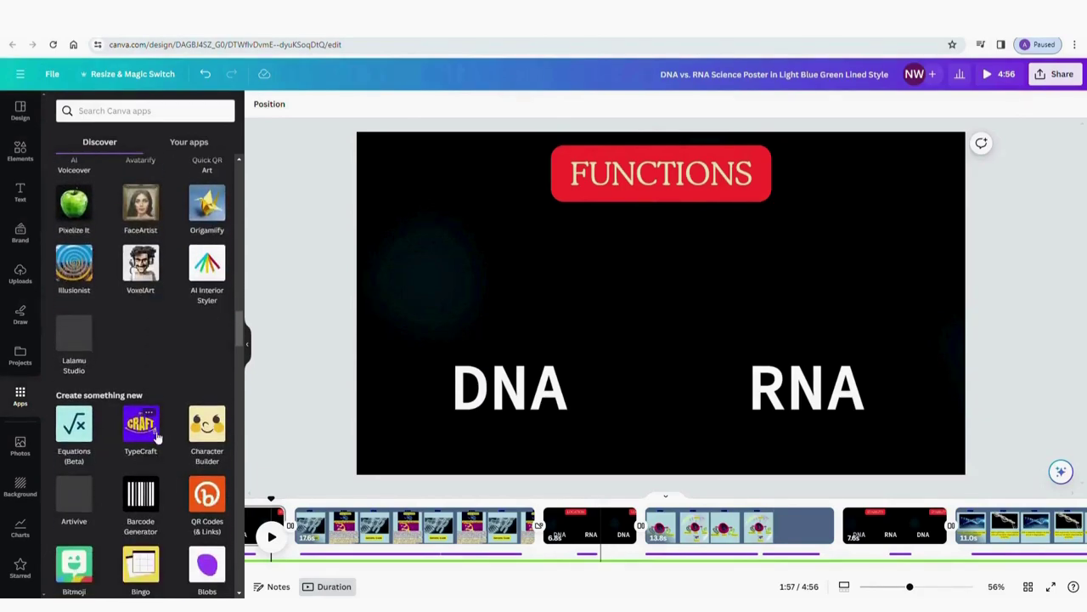
scroll(153, 436, down, 1)
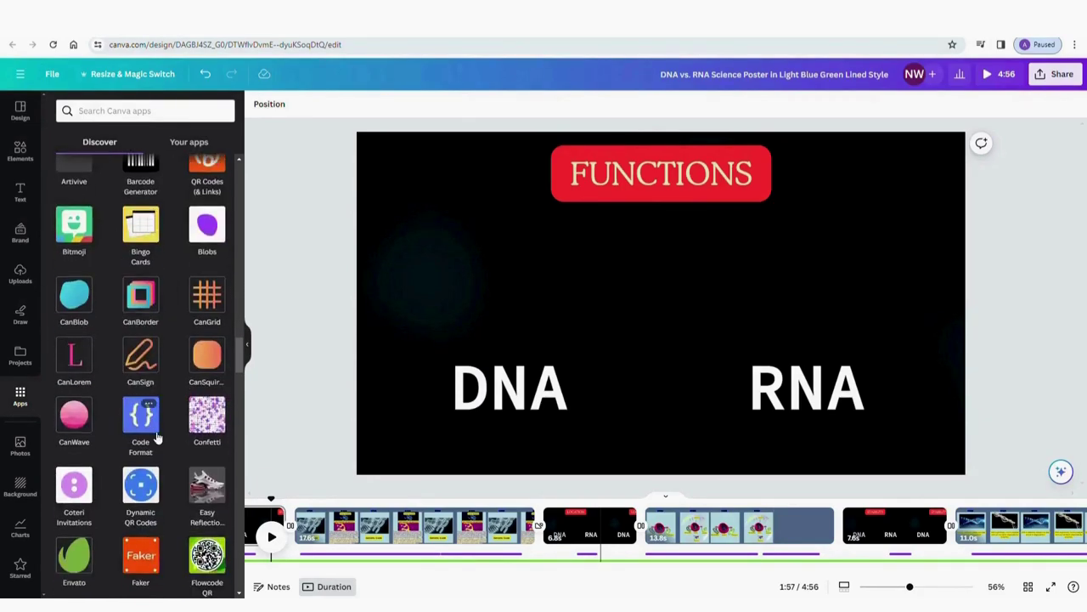
scroll(157, 437, down, 2)
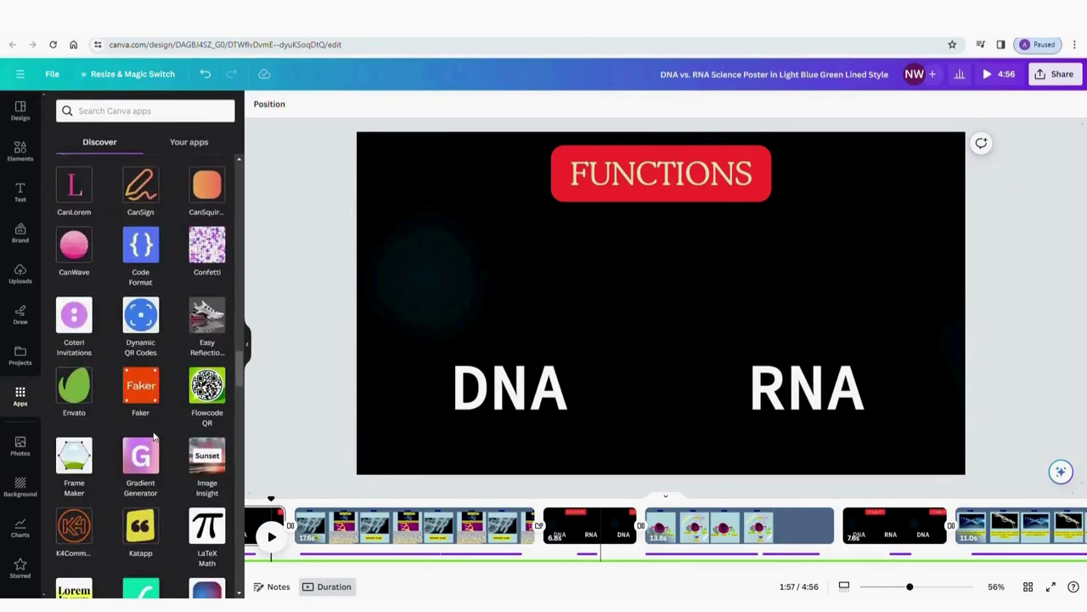
scroll(153, 436, down, 1)
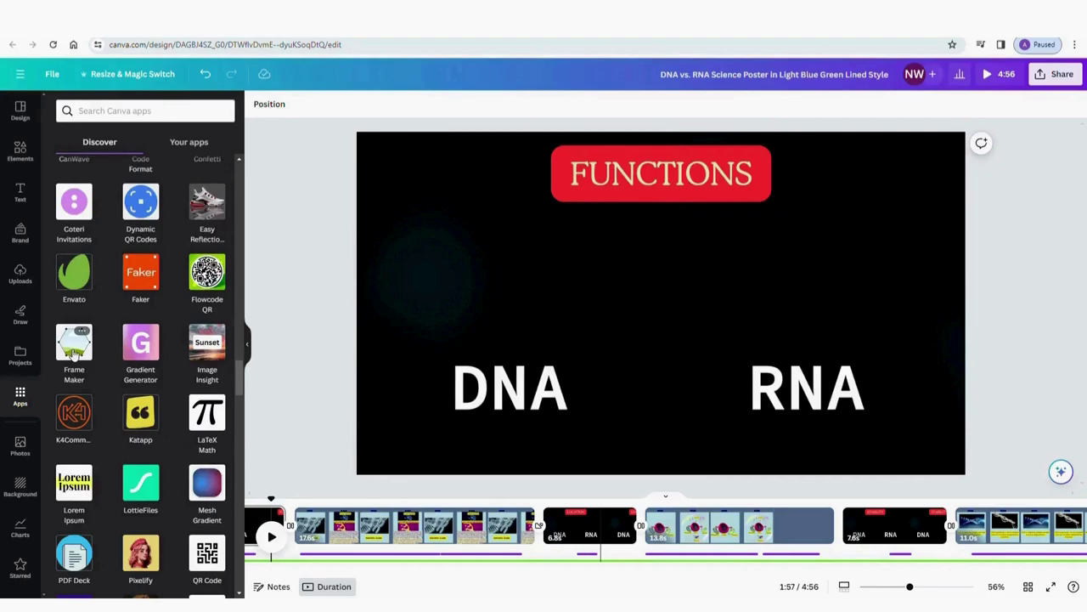
scroll(85, 407, down, 2)
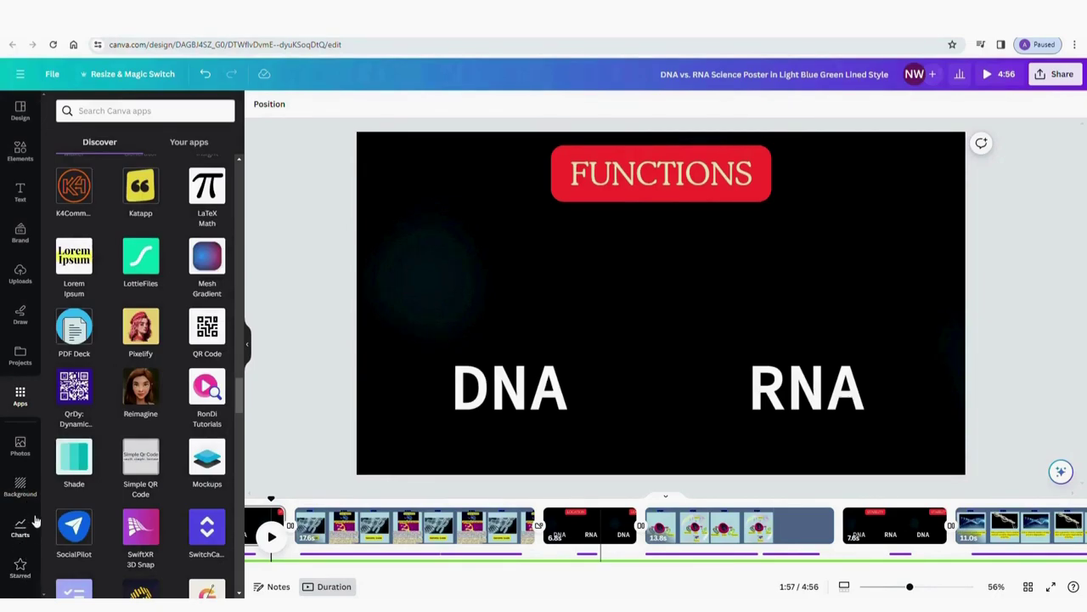
scroll(85, 230, up, 8)
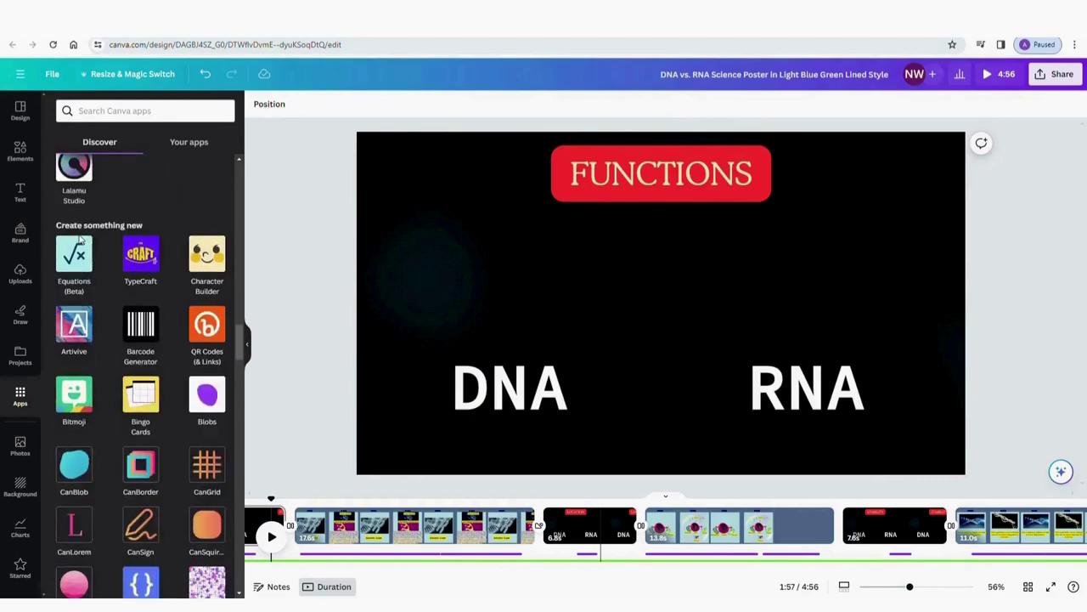
scroll(81, 240, down, 2)
scroll(81, 239, down, 2)
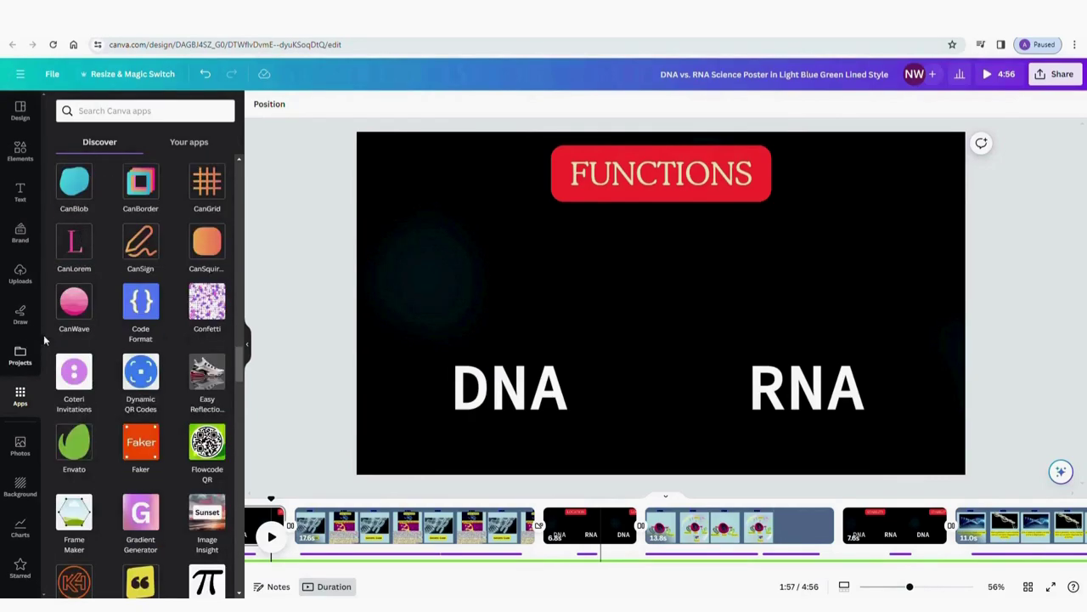
scroll(124, 272, down, 10)
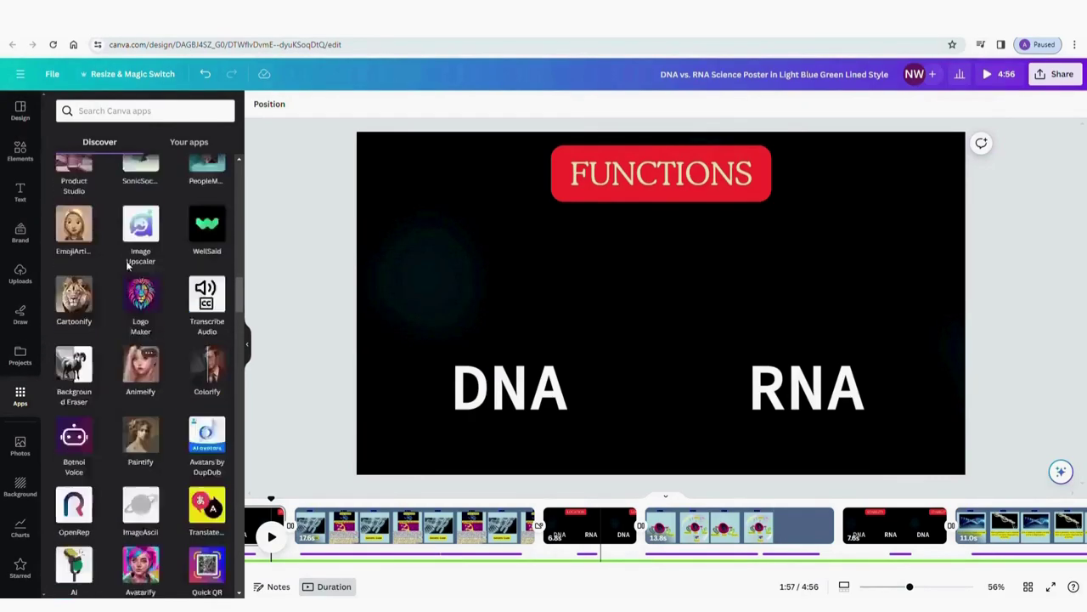
scroll(128, 266, up, 4)
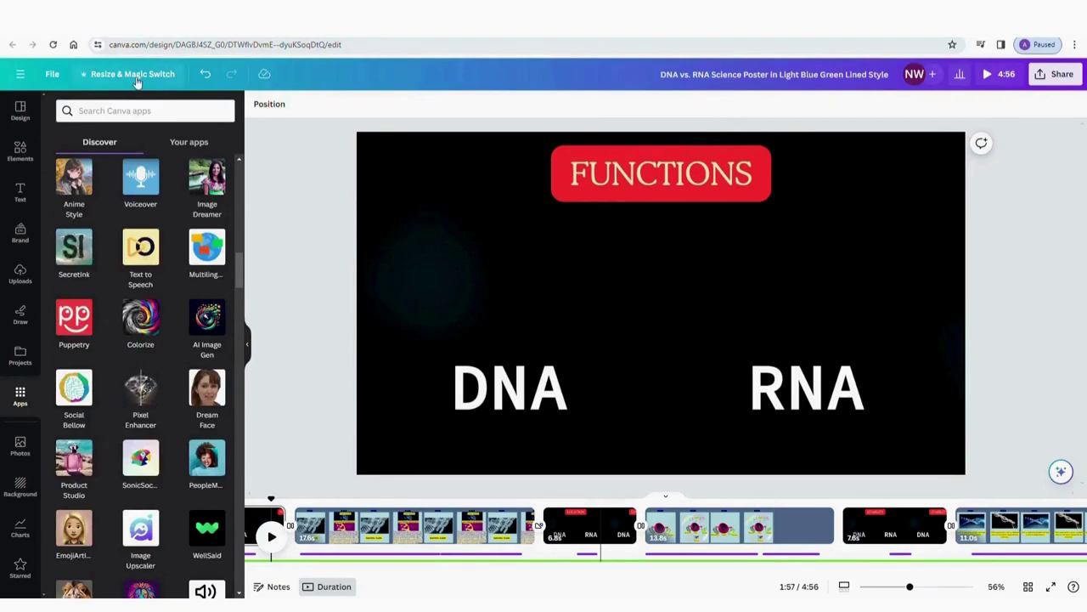
Translate all pages of the design into Urdu as a copy and open the translated video in the browser.
click(136, 76)
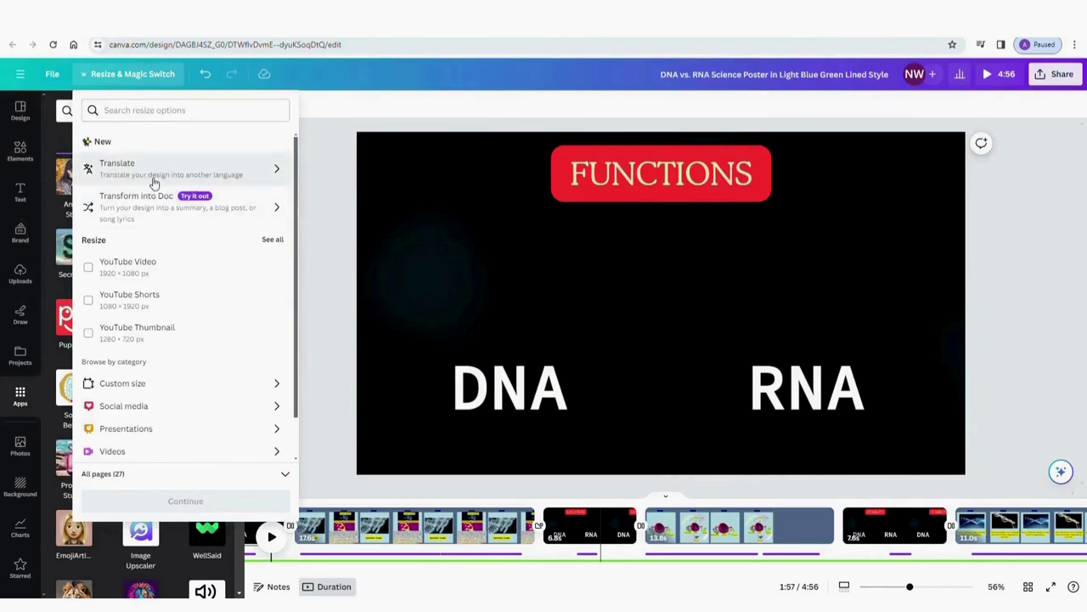
click(156, 180)
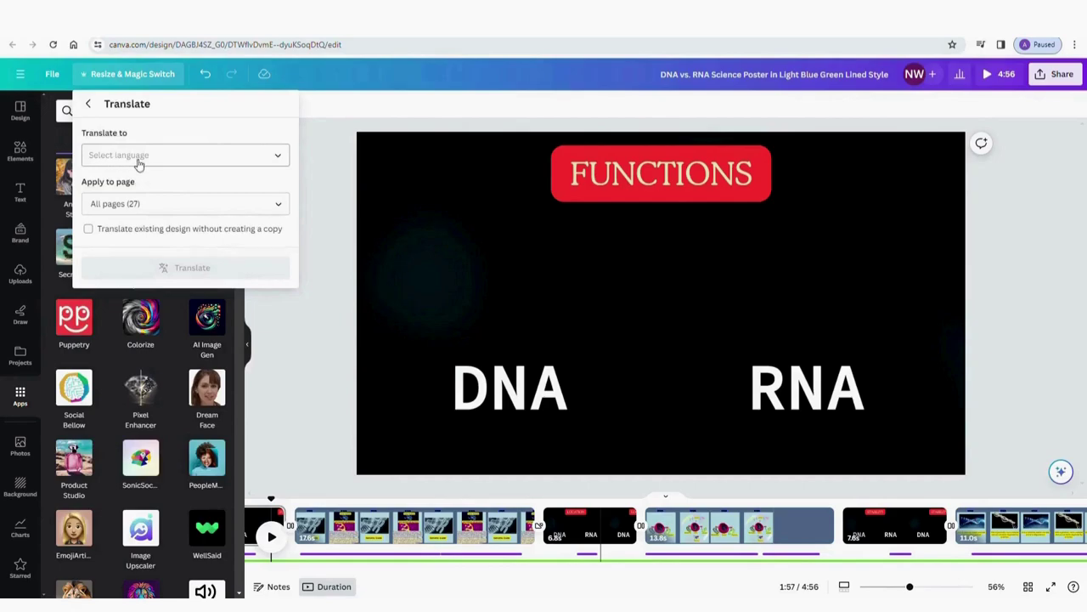
click(281, 157)
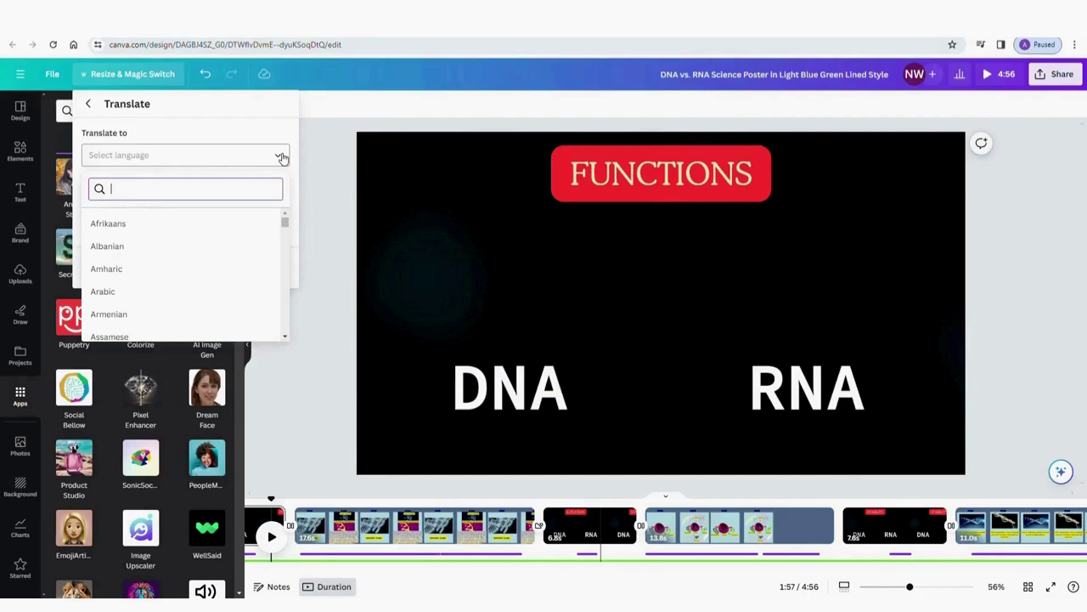
text(urdu)
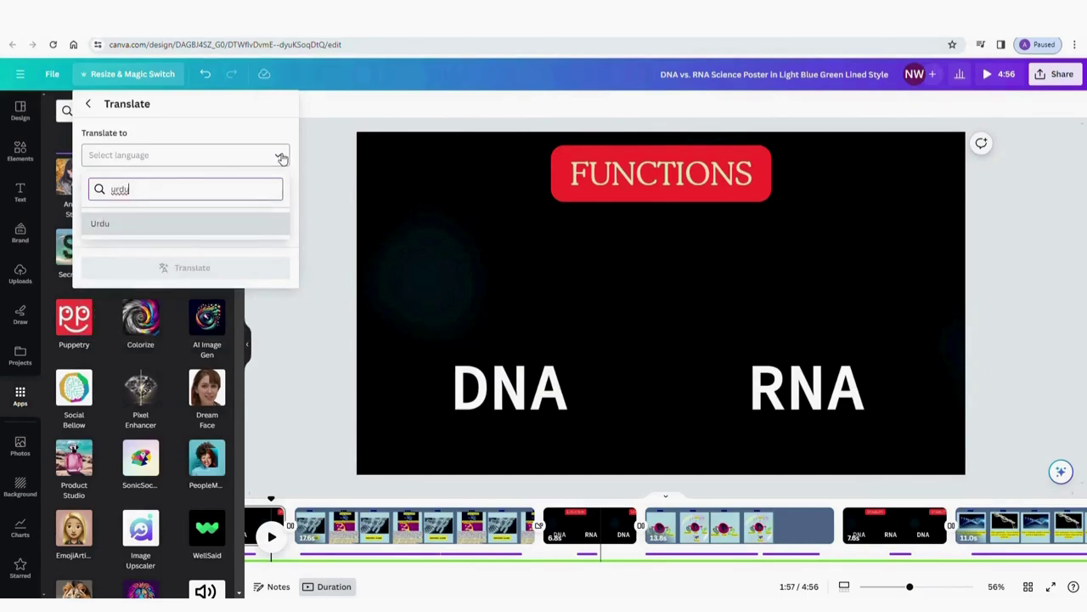
click(102, 225)
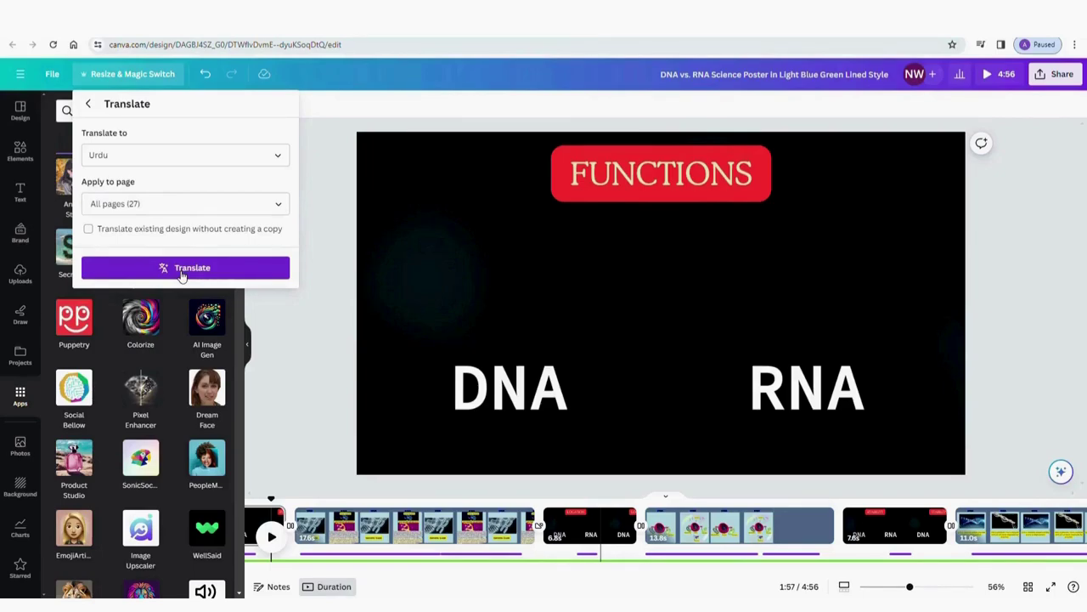
click(171, 268)
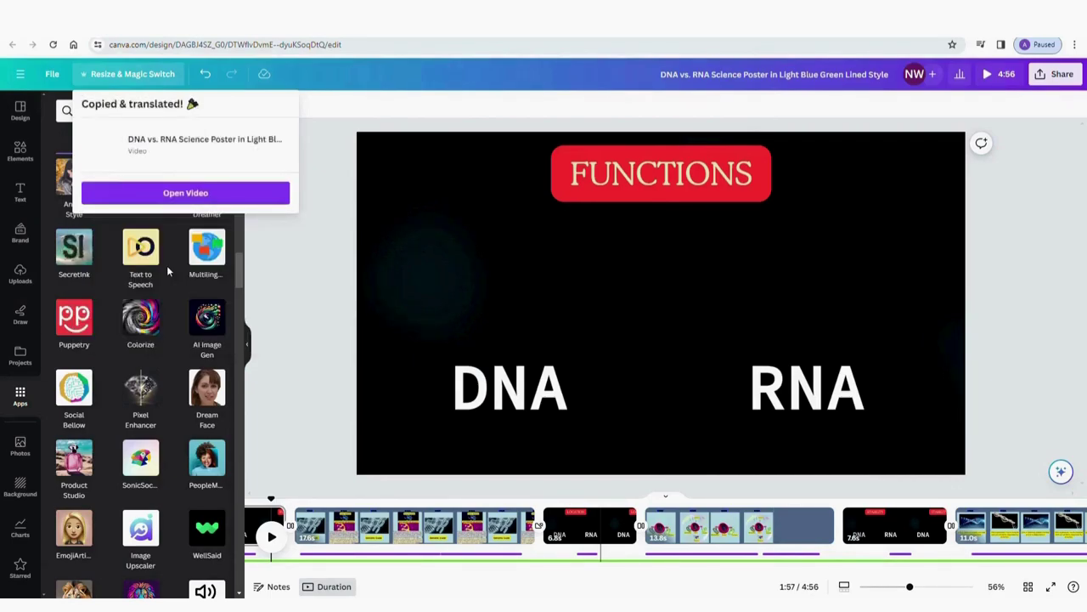
click(214, 194)
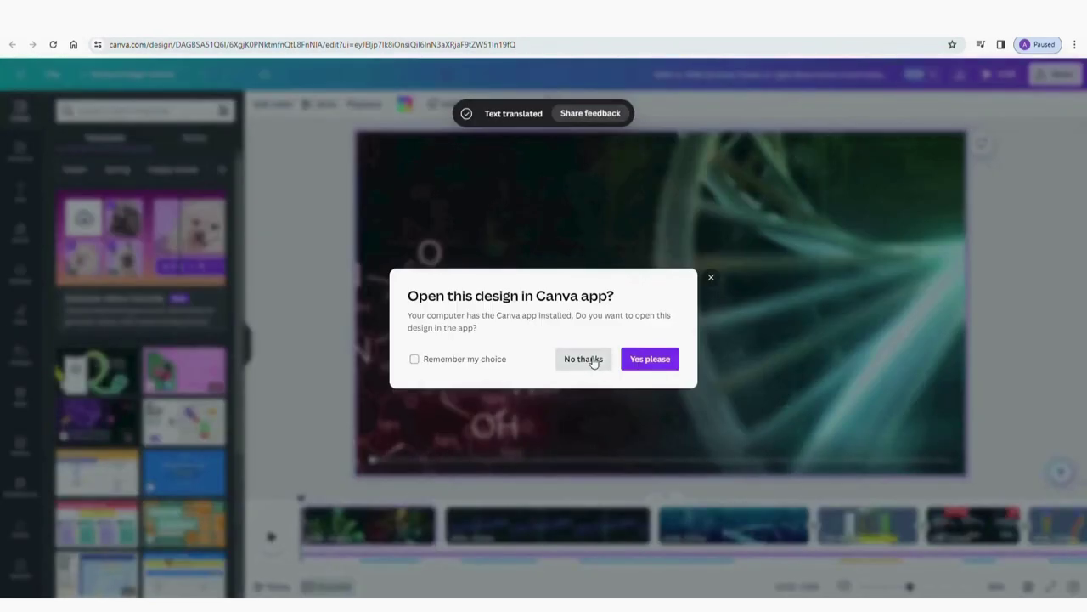
click(583, 359)
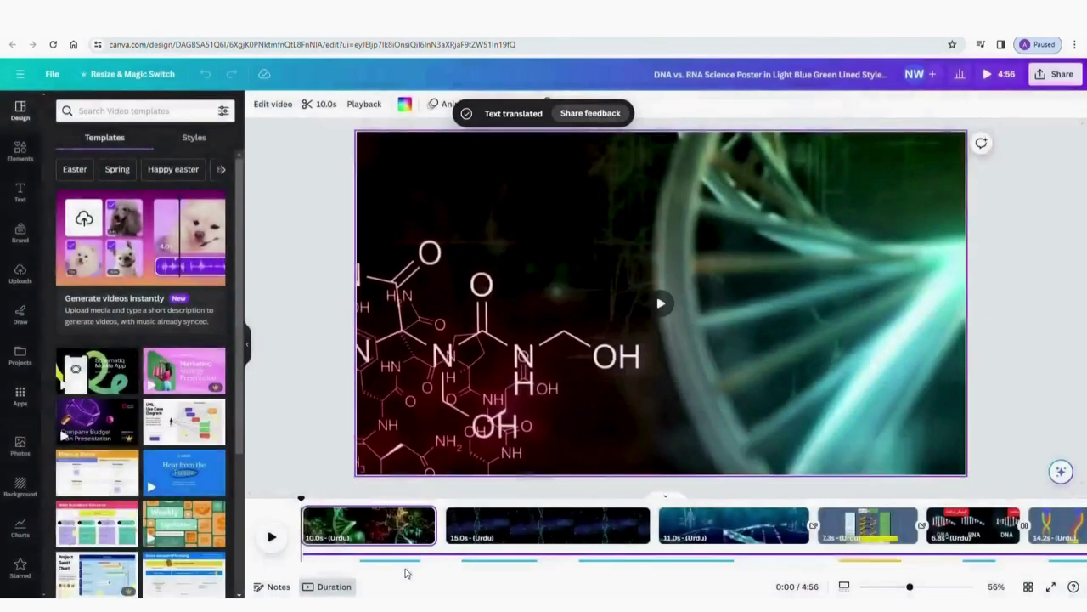
Try inserting "oojko" into the yellow Urdu caption on the DNA and RNA comparison page and undo the test edit.
scroll(413, 577, right, 5)
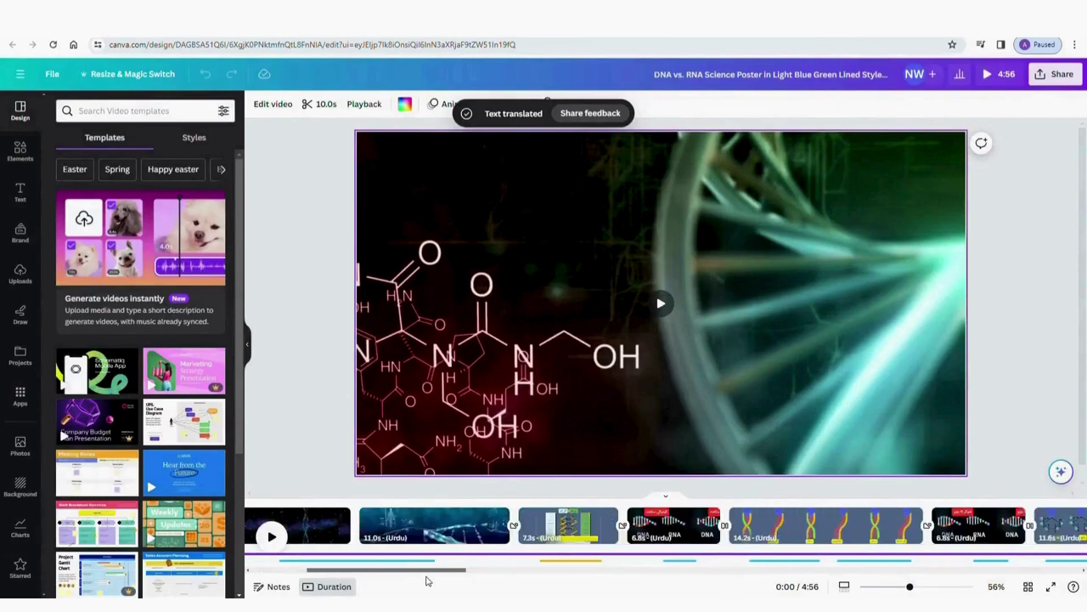
scroll(428, 581, right, 3)
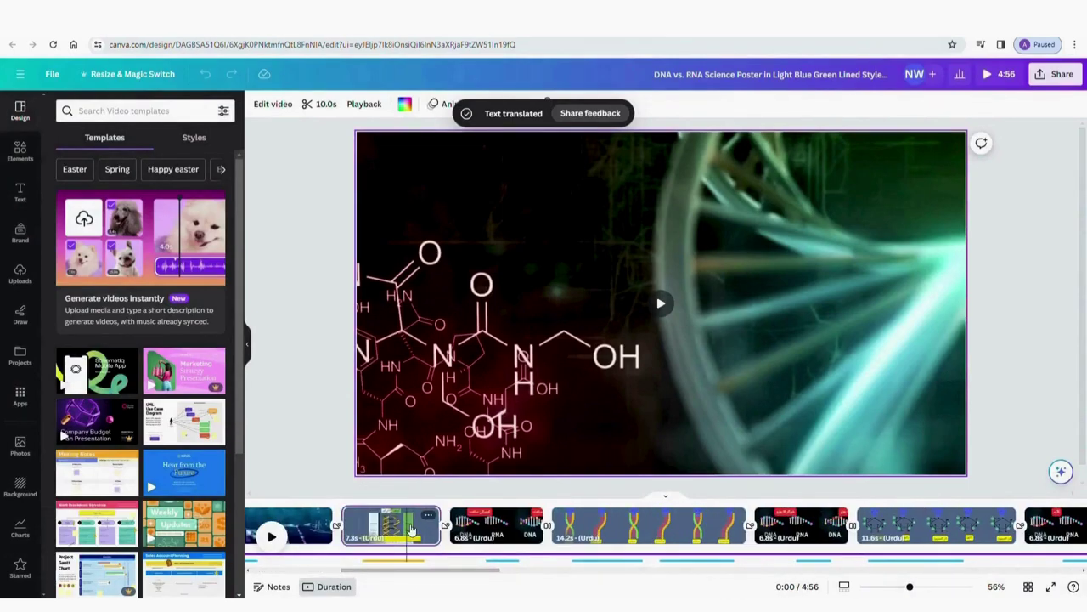
click(386, 533)
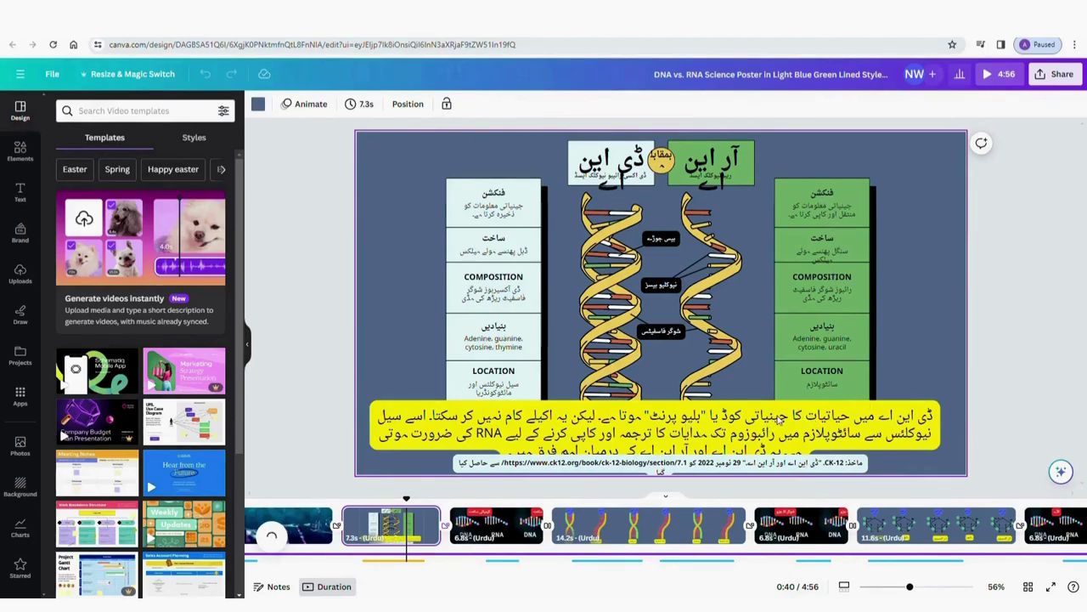
click(778, 419)
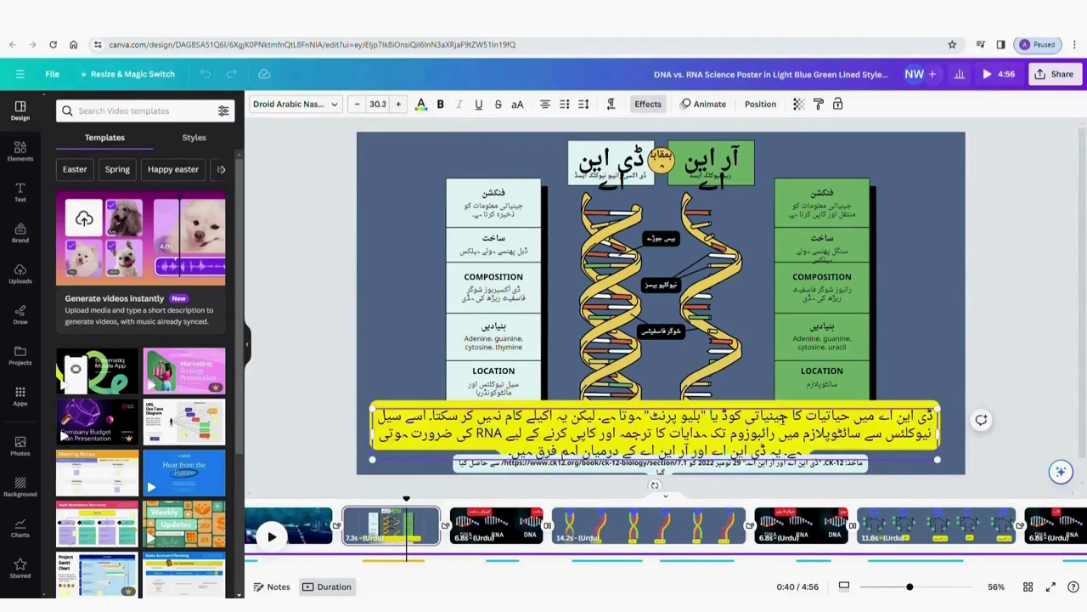
click(759, 416)
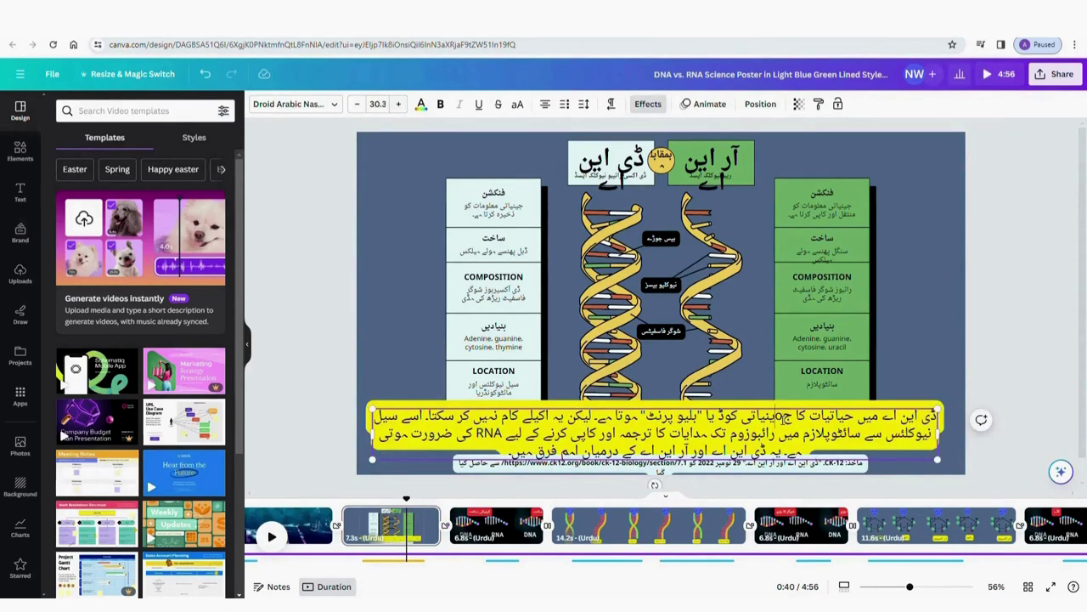
text(oo)
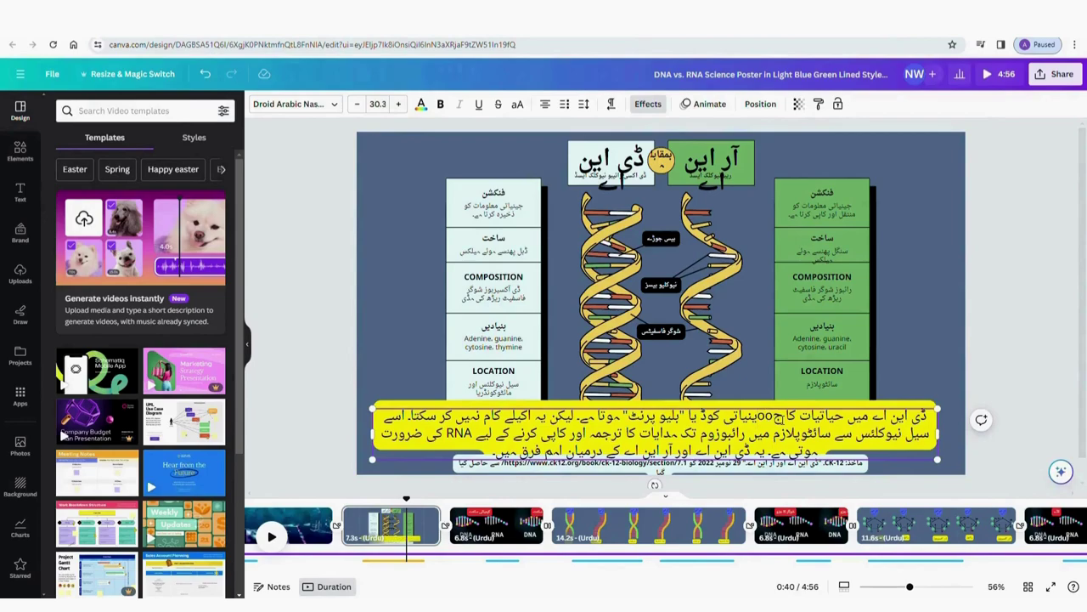
text(jko)
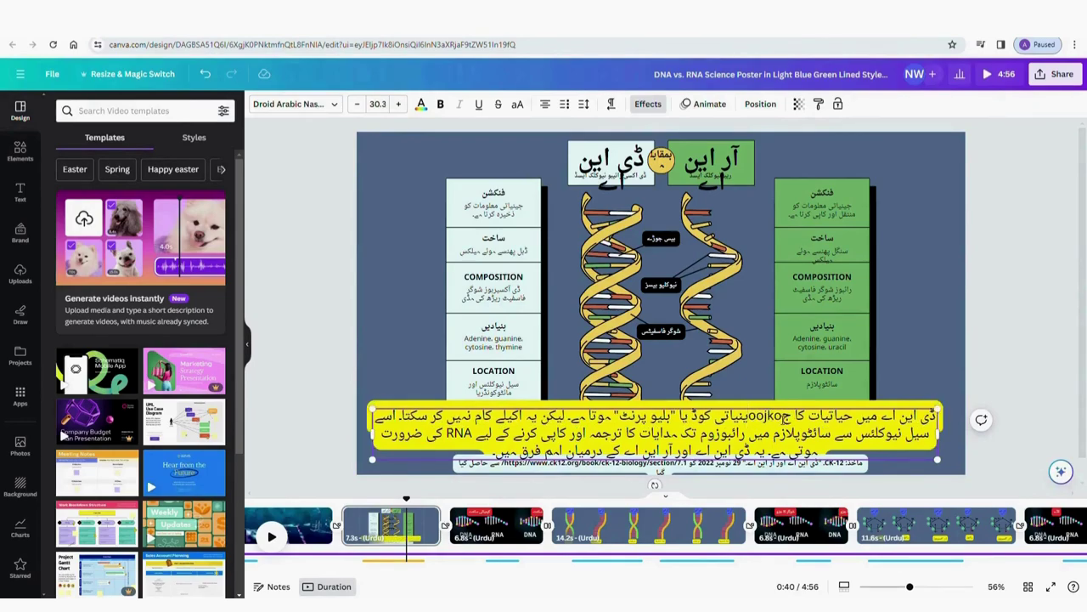
key(ctrl+z)
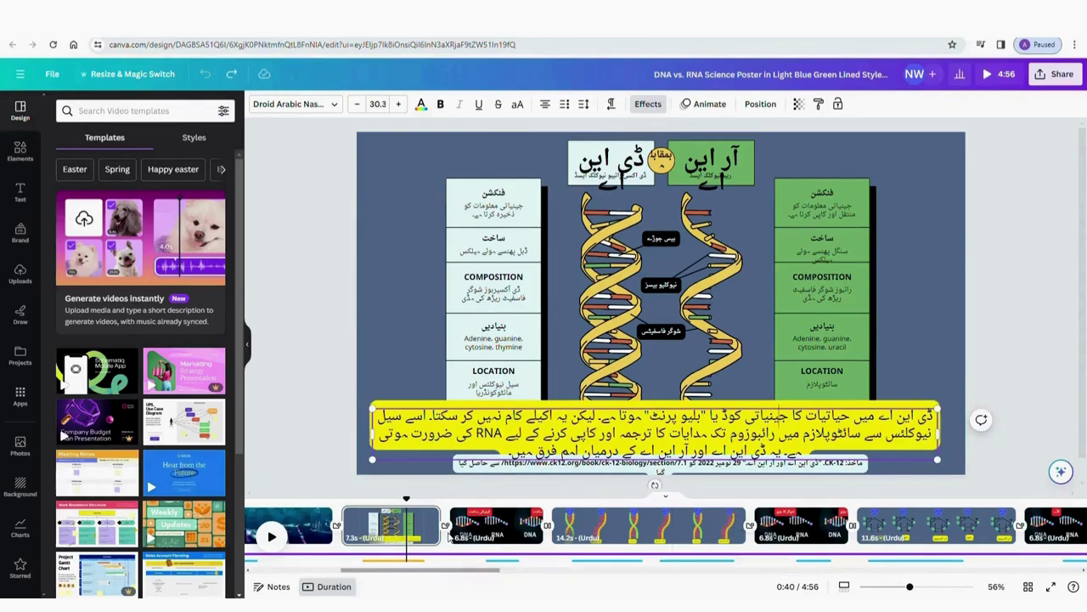
Review the translated titles and labels on the following pages, from the chemical structure title page to the types of RNA page.
click(480, 531)
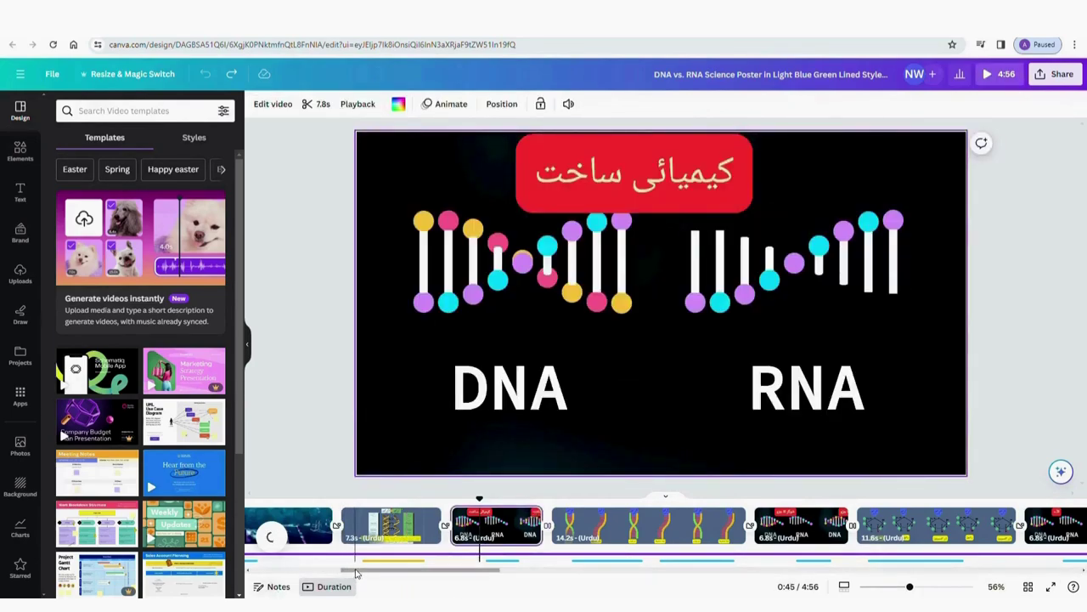
drag(344, 573, 405, 572)
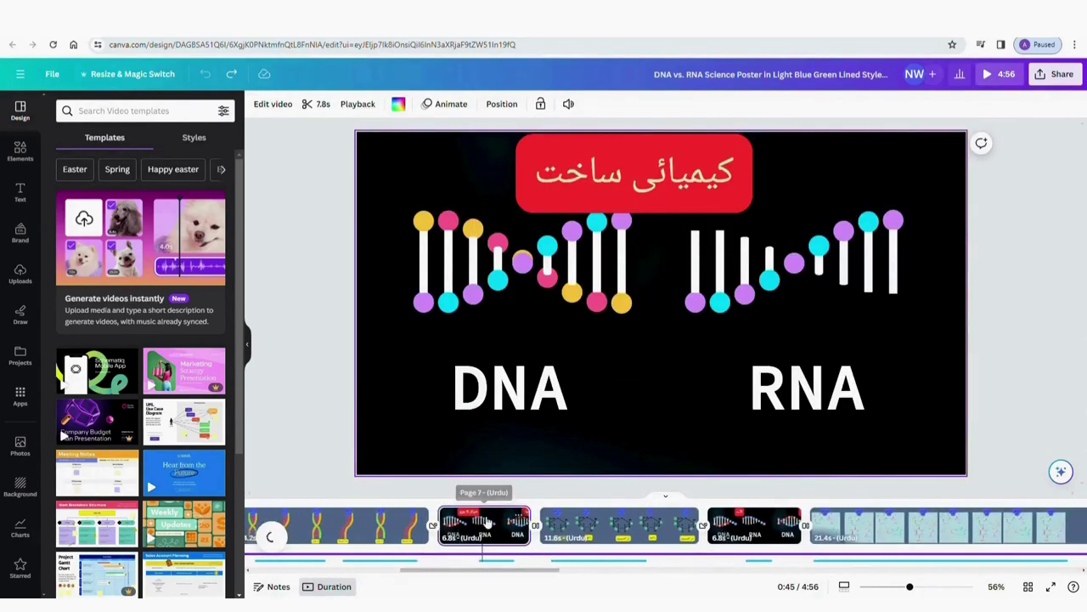
click(482, 522)
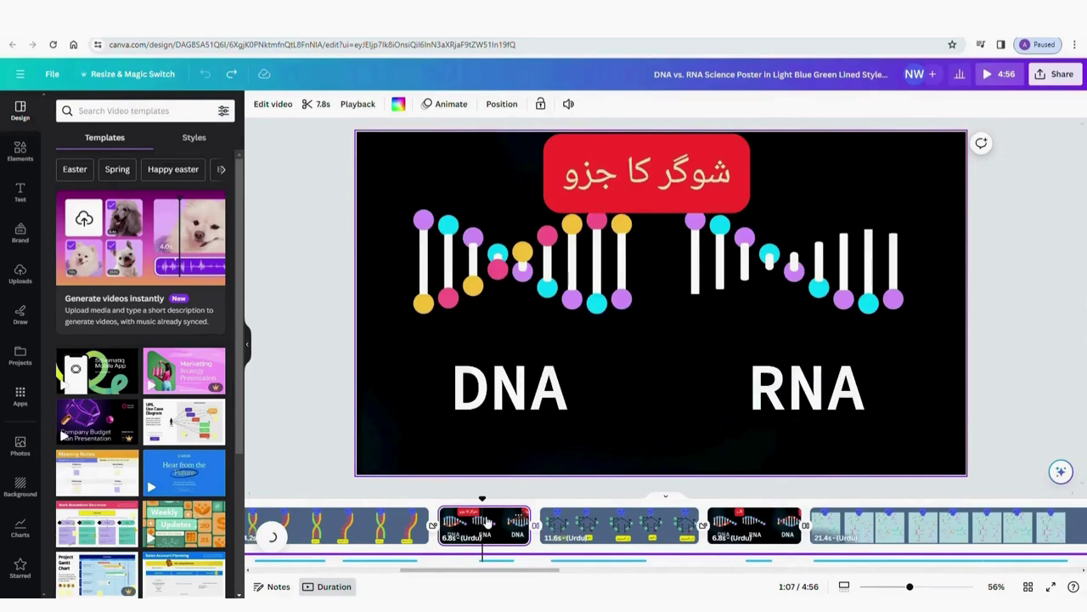
click(633, 529)
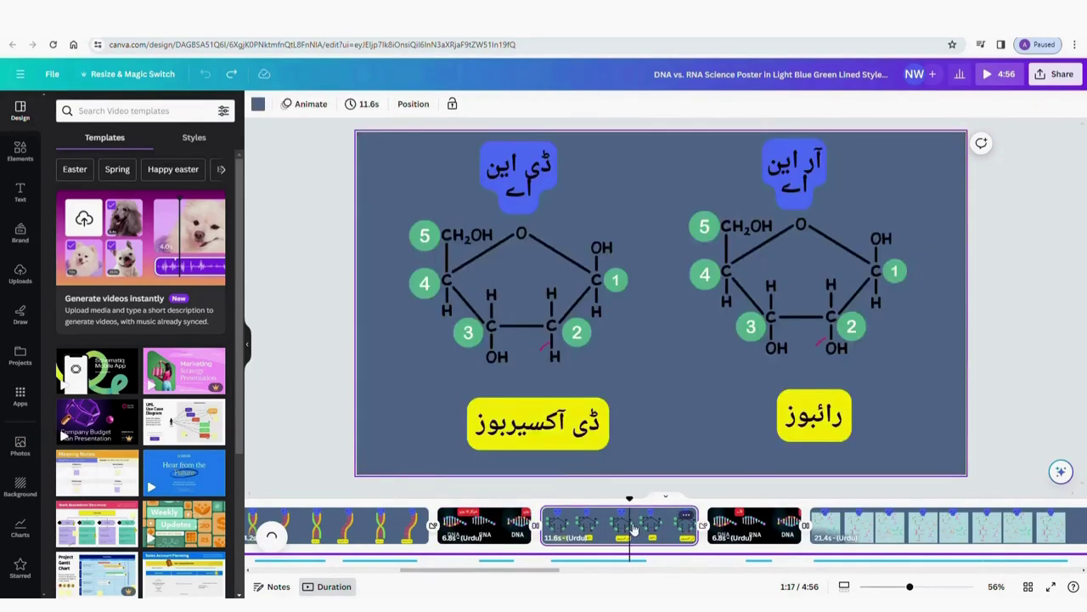
click(753, 523)
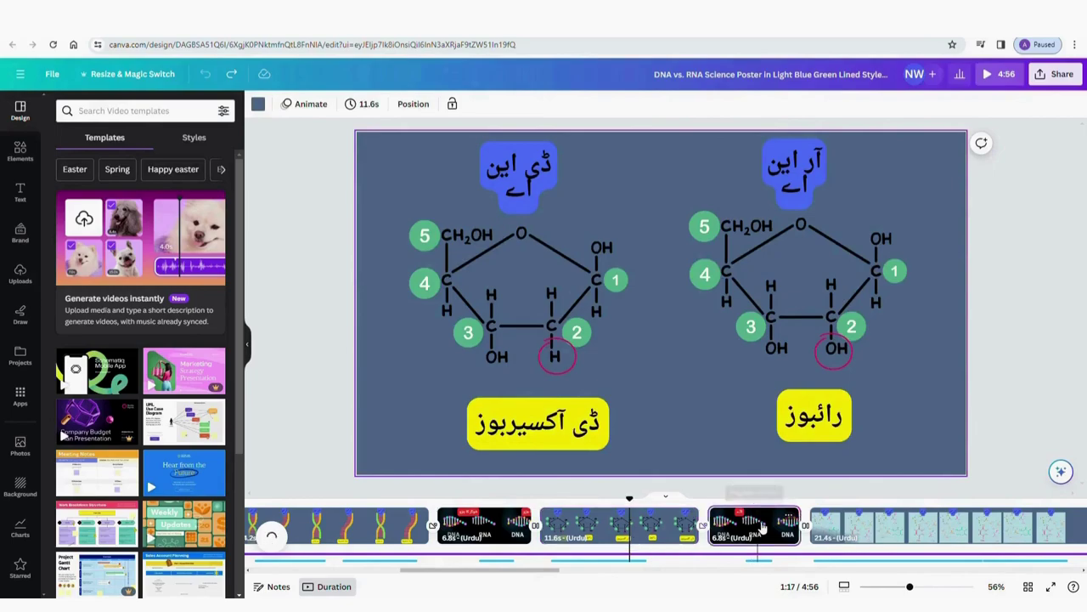
click(879, 527)
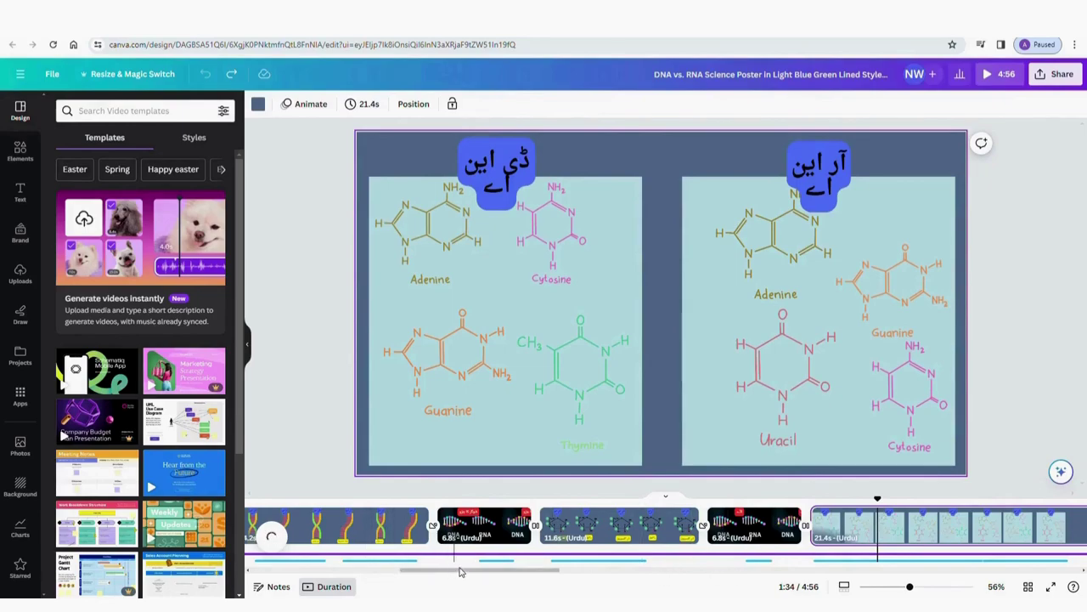
scroll(522, 574, right, 4)
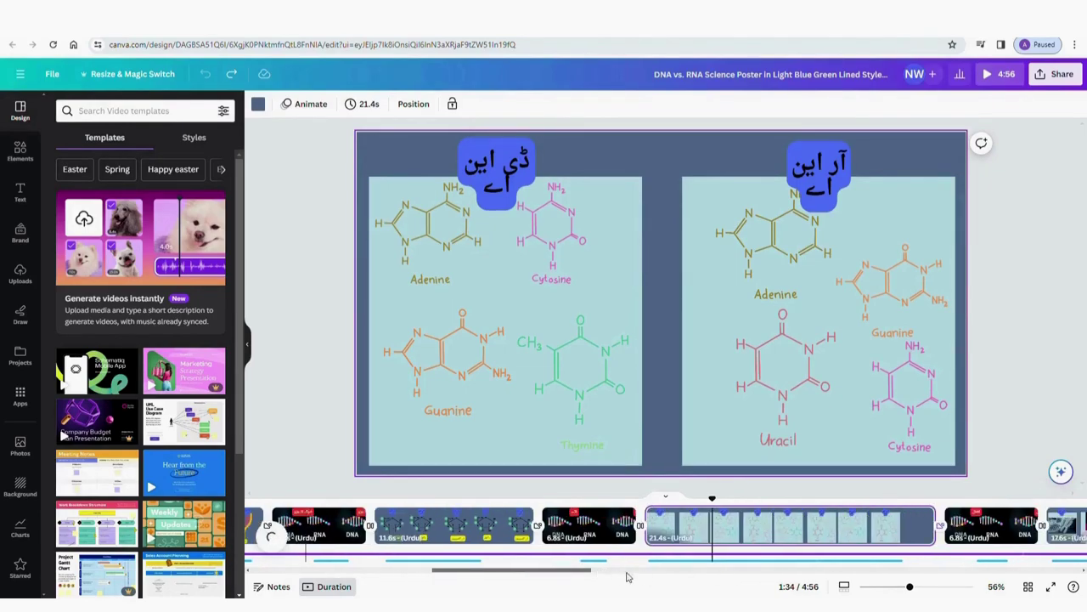
scroll(645, 576, right, 5)
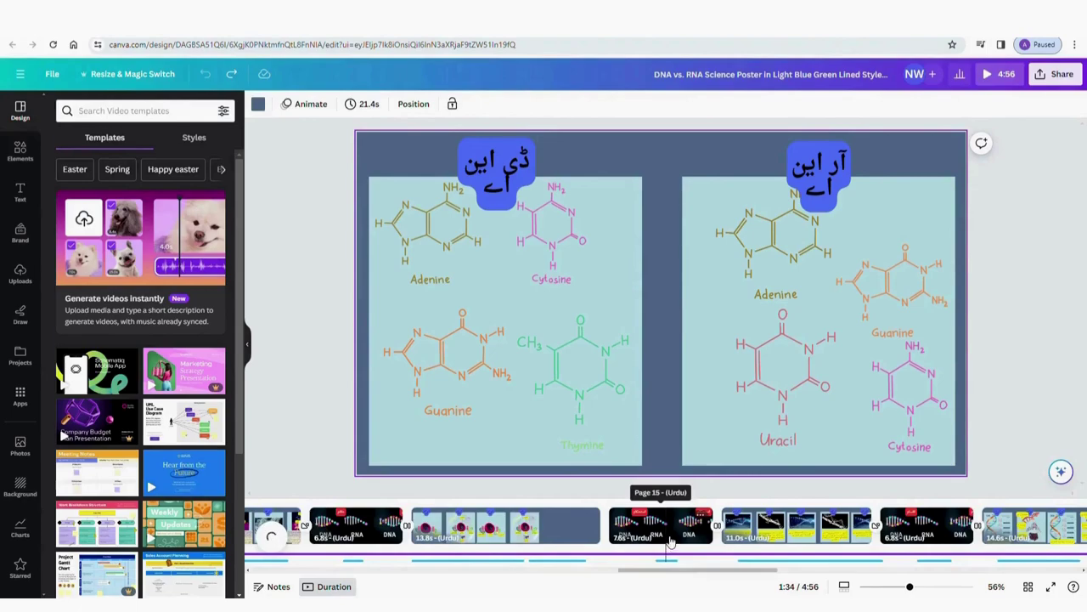
click(670, 541)
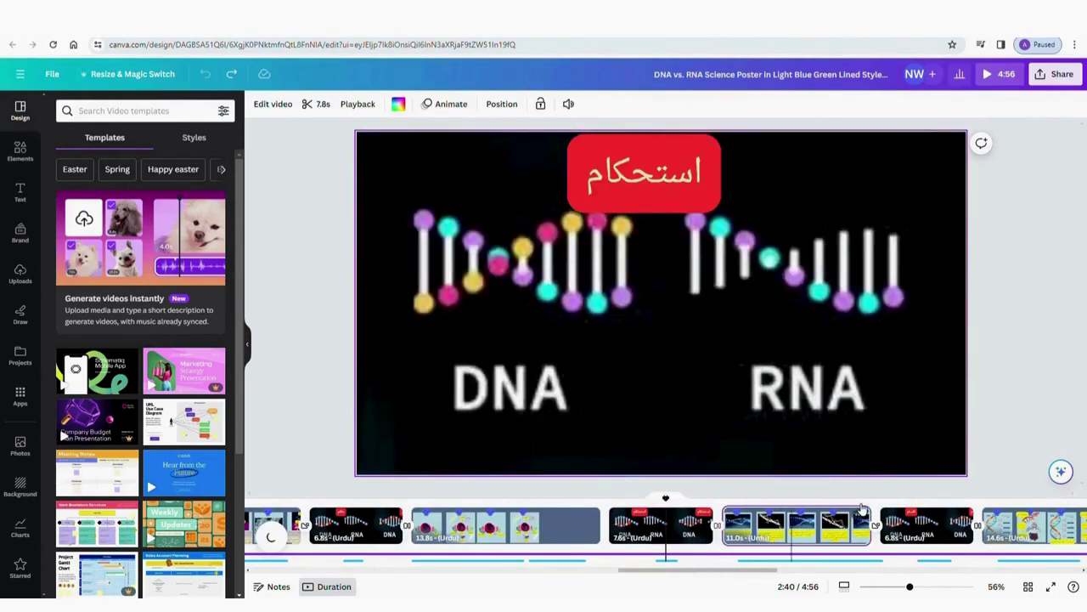
click(903, 528)
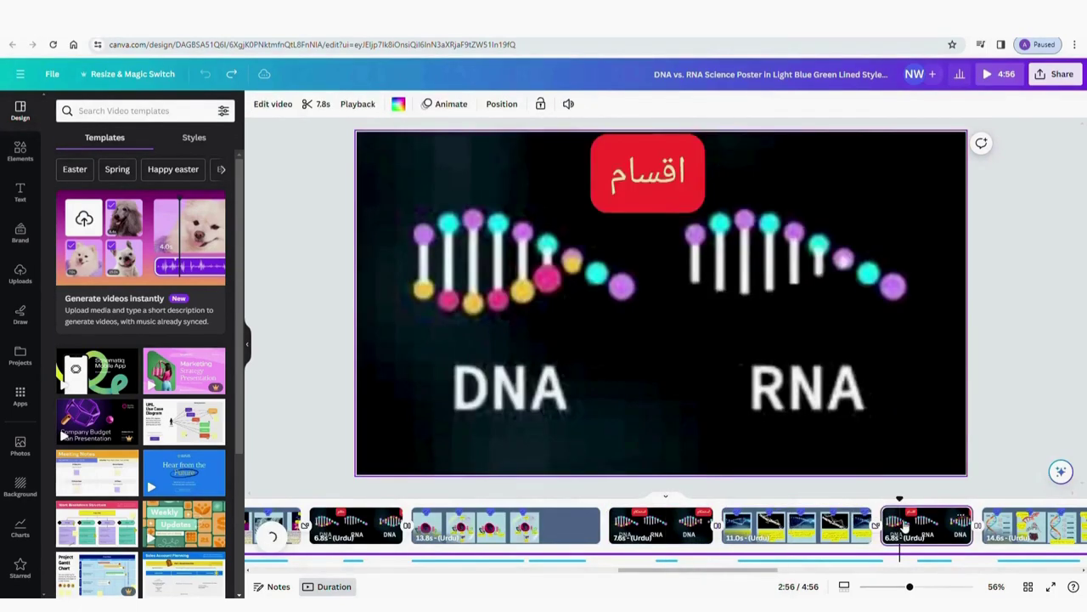
click(1042, 528)
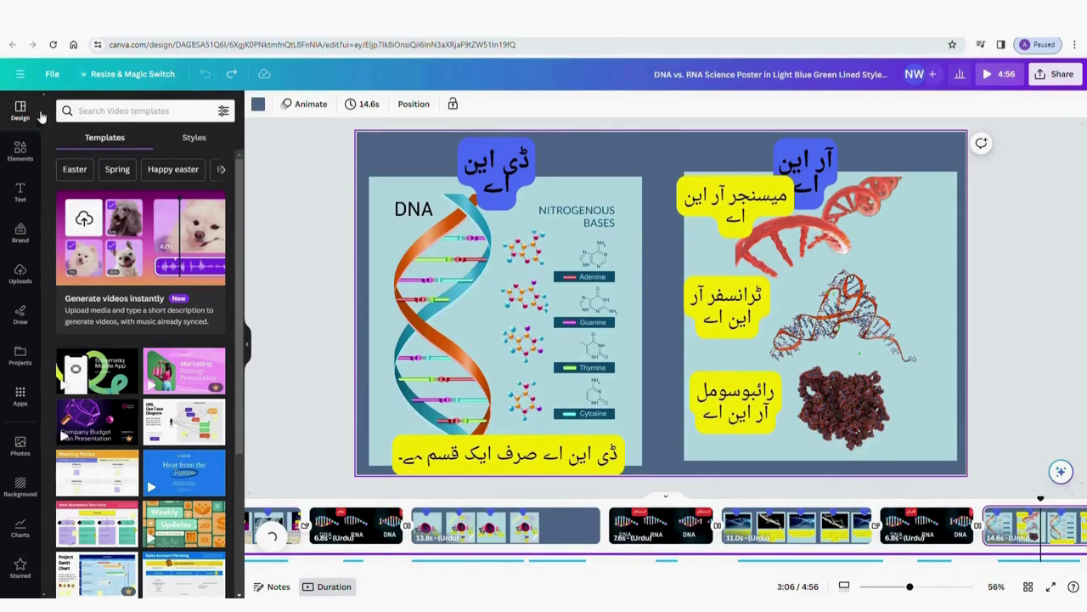
Try to transform the translated design into a document using the Summary text format.
click(133, 75)
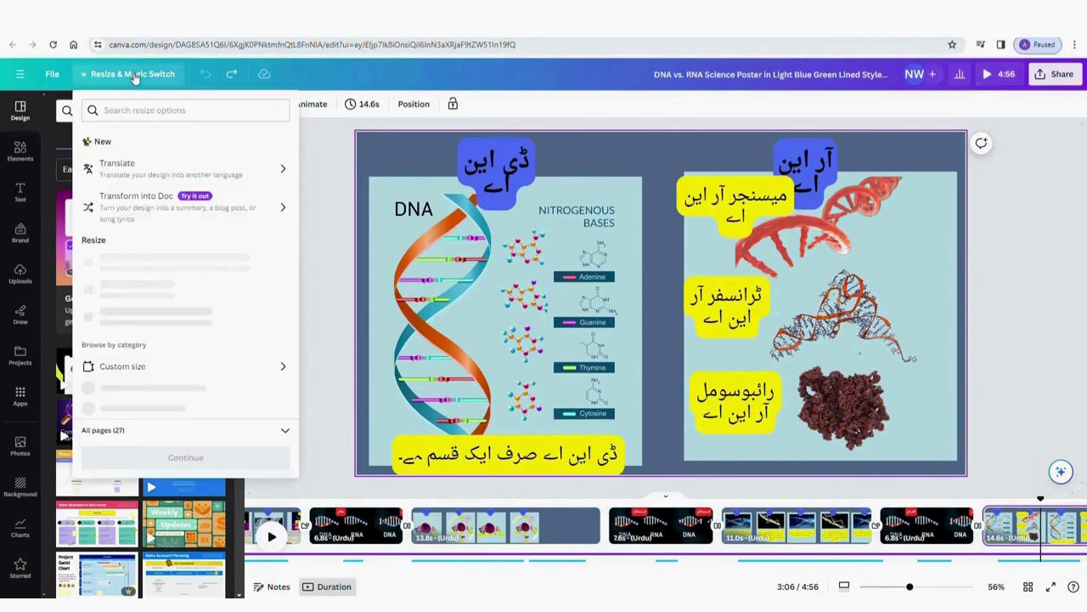
click(133, 204)
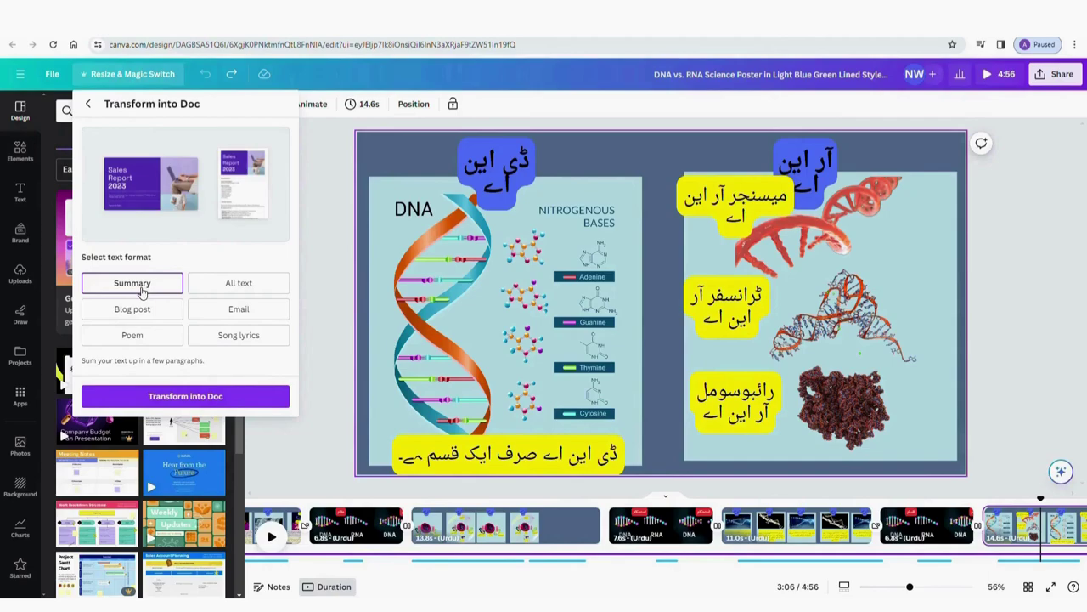
click(197, 397)
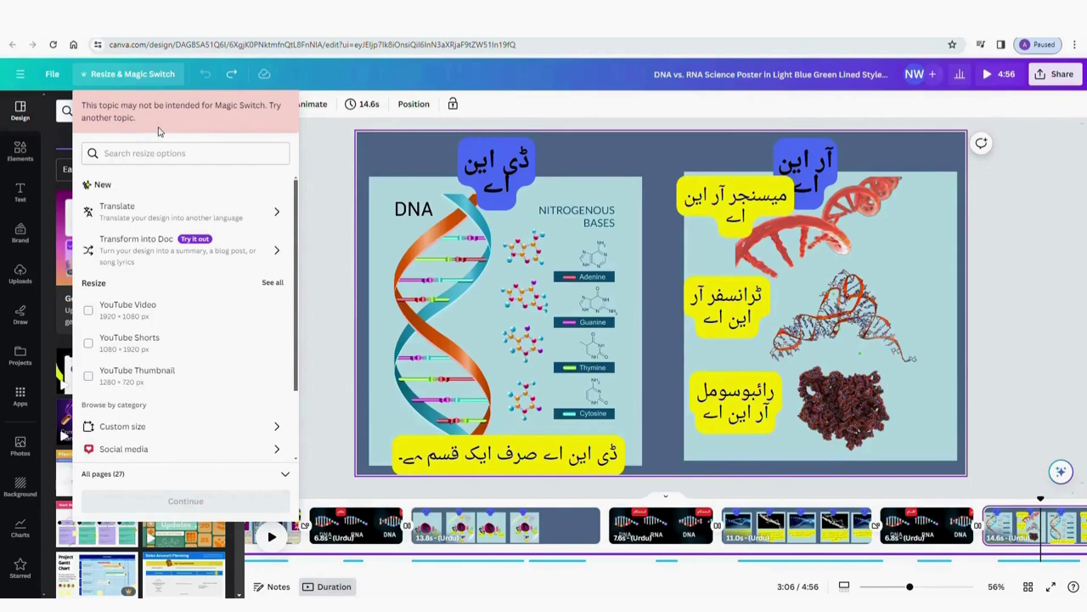
Select the YouTube Shorts size for resizing all pages and look through the social media resize formats.
scroll(175, 225, down, 2)
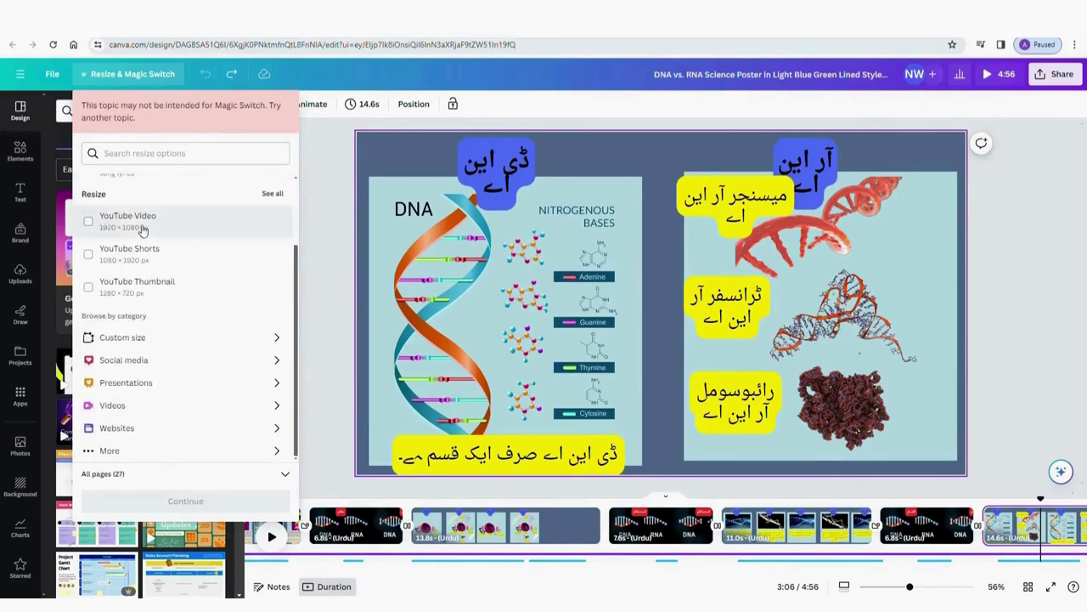
click(89, 254)
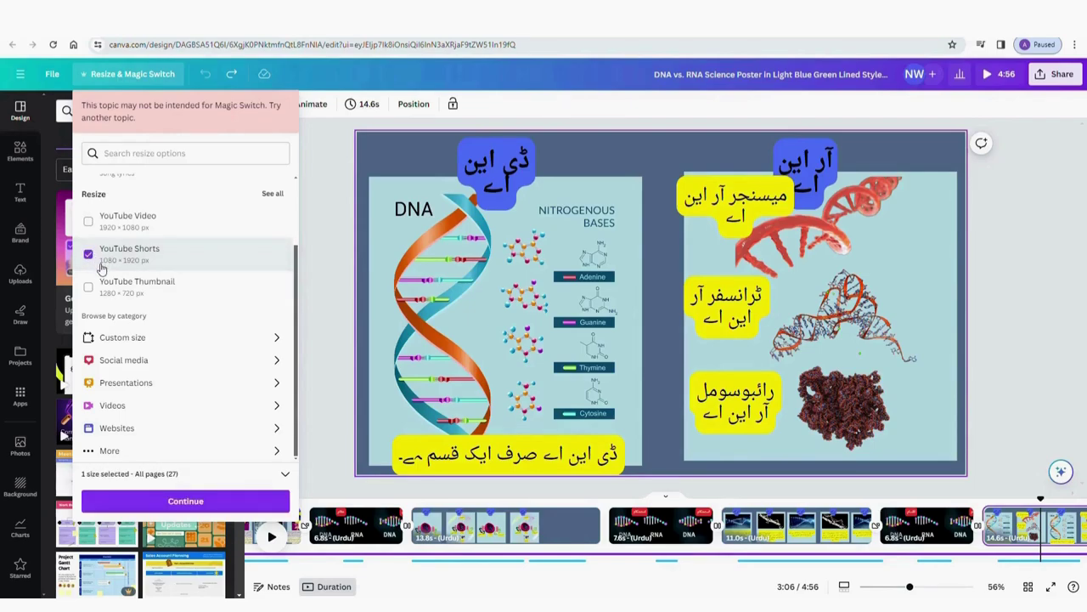
click(145, 362)
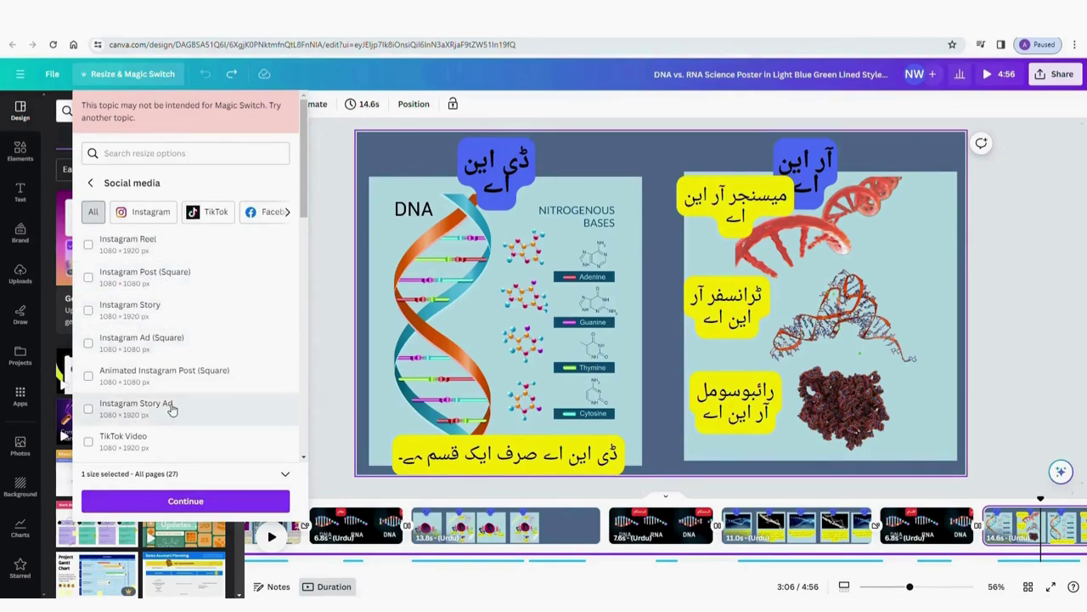
scroll(166, 417, down, 2)
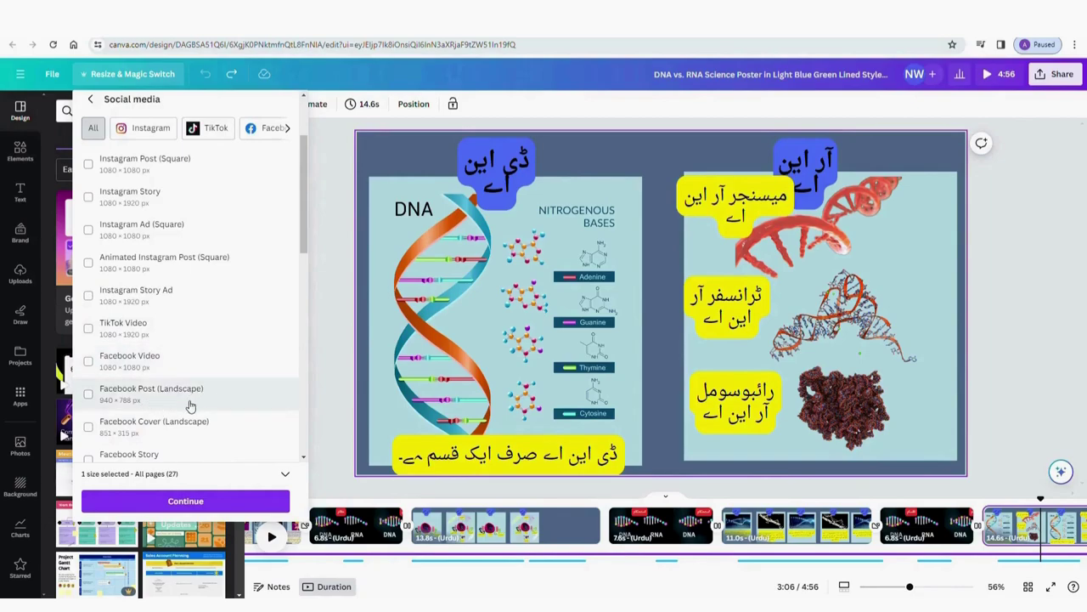
scroll(174, 404, down, 2)
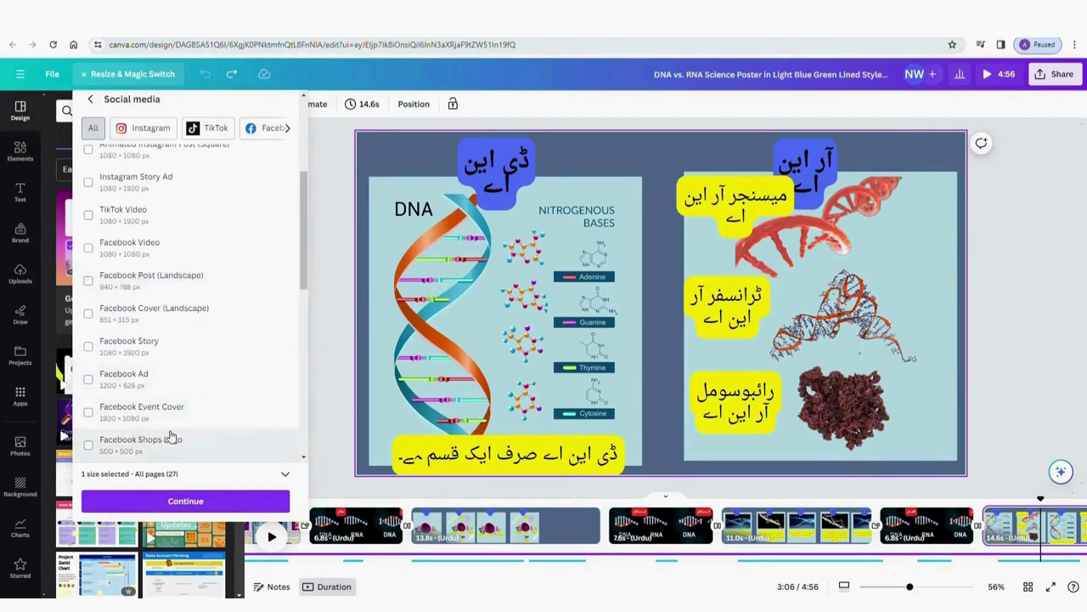
scroll(166, 437, down, 1)
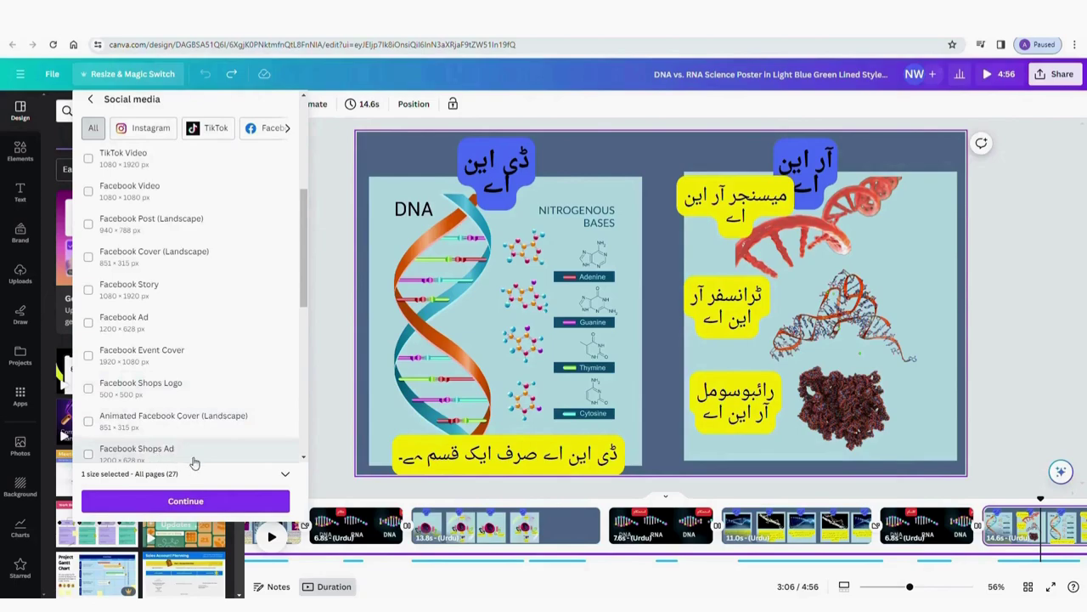
scroll(212, 406, down, 5)
scroll(212, 406, down, 3)
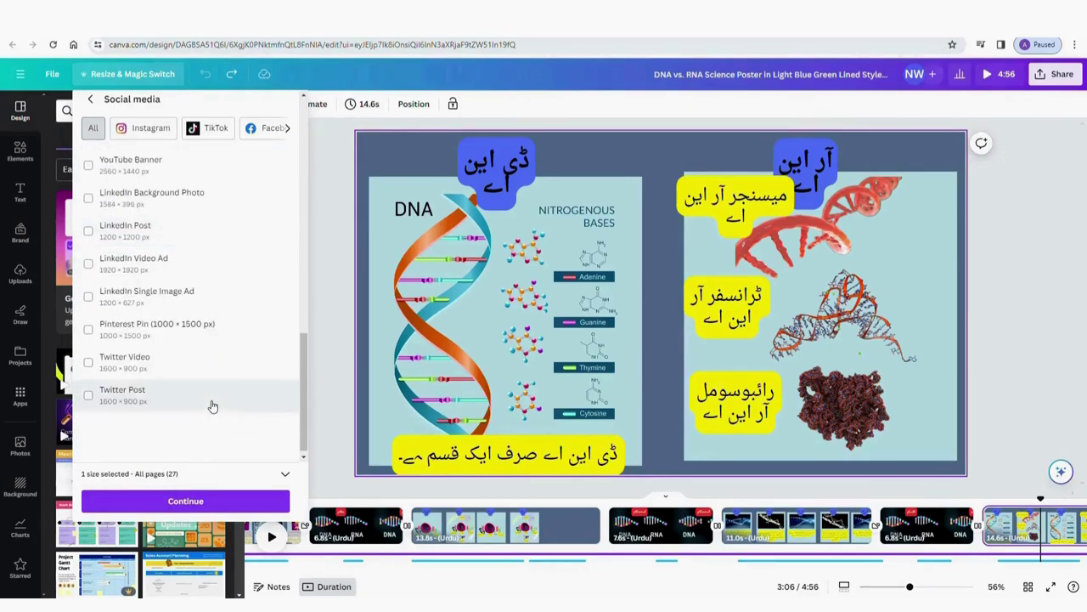
scroll(205, 318, up, 10)
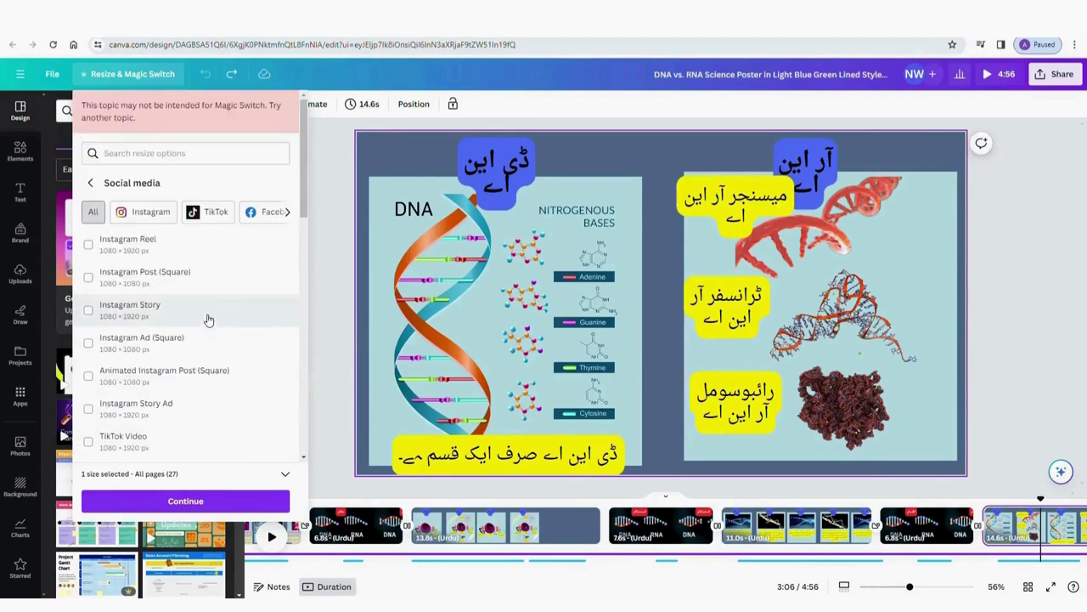
click(92, 184)
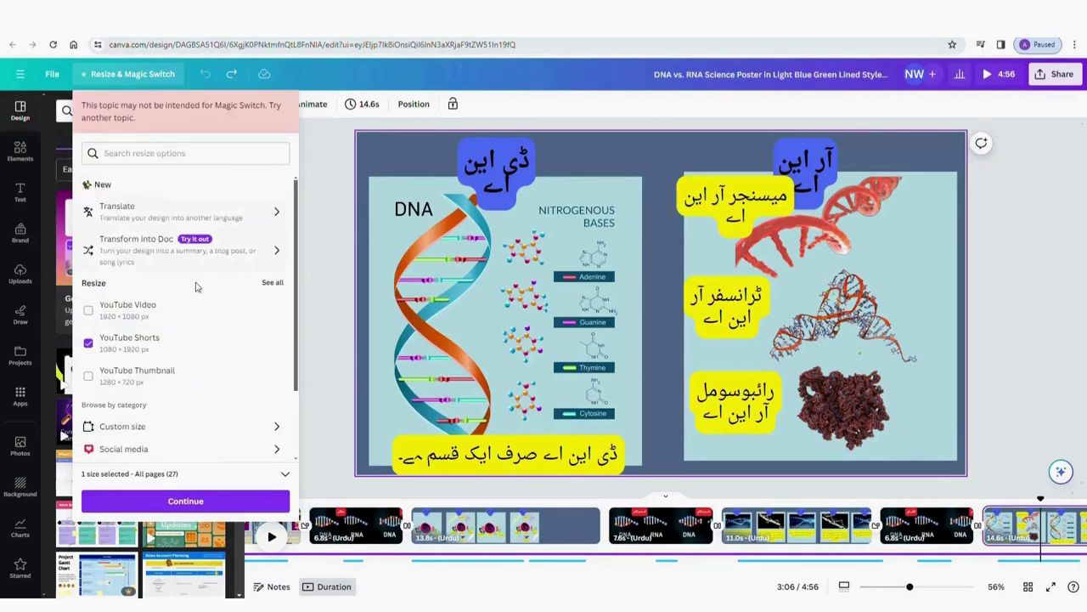
Examine the additional resize formats in the More category, from Whiteboard to Phone Wallpaper.
scroll(206, 311, down, 2)
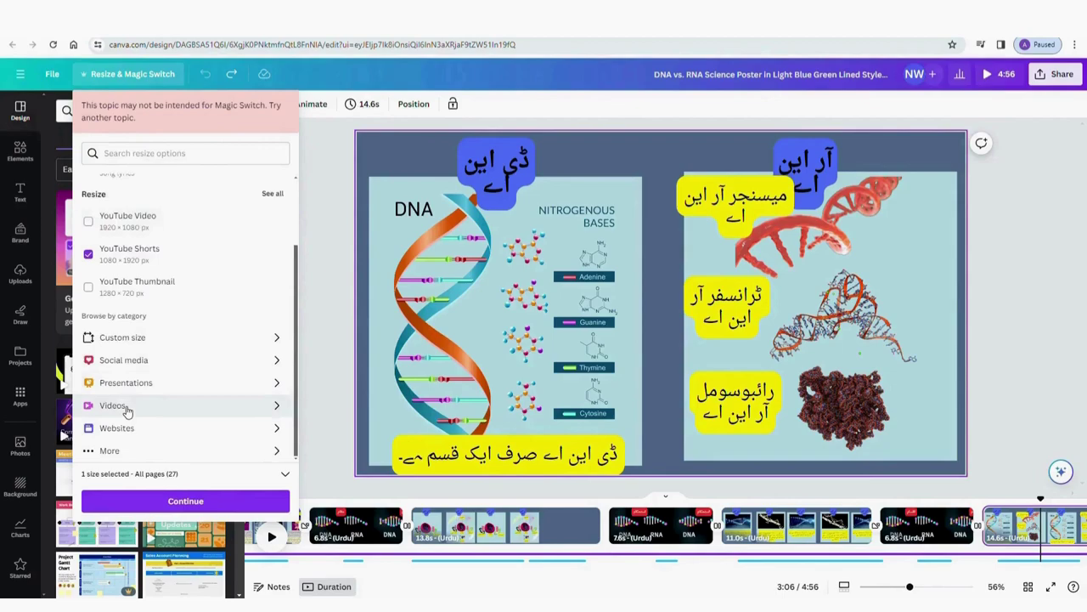
click(110, 451)
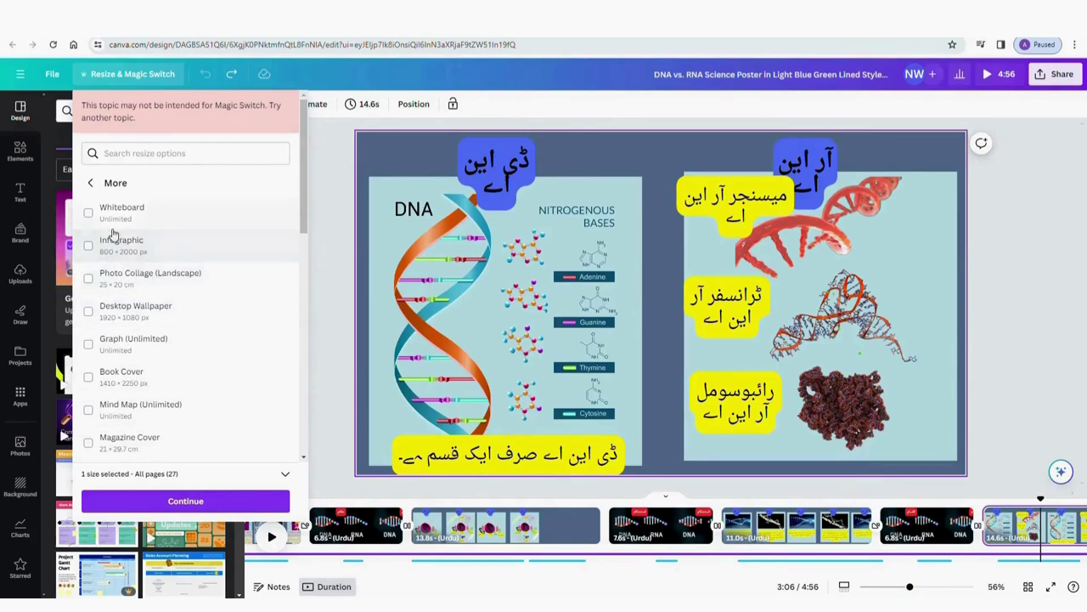
scroll(158, 242, down, 1)
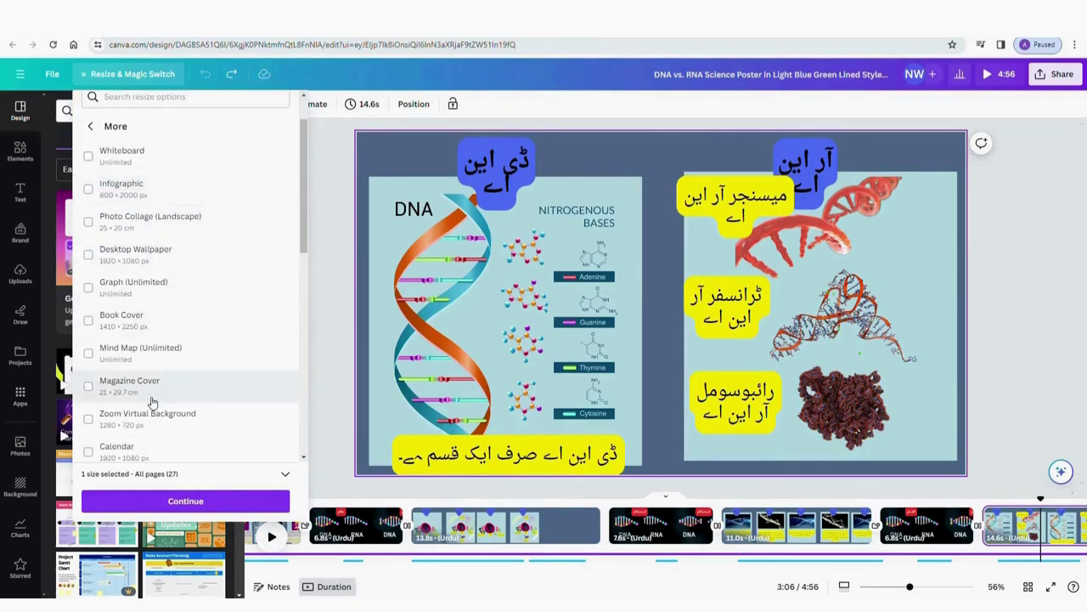
scroll(152, 402, down, 2)
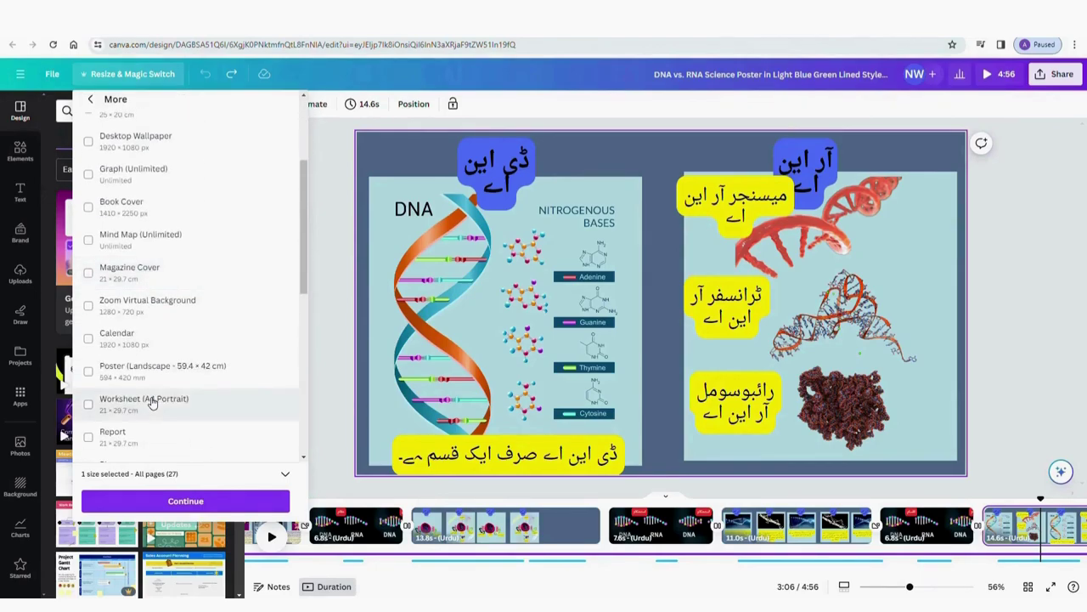
scroll(152, 402, down, 1)
scroll(152, 402, down, 2)
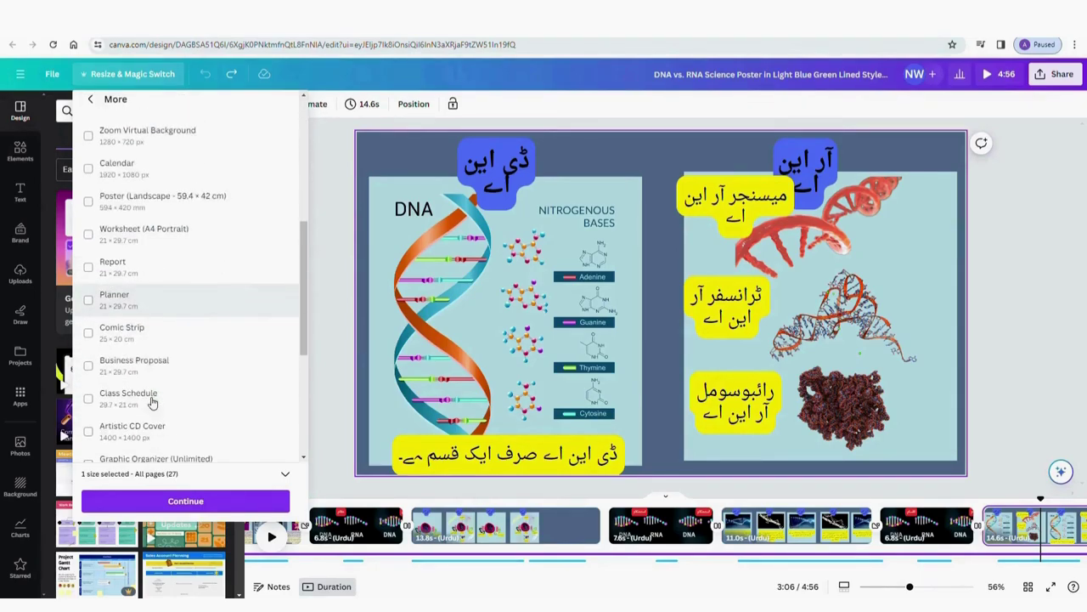
scroll(152, 402, down, 4)
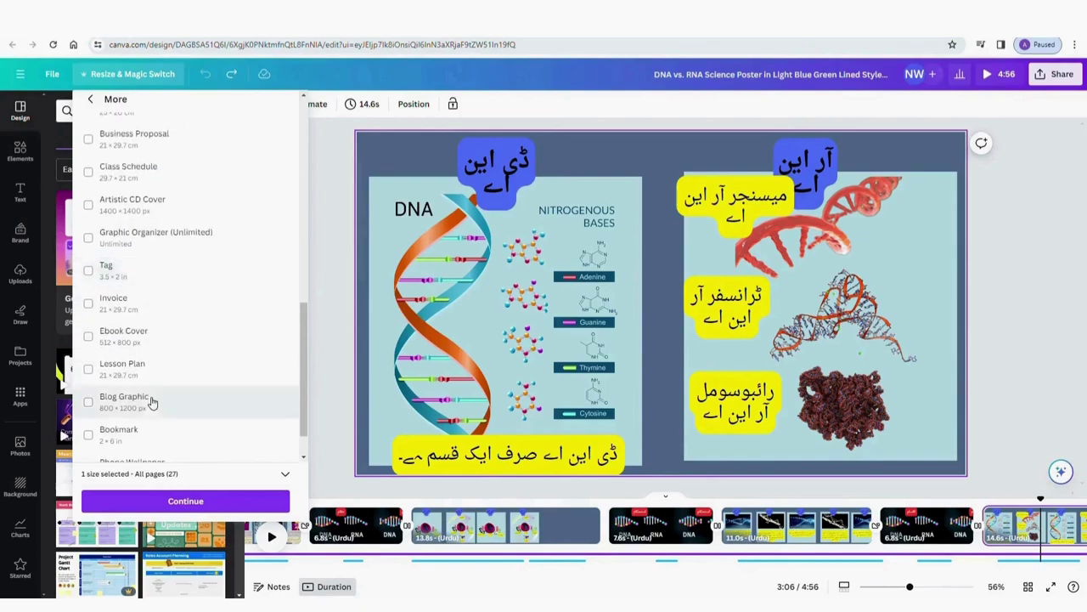
scroll(152, 402, down, 1)
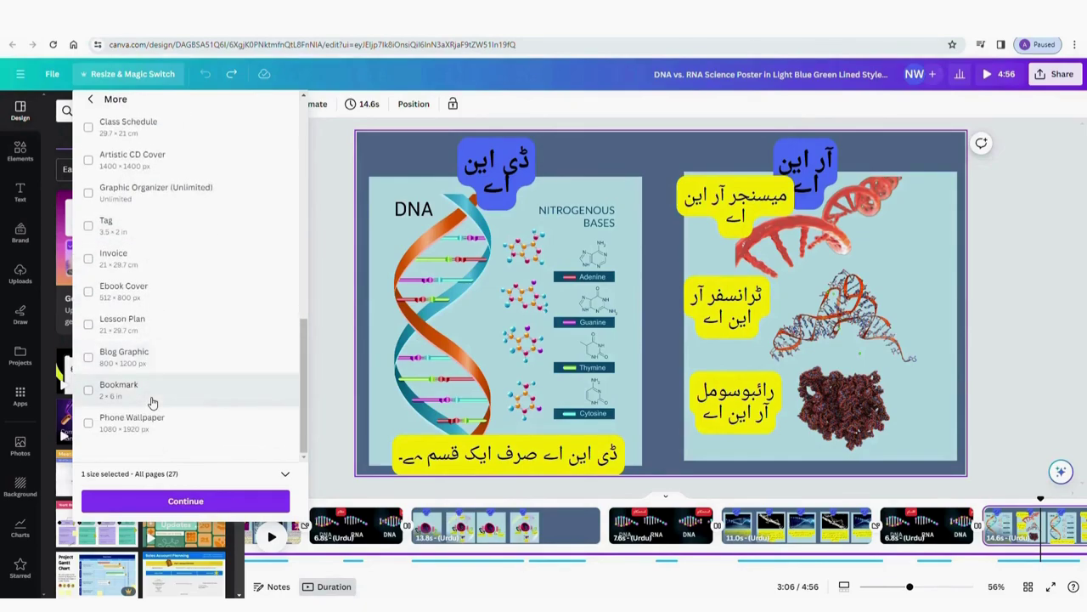
scroll(152, 402, up, 1)
scroll(151, 400, down, 1)
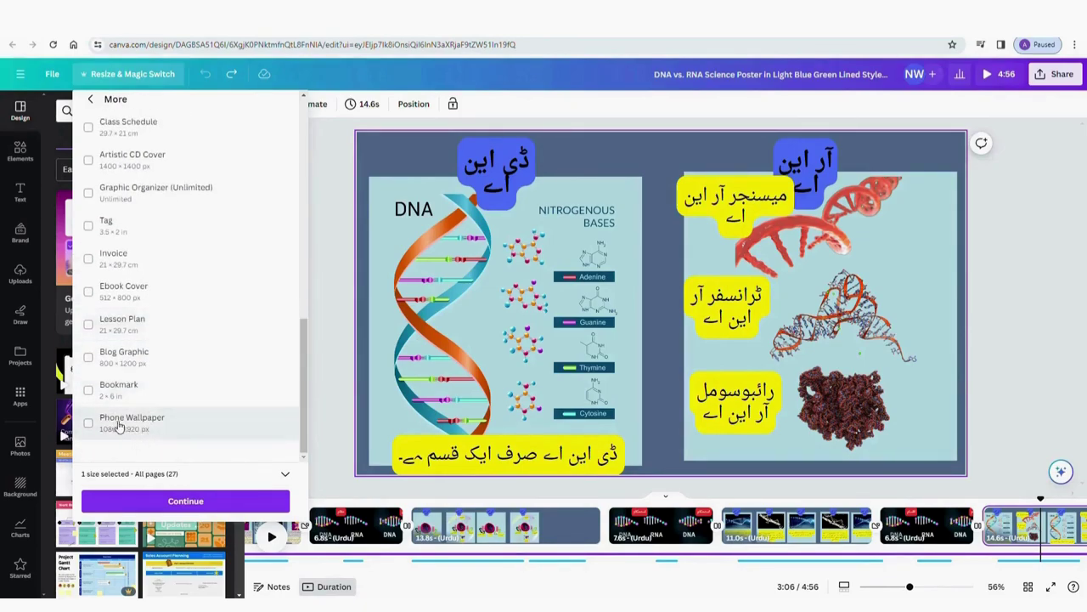
scroll(175, 417, up, 10)
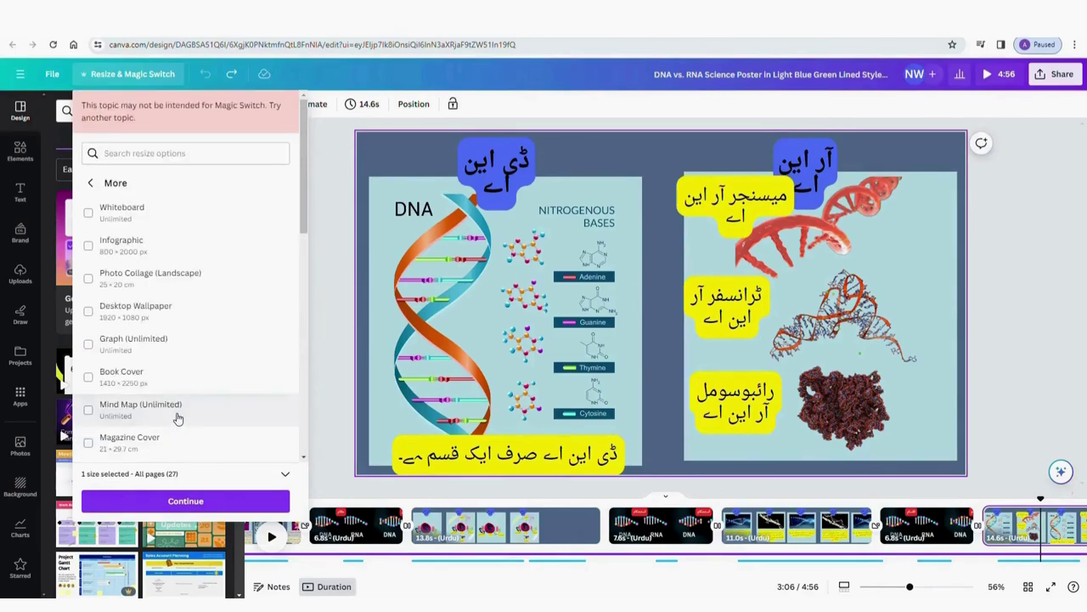
click(90, 182)
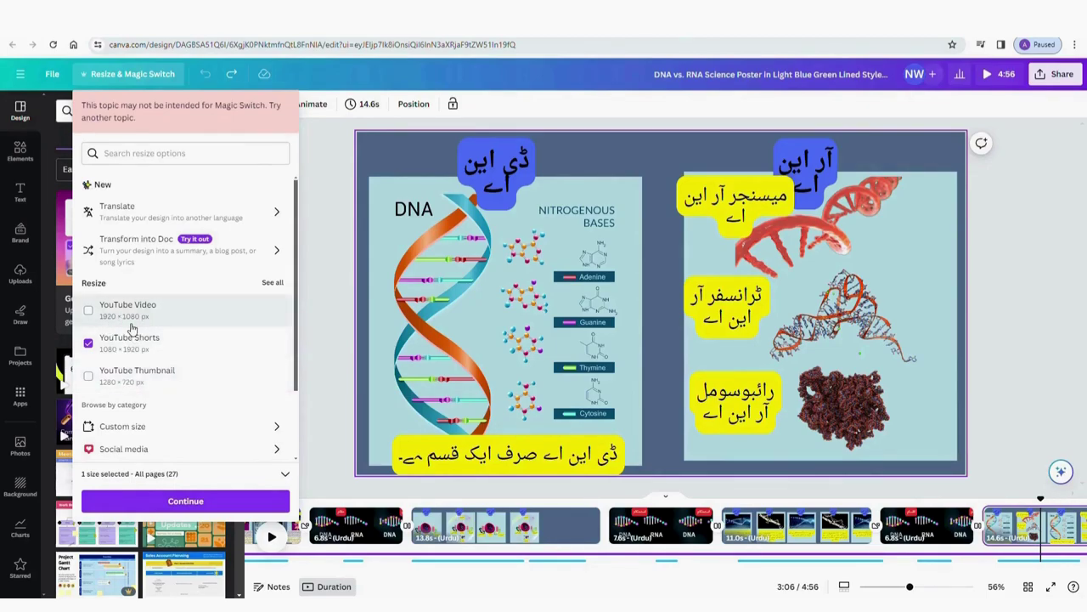
Create a resized copy of all pages in the YouTube Shorts format and open the resulting mobile video.
click(172, 501)
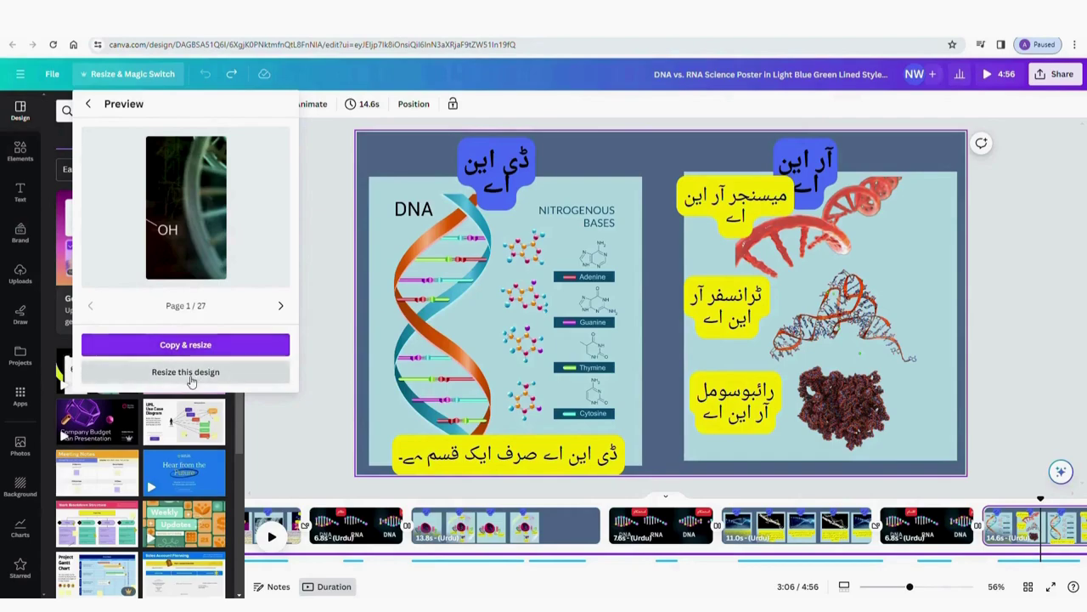
click(192, 346)
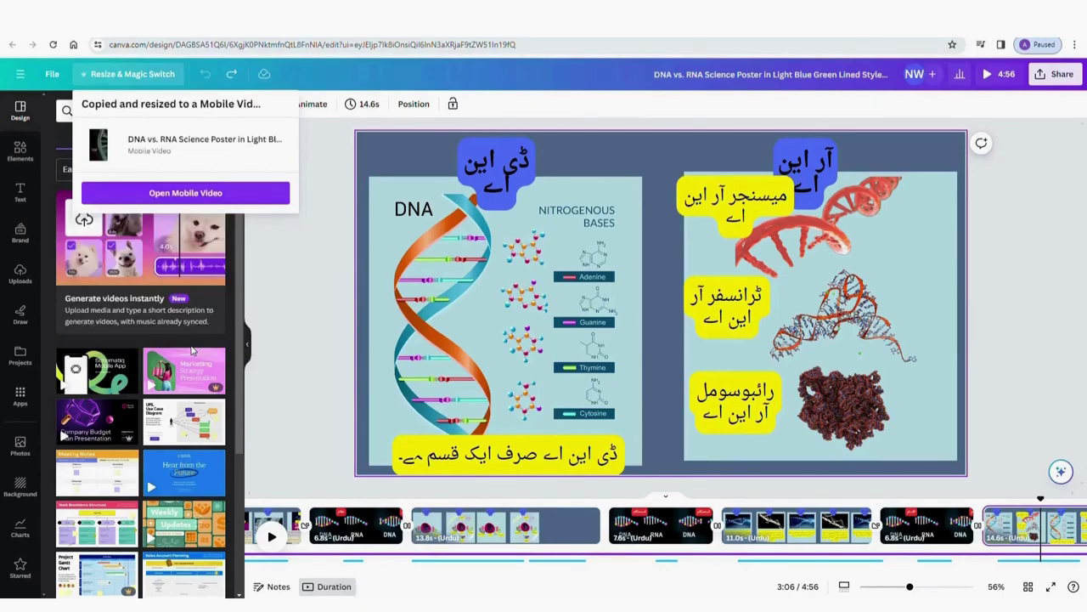
click(200, 195)
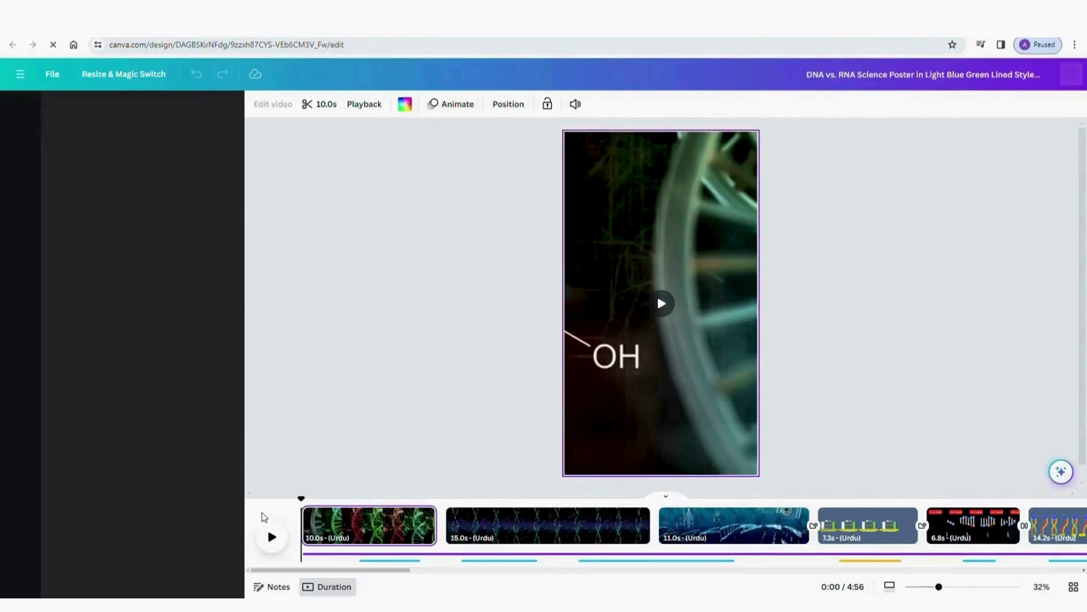
Check the vertical layout of the second to fifth pages, declining to open the design in the desktop app.
click(535, 535)
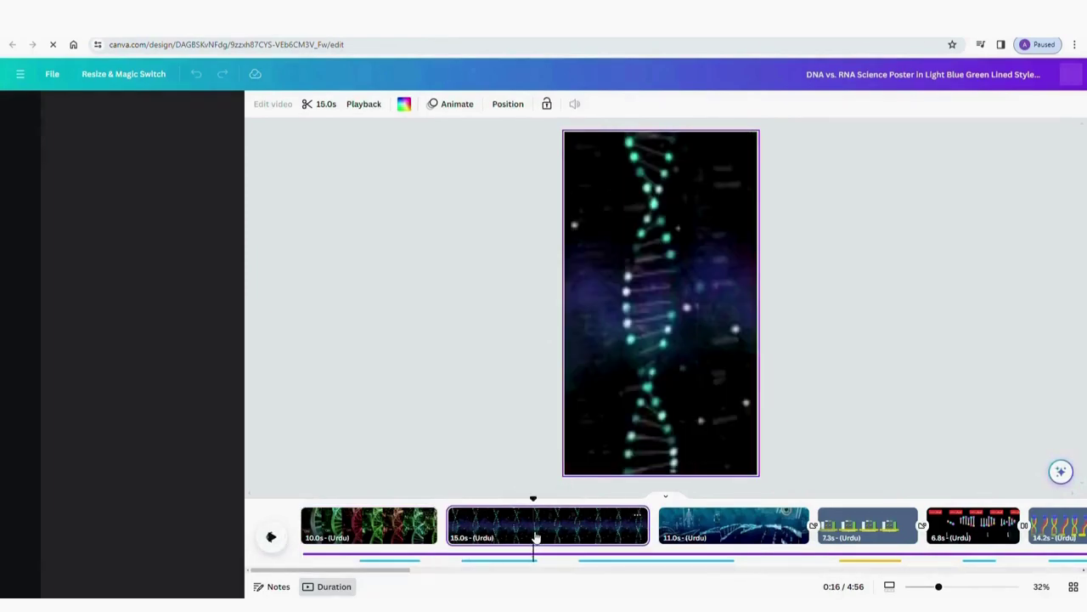
click(710, 530)
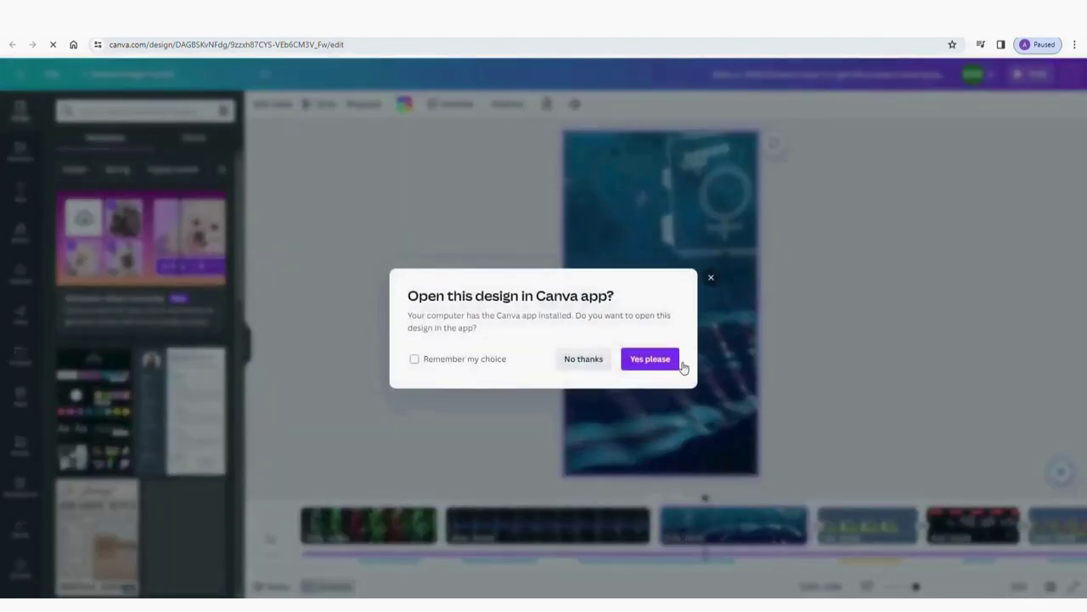
click(582, 358)
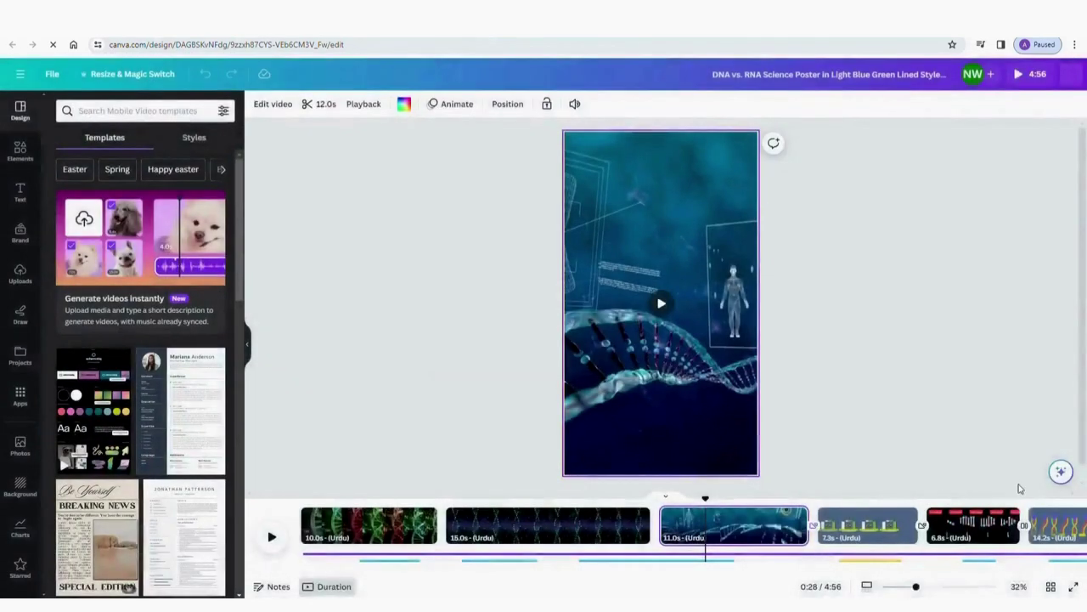
click(868, 533)
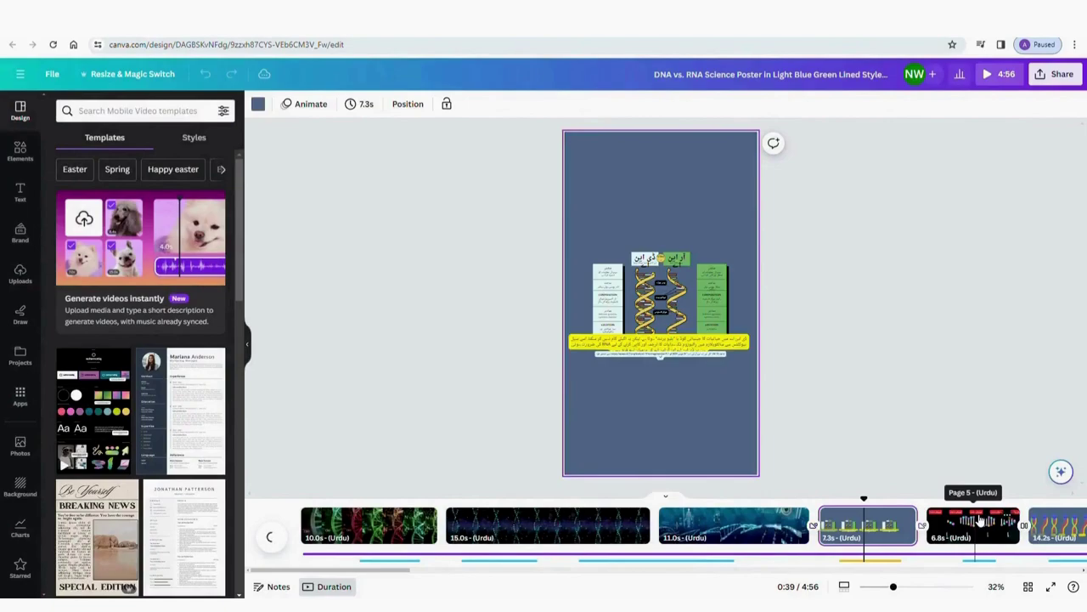
click(980, 520)
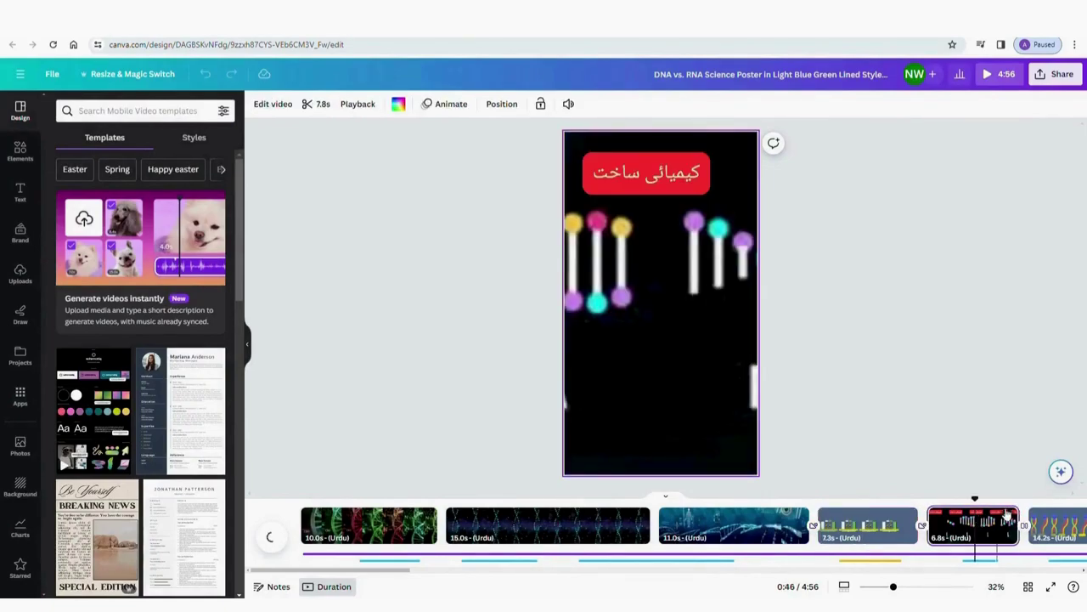
Detach the fifth page's video from the background and move it up beneath the red title, to about X 108 px, Y 403 px.
double_click(707, 216)
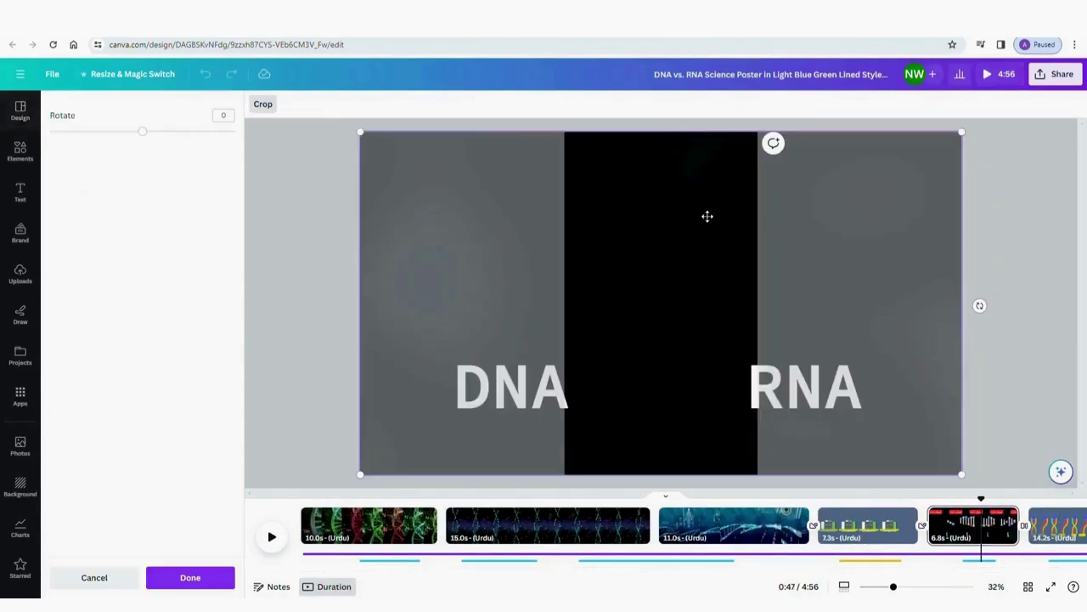
right_click(694, 291)
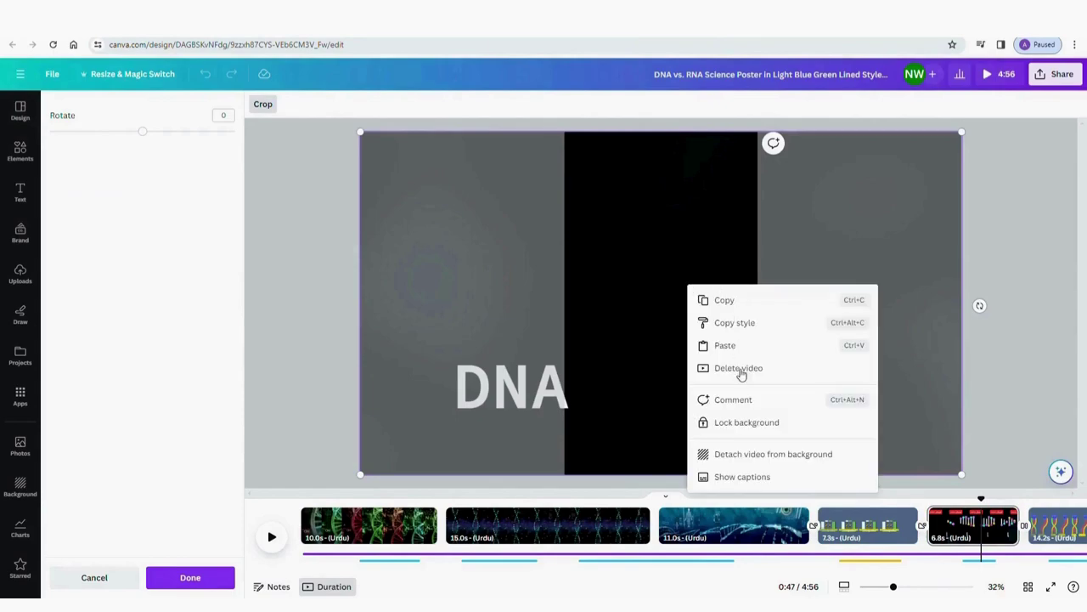
click(755, 455)
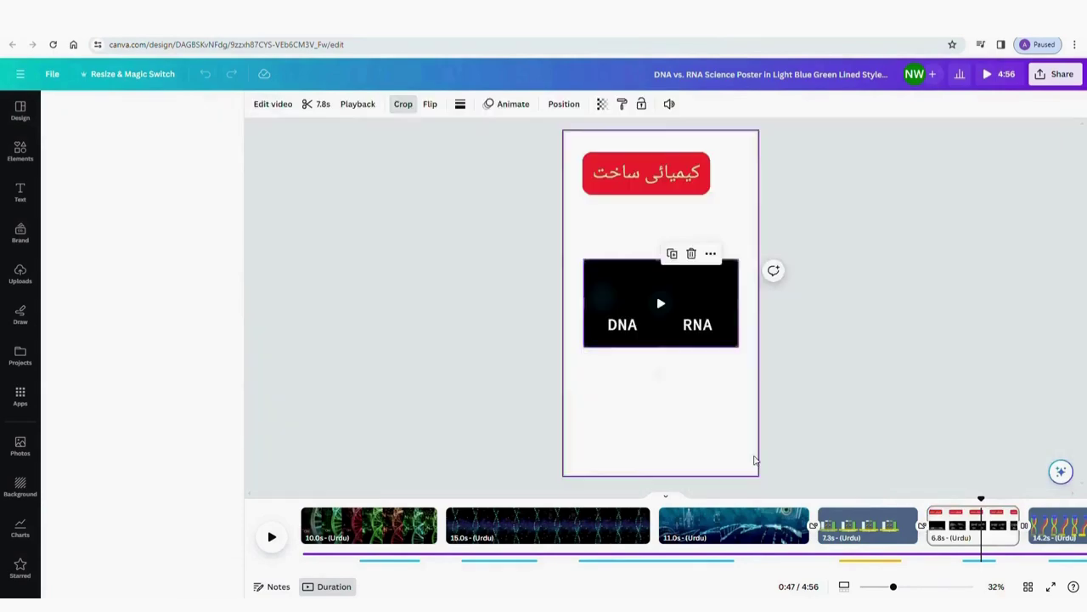
click(693, 372)
drag(671, 298, 677, 243)
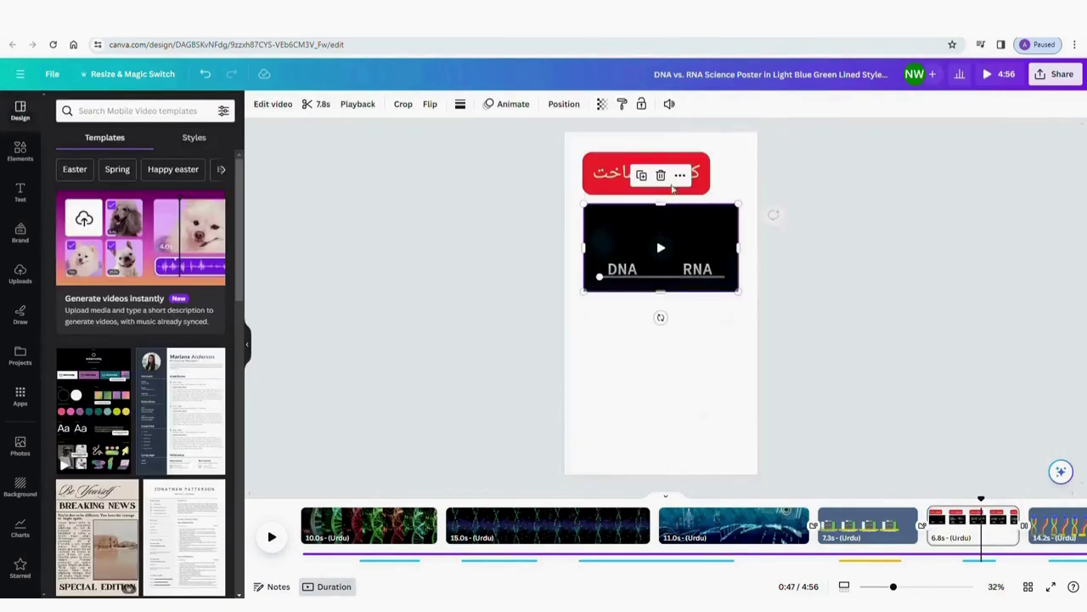
Centre the red Urdu title horizontally above the video at about X 238 px, and show the alignment options for the video.
click(605, 175)
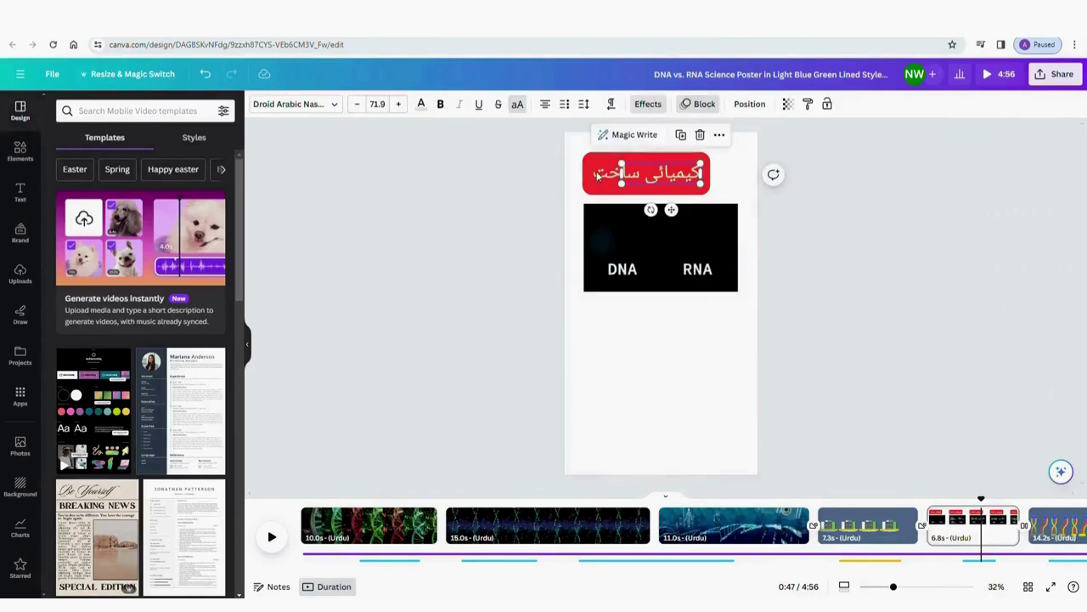
drag(597, 176, 611, 176)
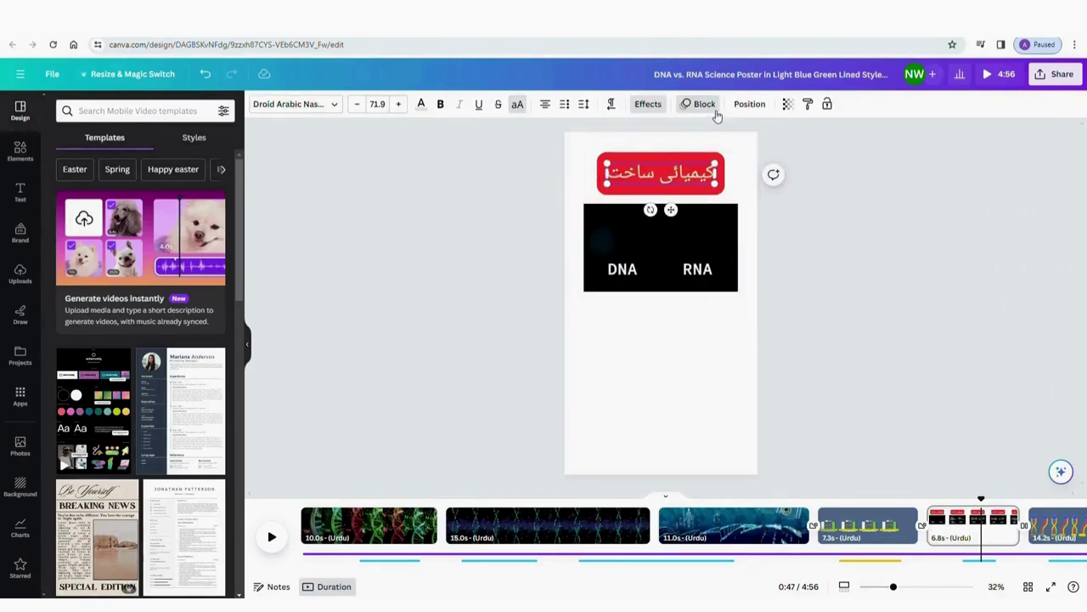
click(755, 105)
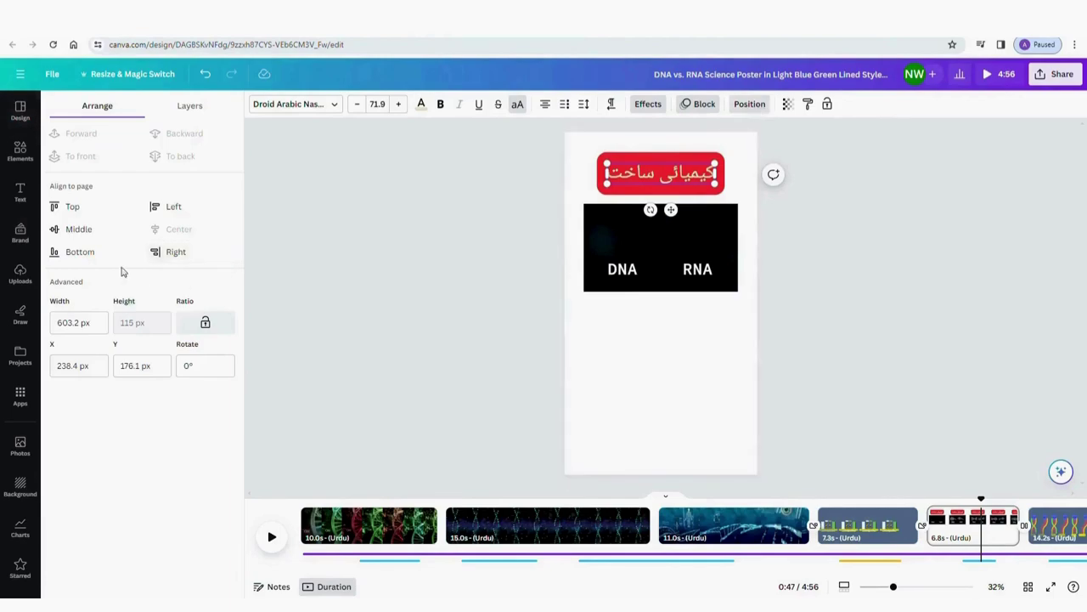
click(684, 240)
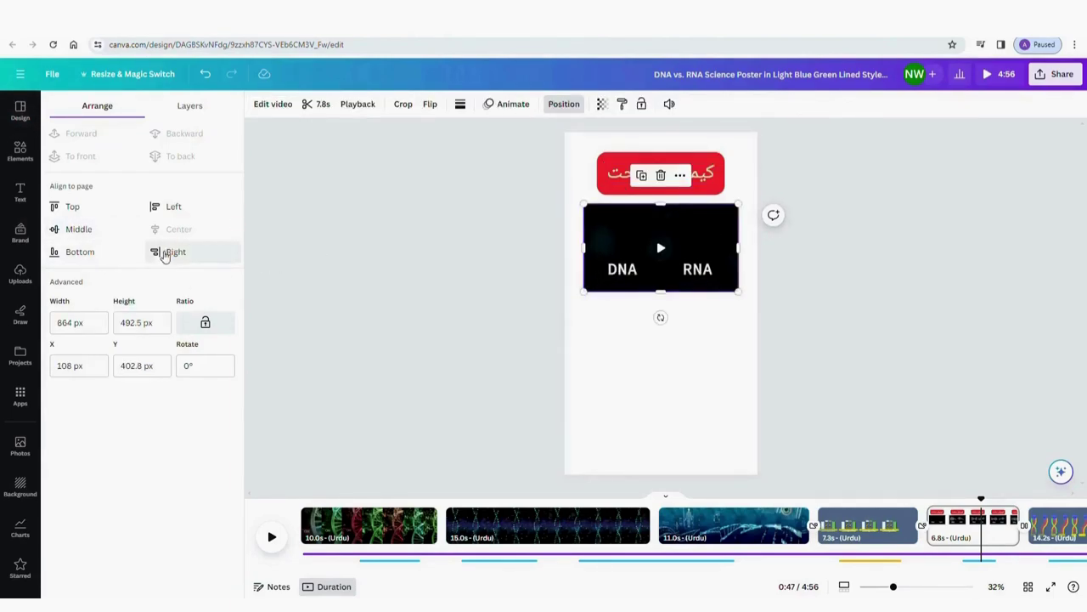
Check the vertical layout of further pages in the YouTube Shorts version, beyond the one with the repositioned video.
click(685, 359)
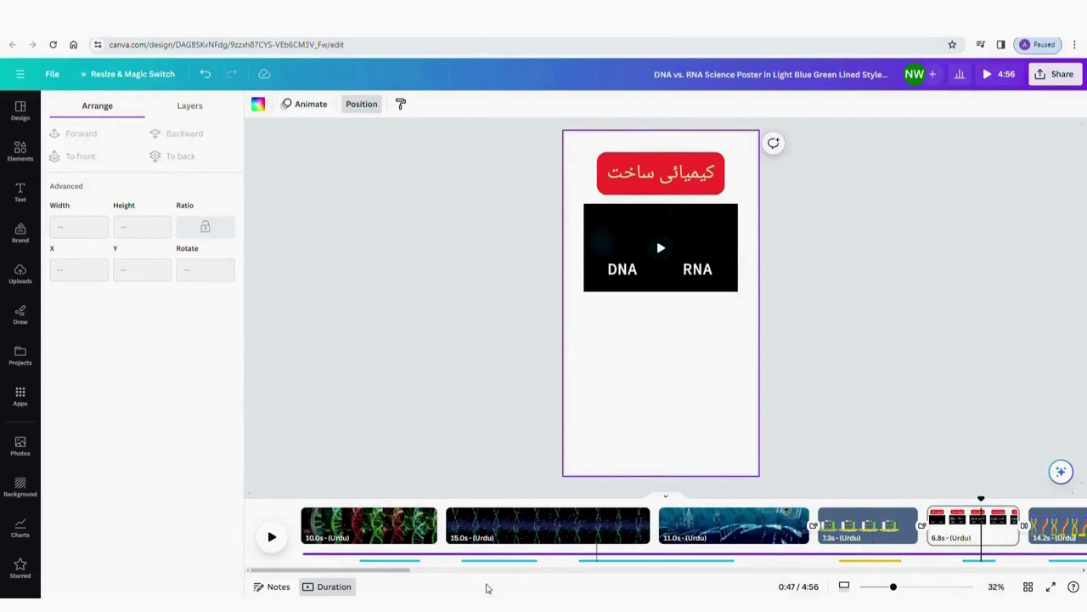
drag(370, 575, 671, 559)
scroll(480, 526, right, 3)
click(476, 526)
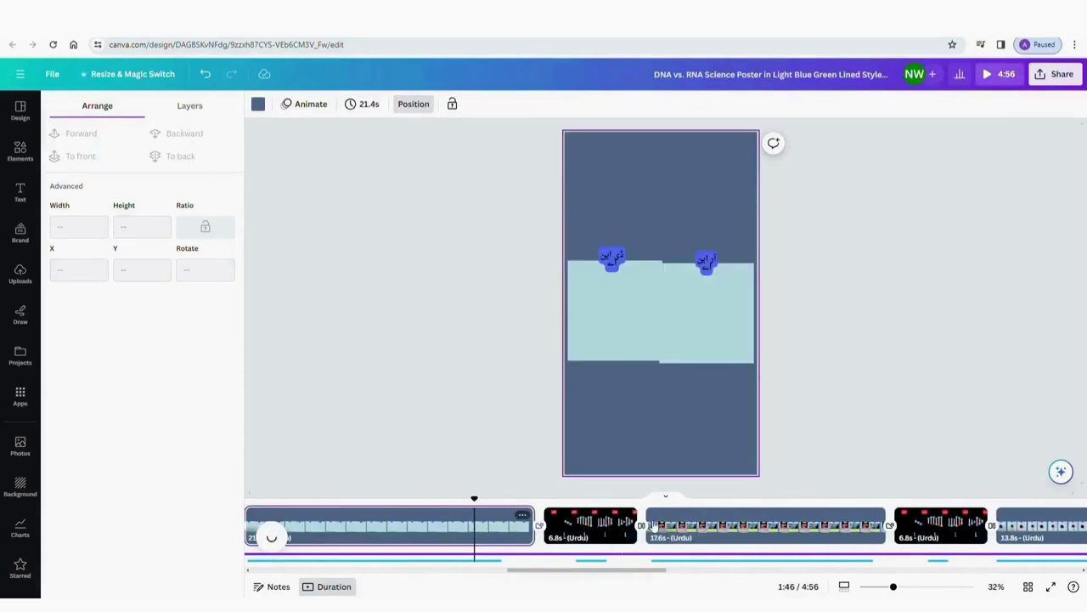
click(599, 519)
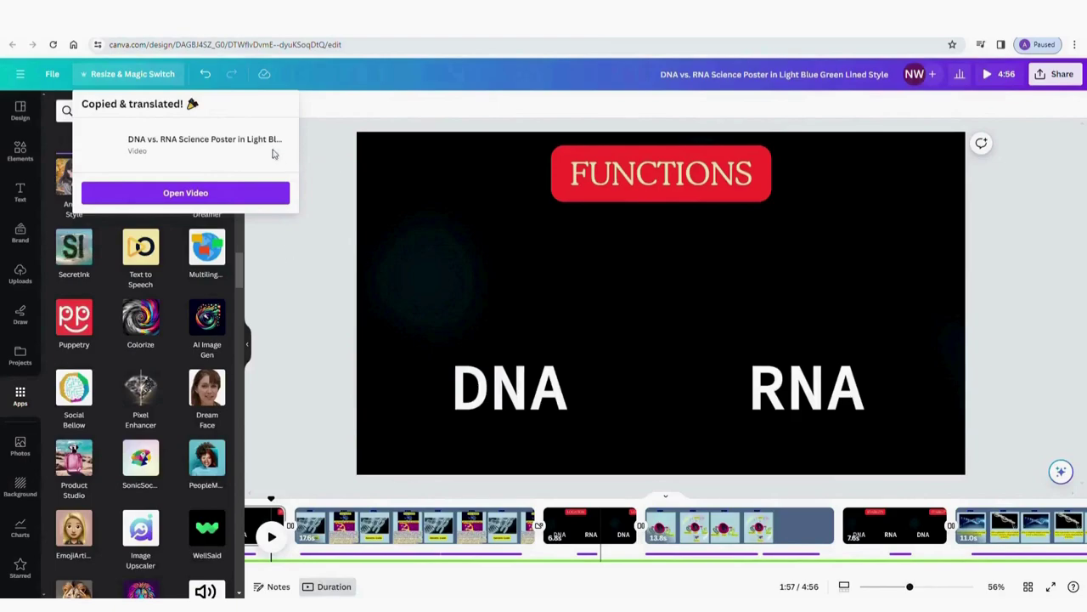
Download all pages of the English DNA vs. RNA video as an MP4 in 4K (UHD) quality.
click(52, 74)
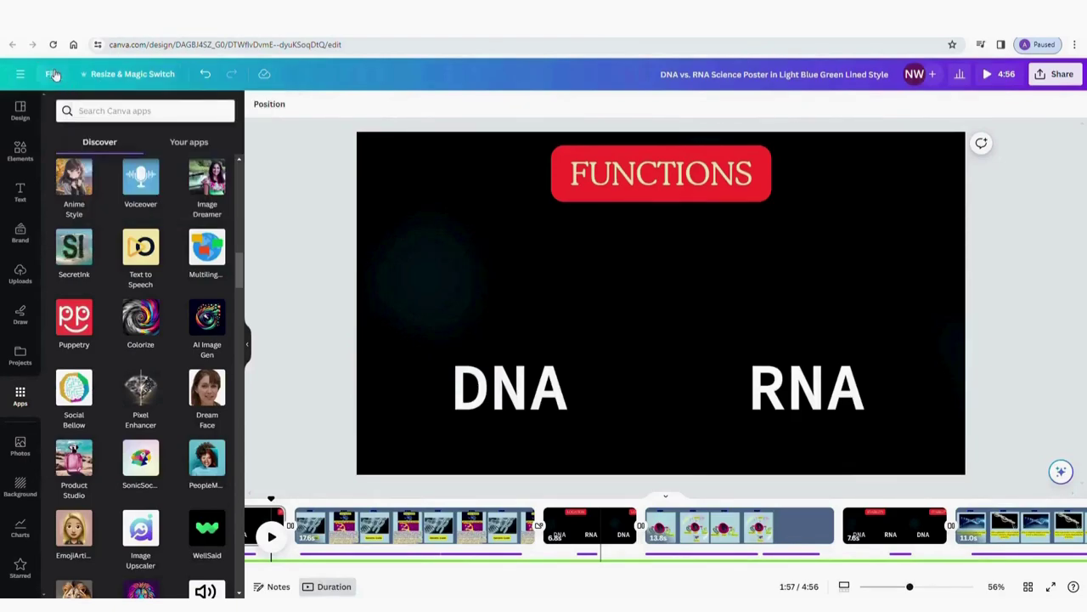
click(52, 74)
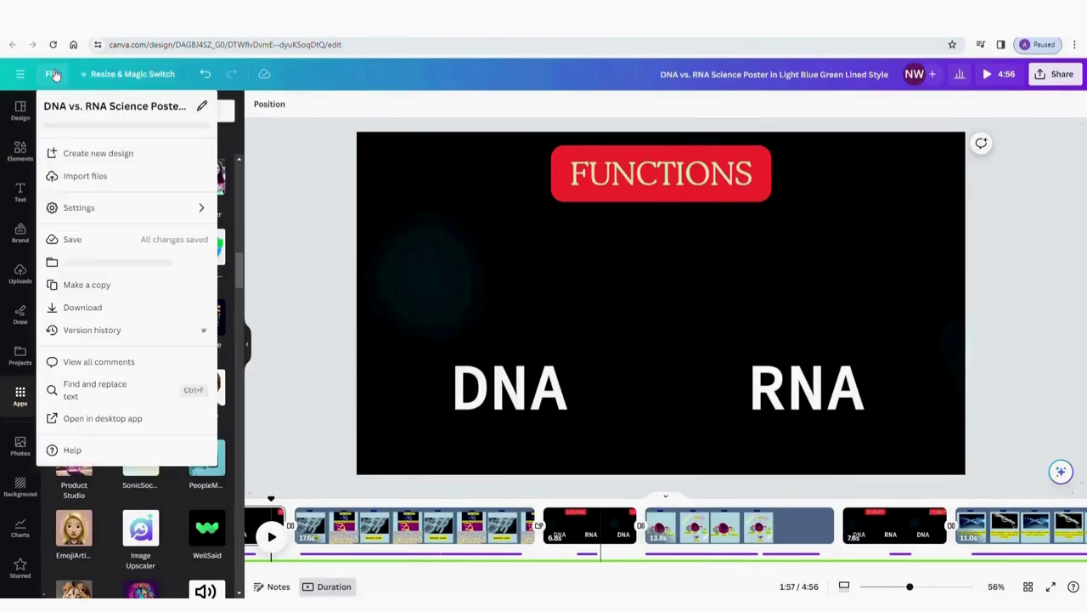
click(88, 307)
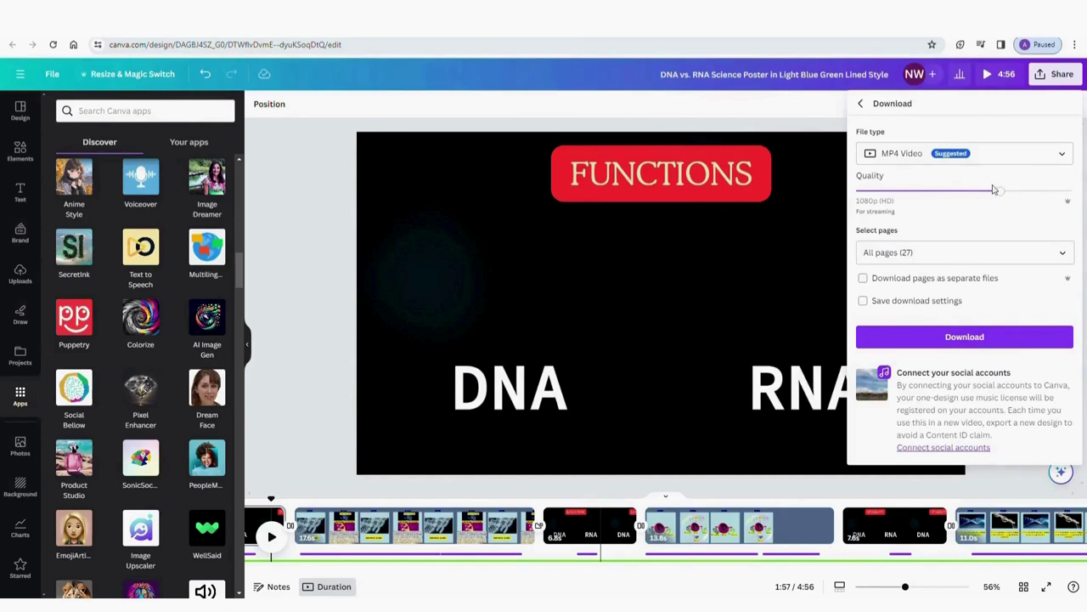
drag(1003, 195, 1072, 191)
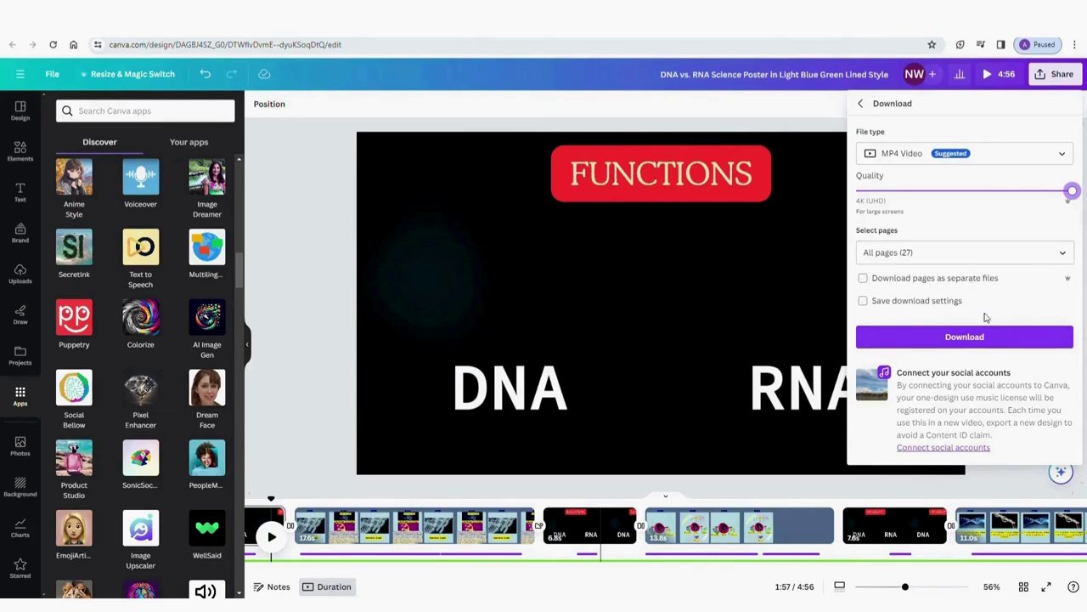
click(934, 340)
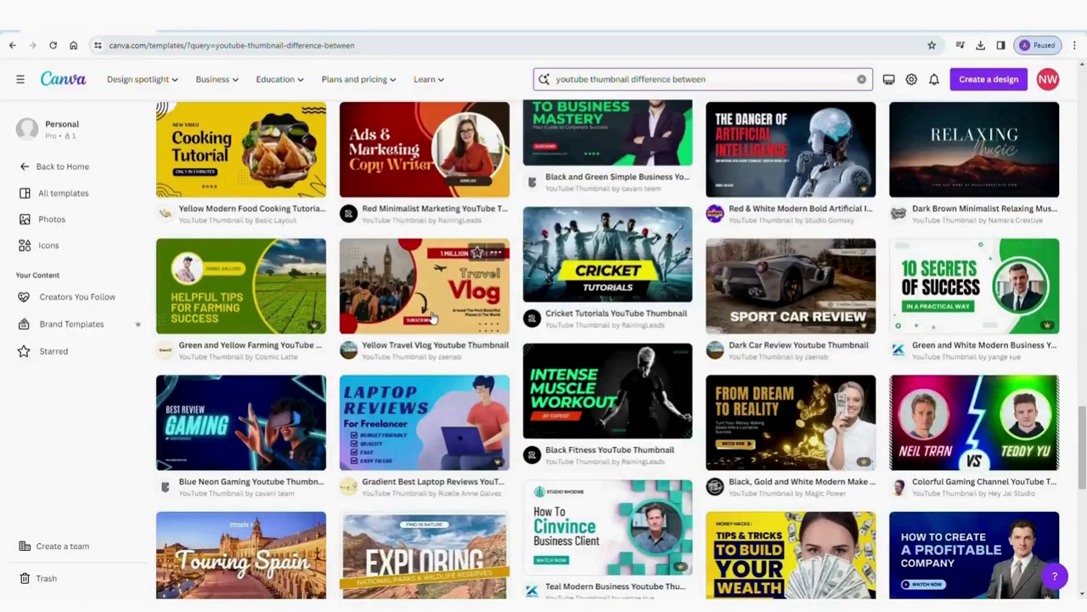
Open the preview of the Blue Red Final Match Simple Modern YouTube Thumbnail template among the search results.
scroll(433, 317, up, 5)
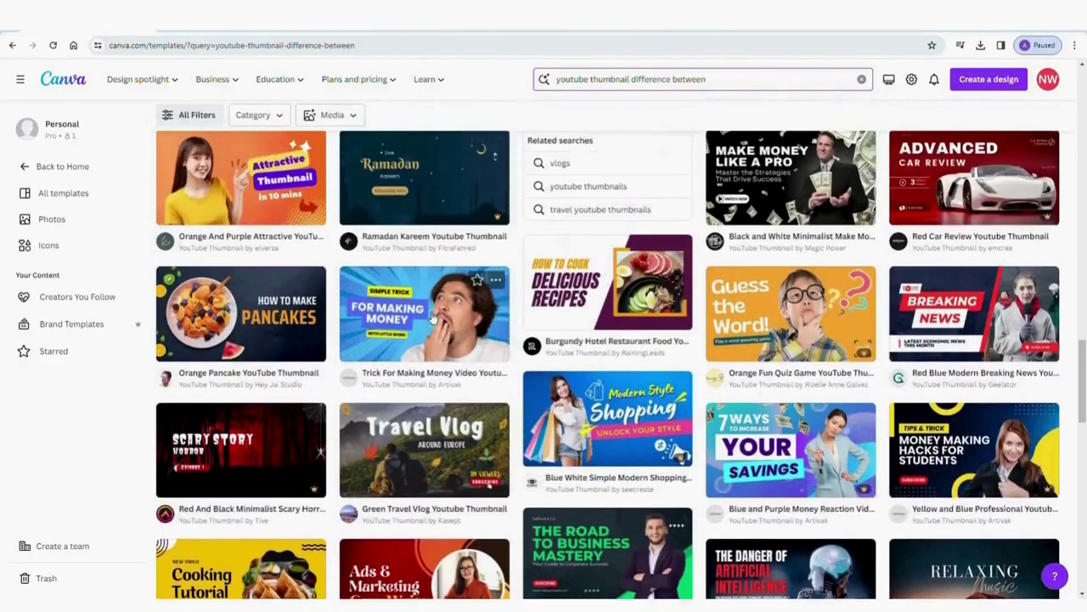
scroll(433, 317, up, 5)
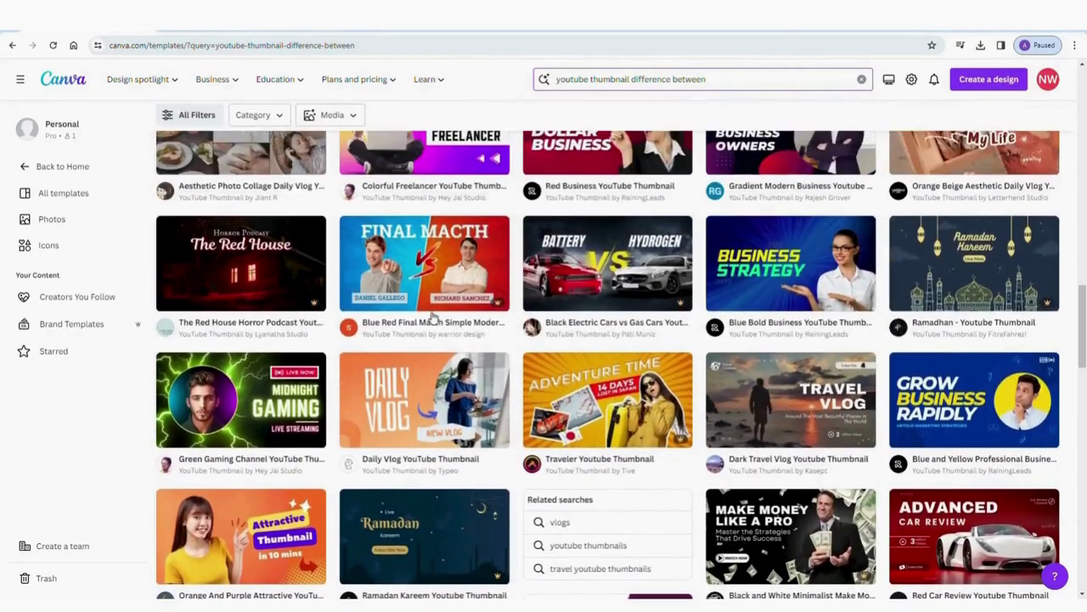
click(430, 255)
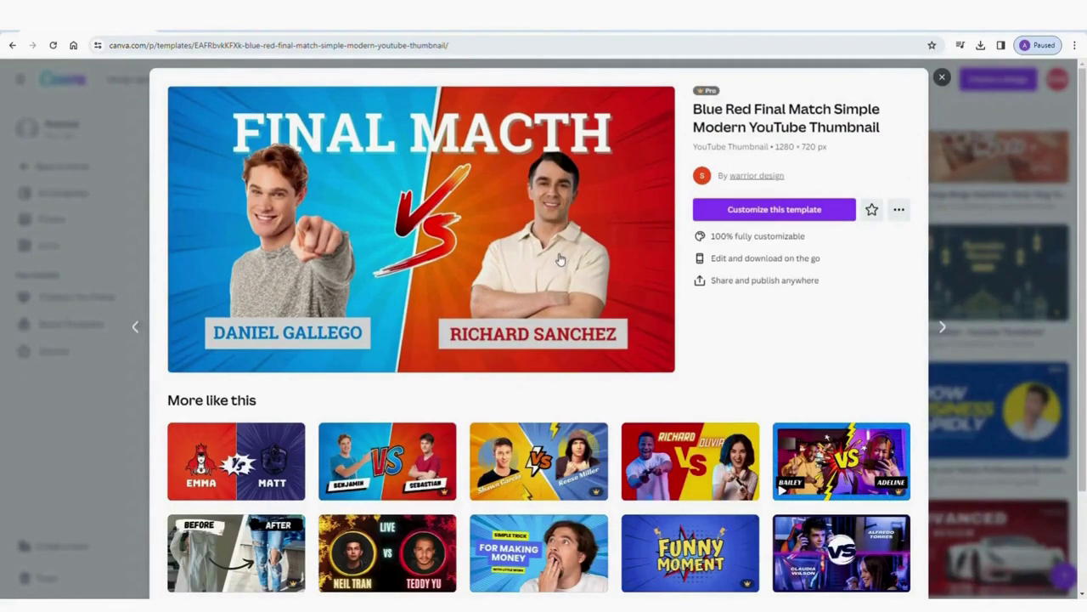
Choose the Red Blue Illustrative Game Versus Youtube Thumbnail from the similar templates and open it for customizing in the browser, declining the desktop app.
scroll(559, 259, down, 3)
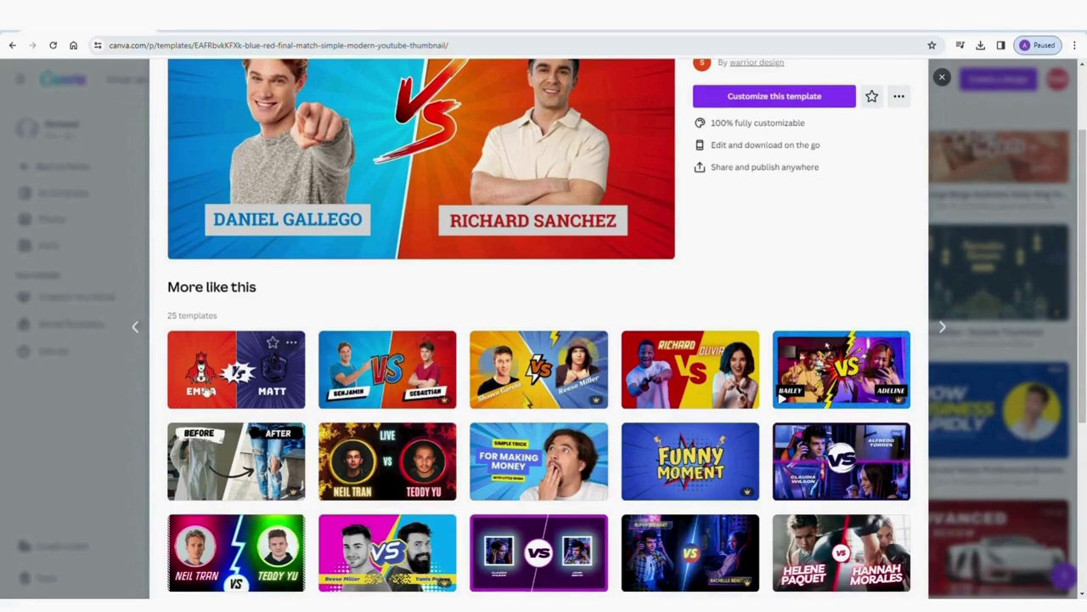
scroll(224, 387, down, 1)
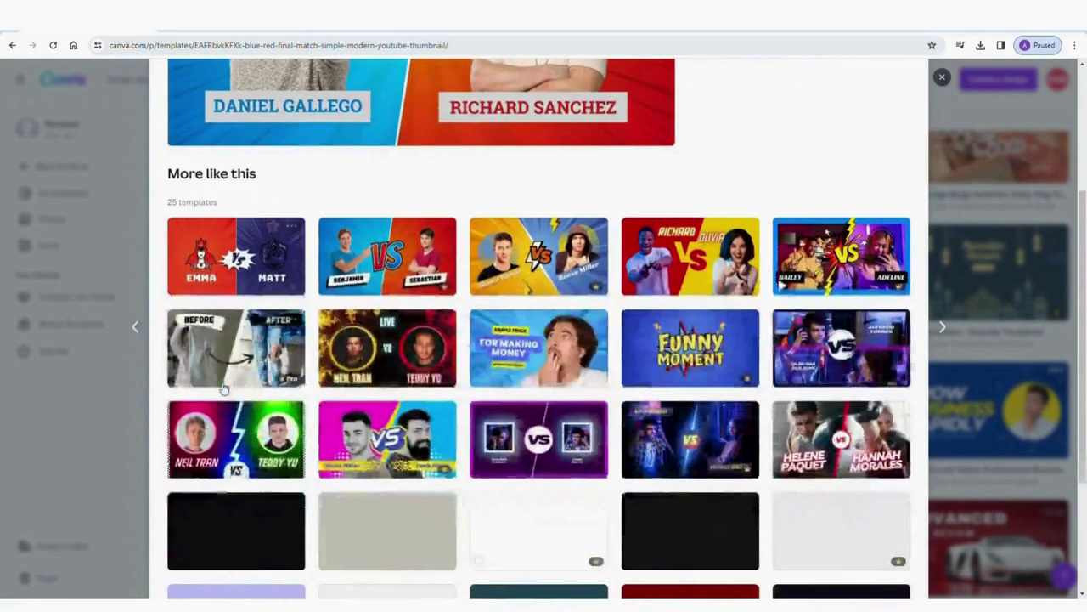
scroll(224, 387, down, 1)
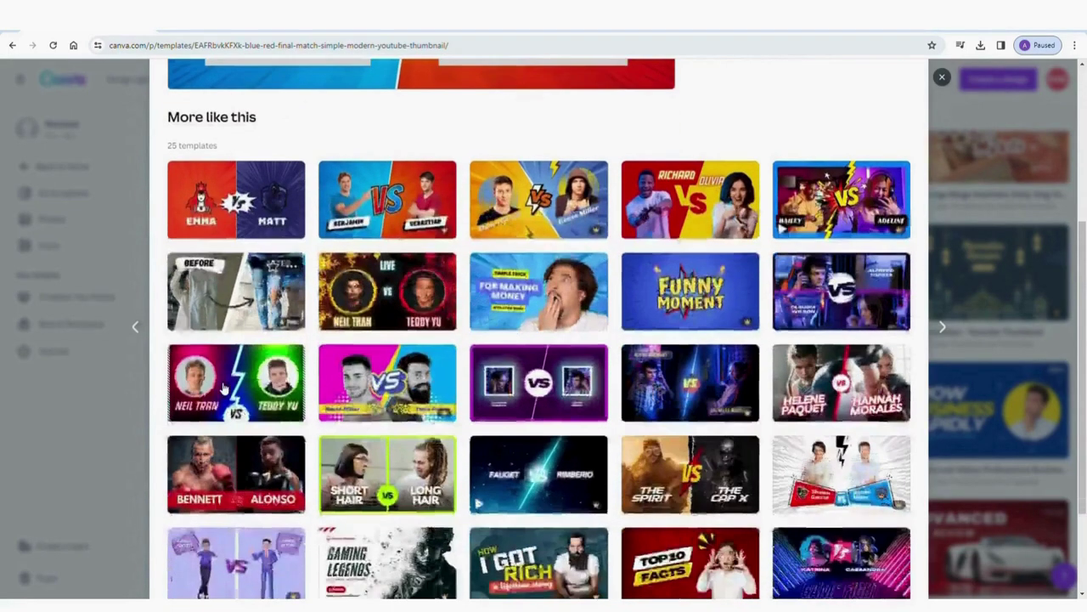
scroll(223, 386, down, 1)
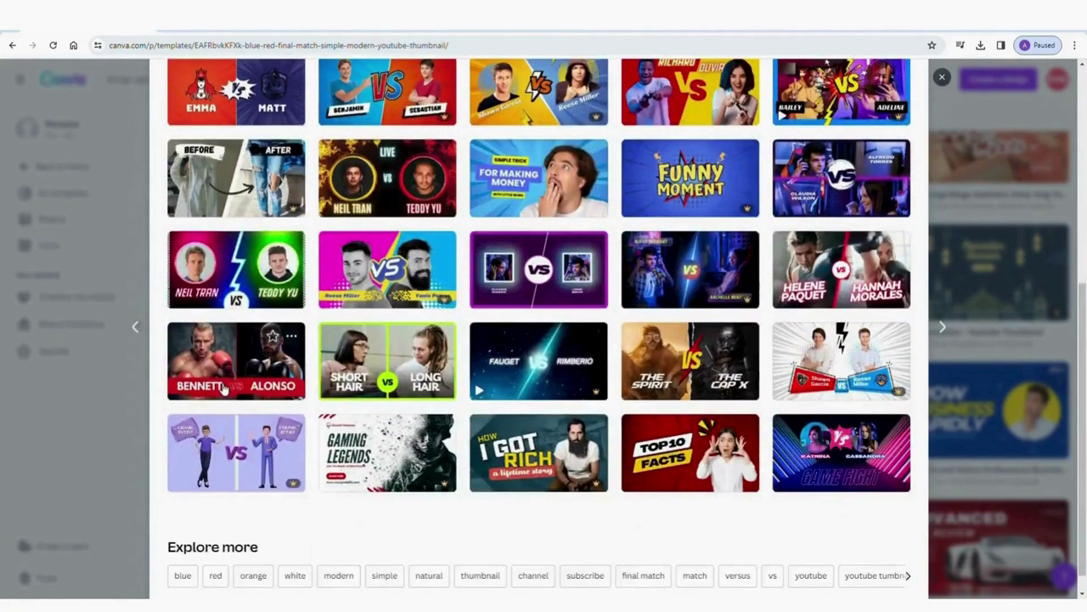
scroll(223, 387, up, 2)
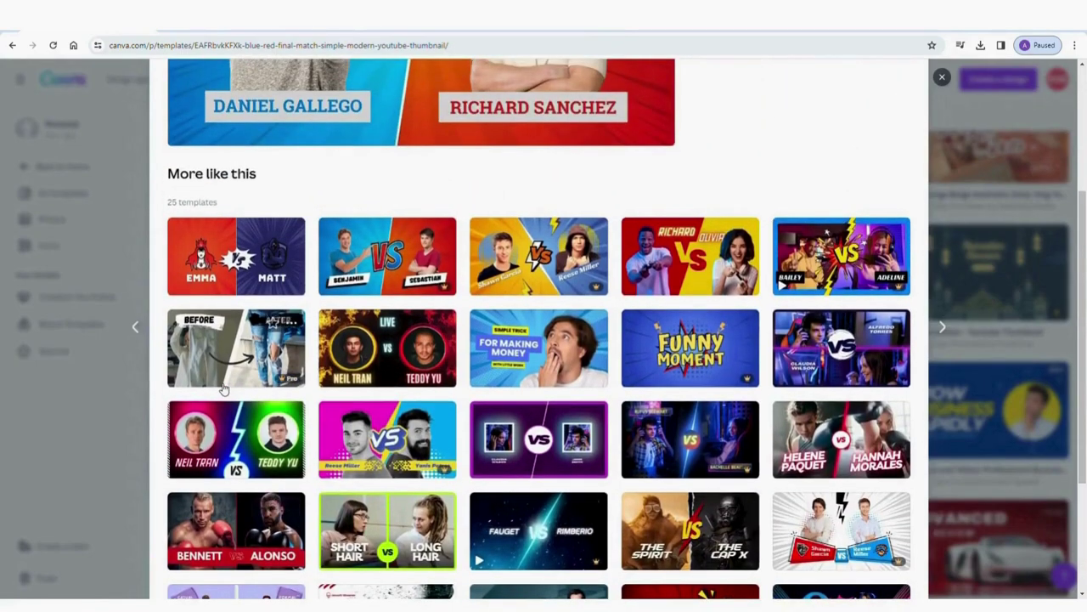
scroll(224, 387, down, 1)
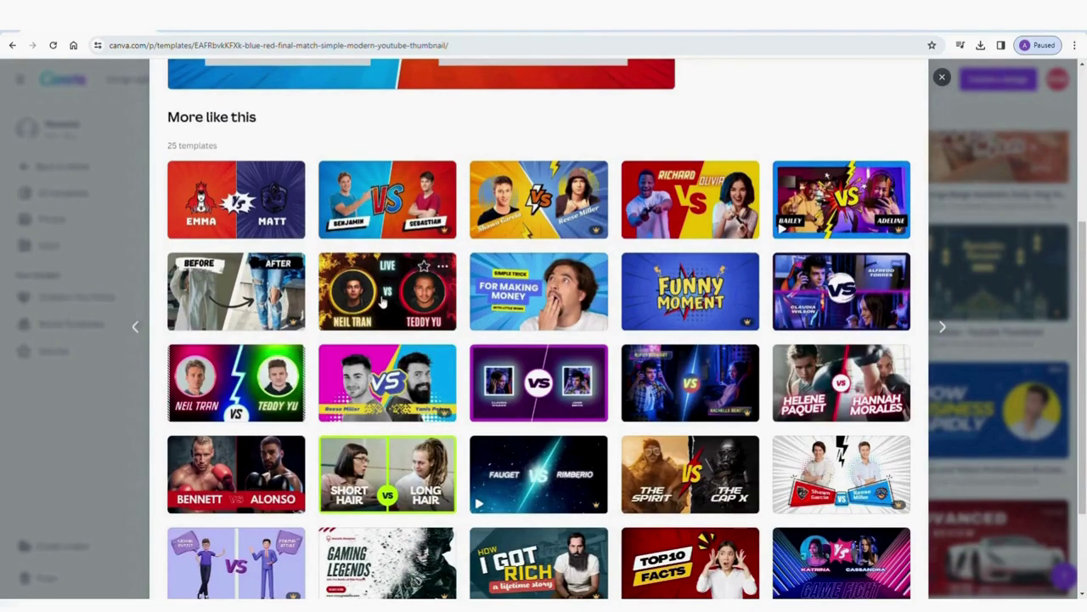
scroll(382, 301, up, 2)
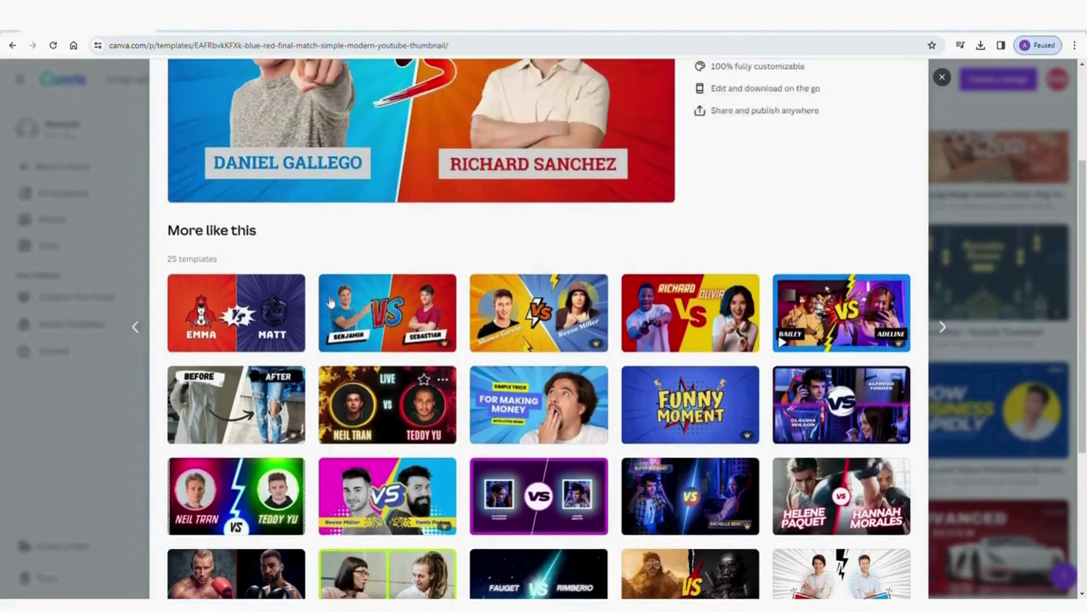
click(262, 299)
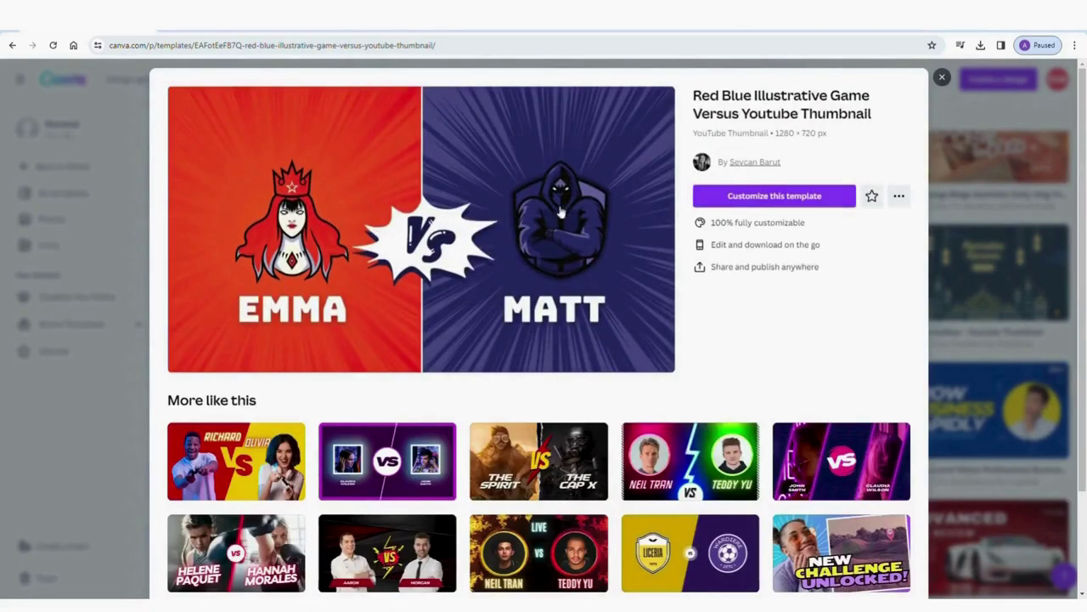
click(790, 196)
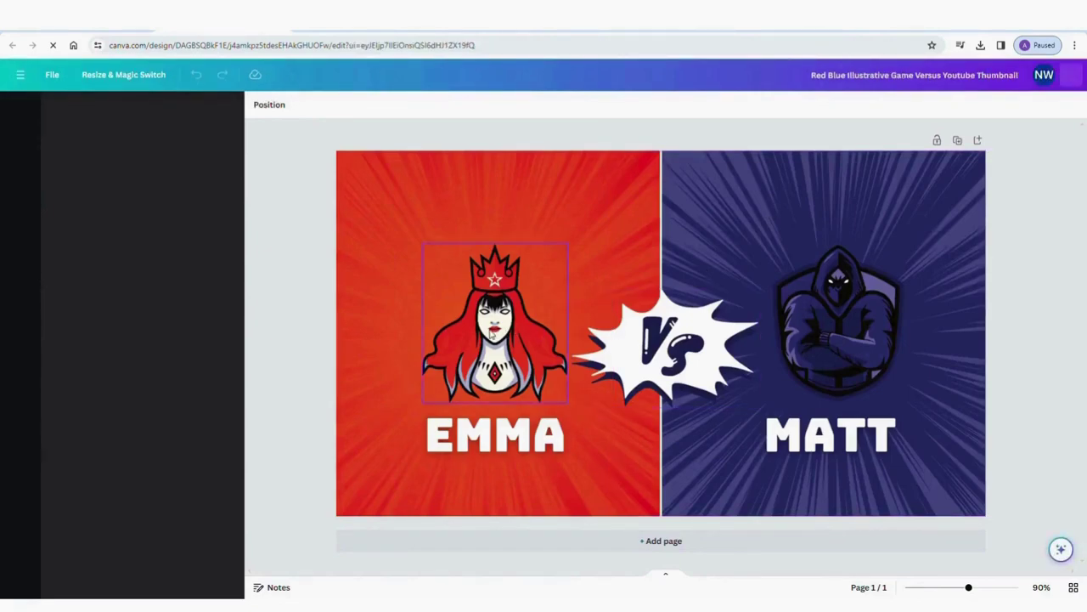
click(491, 334)
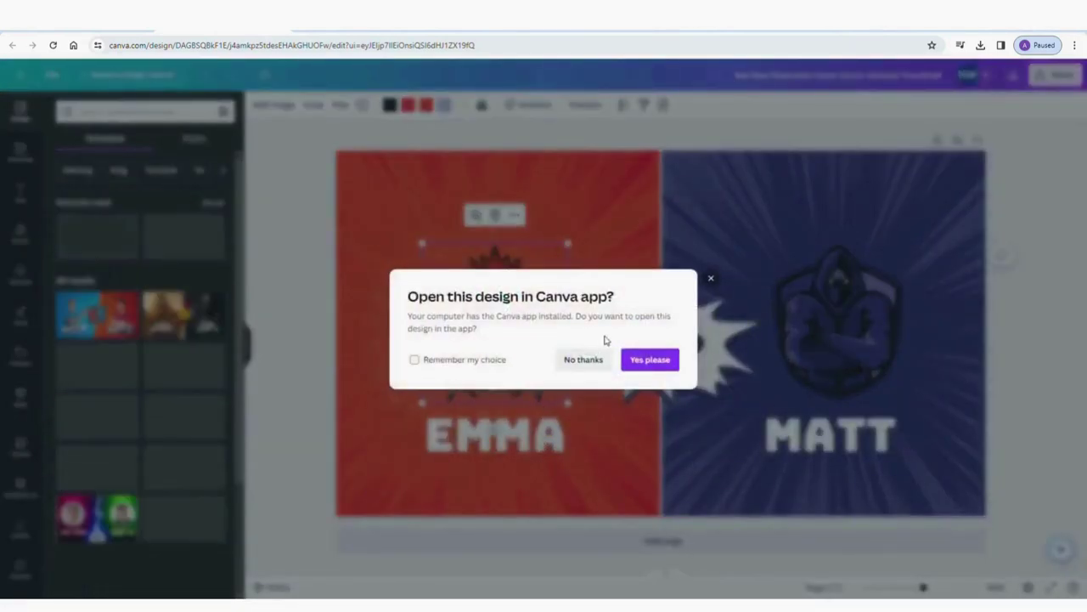
click(584, 359)
Replace the name on the thumbnail's red half with DNA and the name on the blue half with RNA.
click(546, 438)
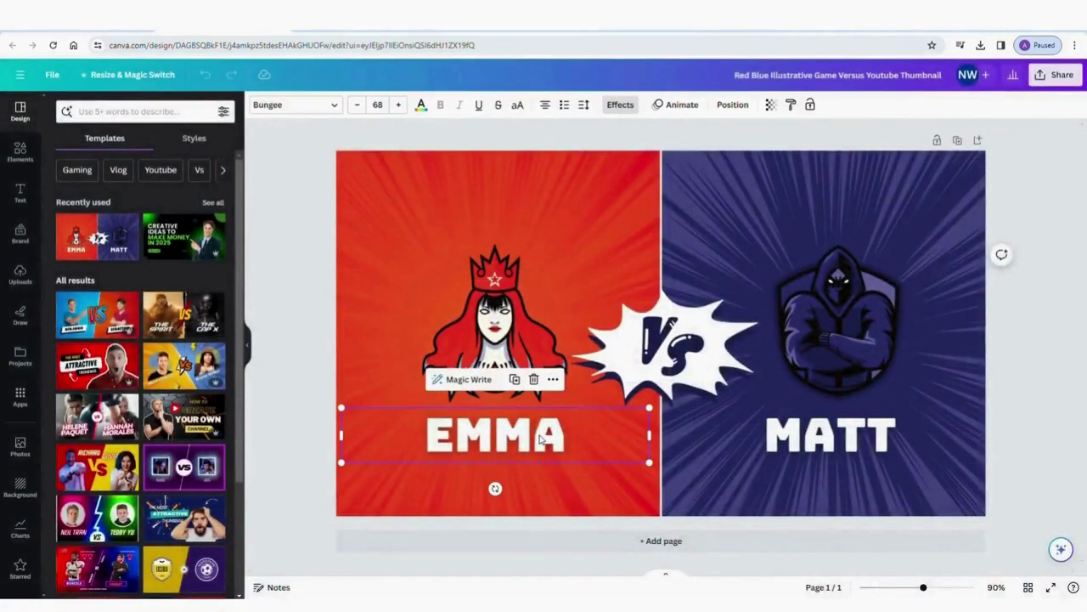
click(546, 438)
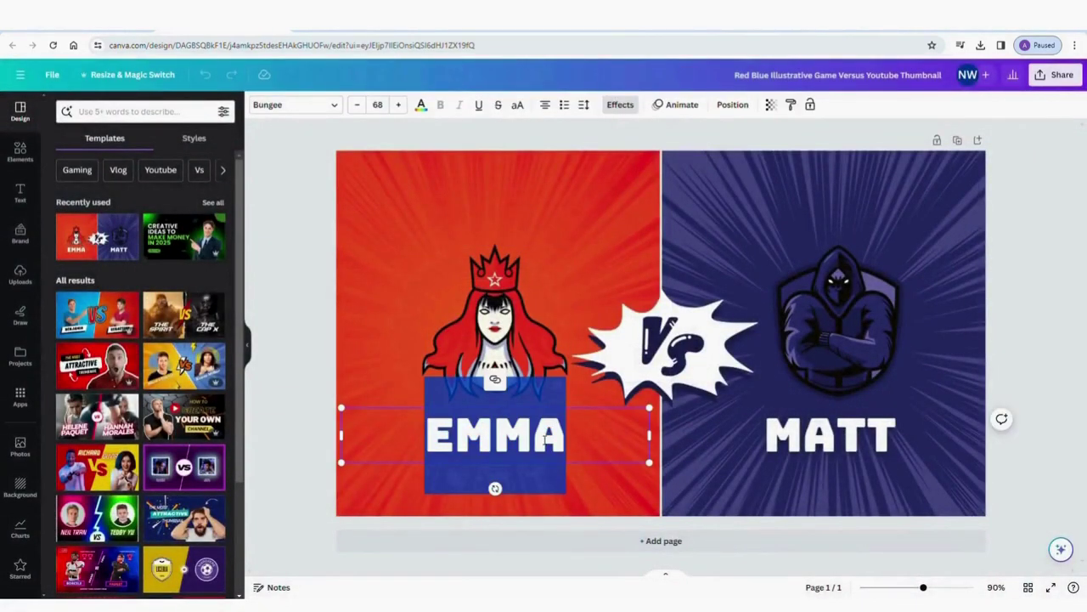
text(DNA)
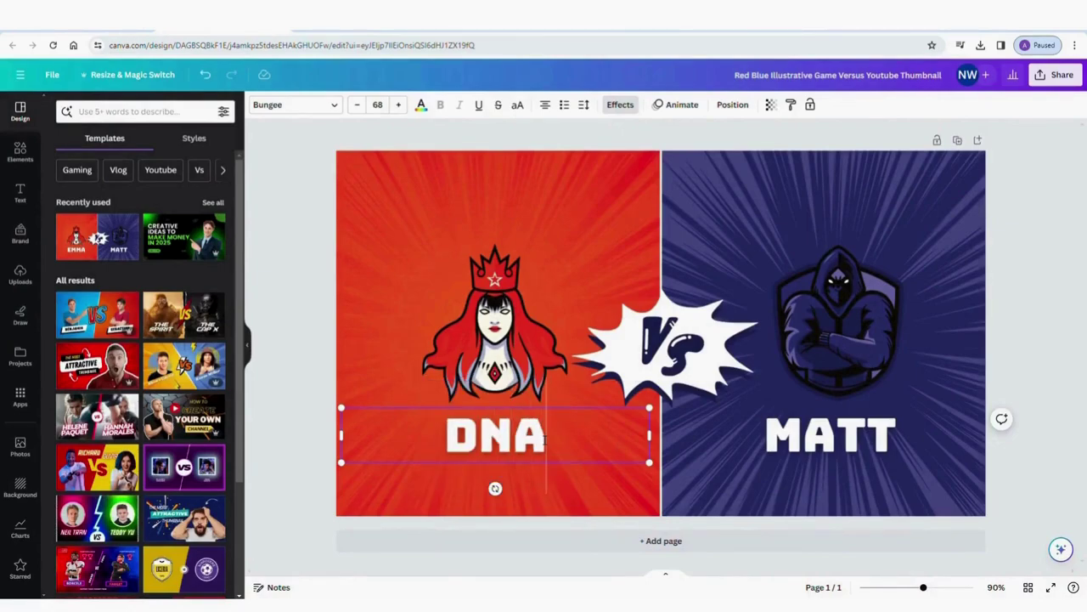
double_click(880, 438)
text(RNA)
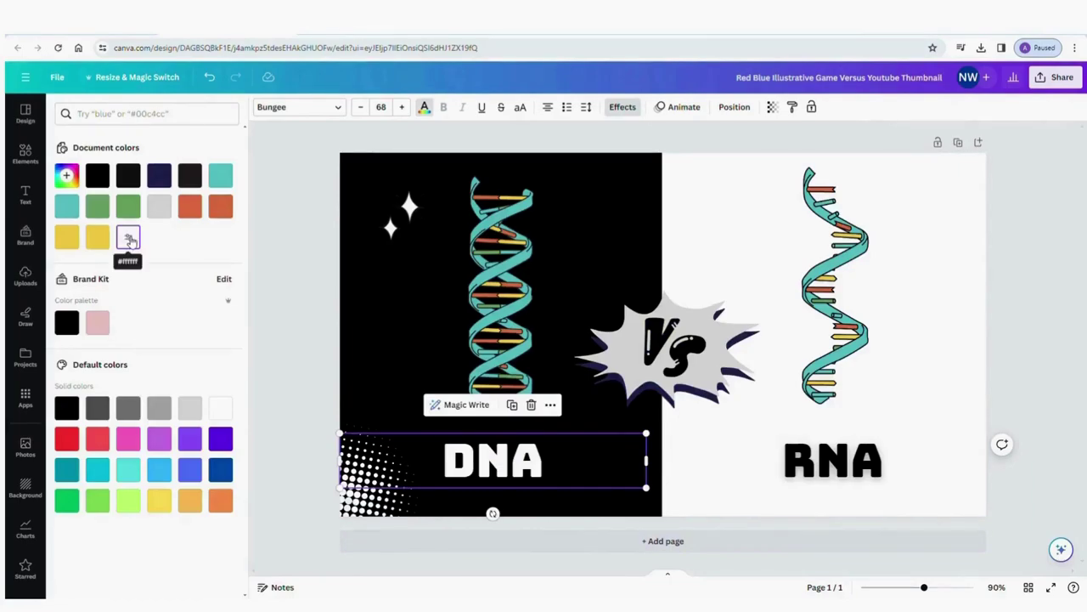
Delete the halftone dot pattern and the white sparkles from the black DNA half of the thumbnail.
drag(272, 565, 417, 423)
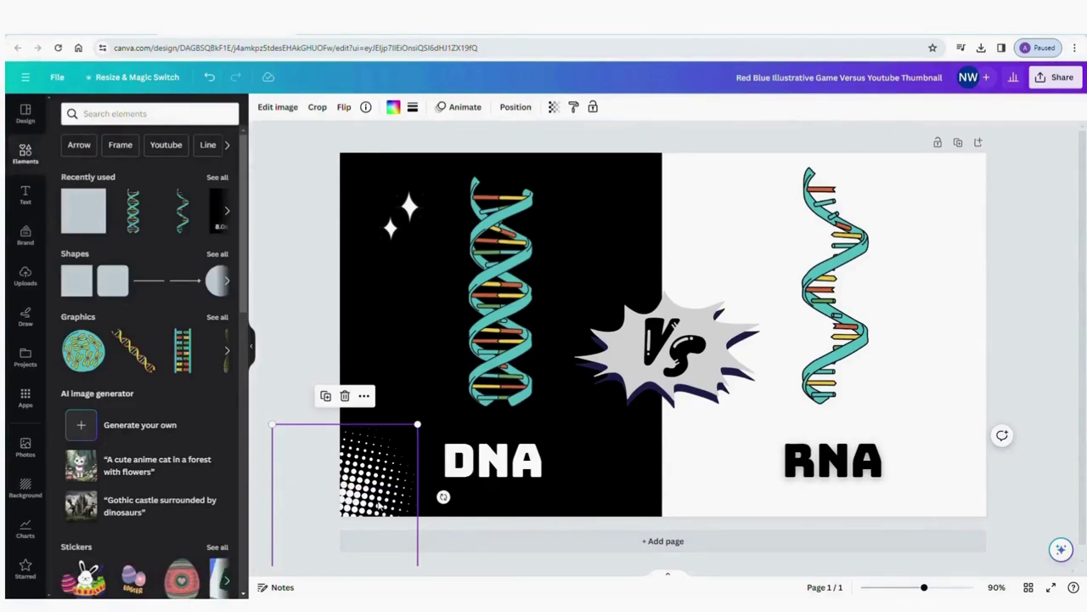
key(Delete)
click(395, 217)
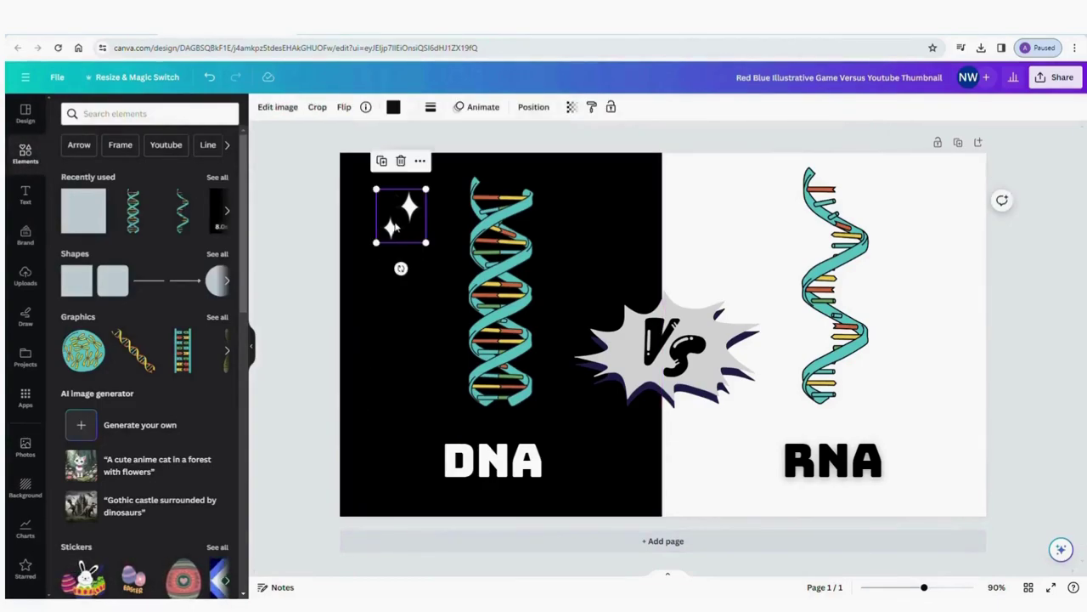
key(Delete)
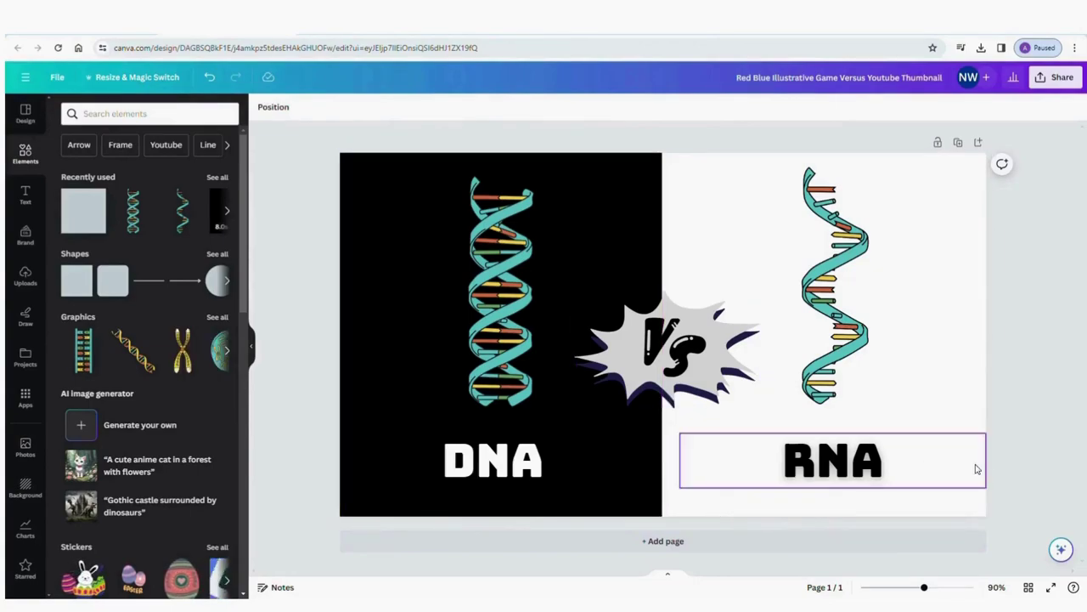
mouse_move(841, 369)
mouse_down()
mouse_move(848, 383)
mouse_move(837, 377)
mouse_up()
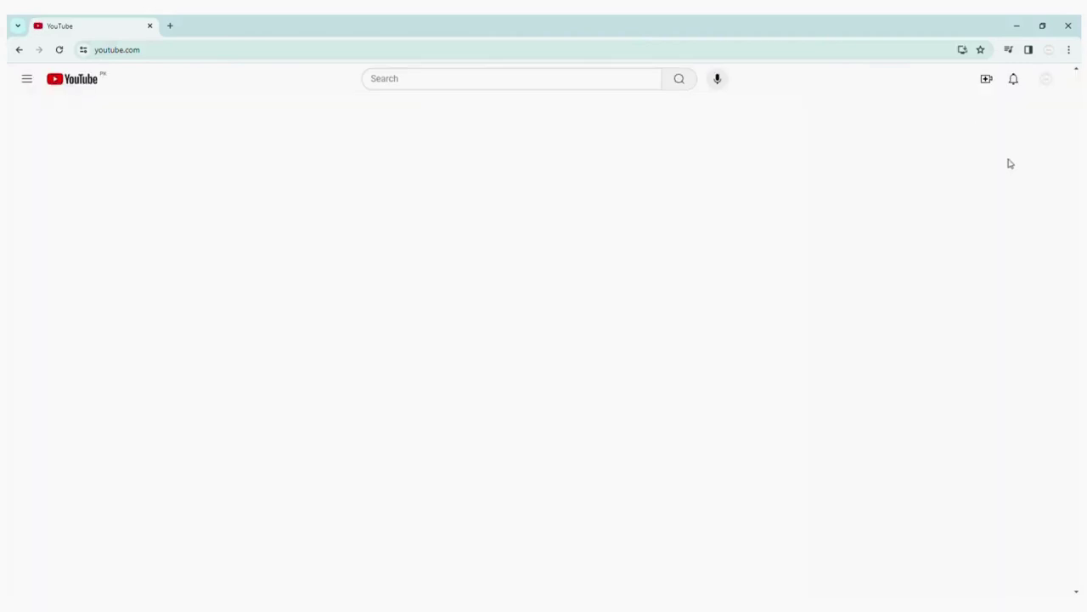
Upload Difference between DNA and RNA.mp4 to YouTube and paste the prepared DNA and RNA comparison text as its description.
click(987, 78)
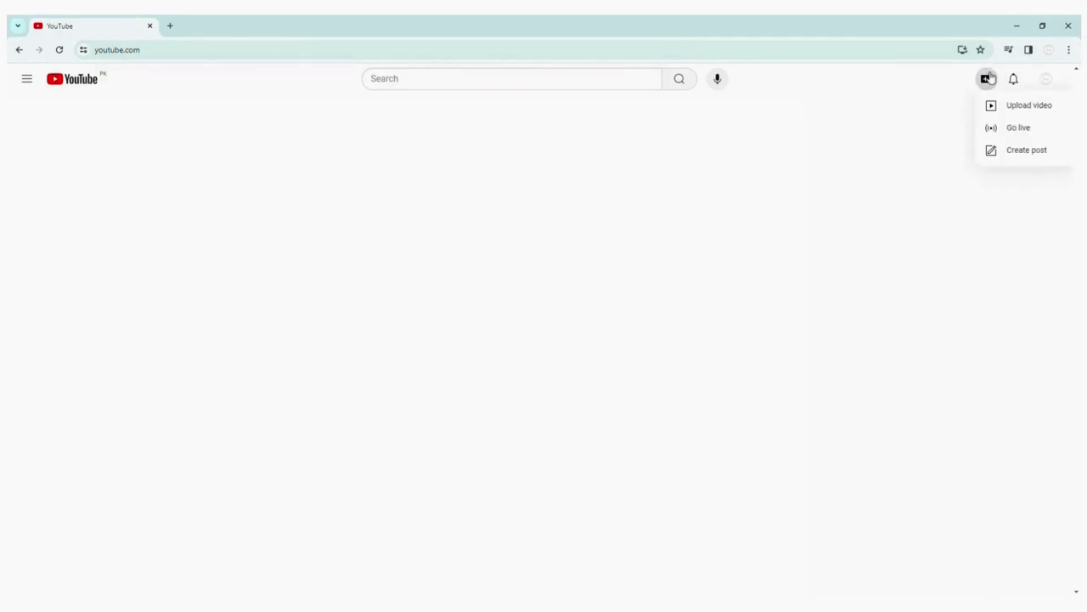
click(1016, 108)
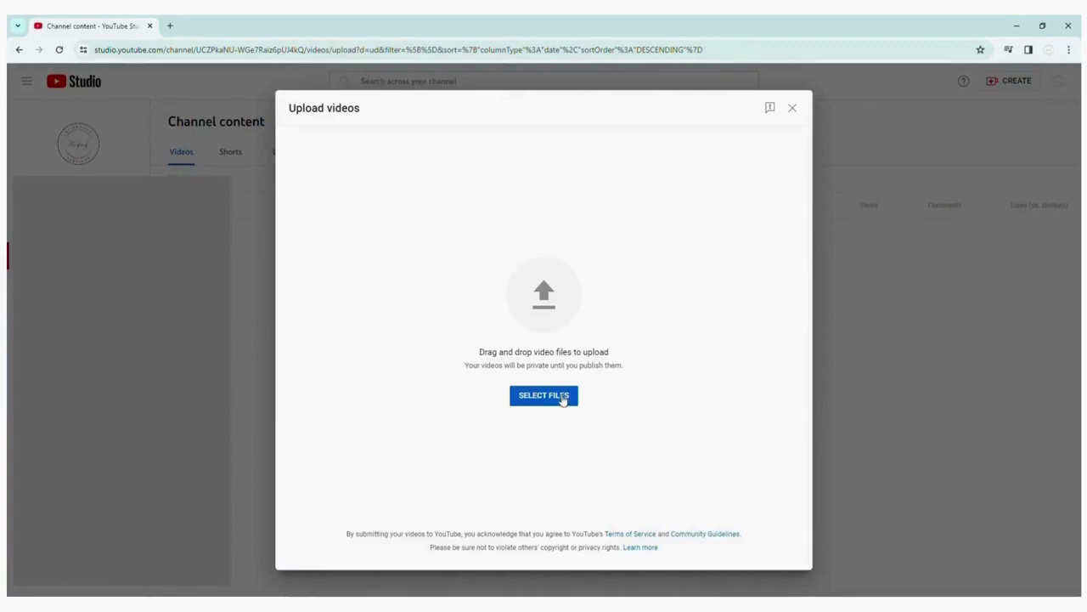
click(560, 401)
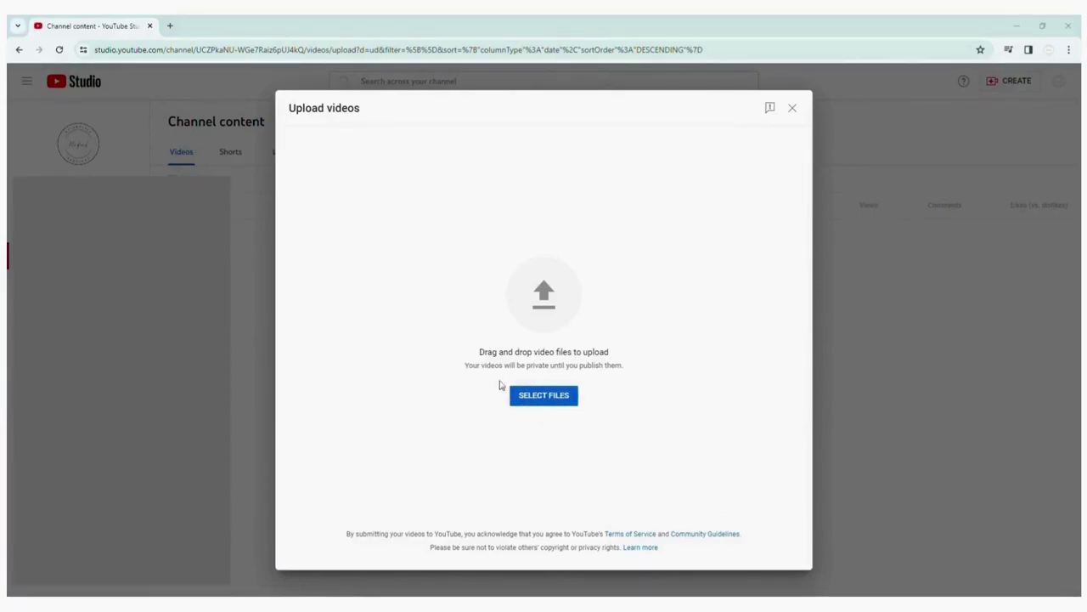
double_click(182, 107)
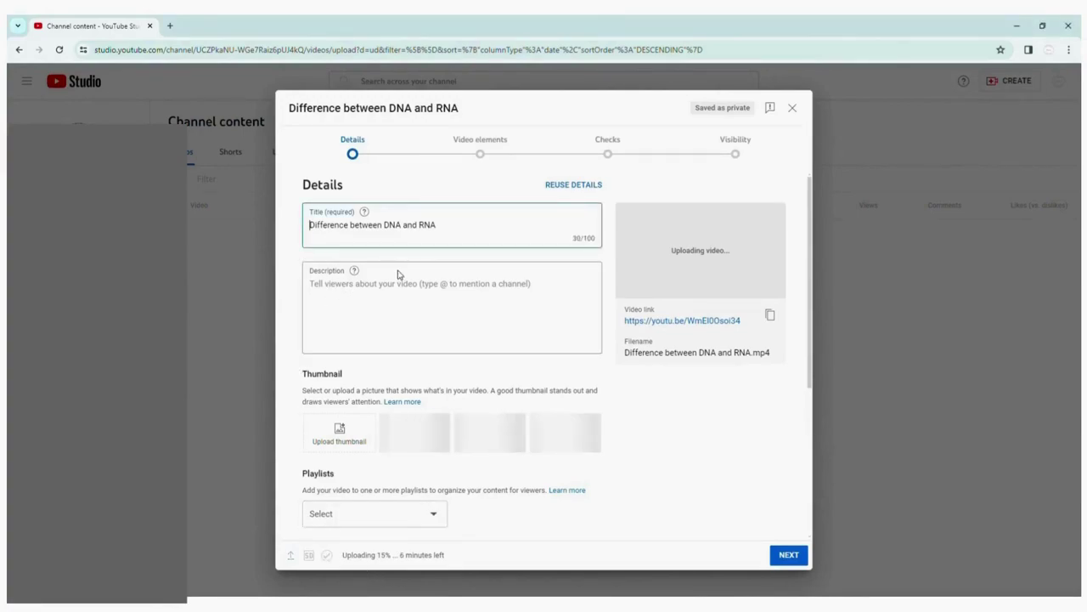
click(329, 288)
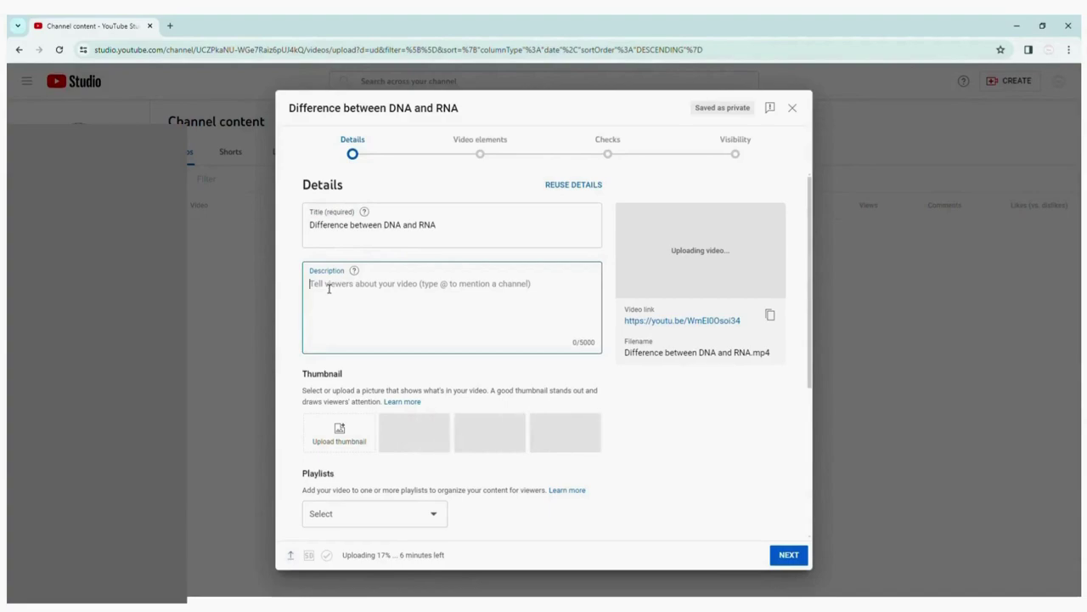
key(ctrl+v)
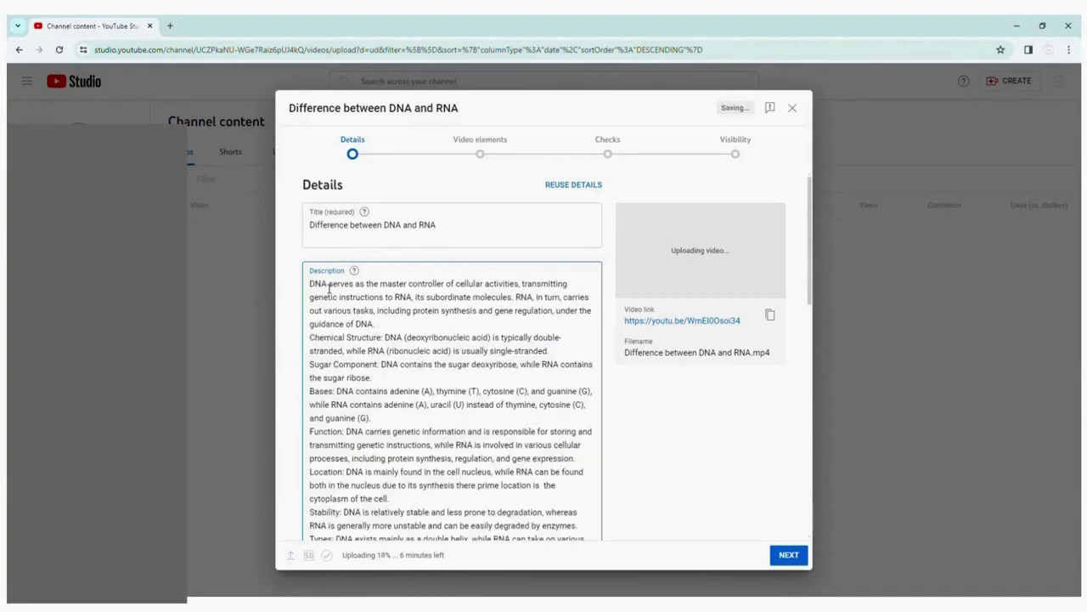
Add the DNA and RNA video to the Literary Services playlist and mark it as not made for kids.
click(811, 202)
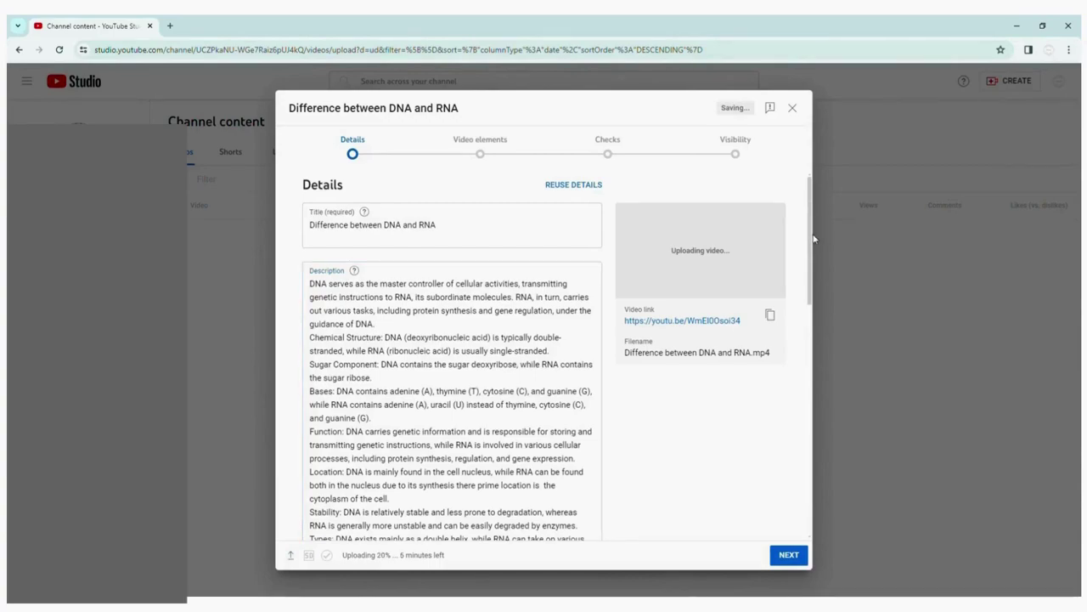
drag(813, 239, 791, 440)
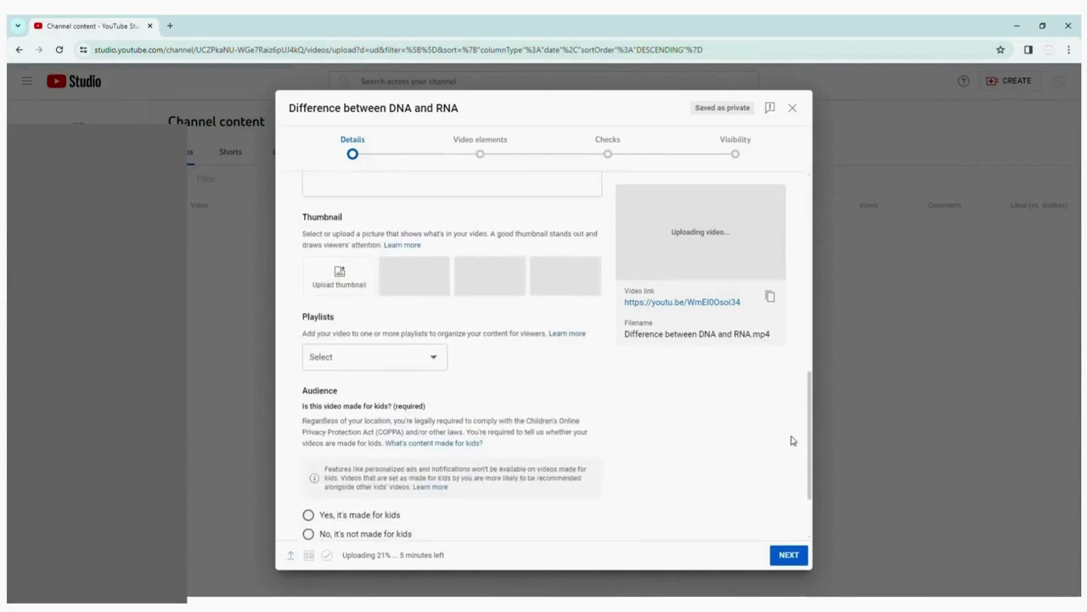
click(436, 360)
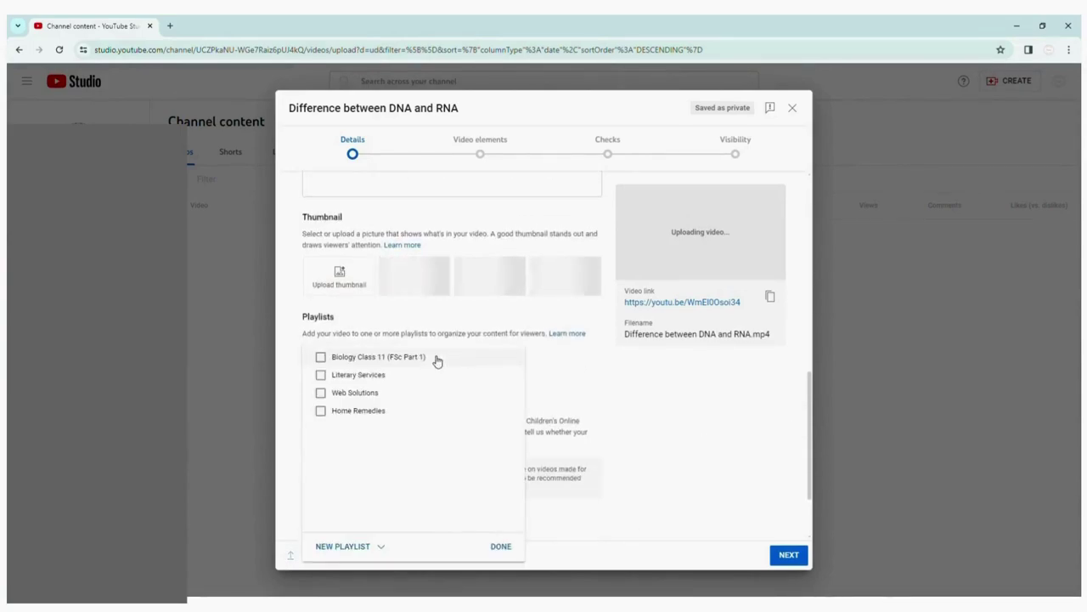
click(373, 379)
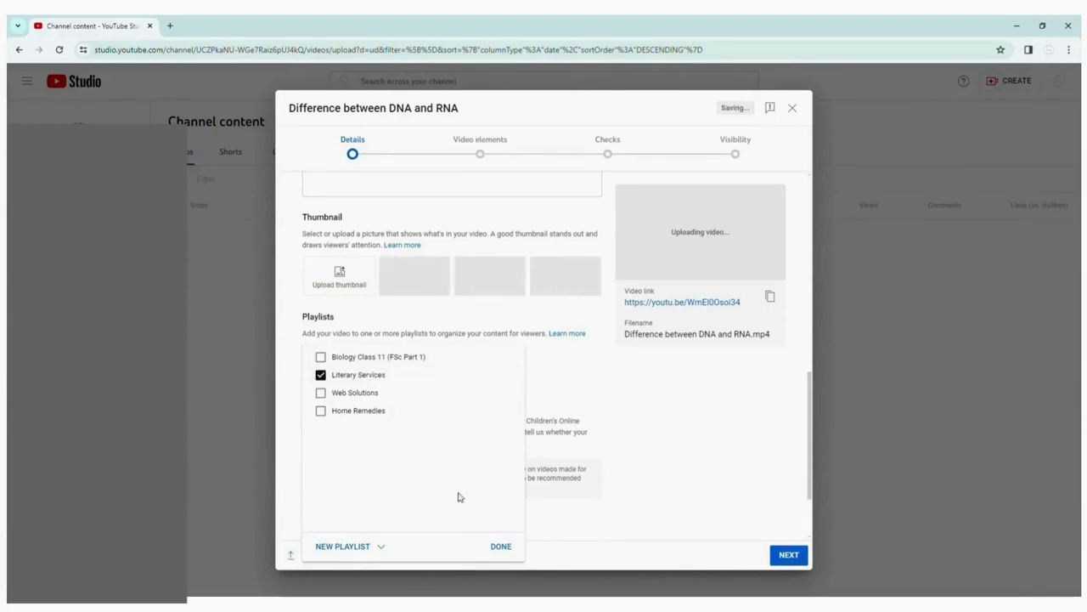
click(506, 548)
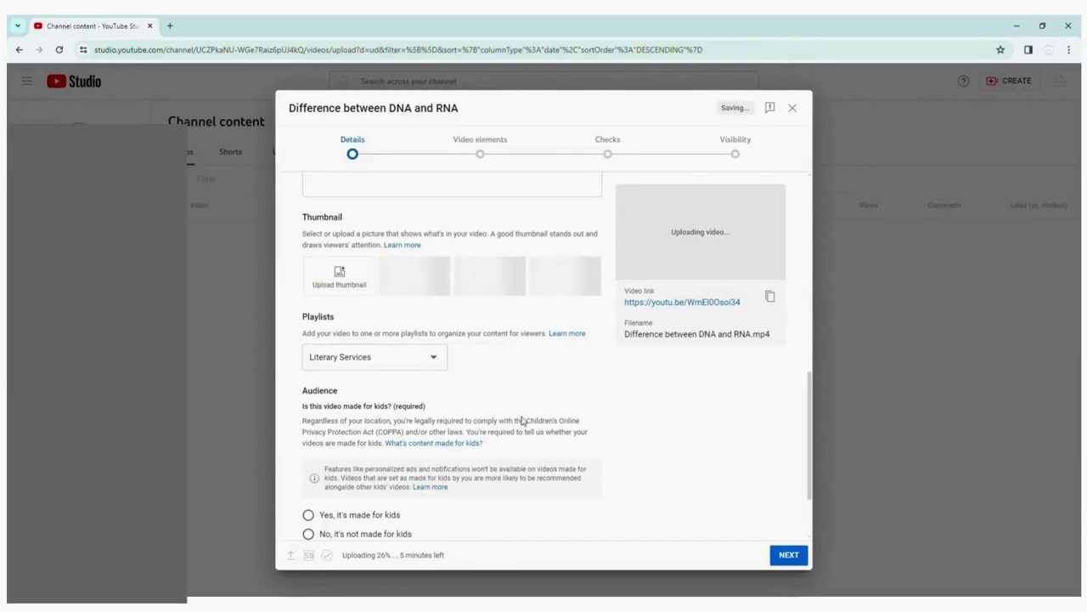
scroll(522, 417, down, 2)
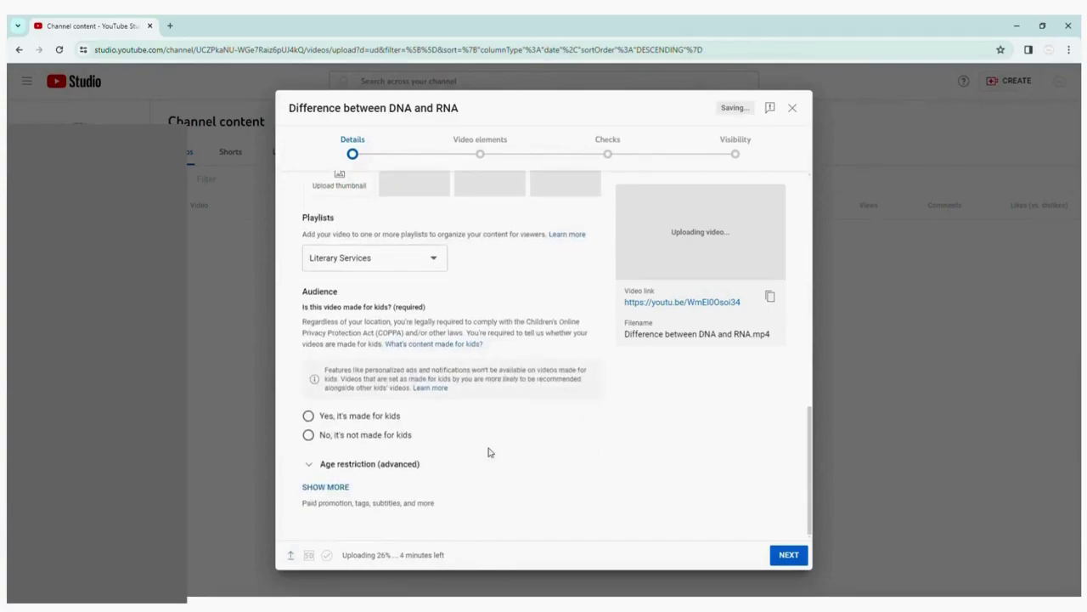
click(317, 435)
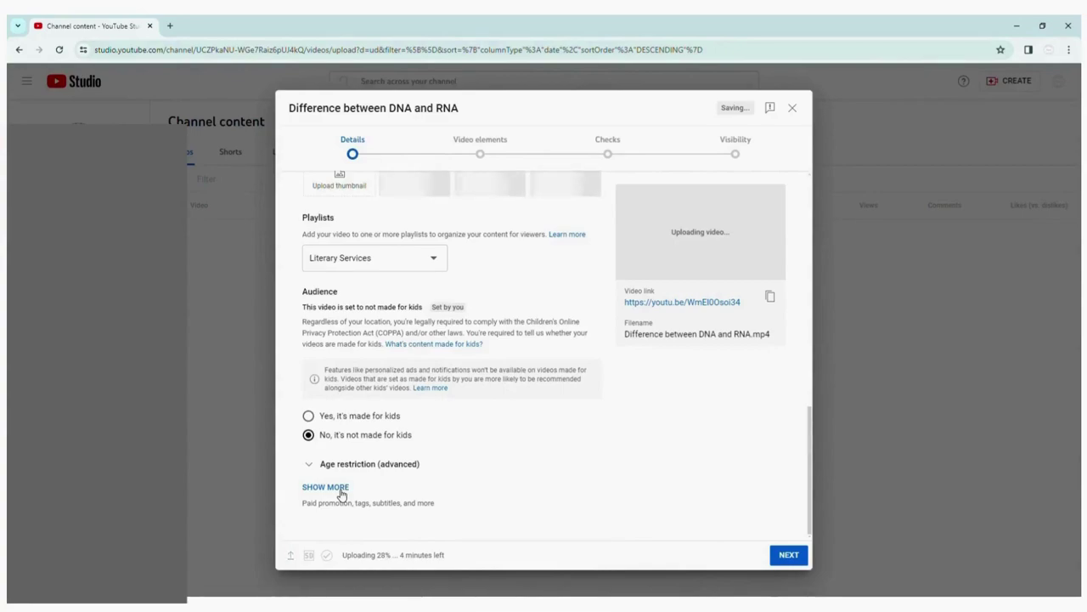
Expand the additional video details and review the paid promotion, altered content, automatic chapters, tags and video language options.
click(340, 491)
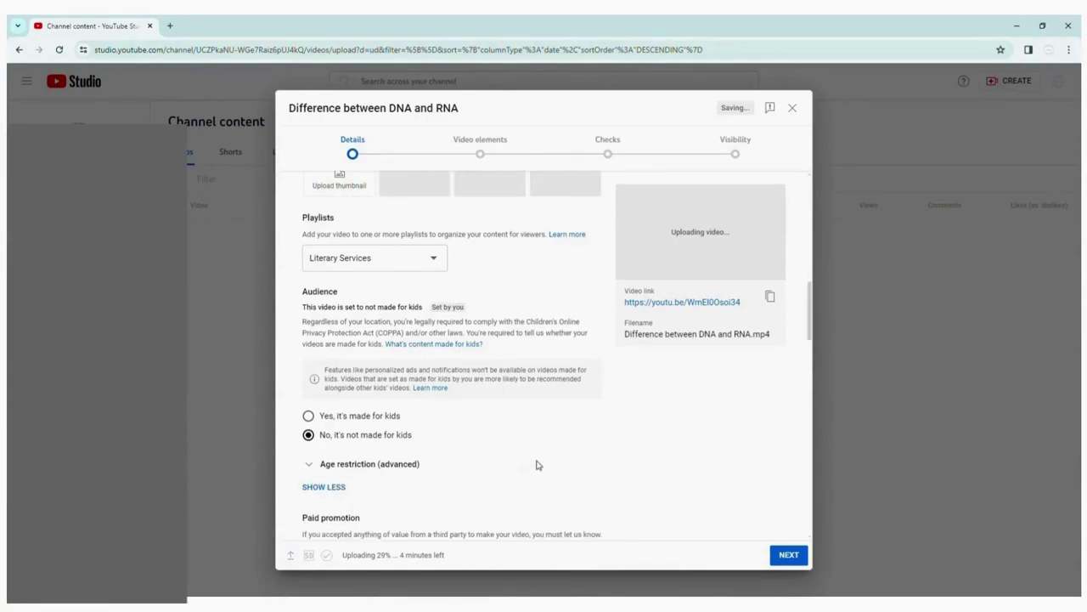
scroll(536, 465, down, 1)
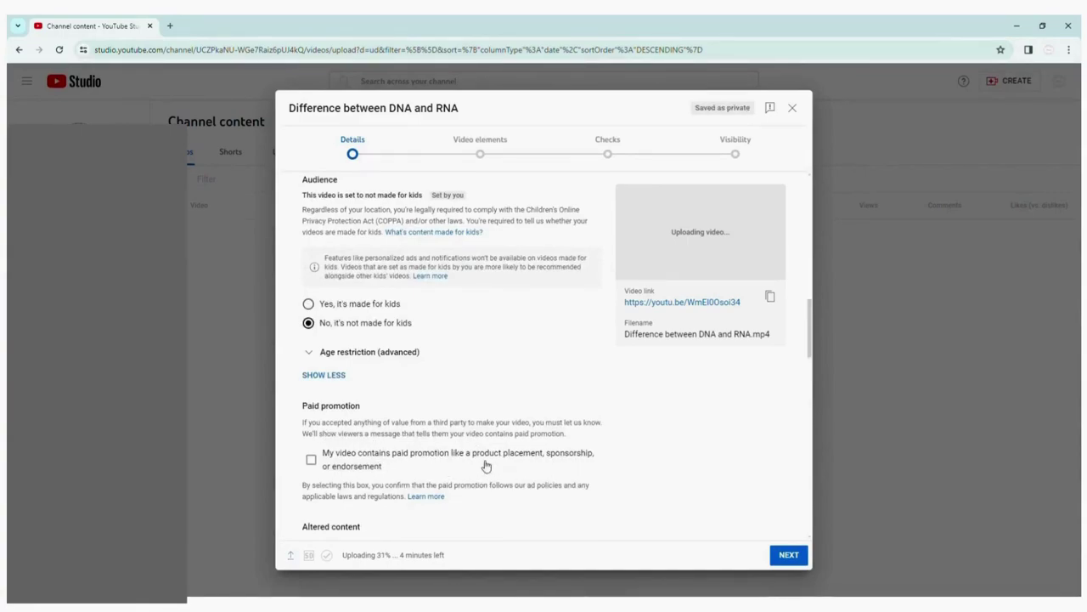
scroll(486, 465, down, 1)
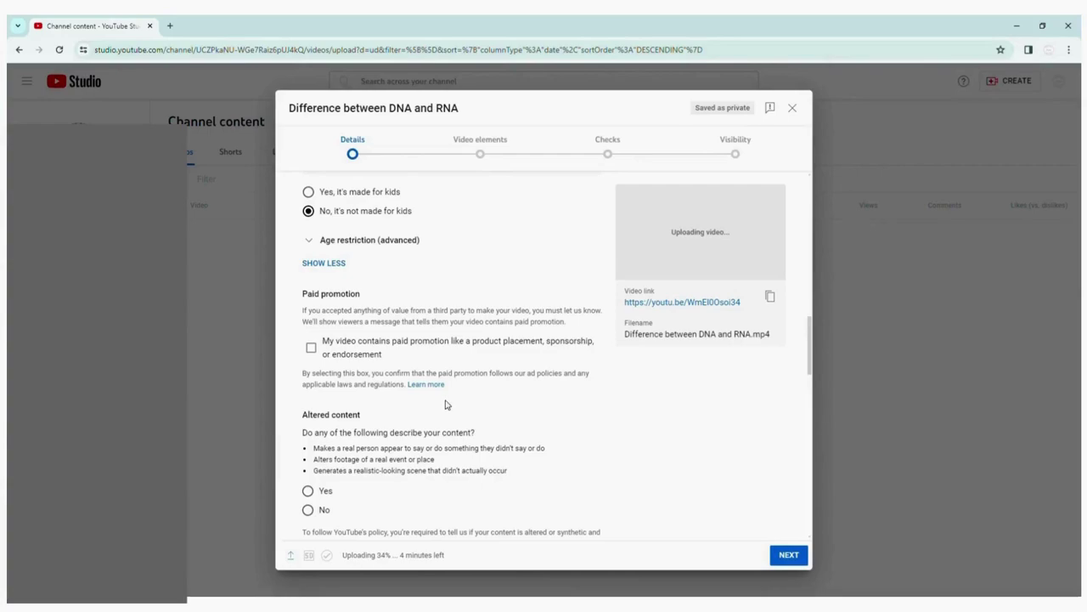
scroll(445, 405, down, 3)
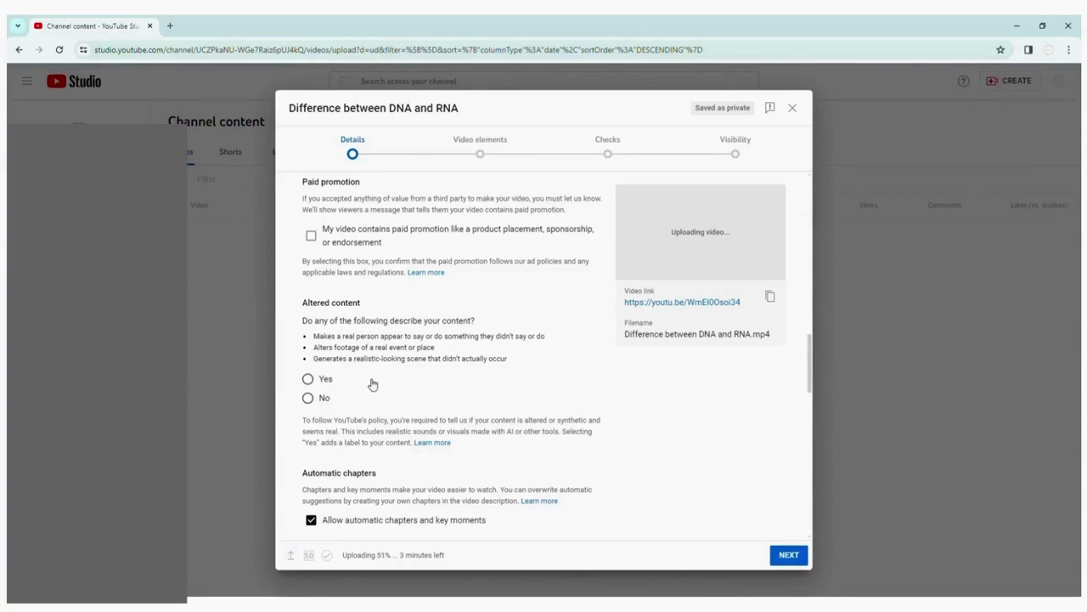
scroll(372, 384, down, 3)
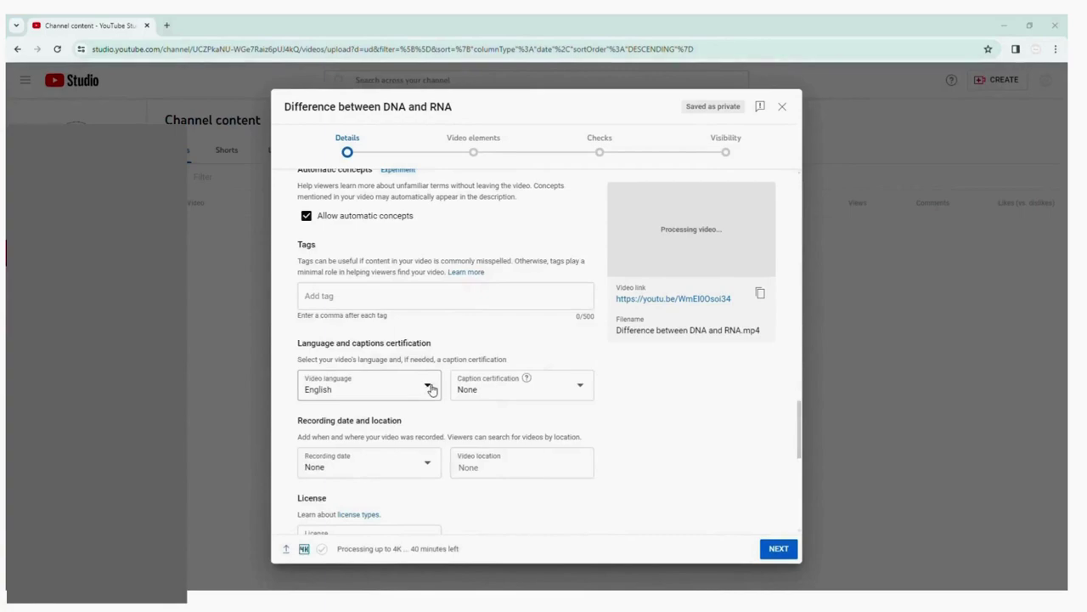
click(431, 389)
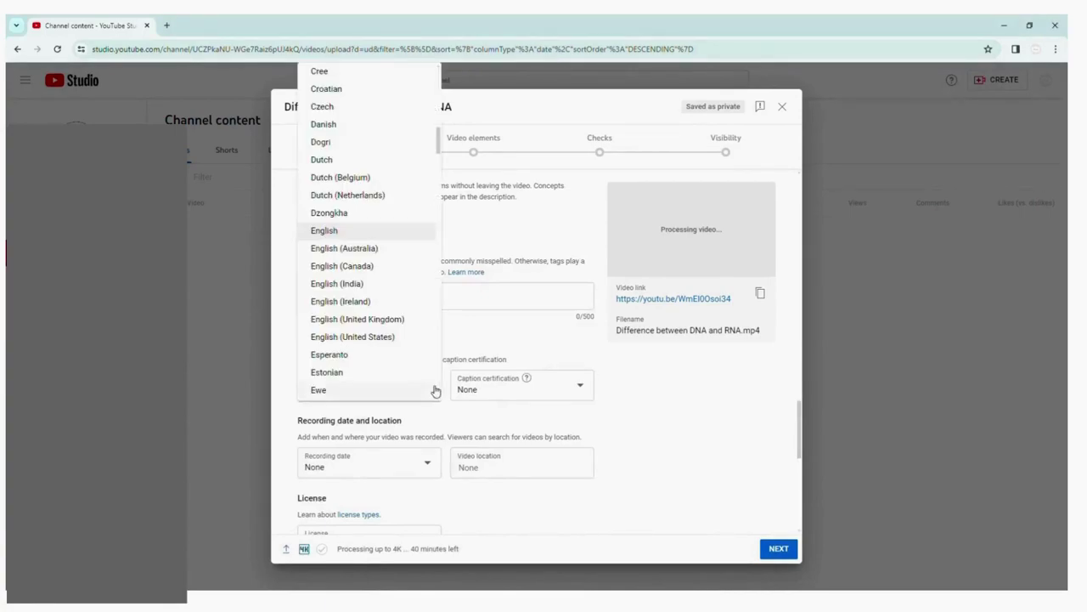
scroll(374, 268, down, 9)
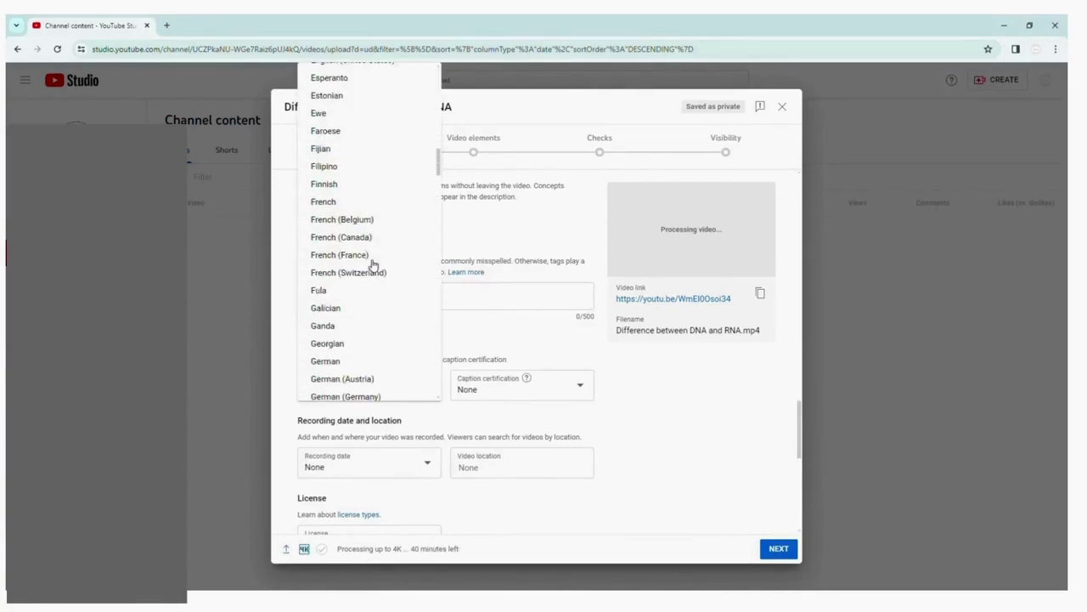
click(661, 401)
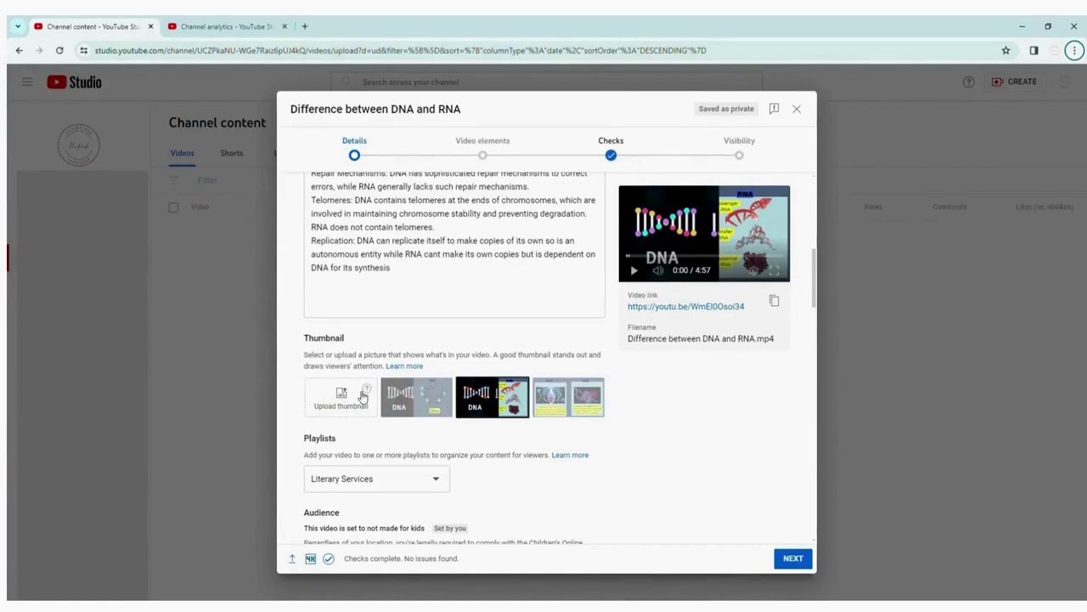
Set the custom black-and-white DNA VS RNA image as the video's thumbnail instead of the suggested ones and play the video preview.
click(418, 395)
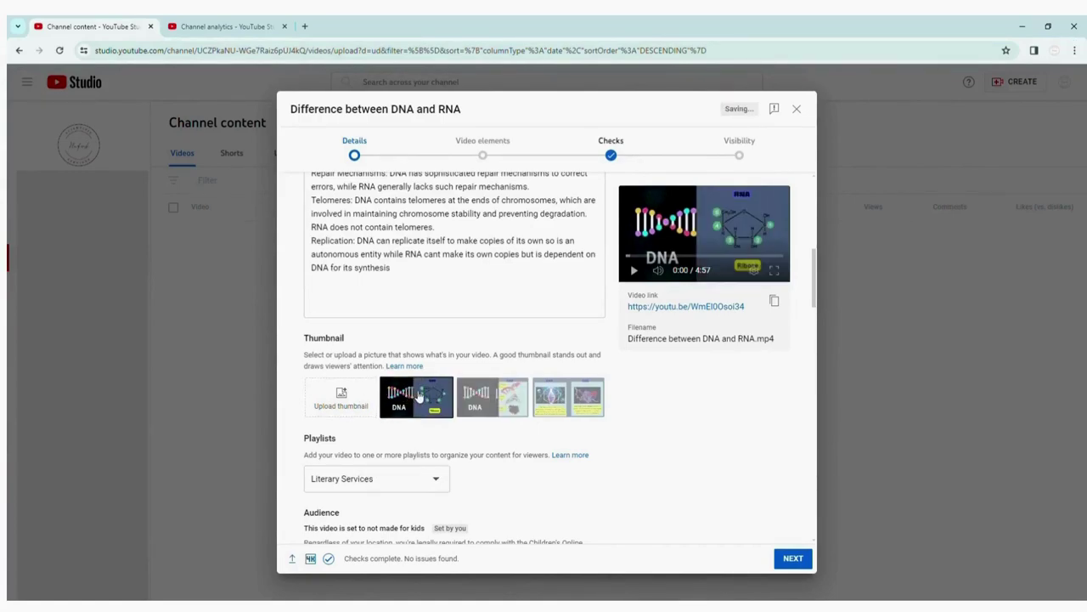
click(489, 401)
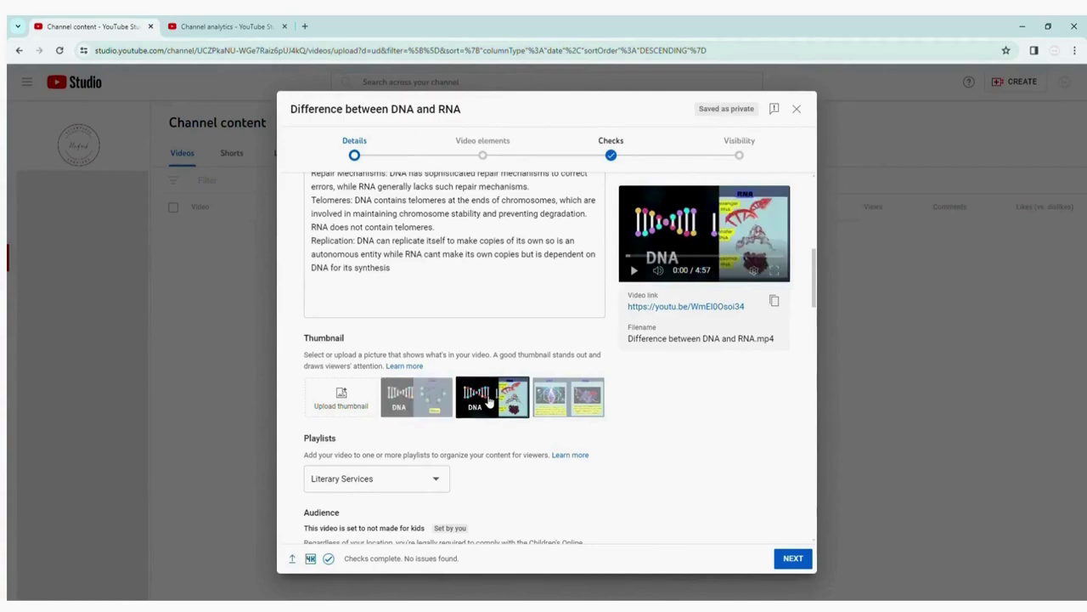
click(549, 398)
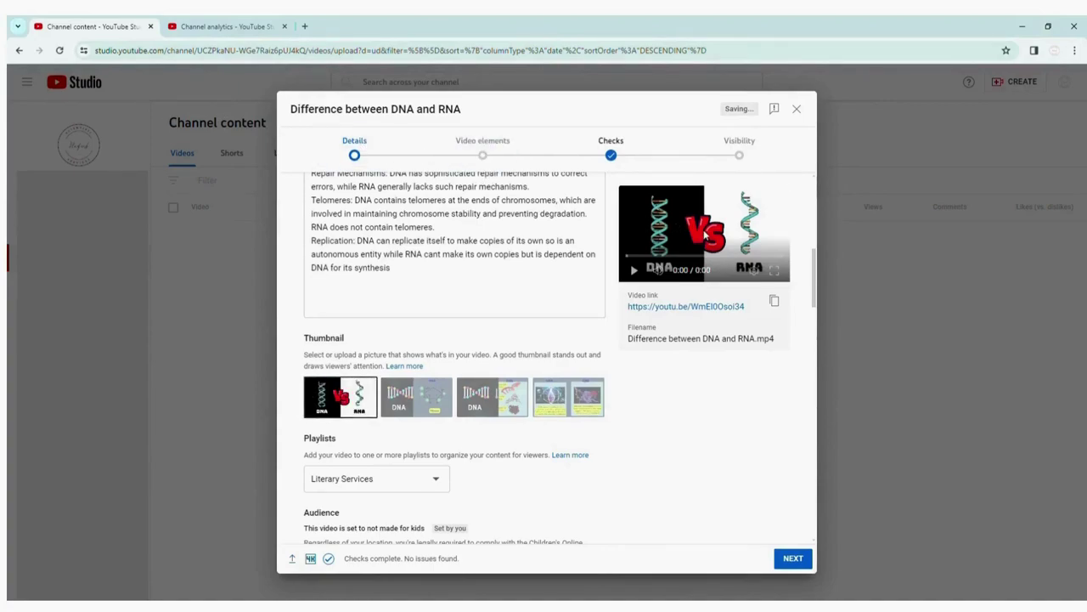
click(634, 272)
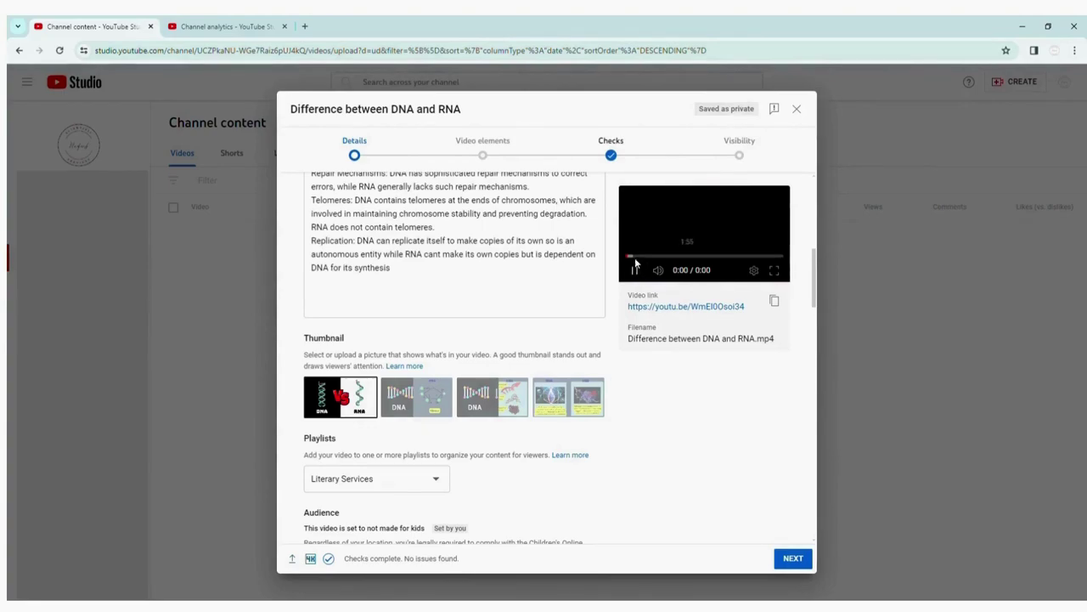
click(636, 256)
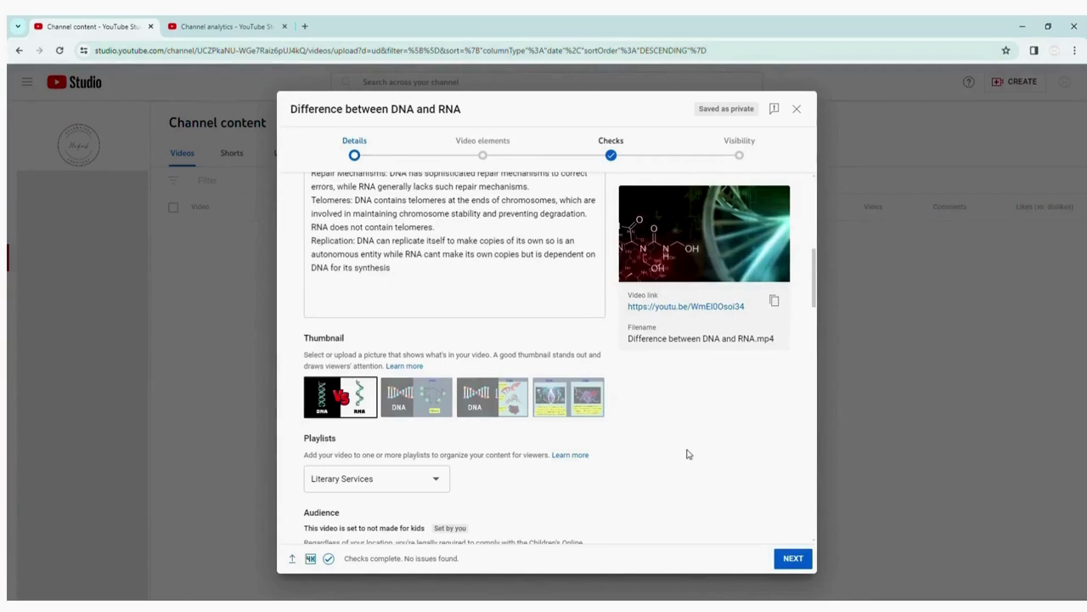
Add a video card promoting Nucleic Acids, DNA and RNA to the upload's video elements and save it.
scroll(686, 453, down, 3)
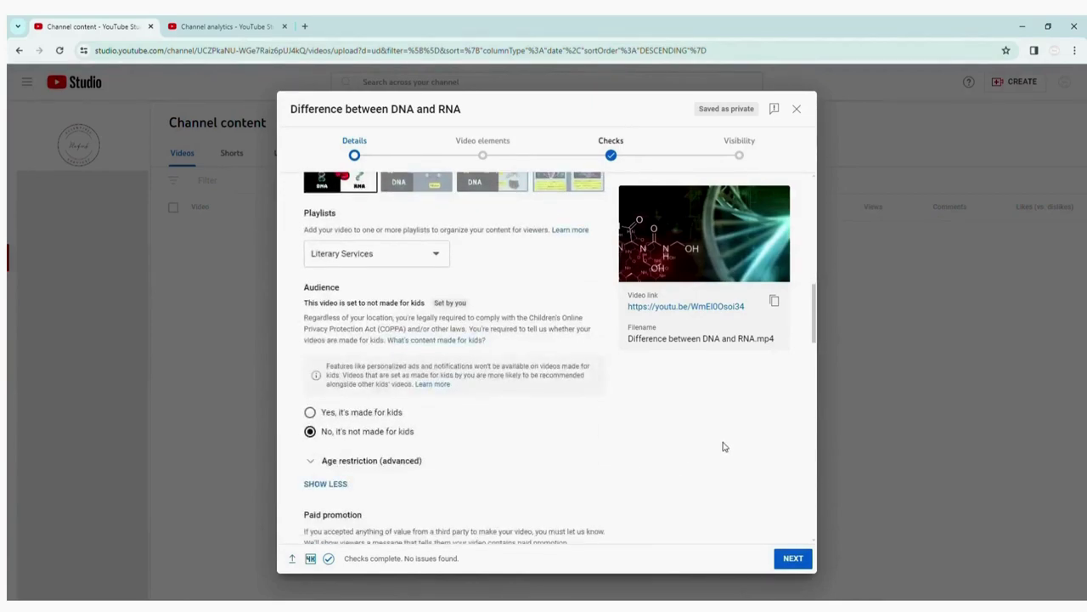
click(793, 559)
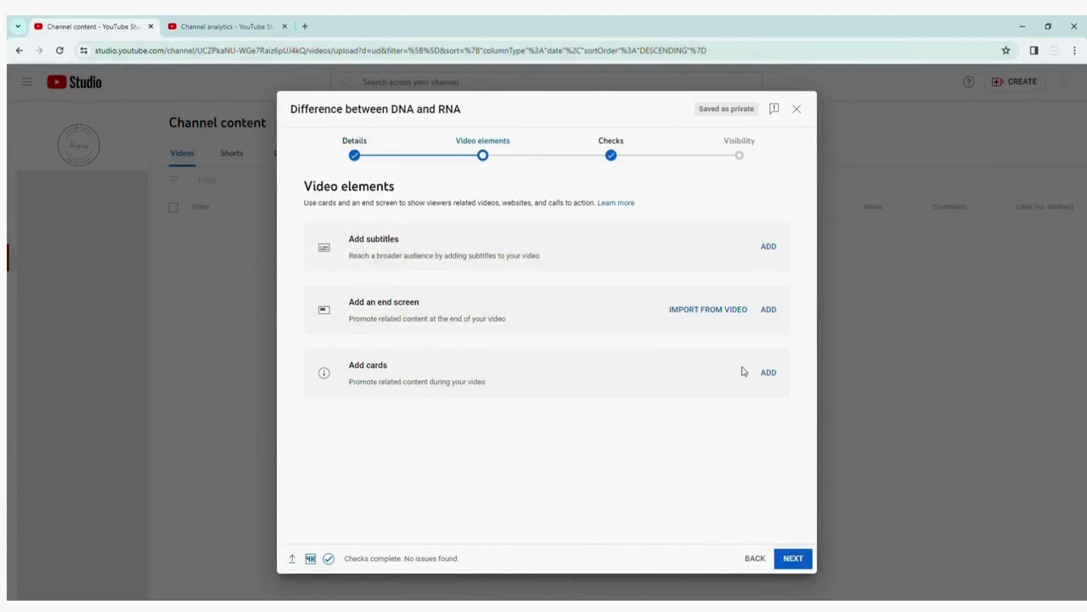
click(768, 374)
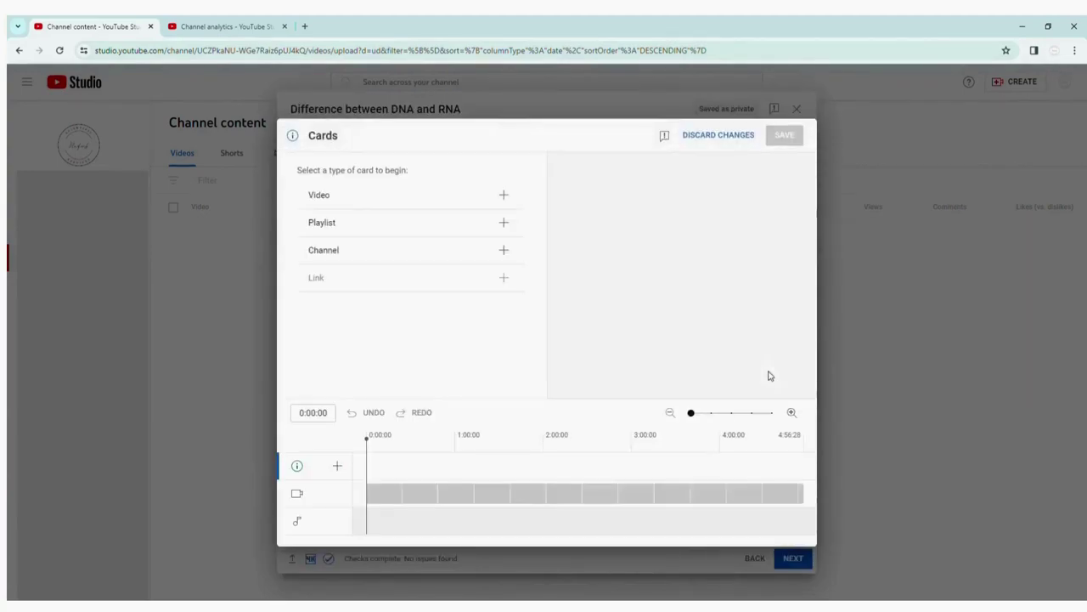
click(504, 198)
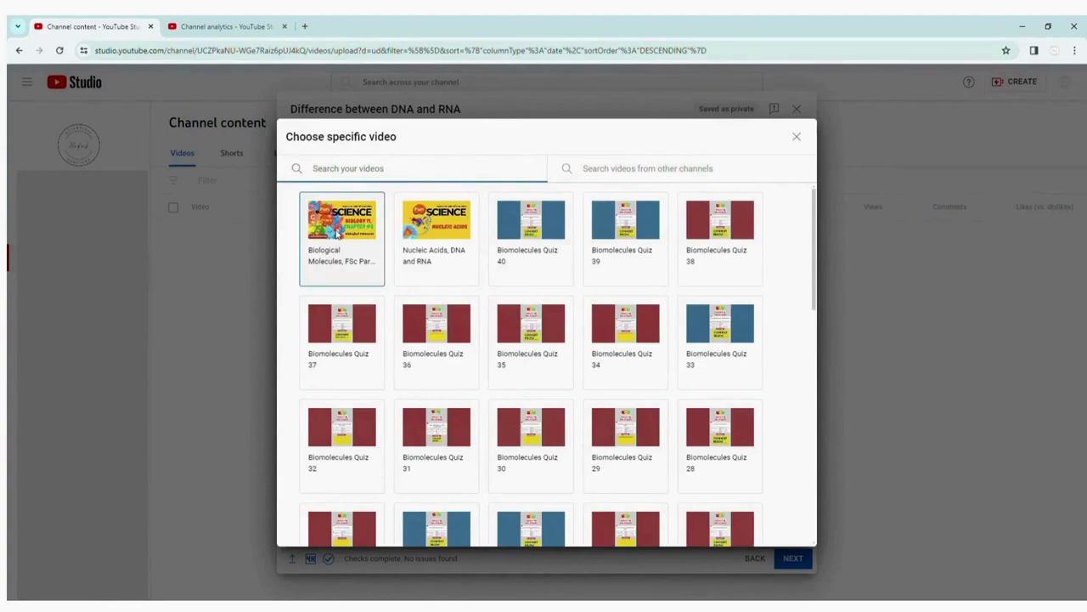
click(444, 228)
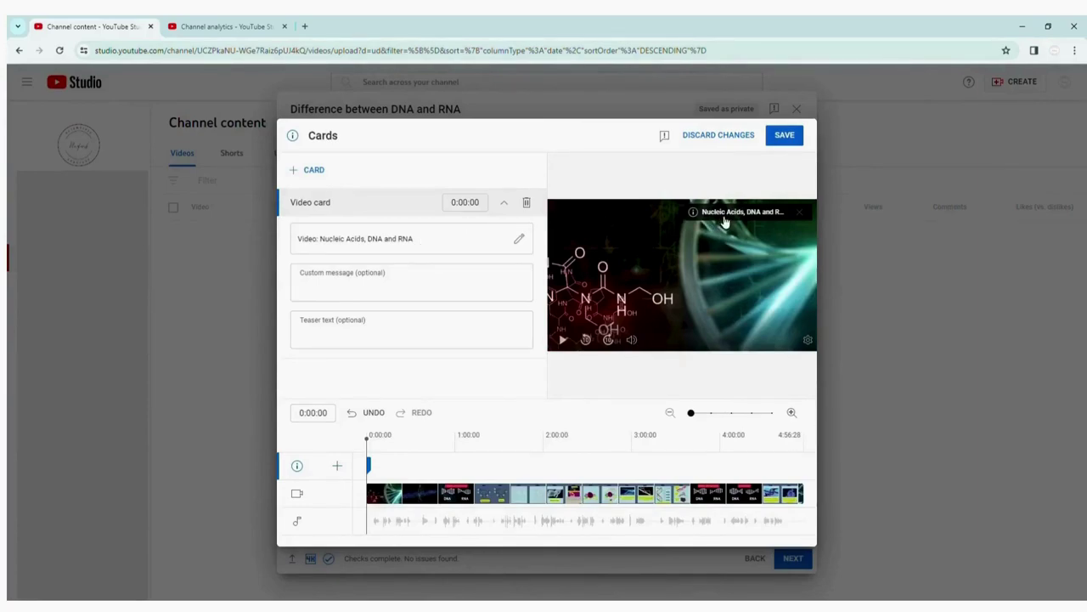
click(787, 141)
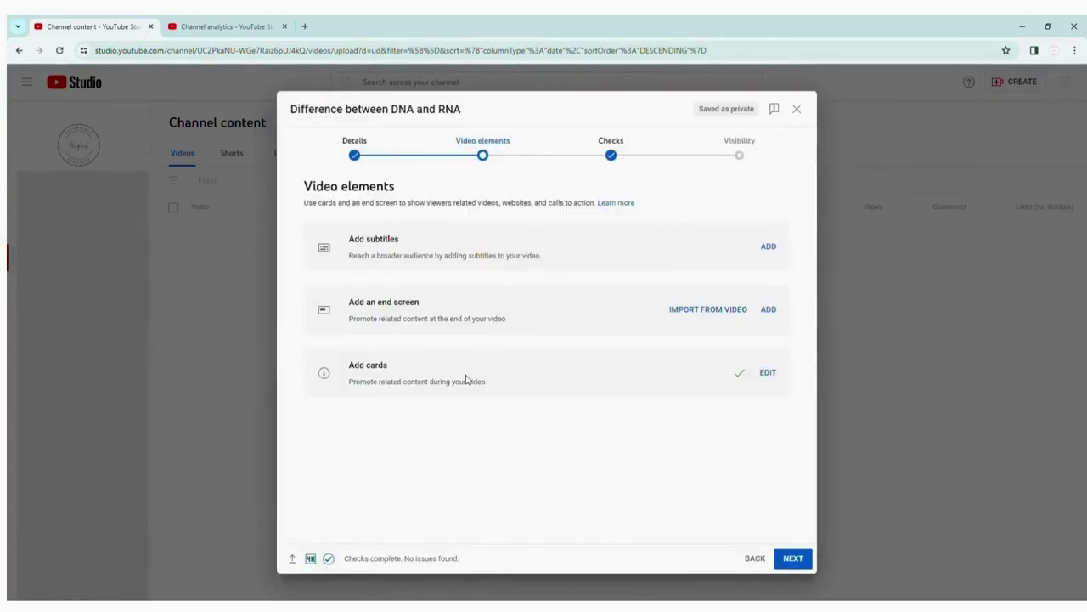
Add an end screen imported from the latest video and set the Chapter 1, Introduction to Biology element to start at 4:46:00.
click(769, 310)
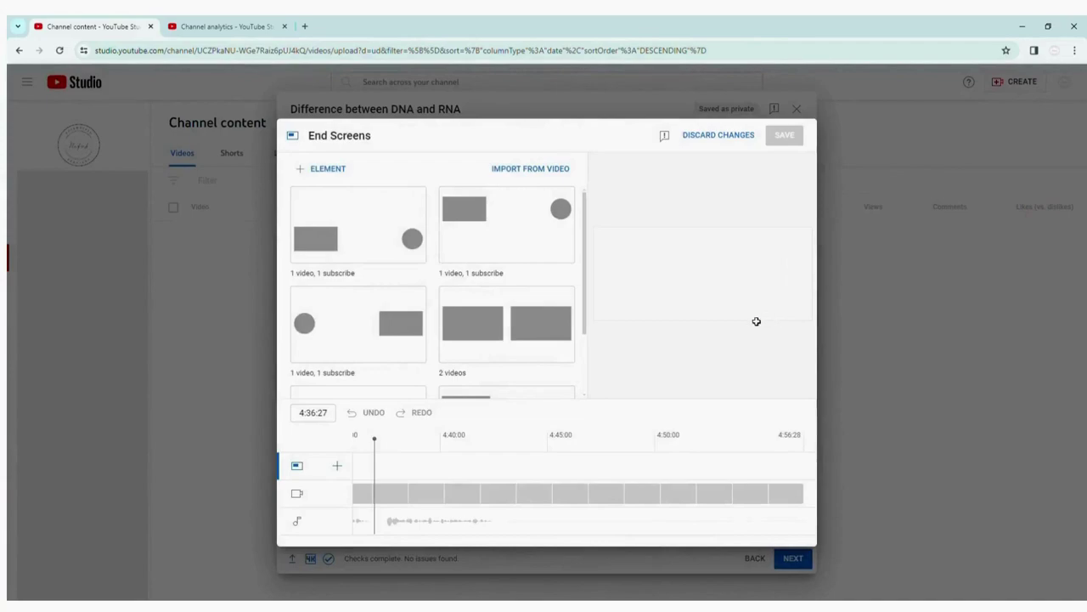
mouse_move(347, 231)
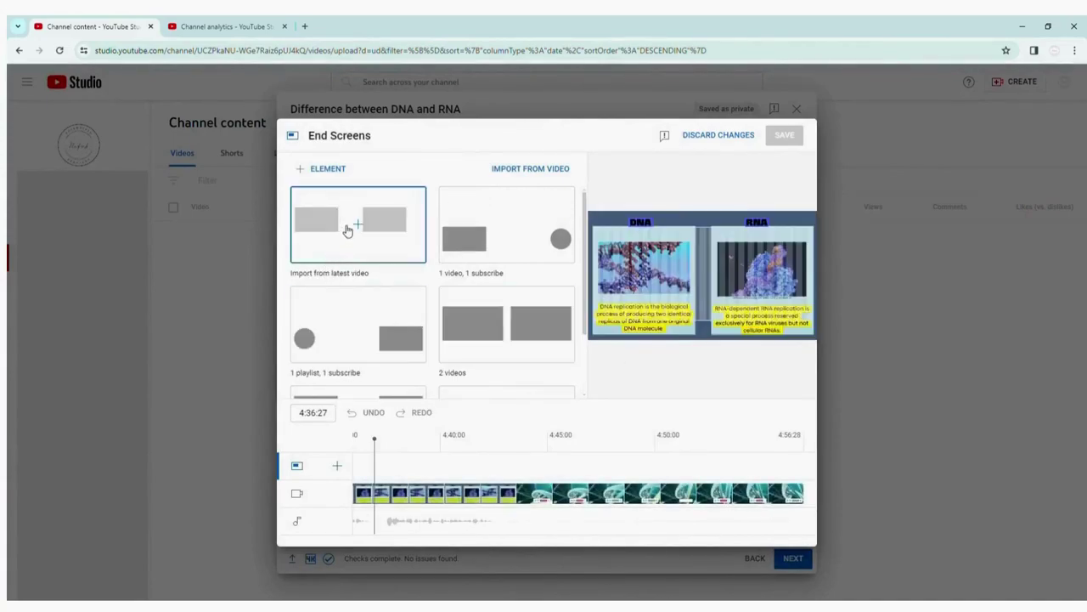
click(348, 230)
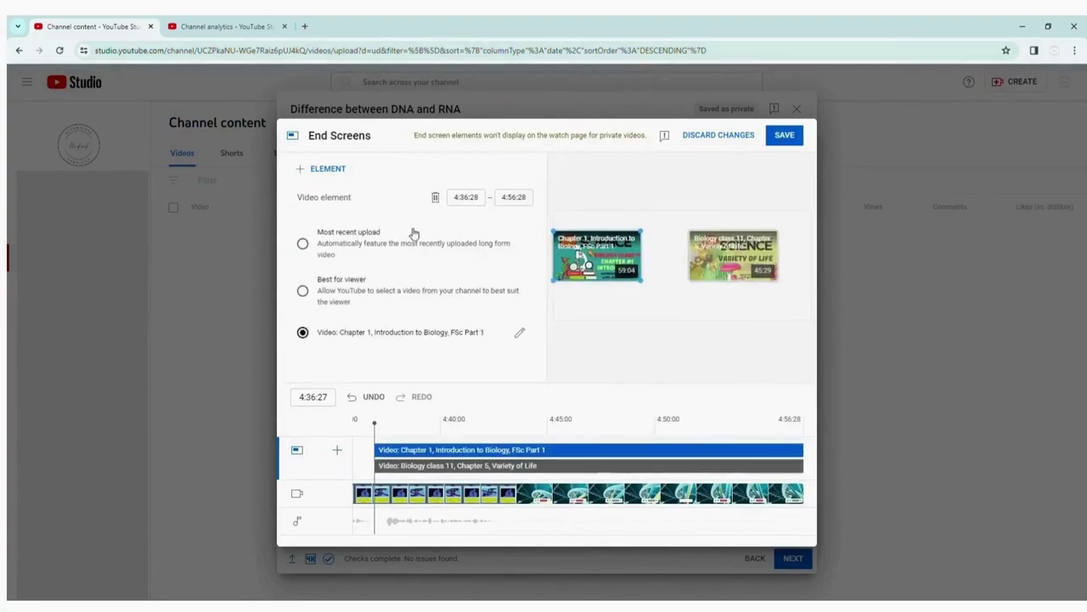
click(472, 200)
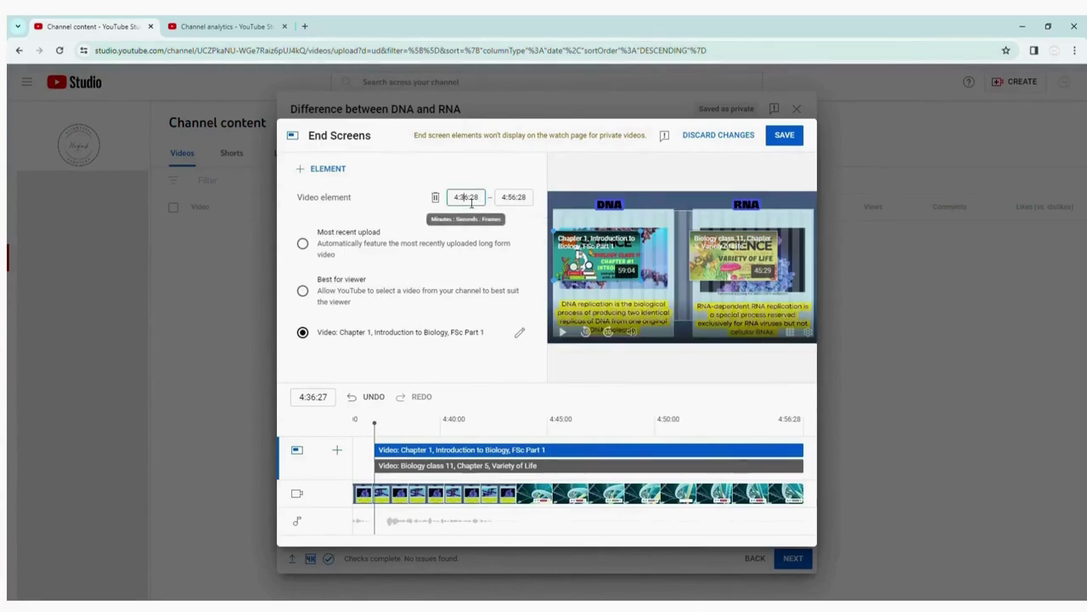
text(5:03:00)
key(BackSpace)
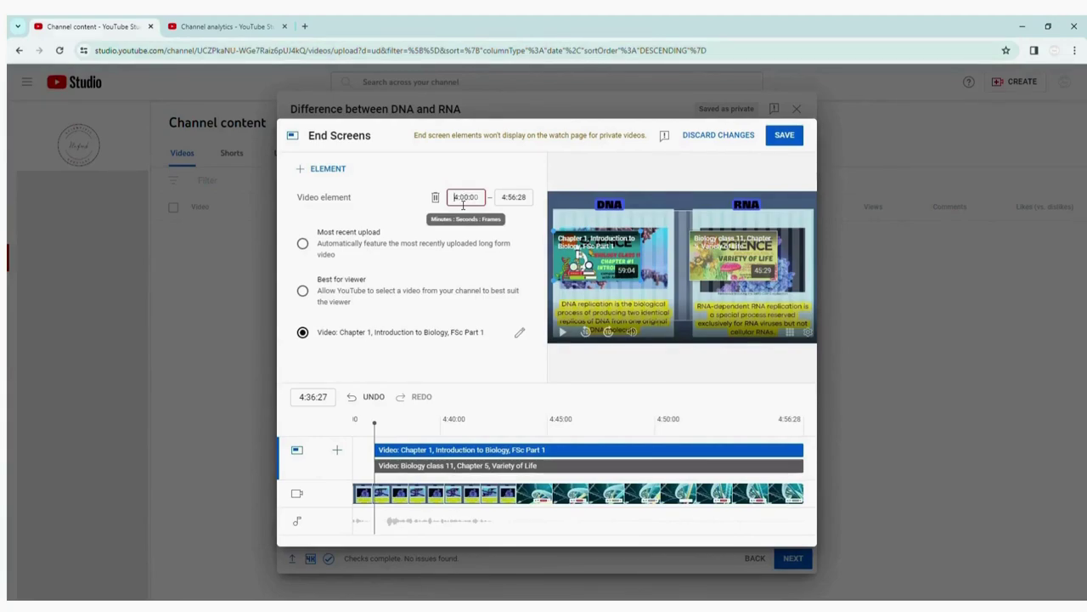
text(46)
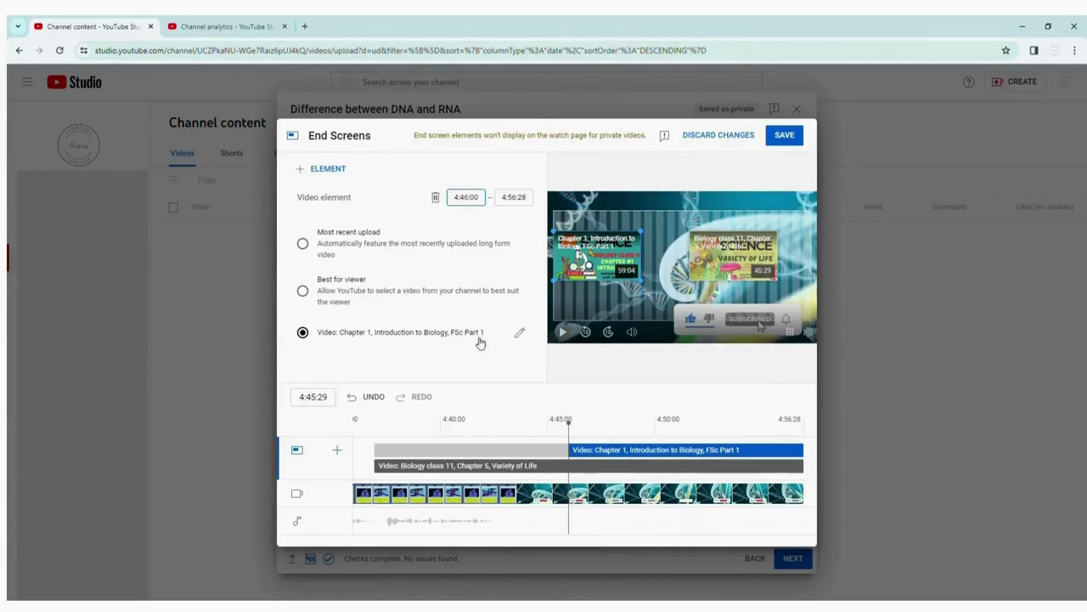
Replace the end screen's Variety of Life video with Biological Molecules, FSc Part 1, chapter 2.
click(738, 257)
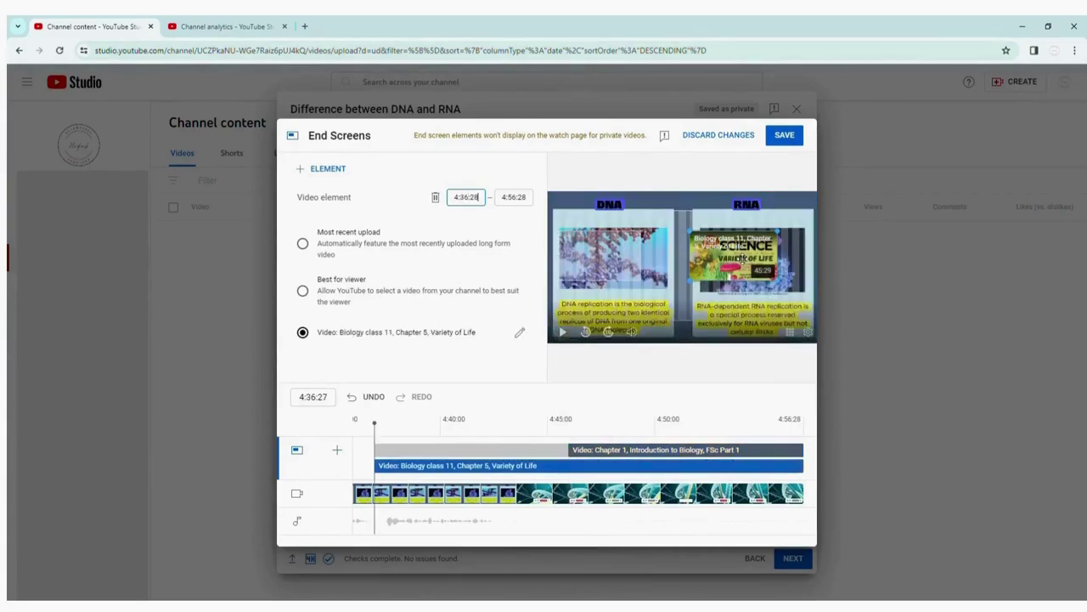
click(520, 332)
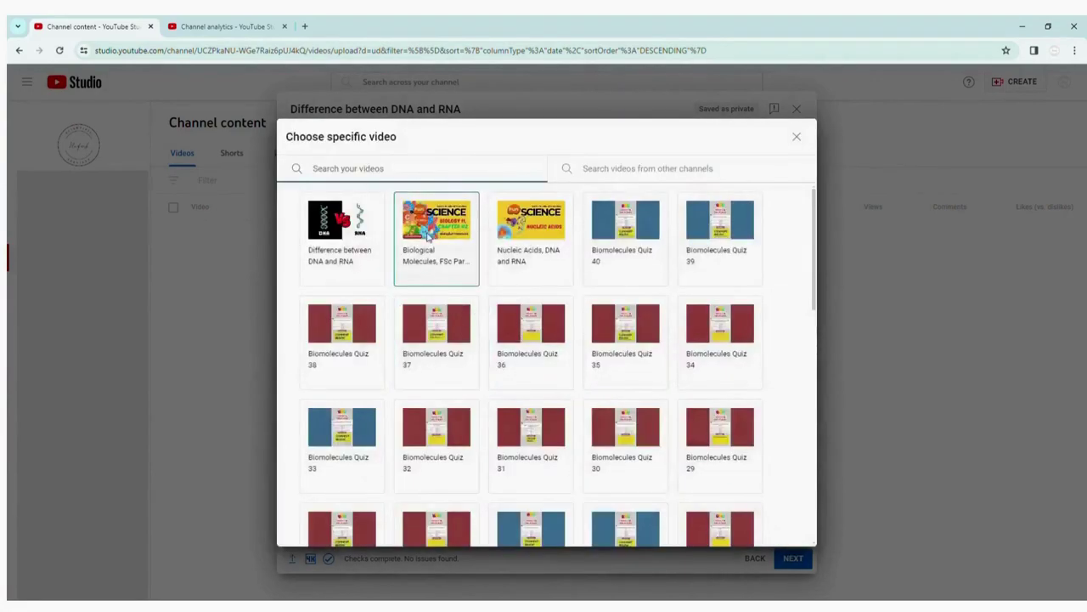
click(431, 227)
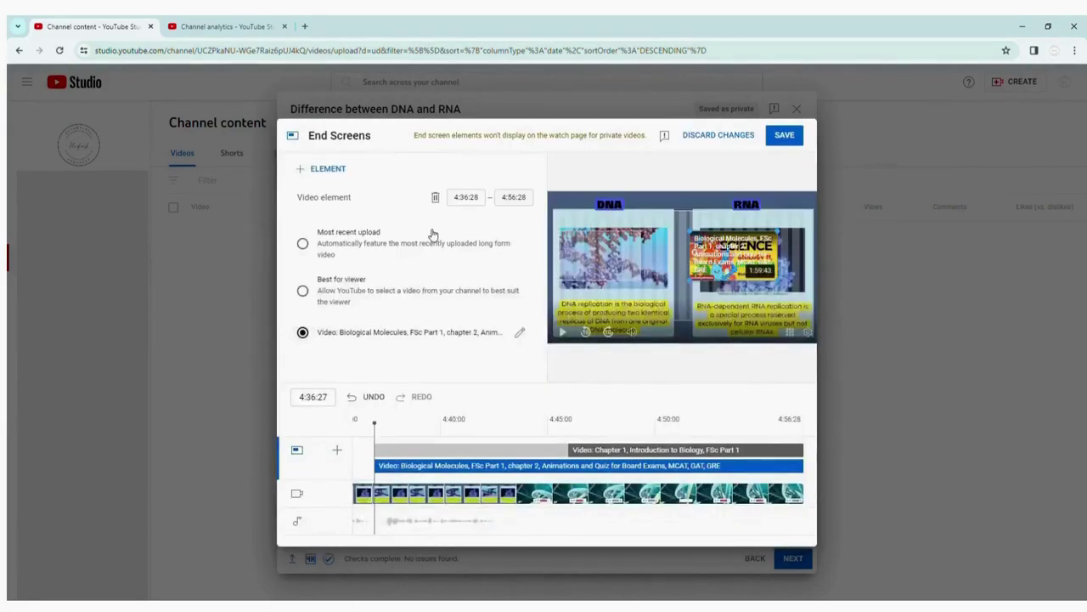
Replace the end screen's Chapter 1, Introduction to Biology video with Nucleic Acids, DNA and RNA and save the end screen.
click(610, 254)
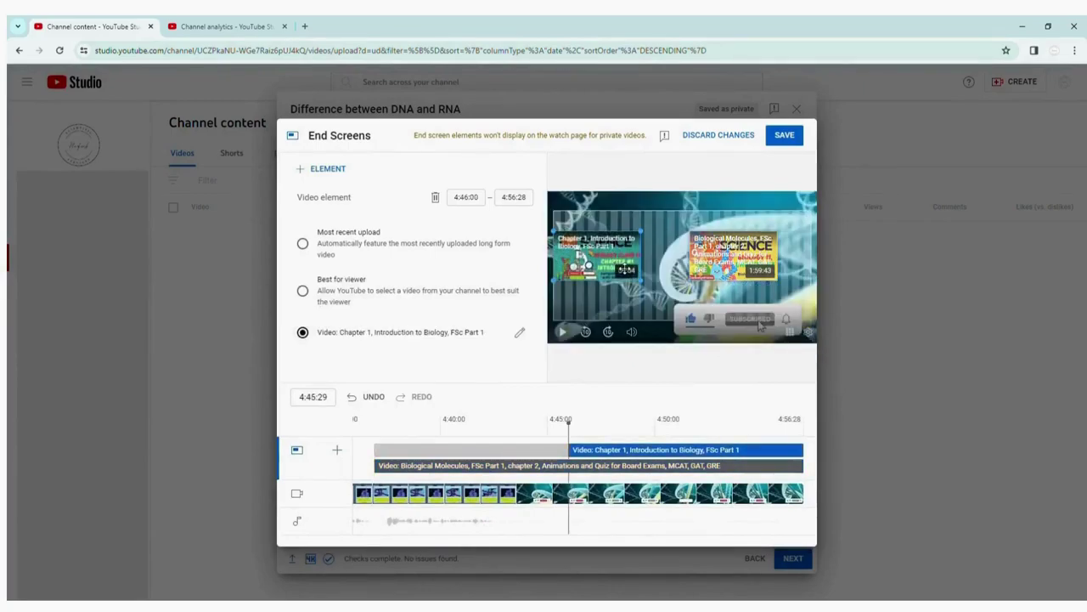
click(519, 334)
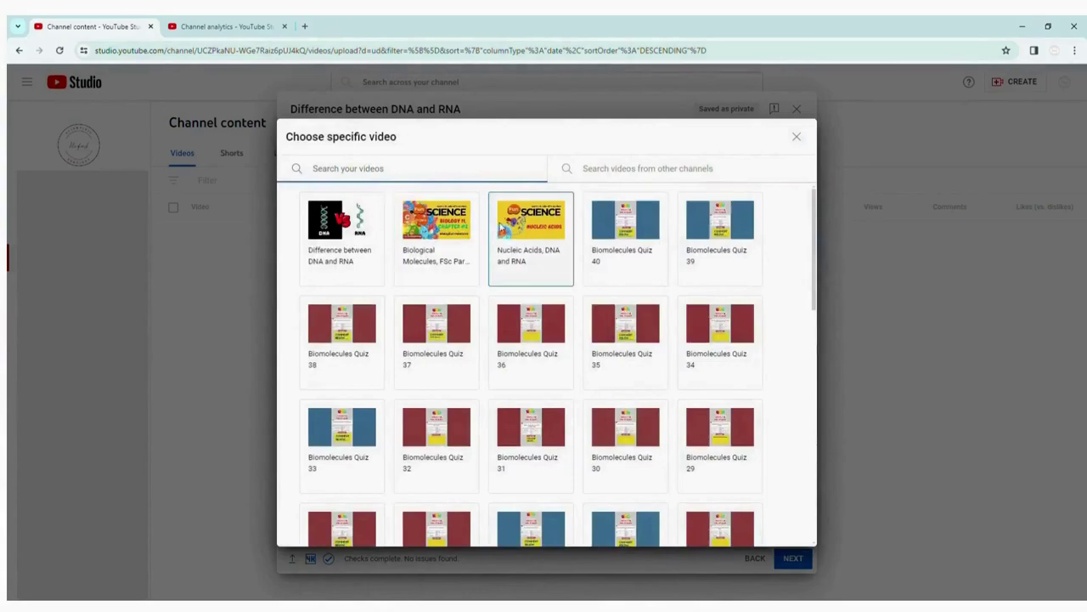
click(519, 227)
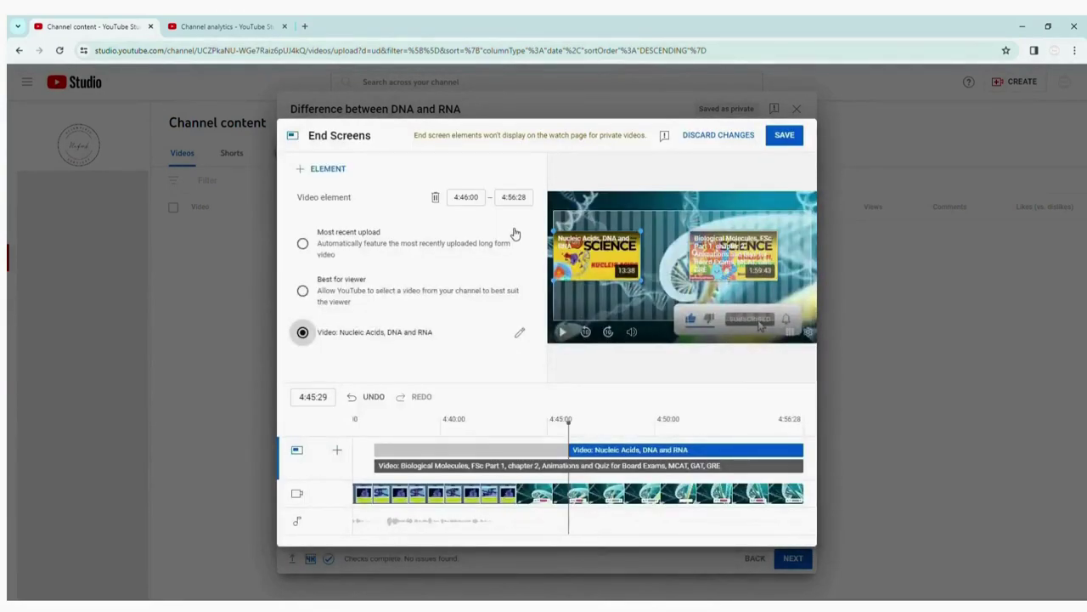
click(782, 139)
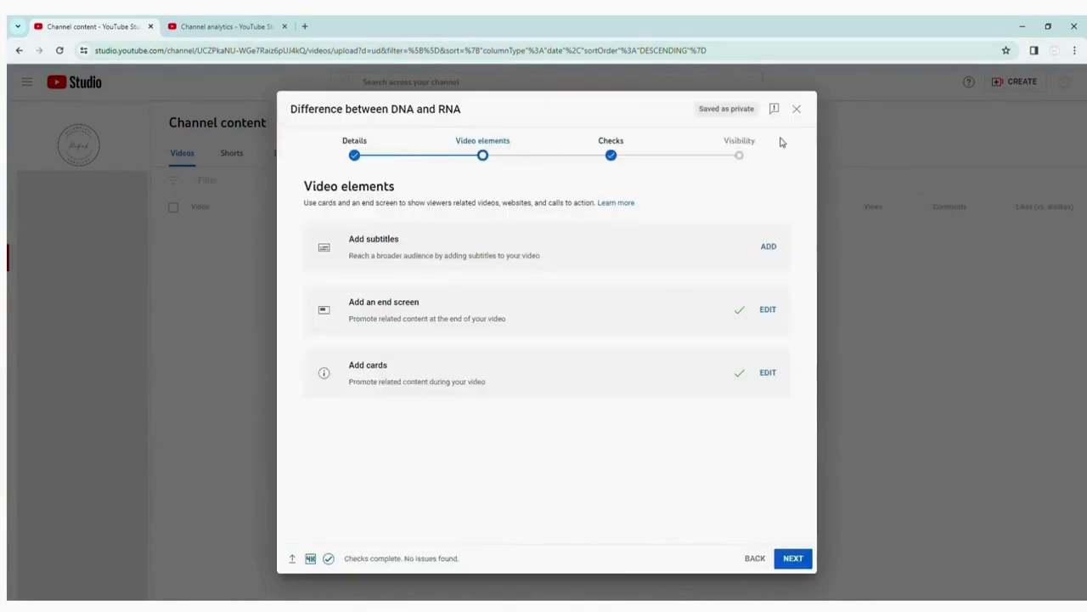
Look over the English caption options without adding any, and advance the upload past the checks to the visibility stage.
click(769, 248)
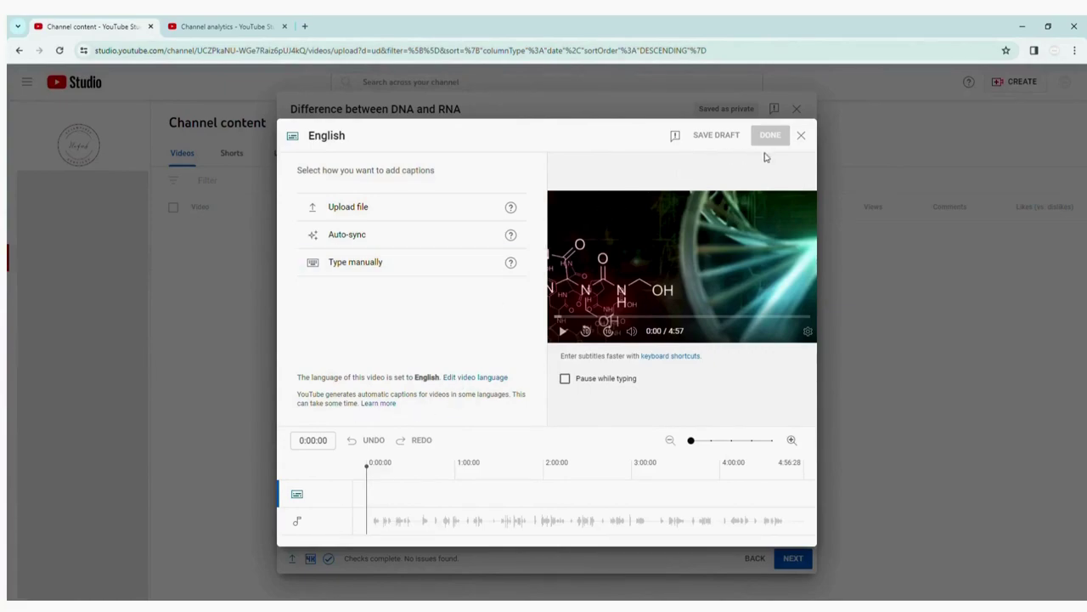
click(802, 136)
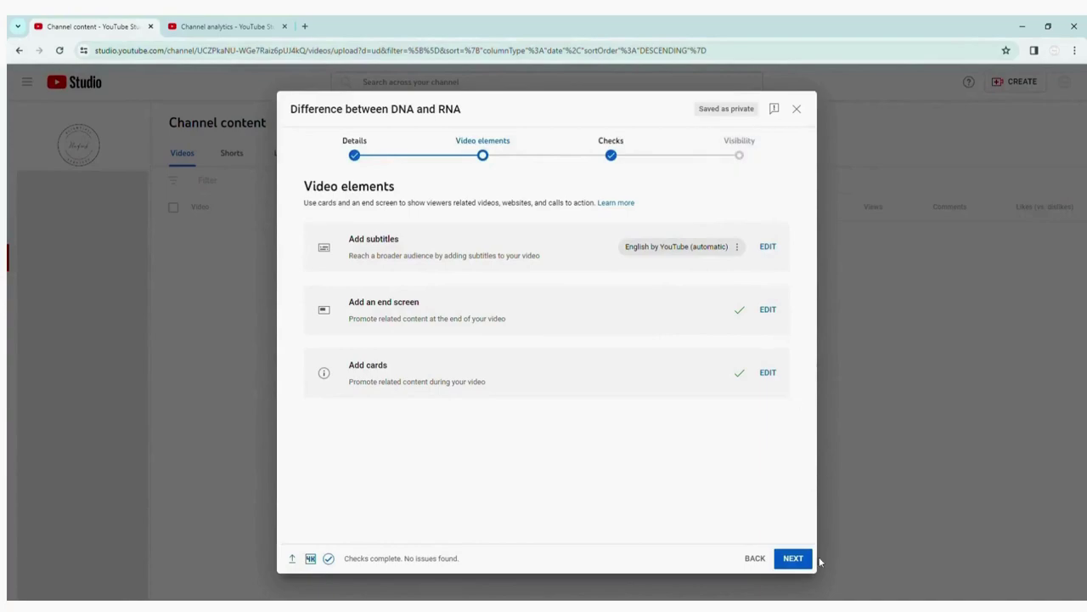
click(794, 559)
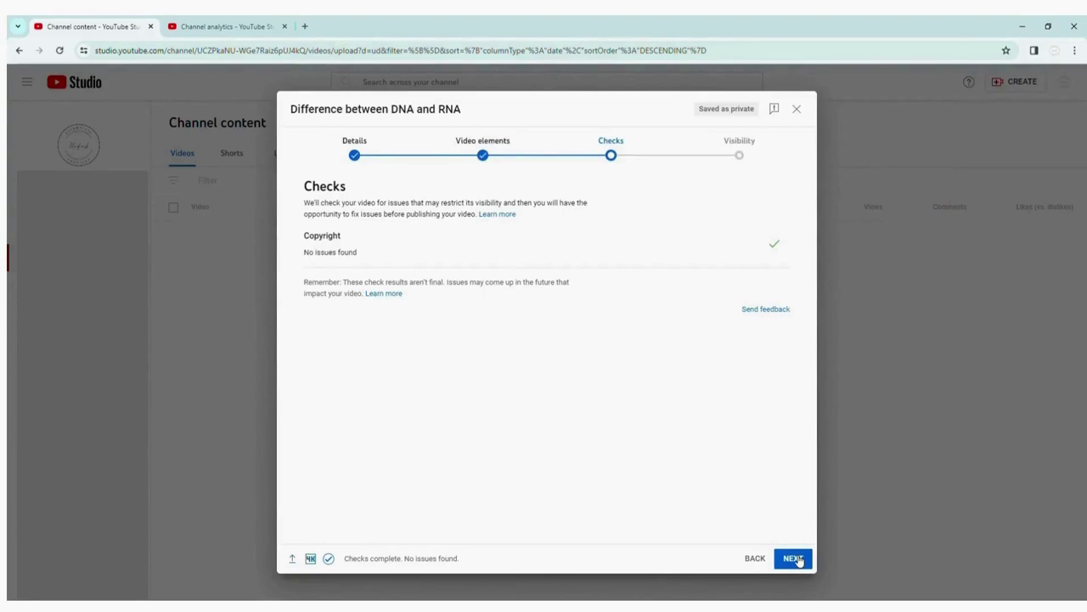
click(795, 559)
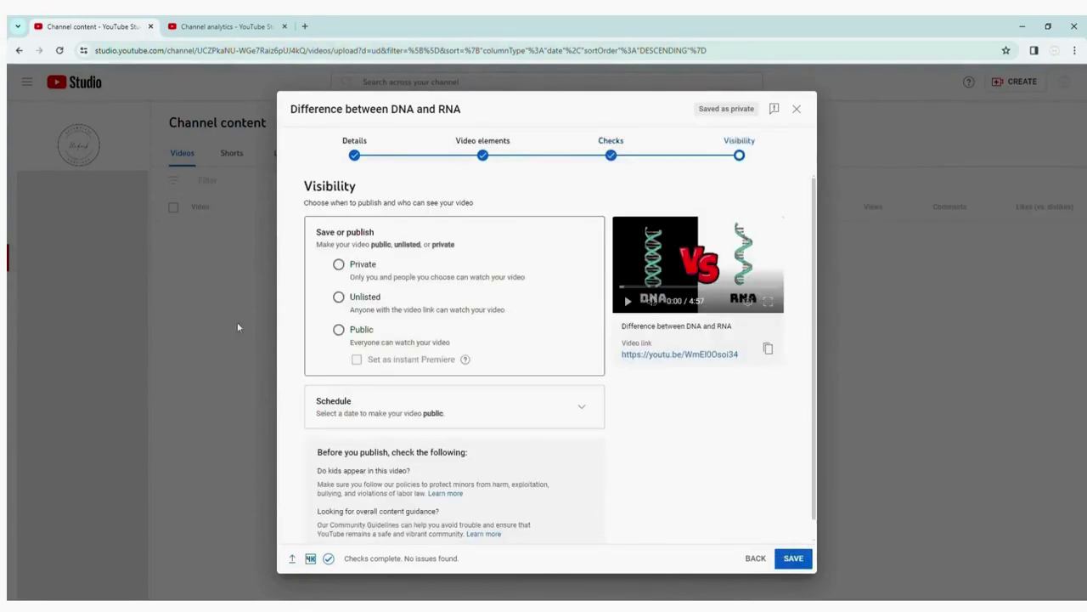
Set the video's visibility to Public after comparing it with Private, review the pre-publish notes and publish the video.
click(339, 331)
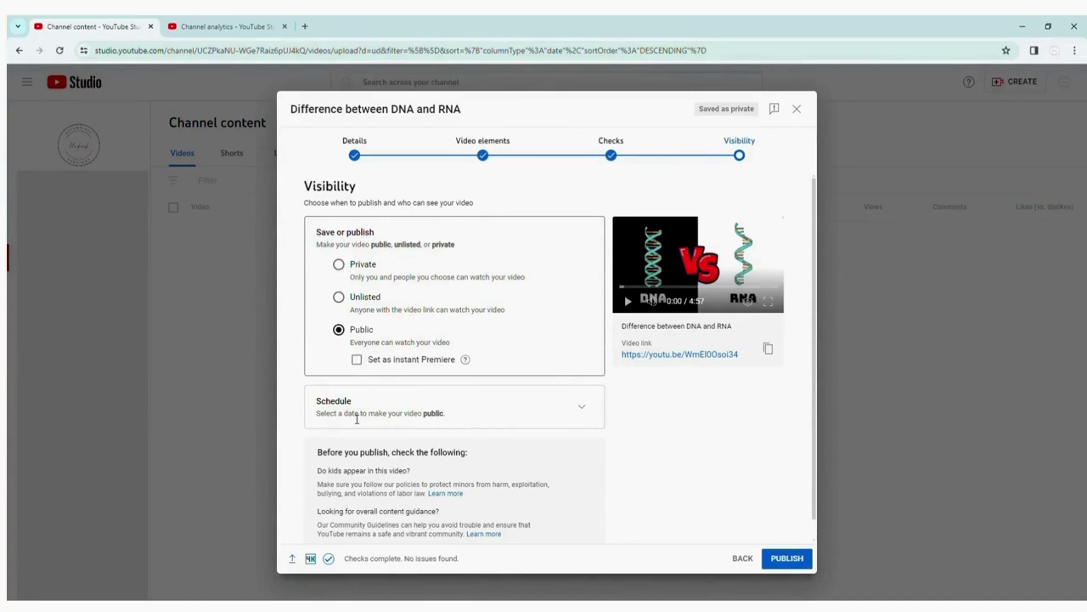
scroll(482, 447, down, 1)
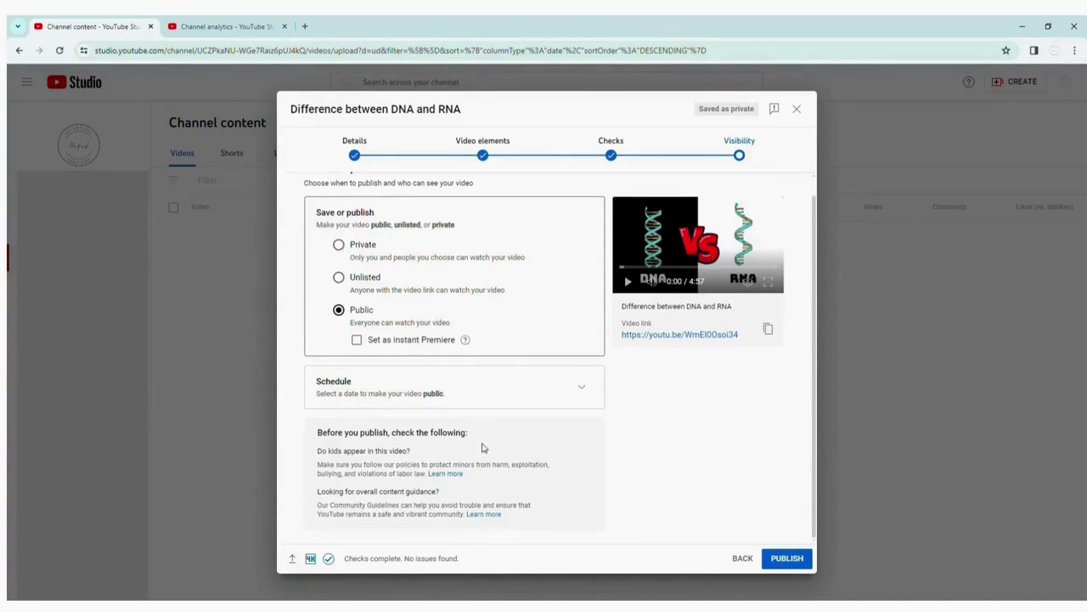
scroll(482, 447, up, 1)
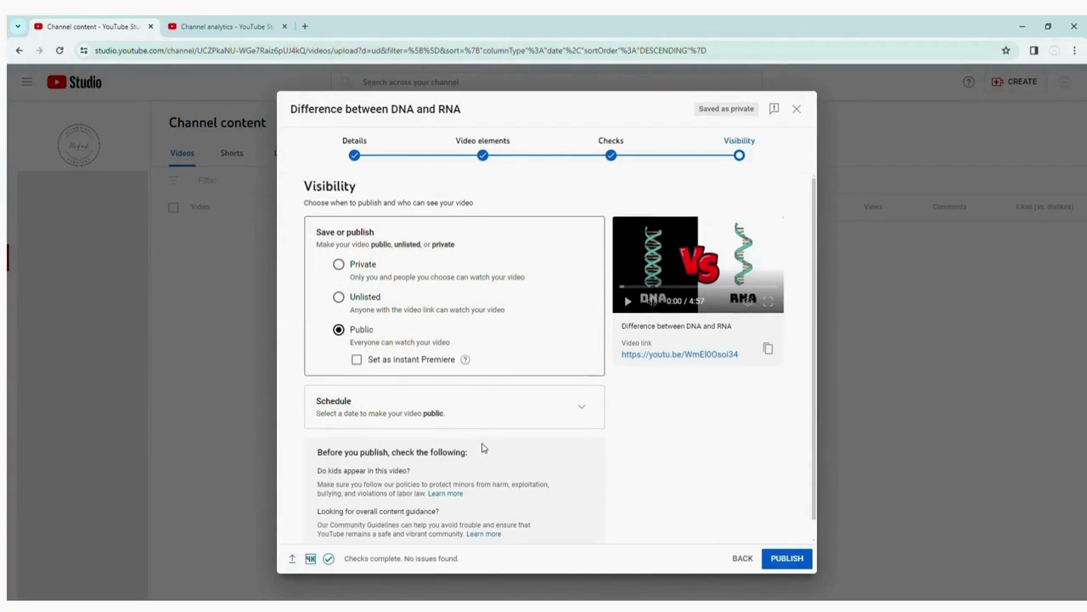
click(339, 265)
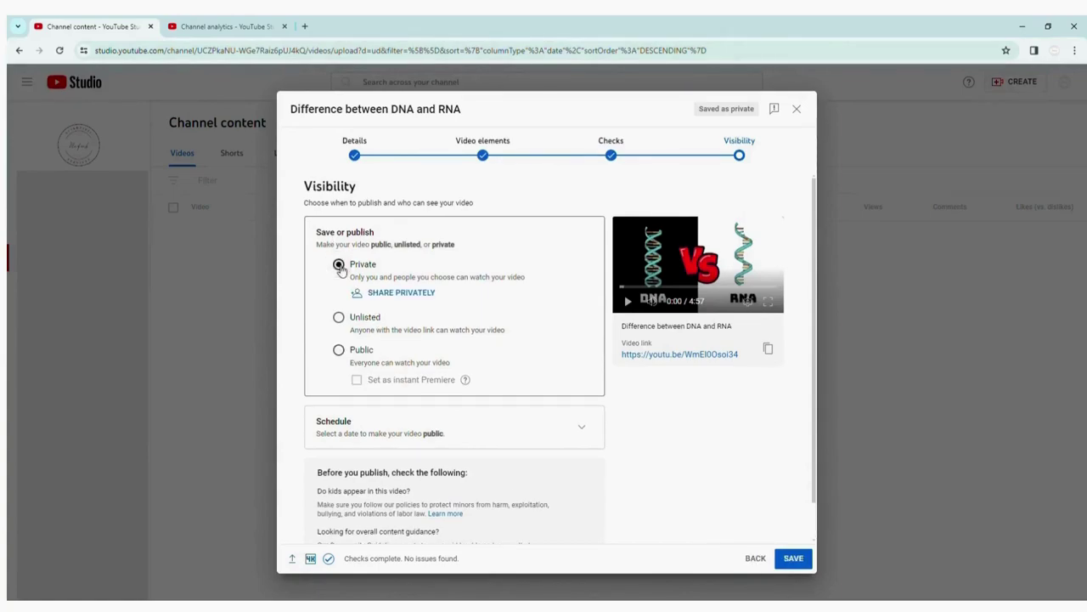
click(338, 348)
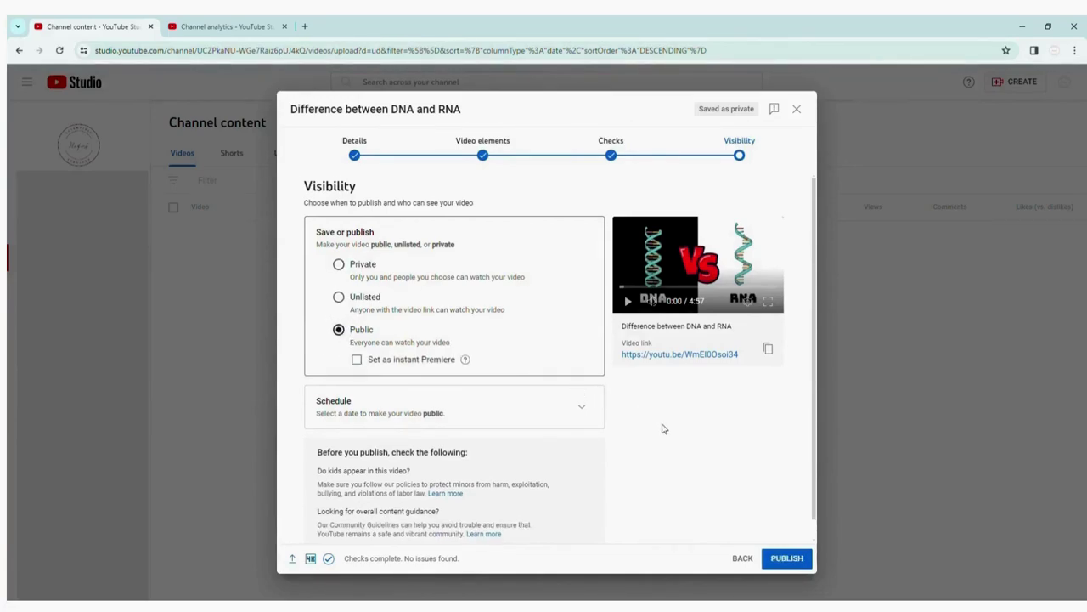
scroll(664, 429, down, 1)
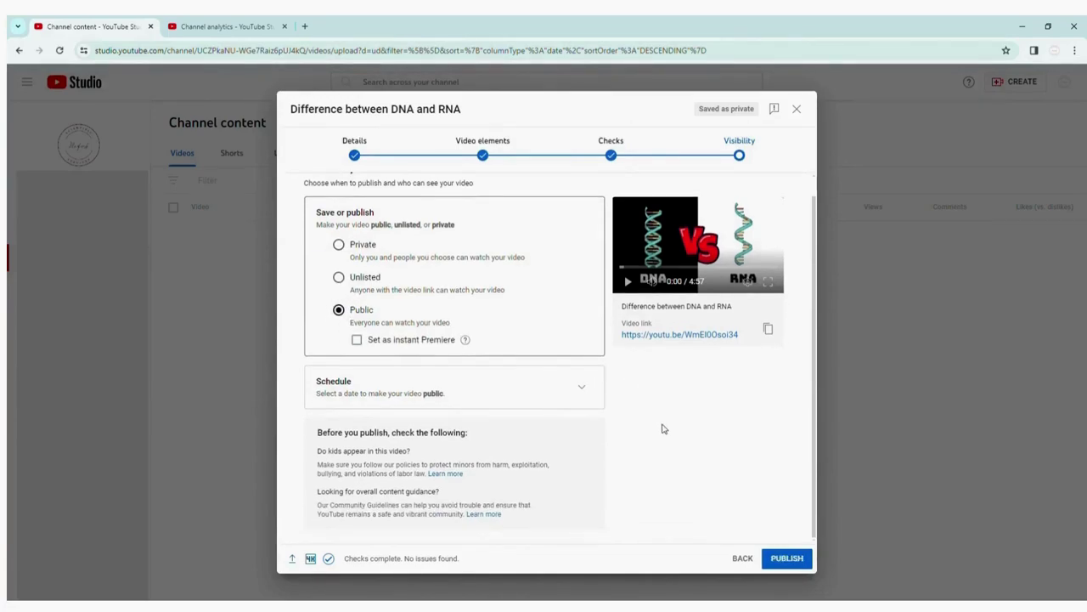
click(794, 561)
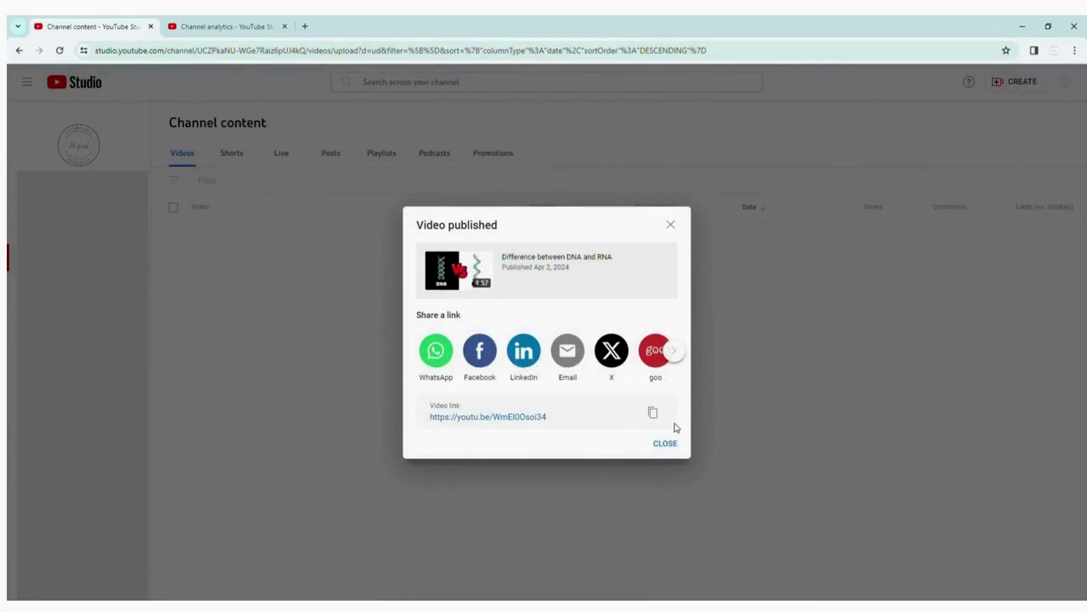
Dismiss the publishing confirmation and open the Difference between DNA and RNA video from the channel content for viewing on YouTube.
click(411, 104)
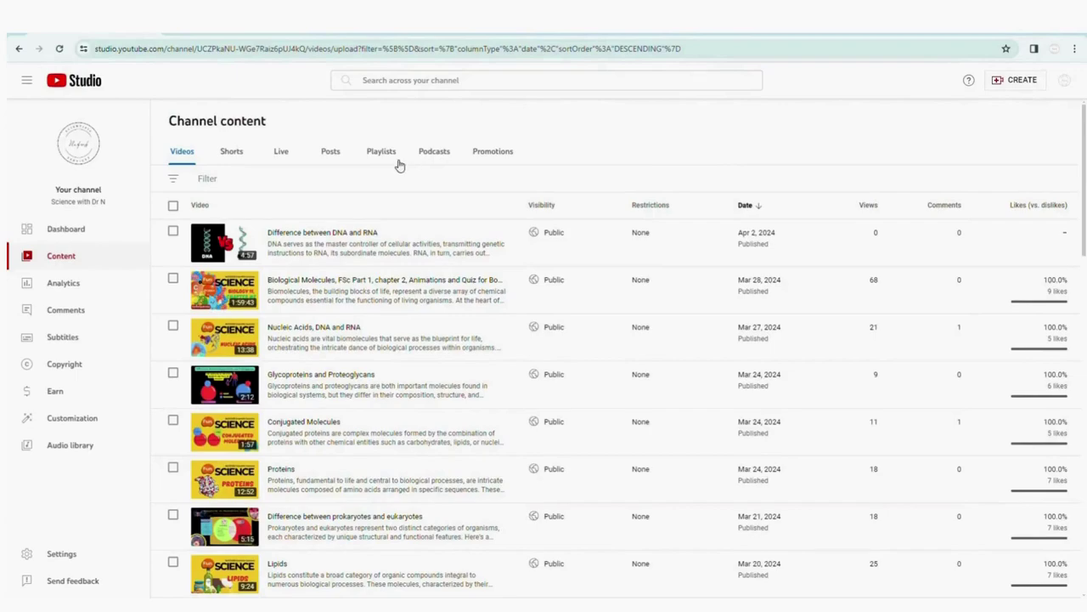
click(225, 242)
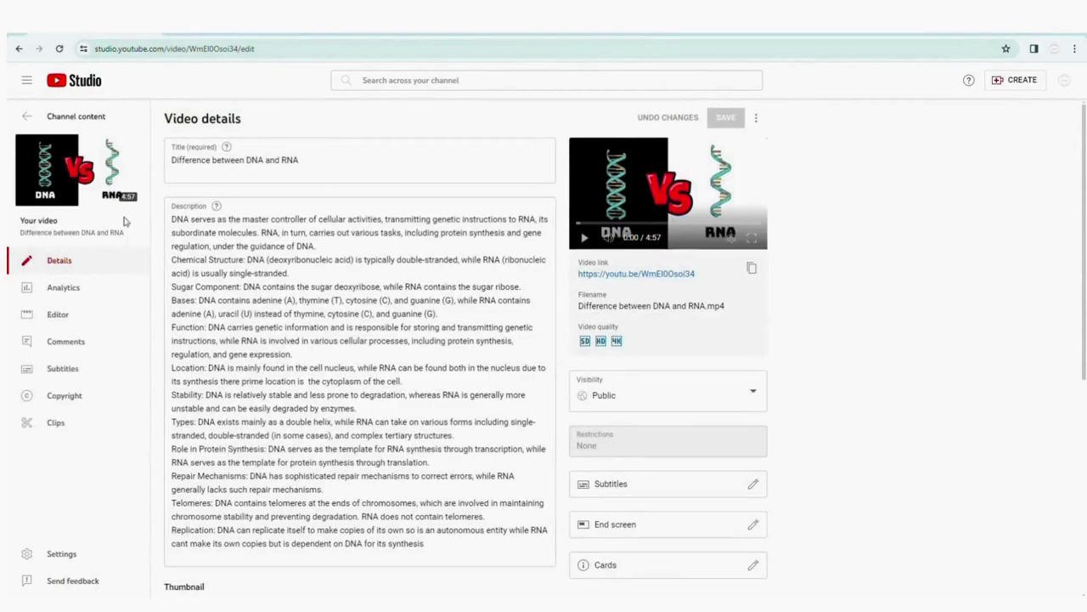
click(78, 173)
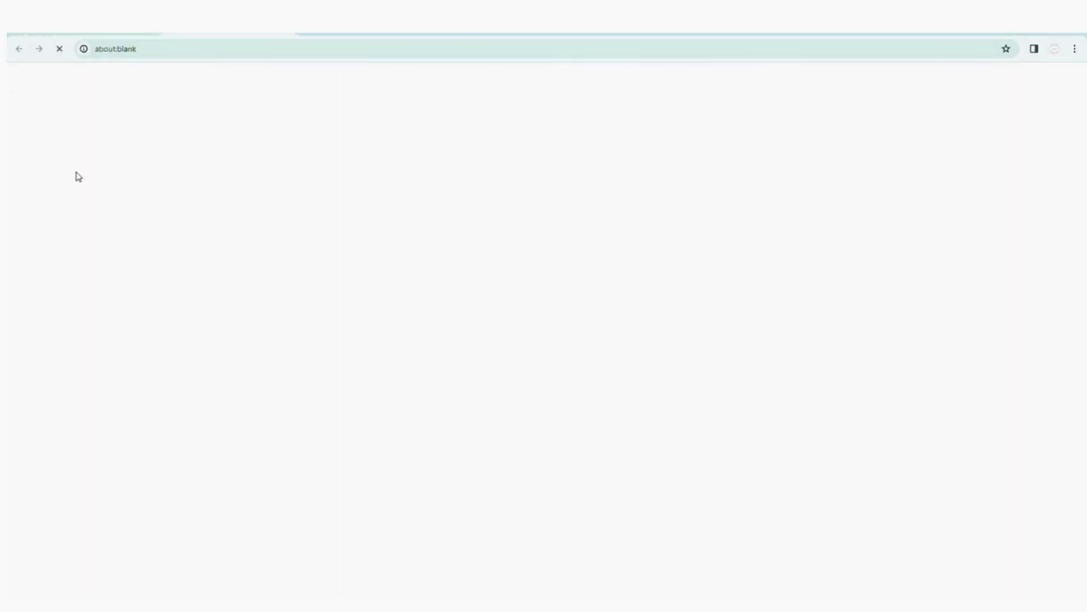